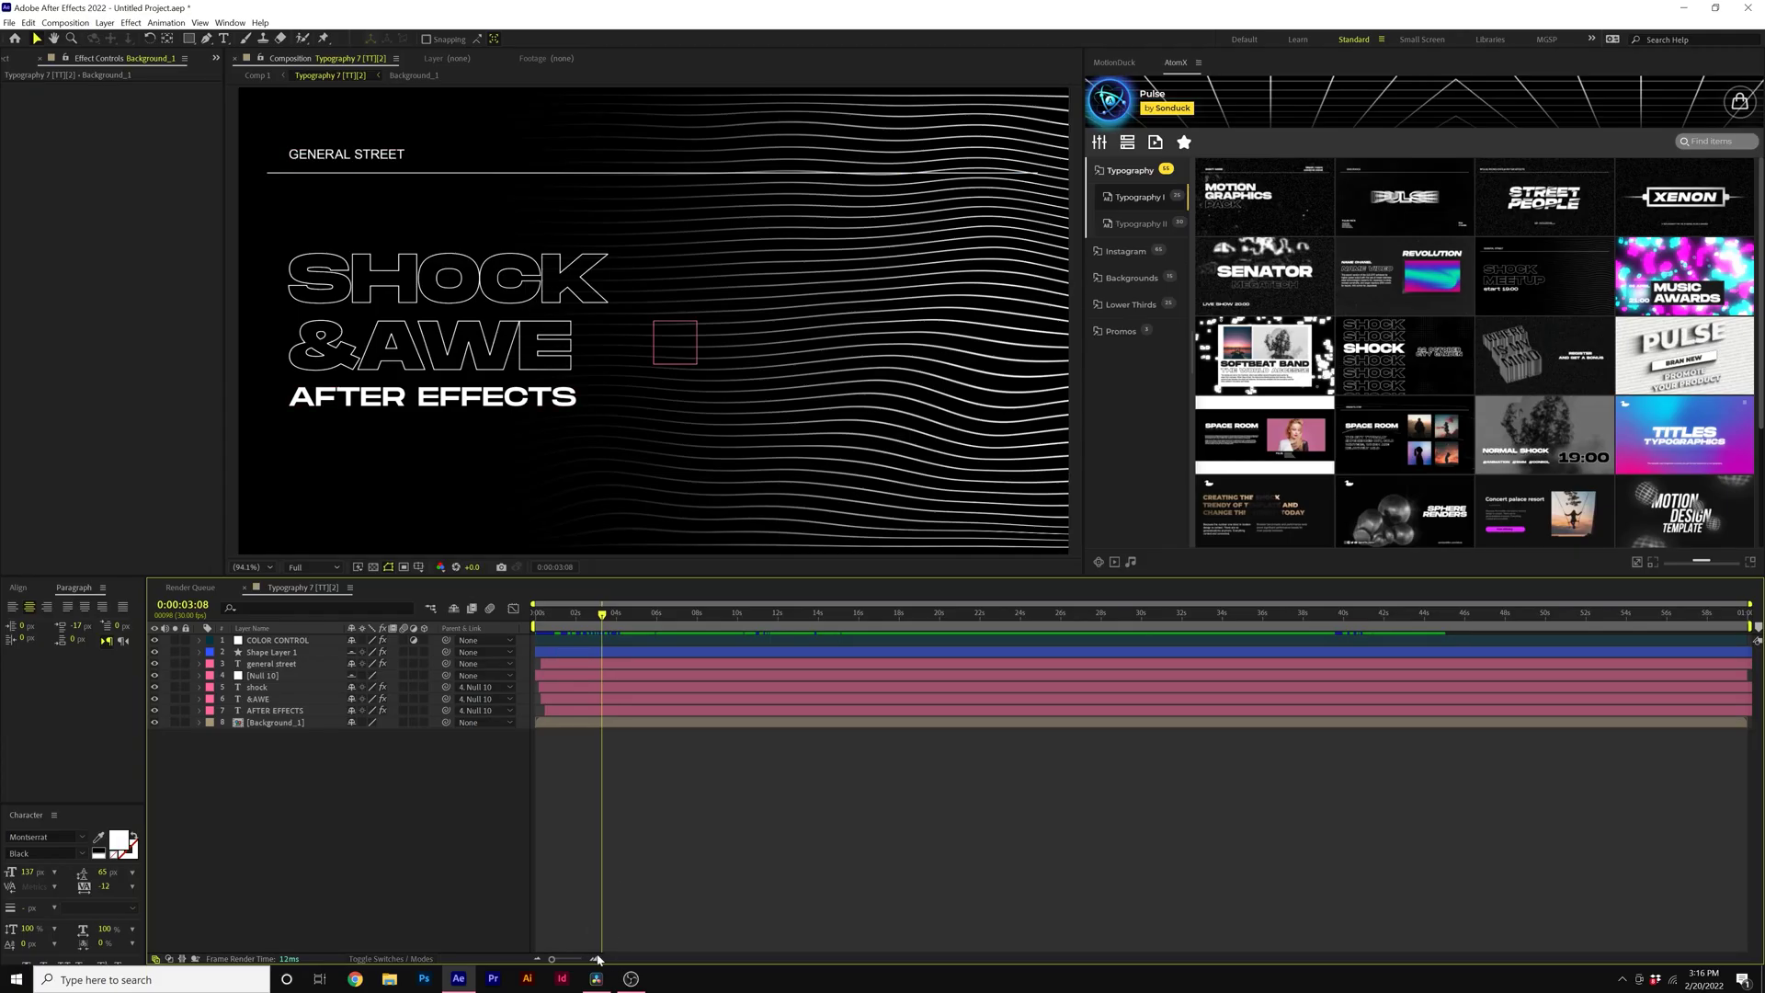
- Inspect the line, null and subtitle reference layers, then select all nodes of Resolve's finished graph
{"action": "left_click", "coordinate": [272, 711]}
{"action": "left_click", "coordinate": [268, 652]}
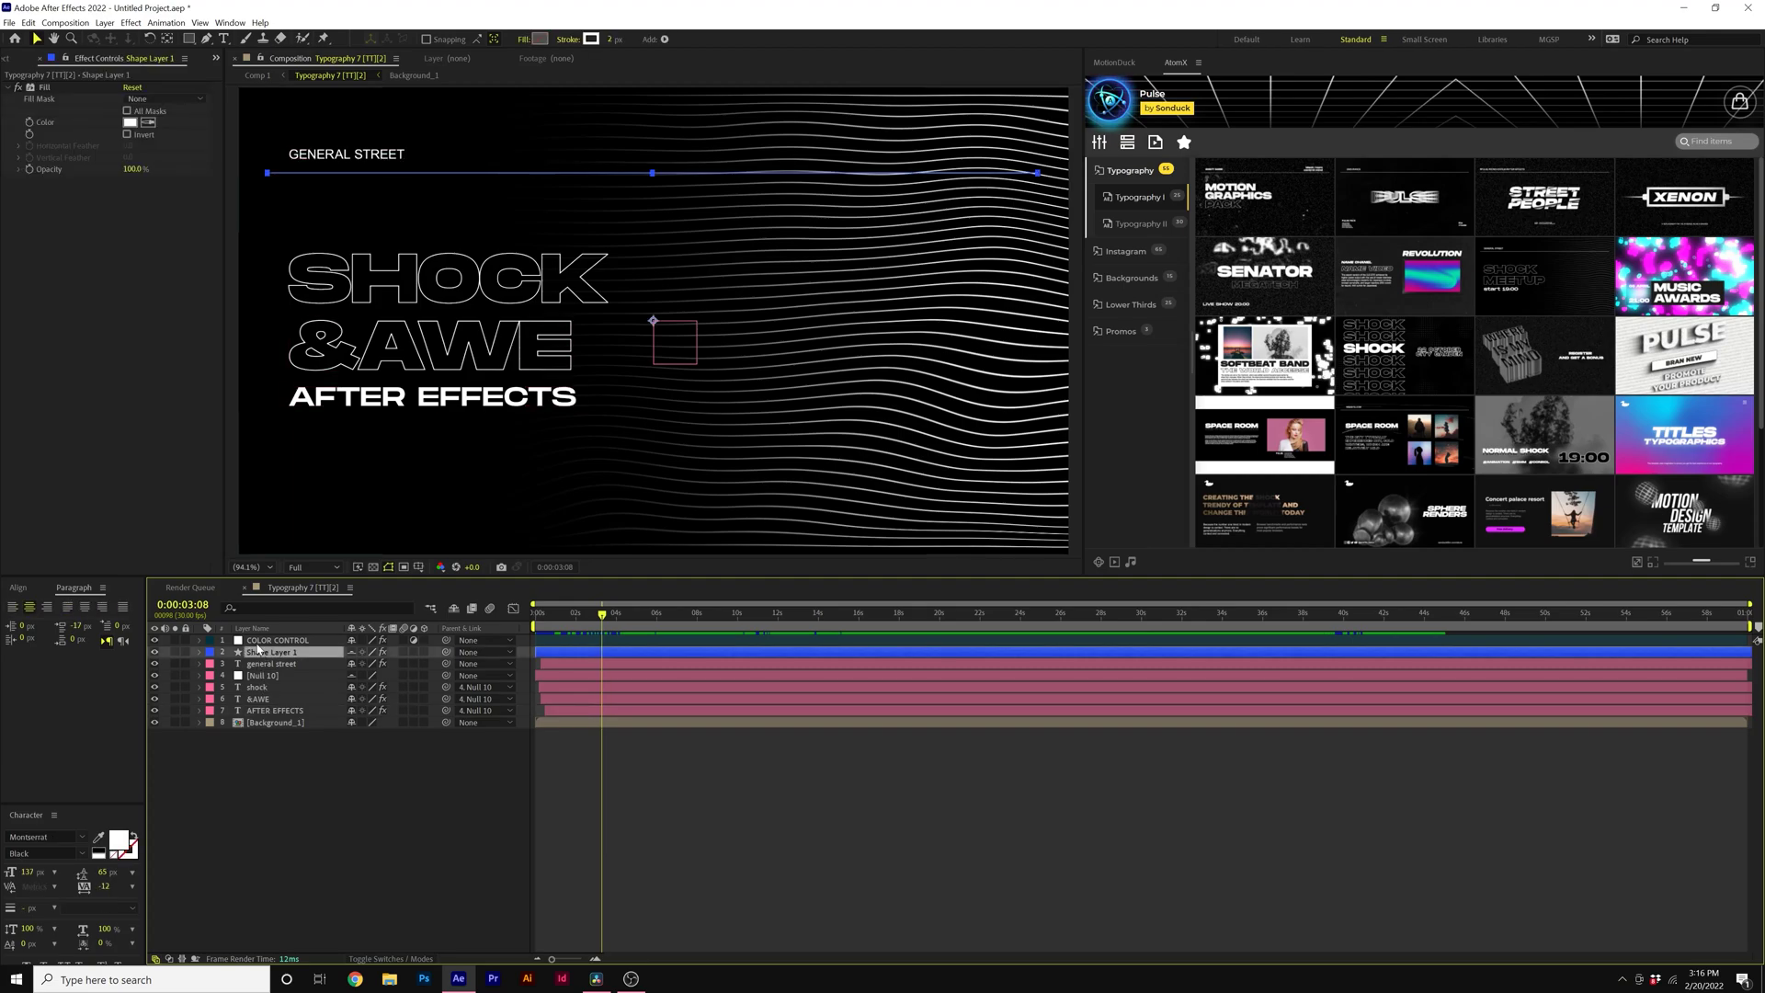
{"action": "left_click", "coordinate": [263, 675]}
{"action": "left_click", "coordinate": [268, 711]}
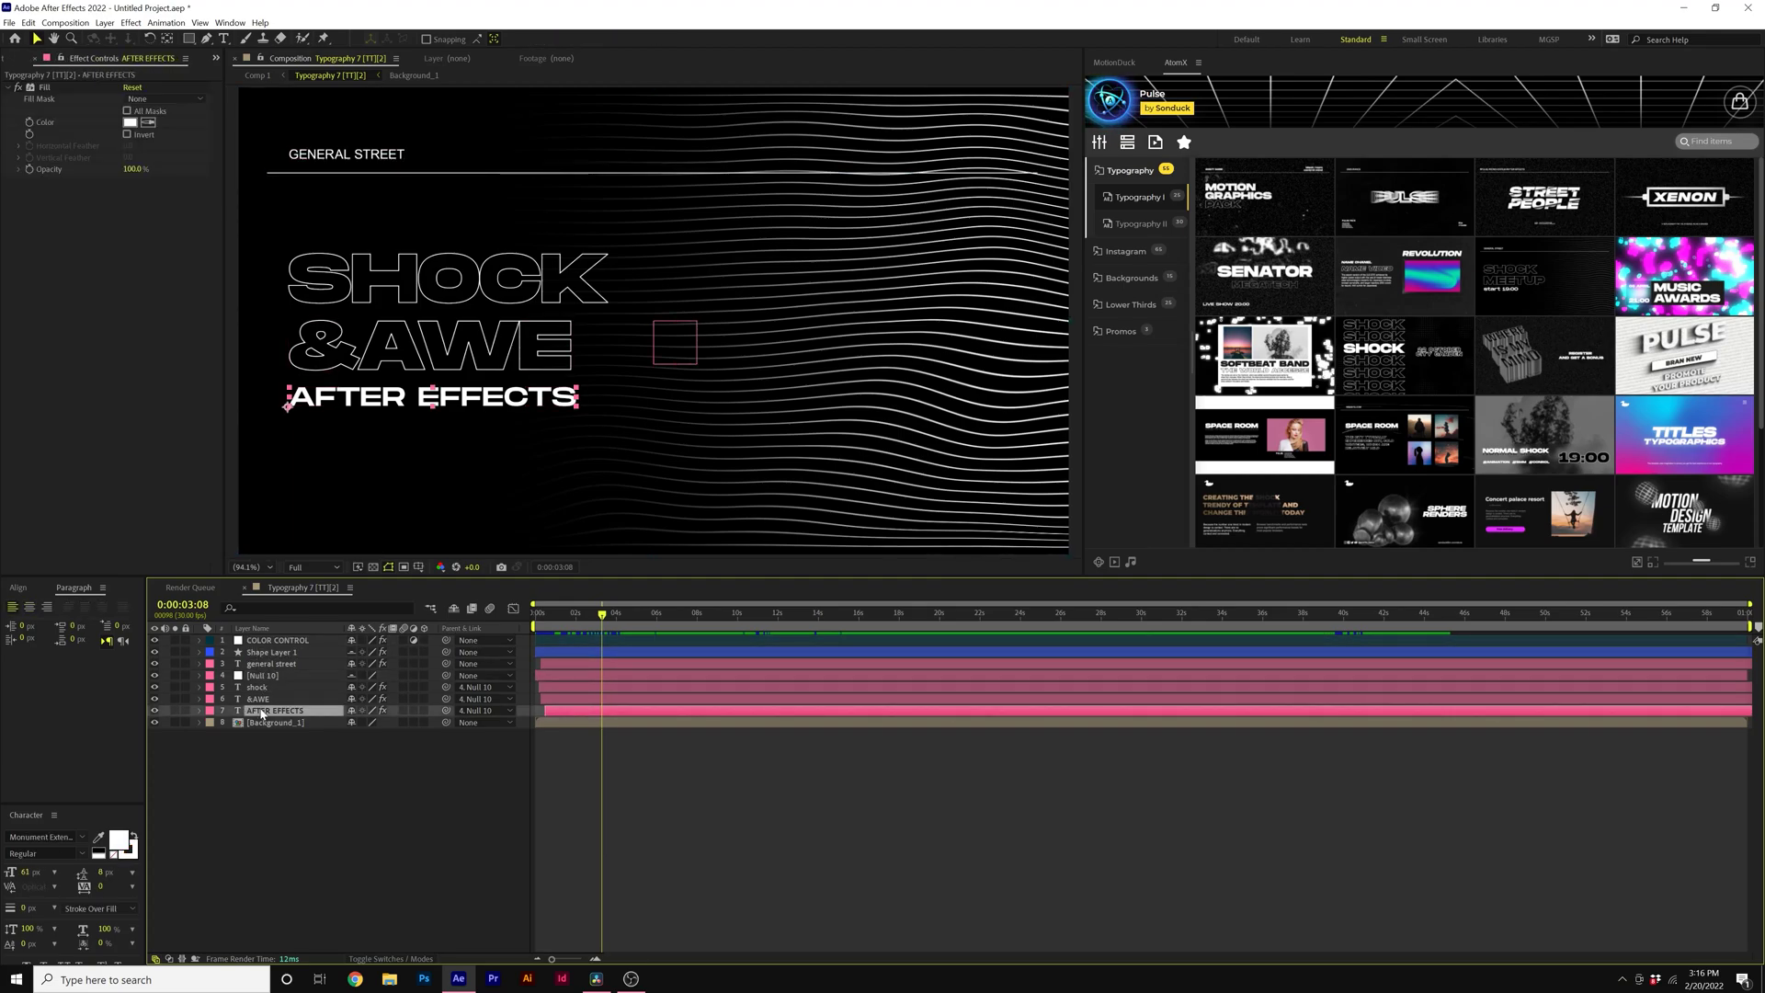
{"action": "left_click", "coordinate": [596, 980]}
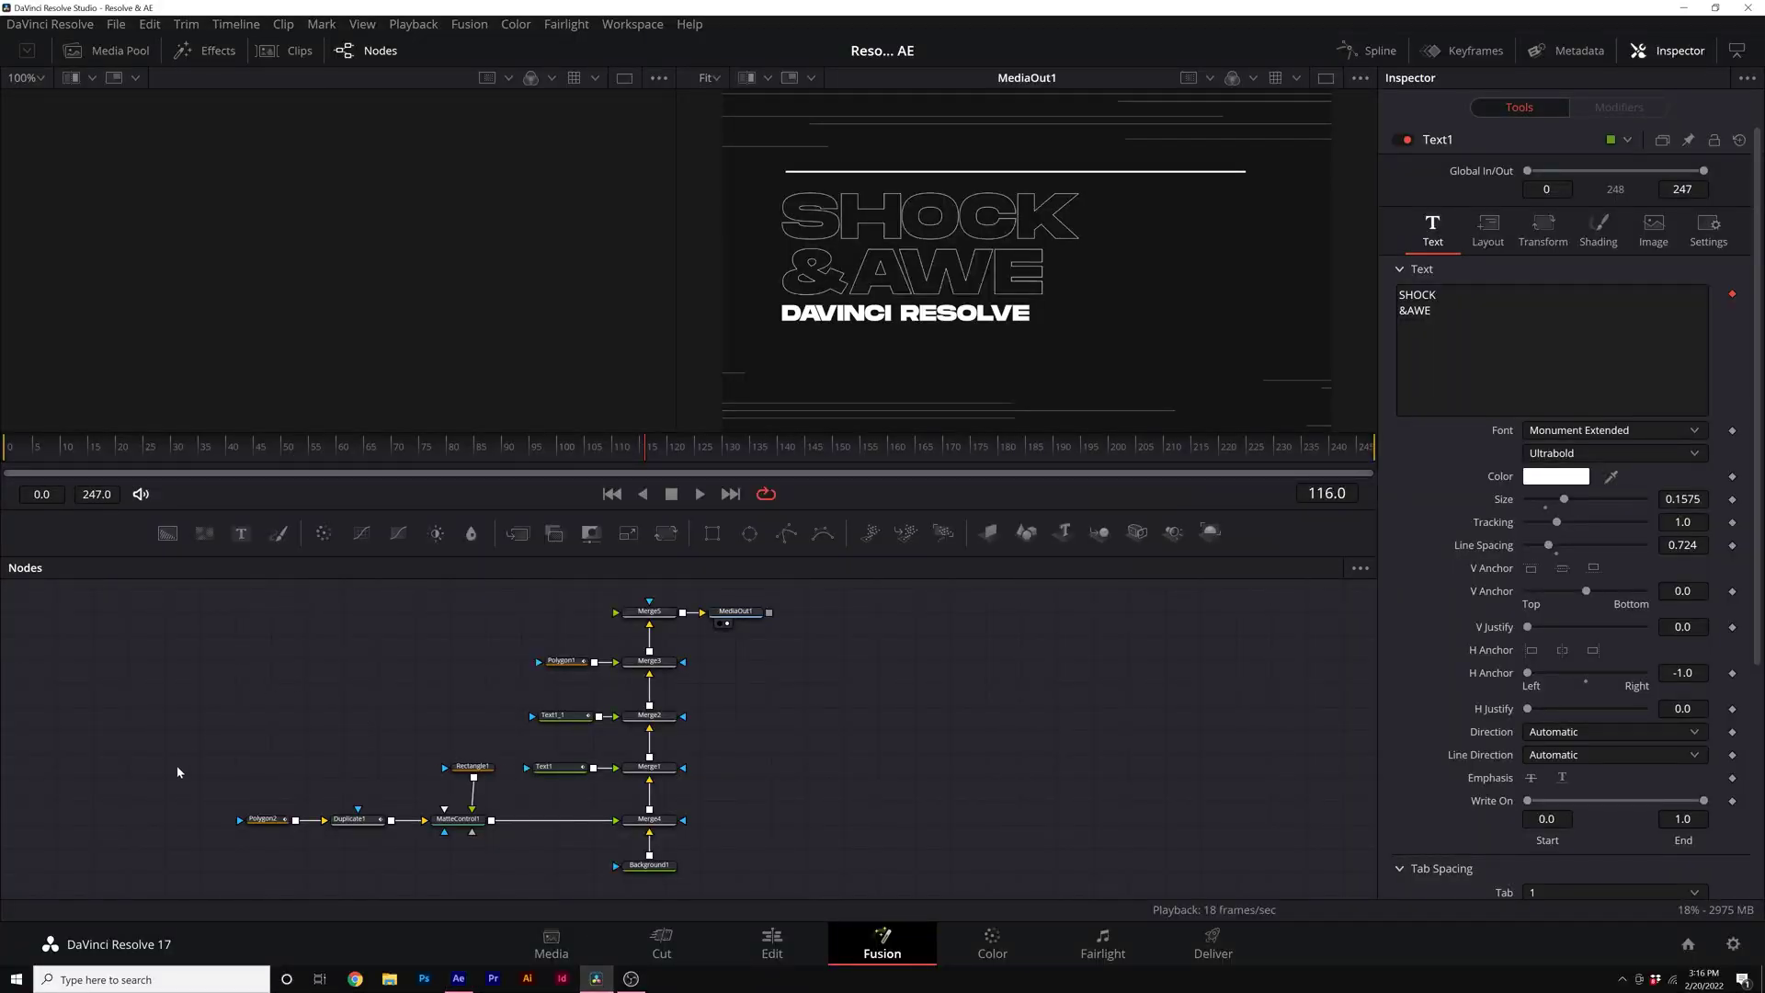
{"action": "left_click_drag", "start_coordinate": [191, 870], "coordinate": [282, 873]}
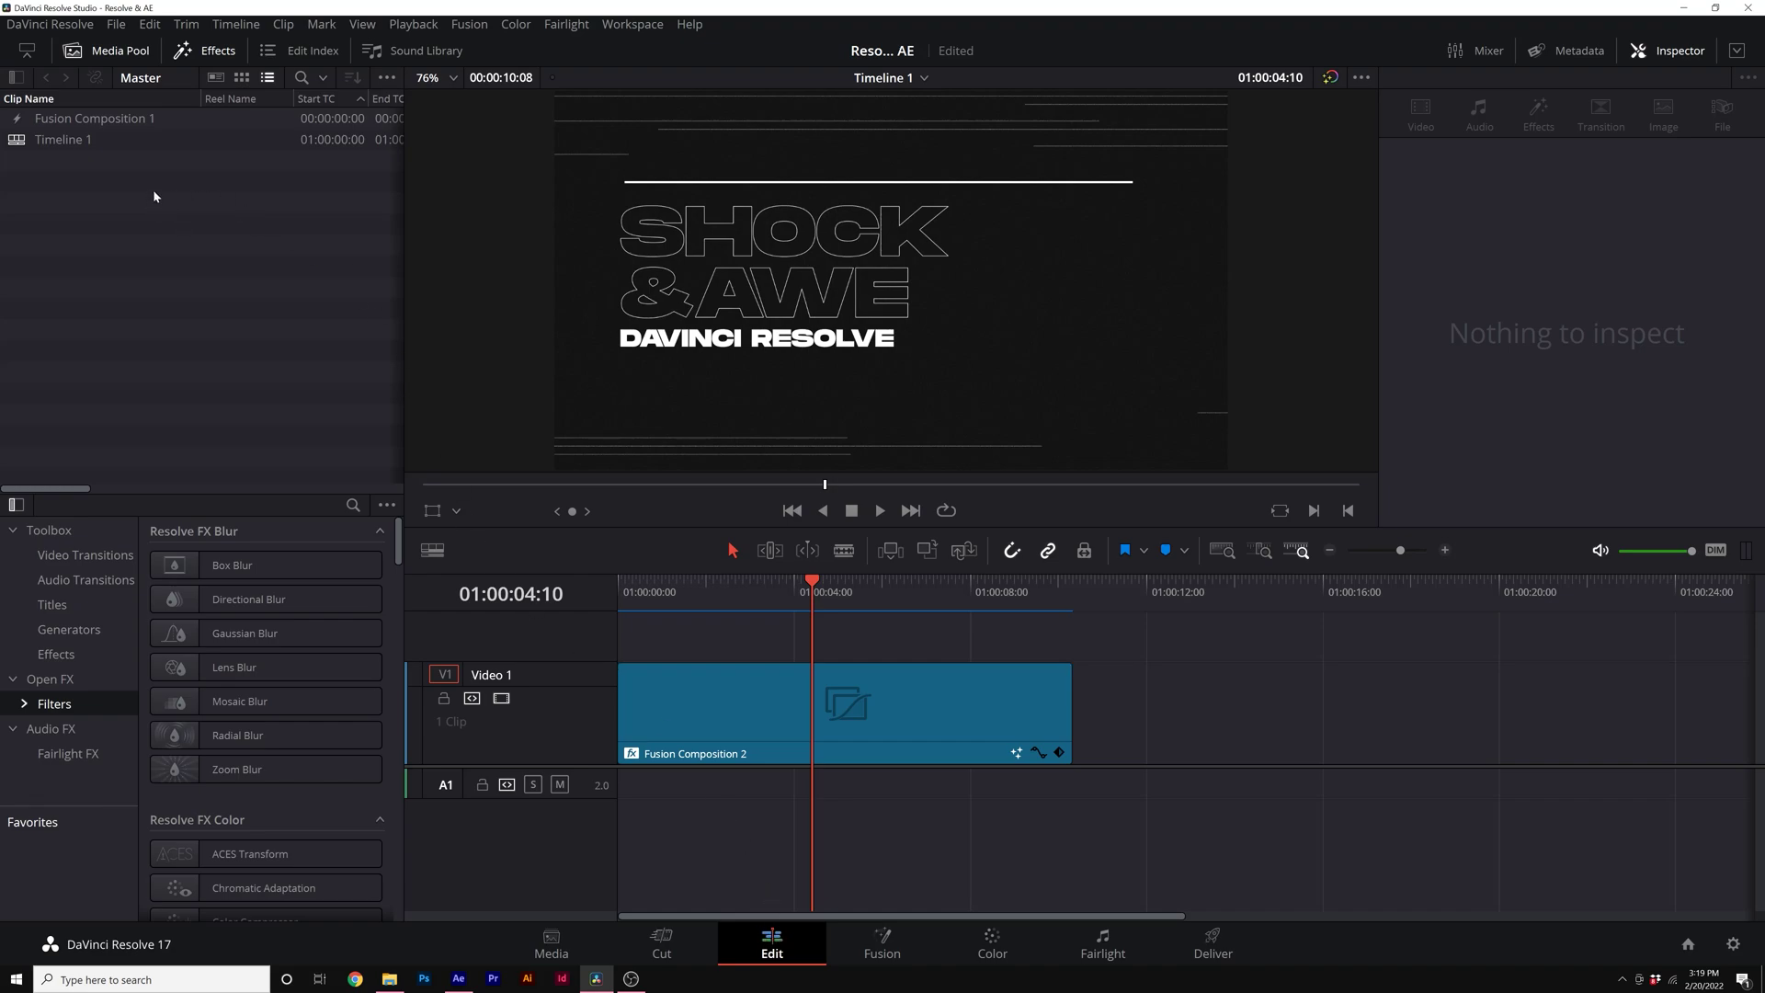
- Create Fusion Composition 2, place it after the first clip on V1, and open it in Fusion
{"action": "right_click", "coordinate": [142, 228]}
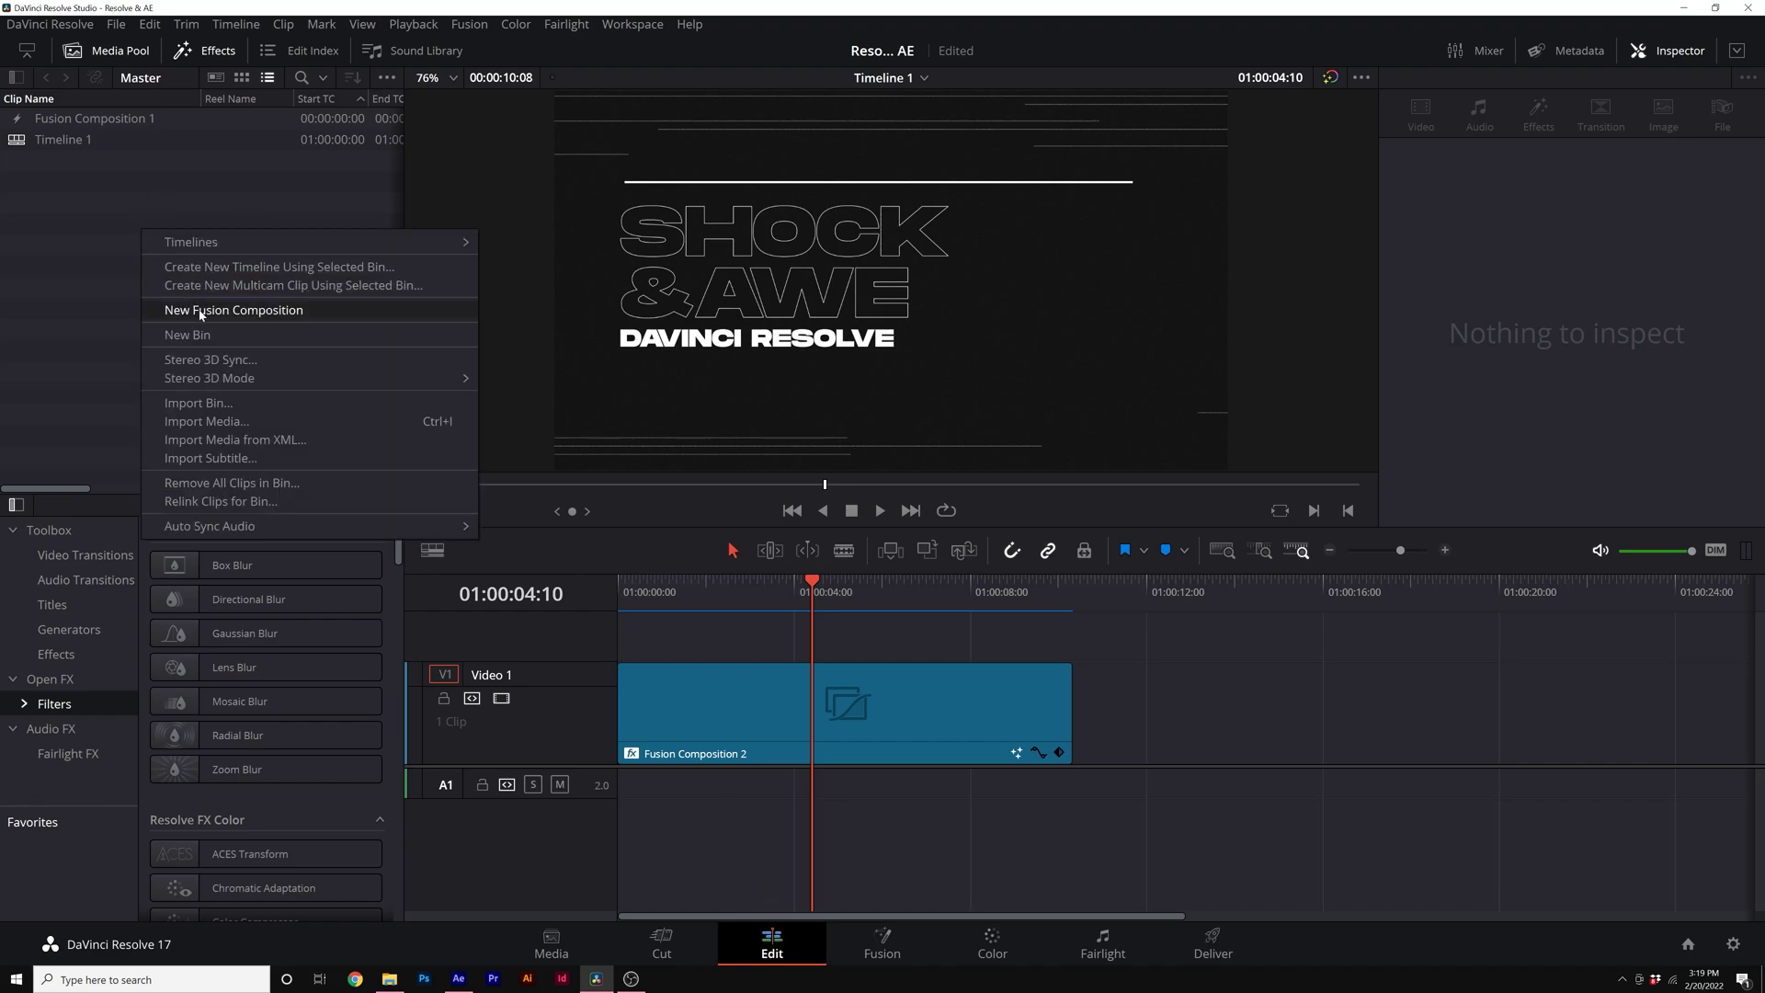
{"action": "left_click", "coordinate": [280, 313]}
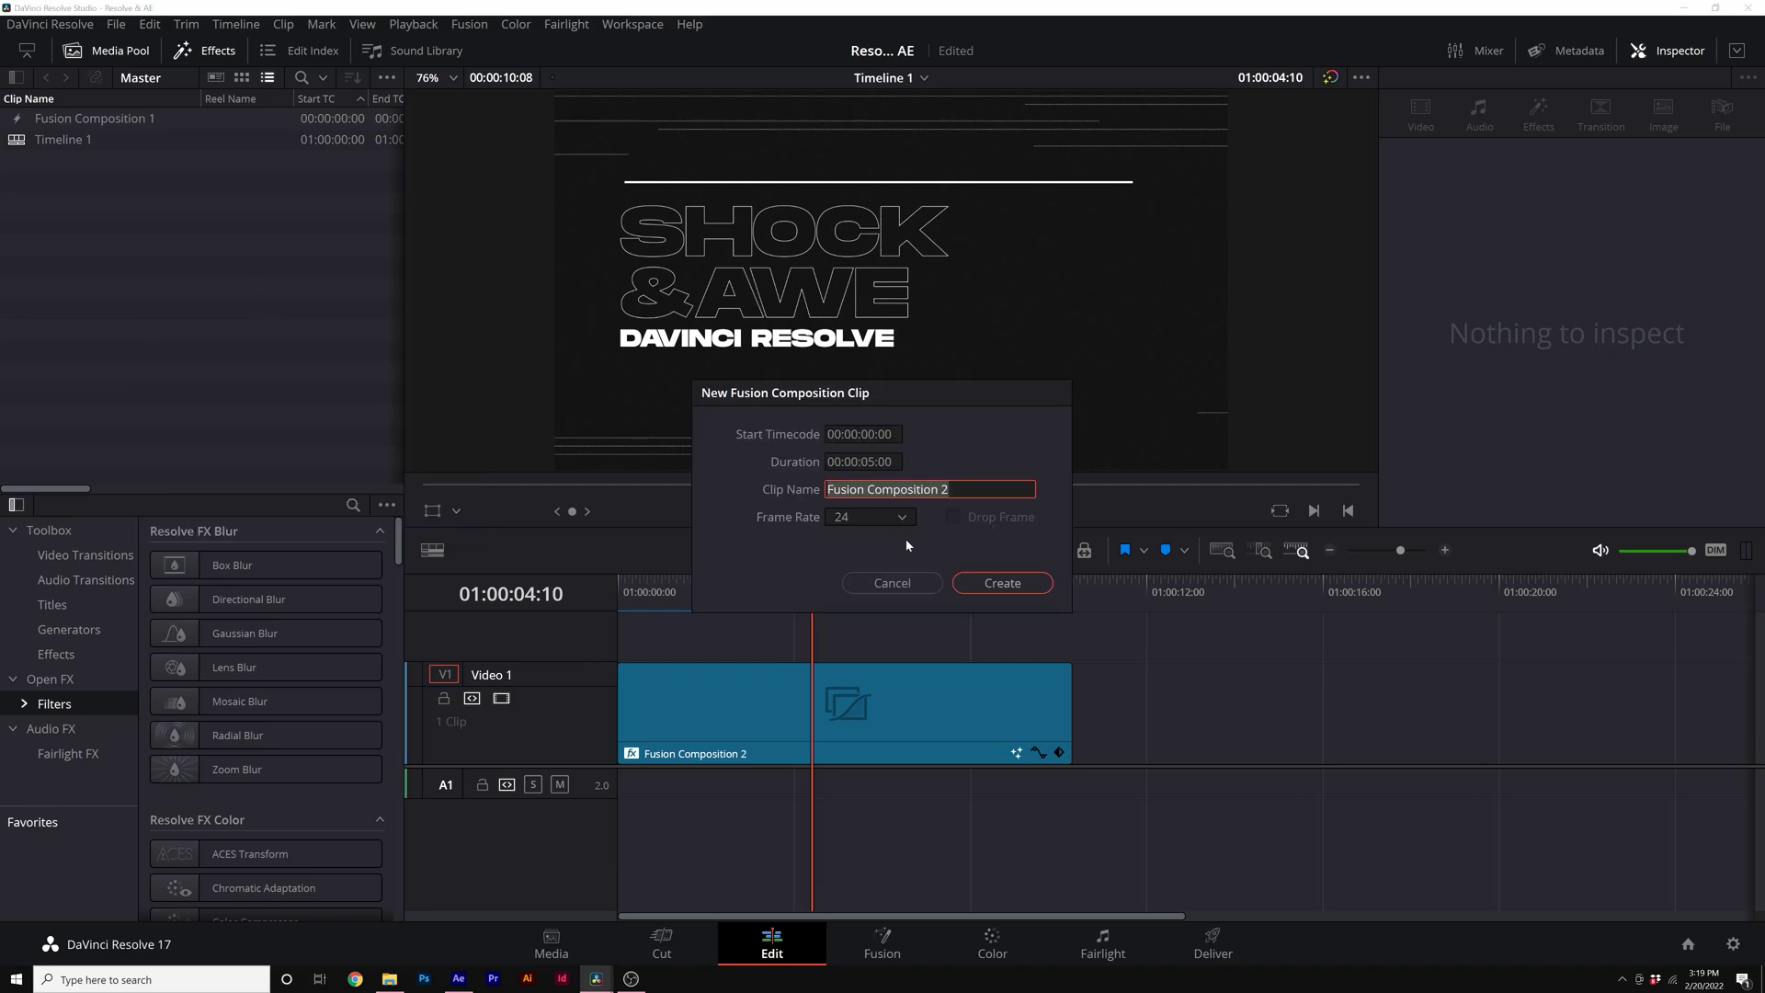
{"action": "left_click", "coordinate": [1025, 582]}
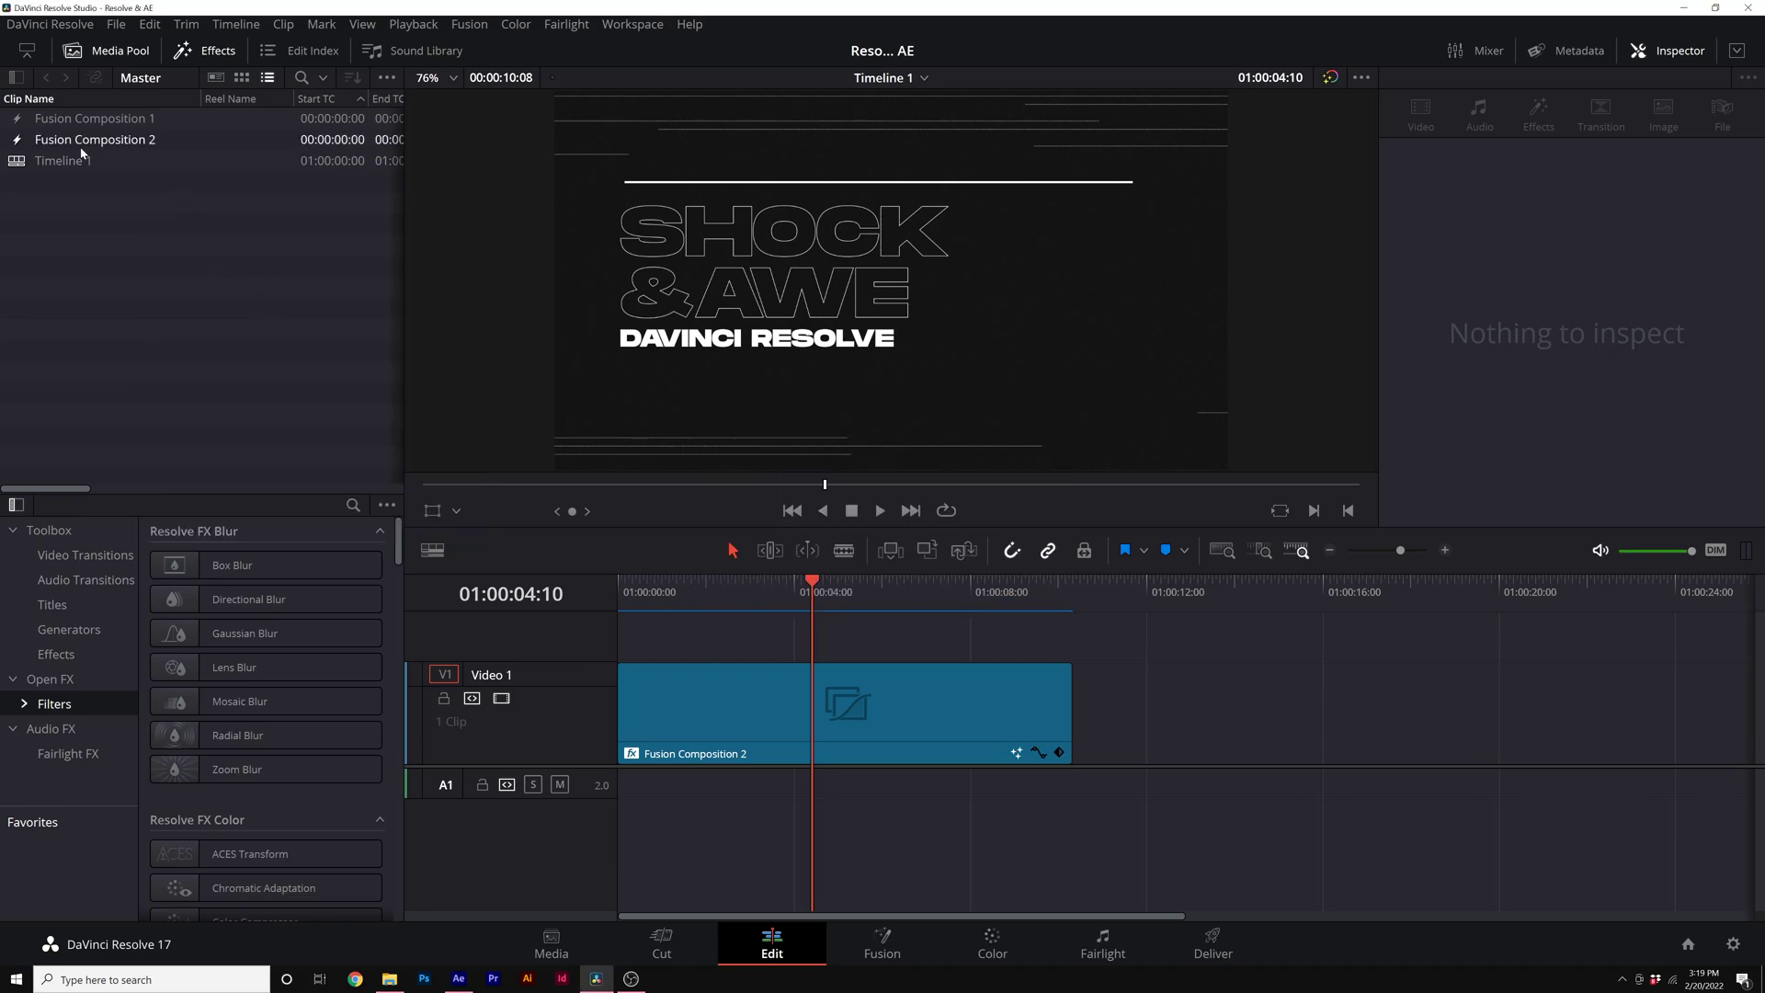
{"action": "left_click_drag", "start_coordinate": [27, 140], "coordinate": [1117, 708]}
{"action": "left_click", "coordinate": [1161, 600]}
{"action": "left_click", "coordinate": [1195, 717]}
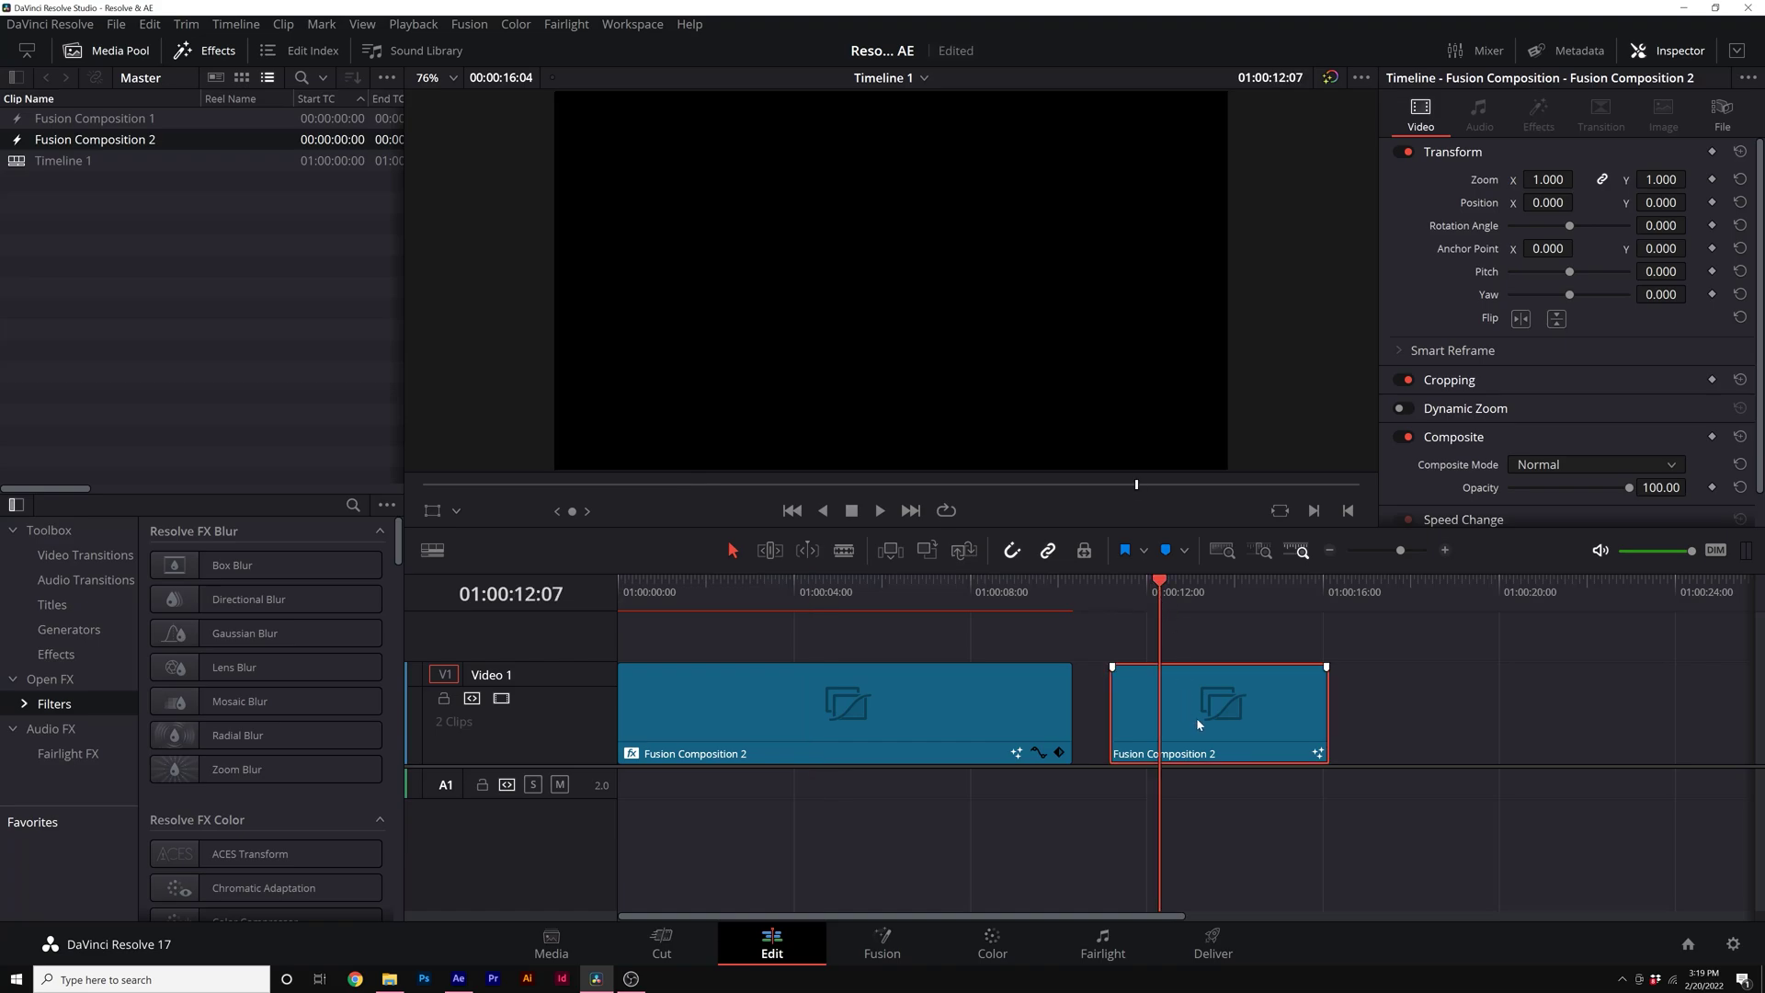
{"action": "left_click", "coordinate": [878, 954]}
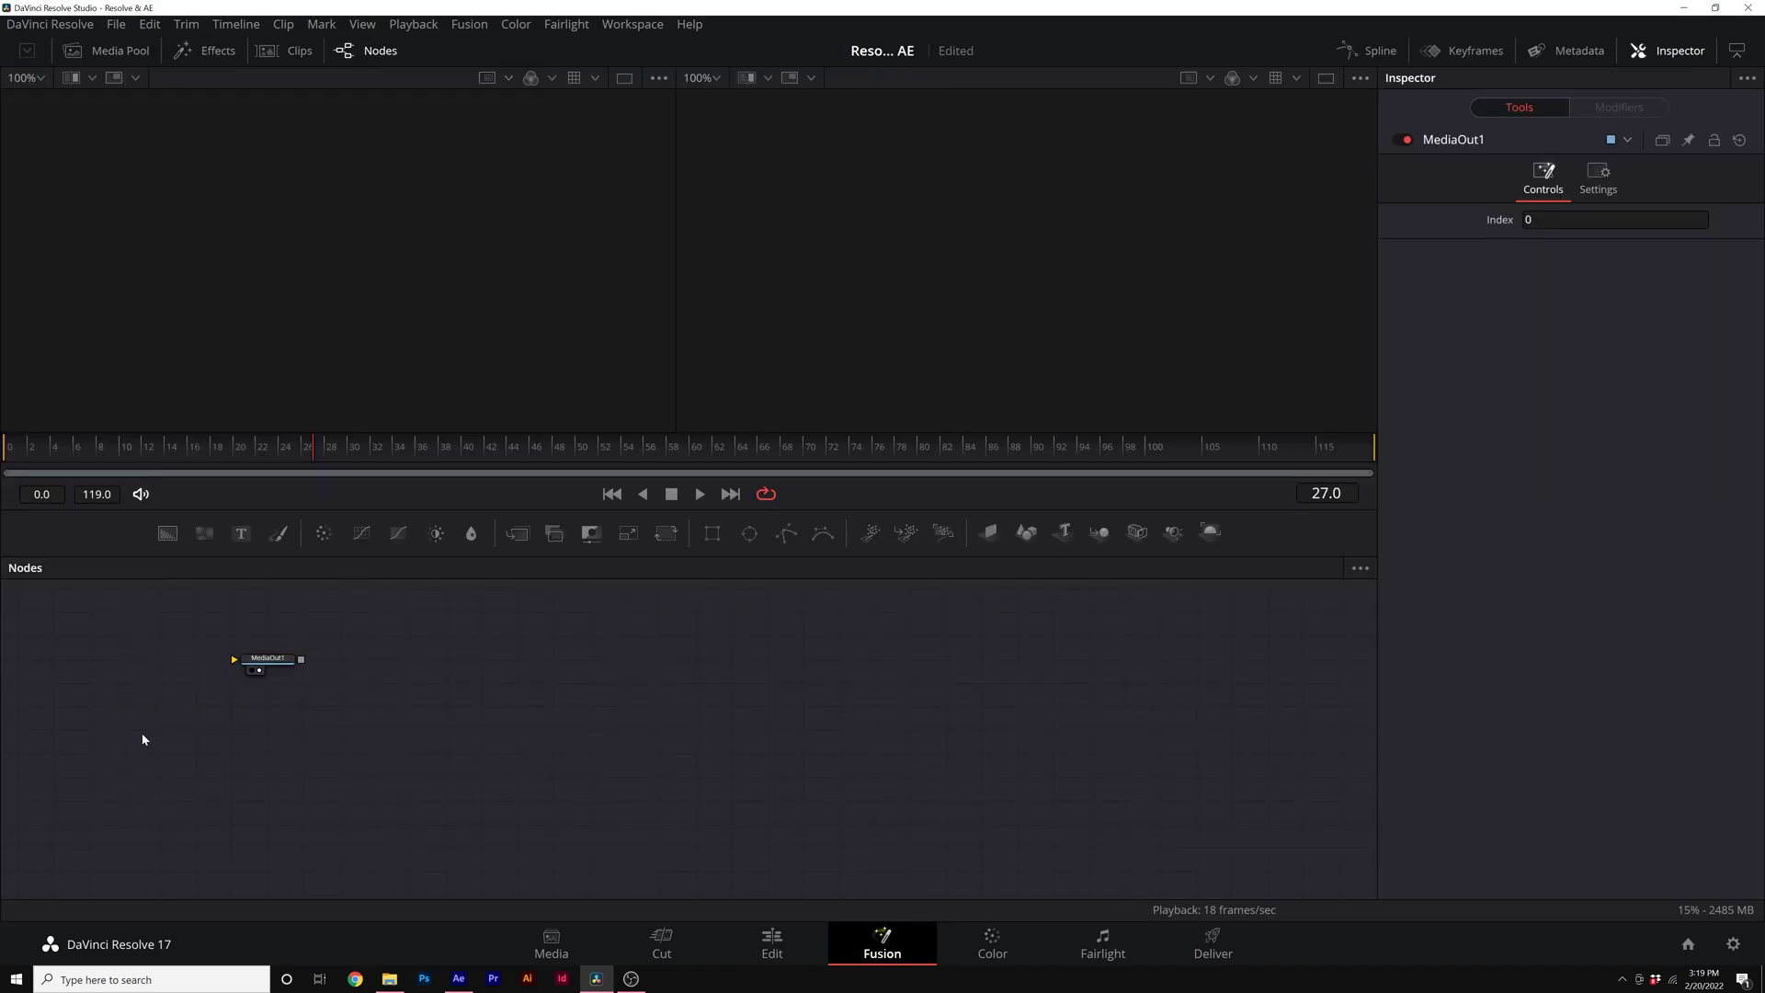
- Add a Background node feeding MediaOut1 and give it a near-black grey colour
{"action": "left_click_drag", "start_coordinate": [163, 737], "coordinate": [531, 667]}
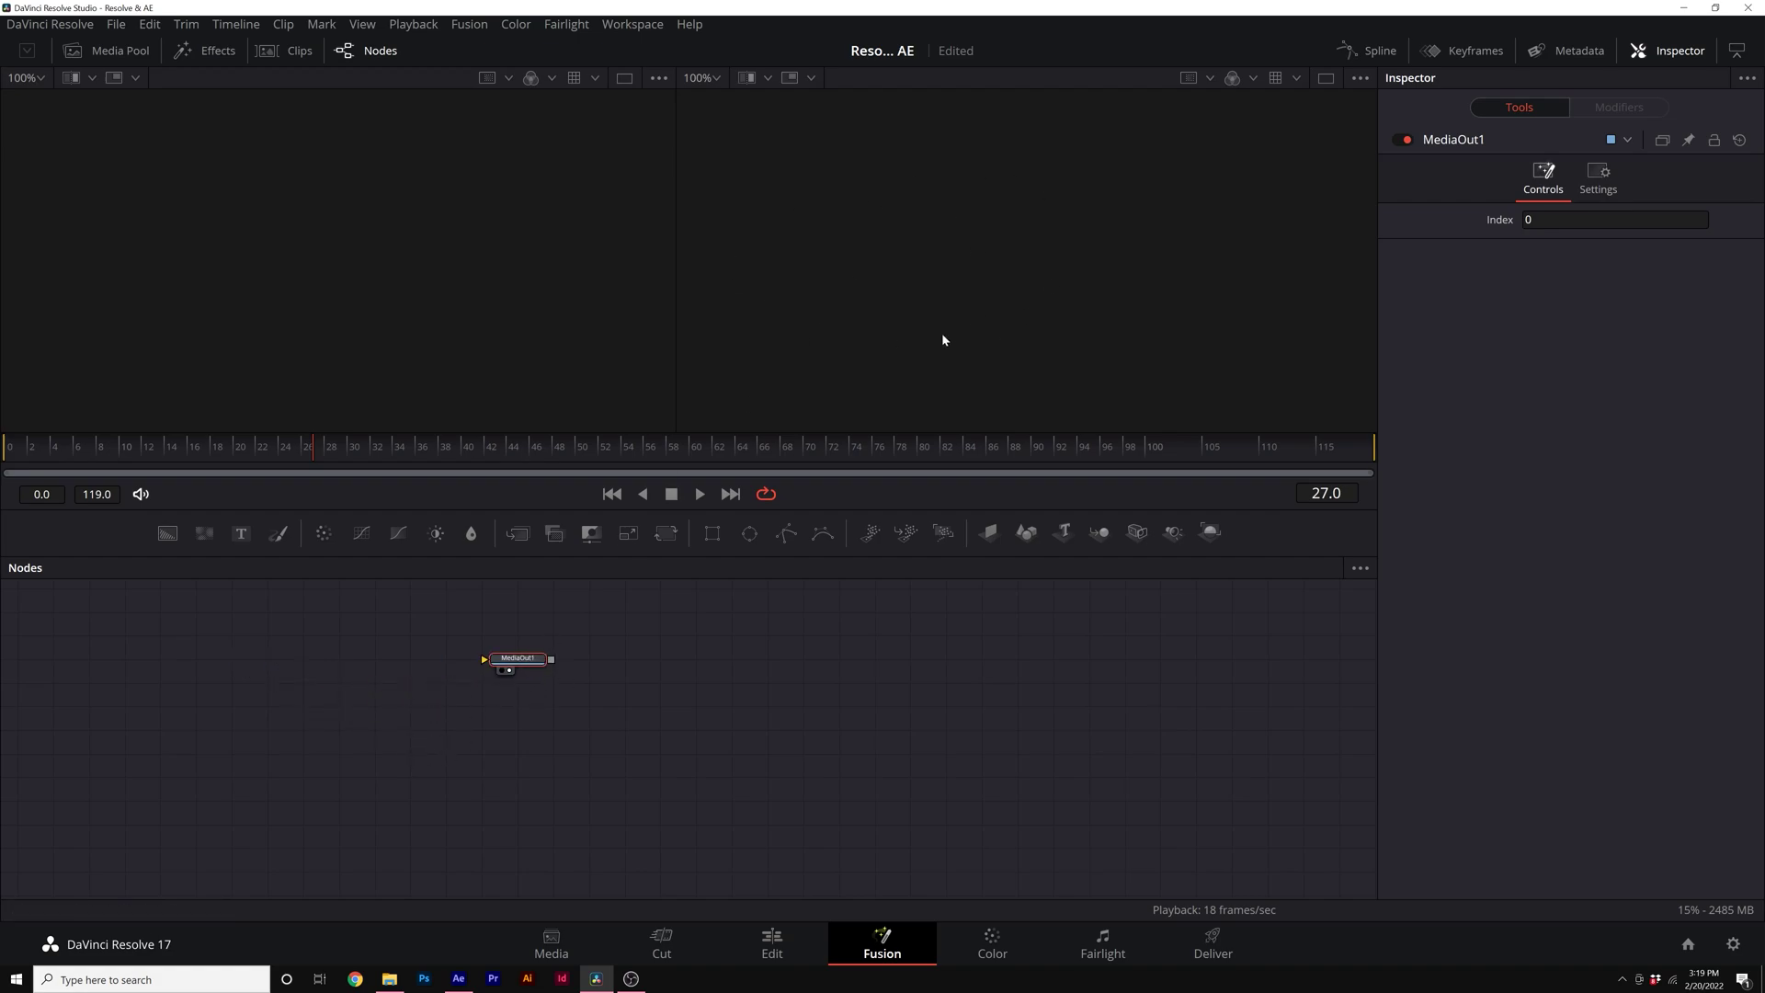
{"action": "left_click", "coordinate": [328, 714]}
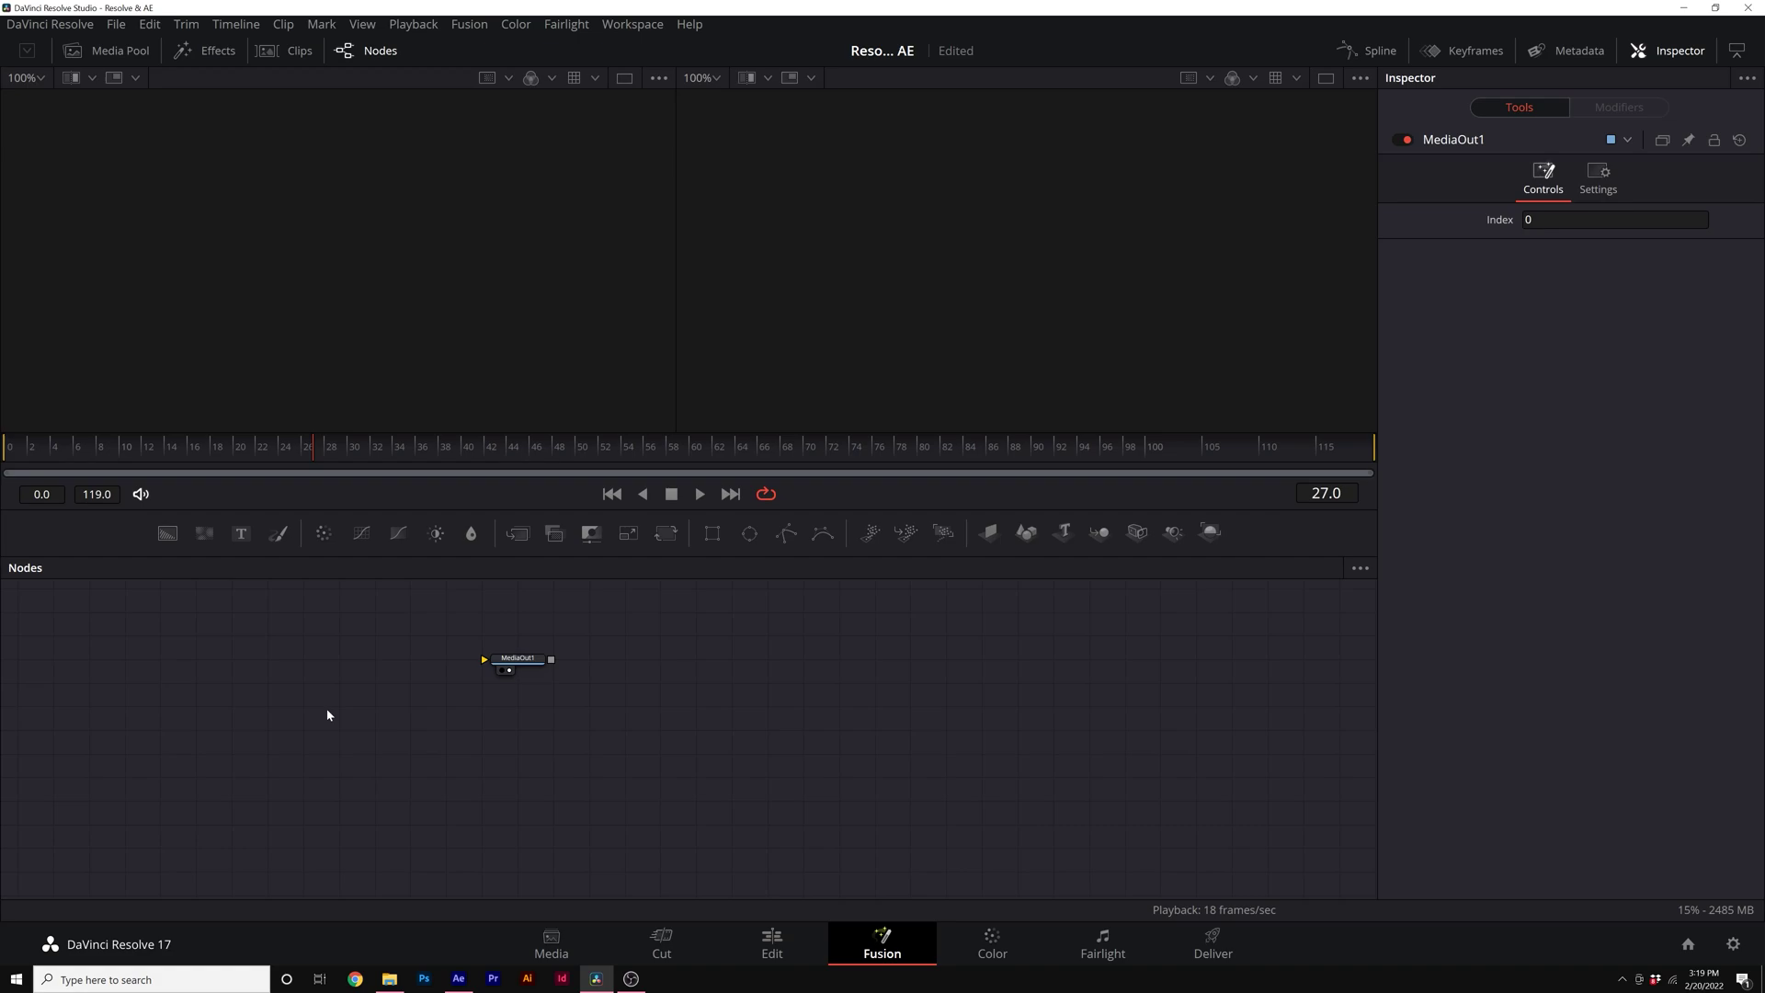
{"action": "left_click", "coordinate": [167, 535]}
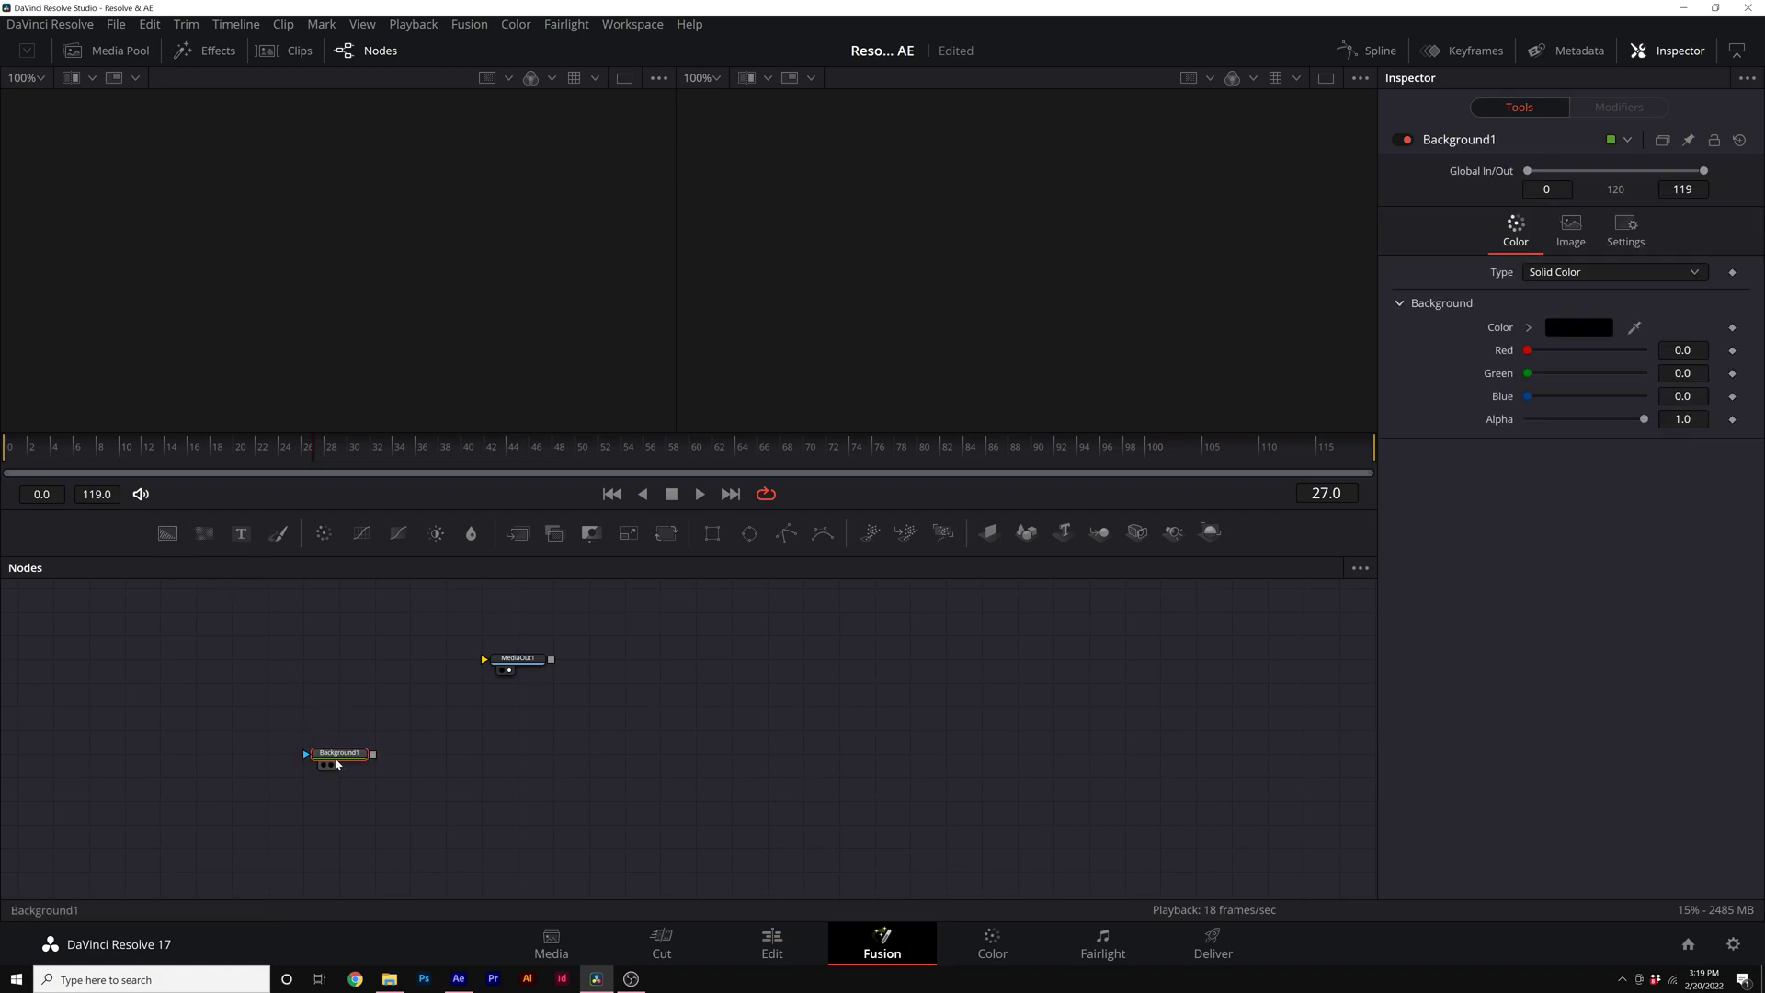
{"action": "left_click_drag", "start_coordinate": [345, 775], "coordinate": [545, 642]}
{"action": "left_click", "coordinate": [1529, 328]}
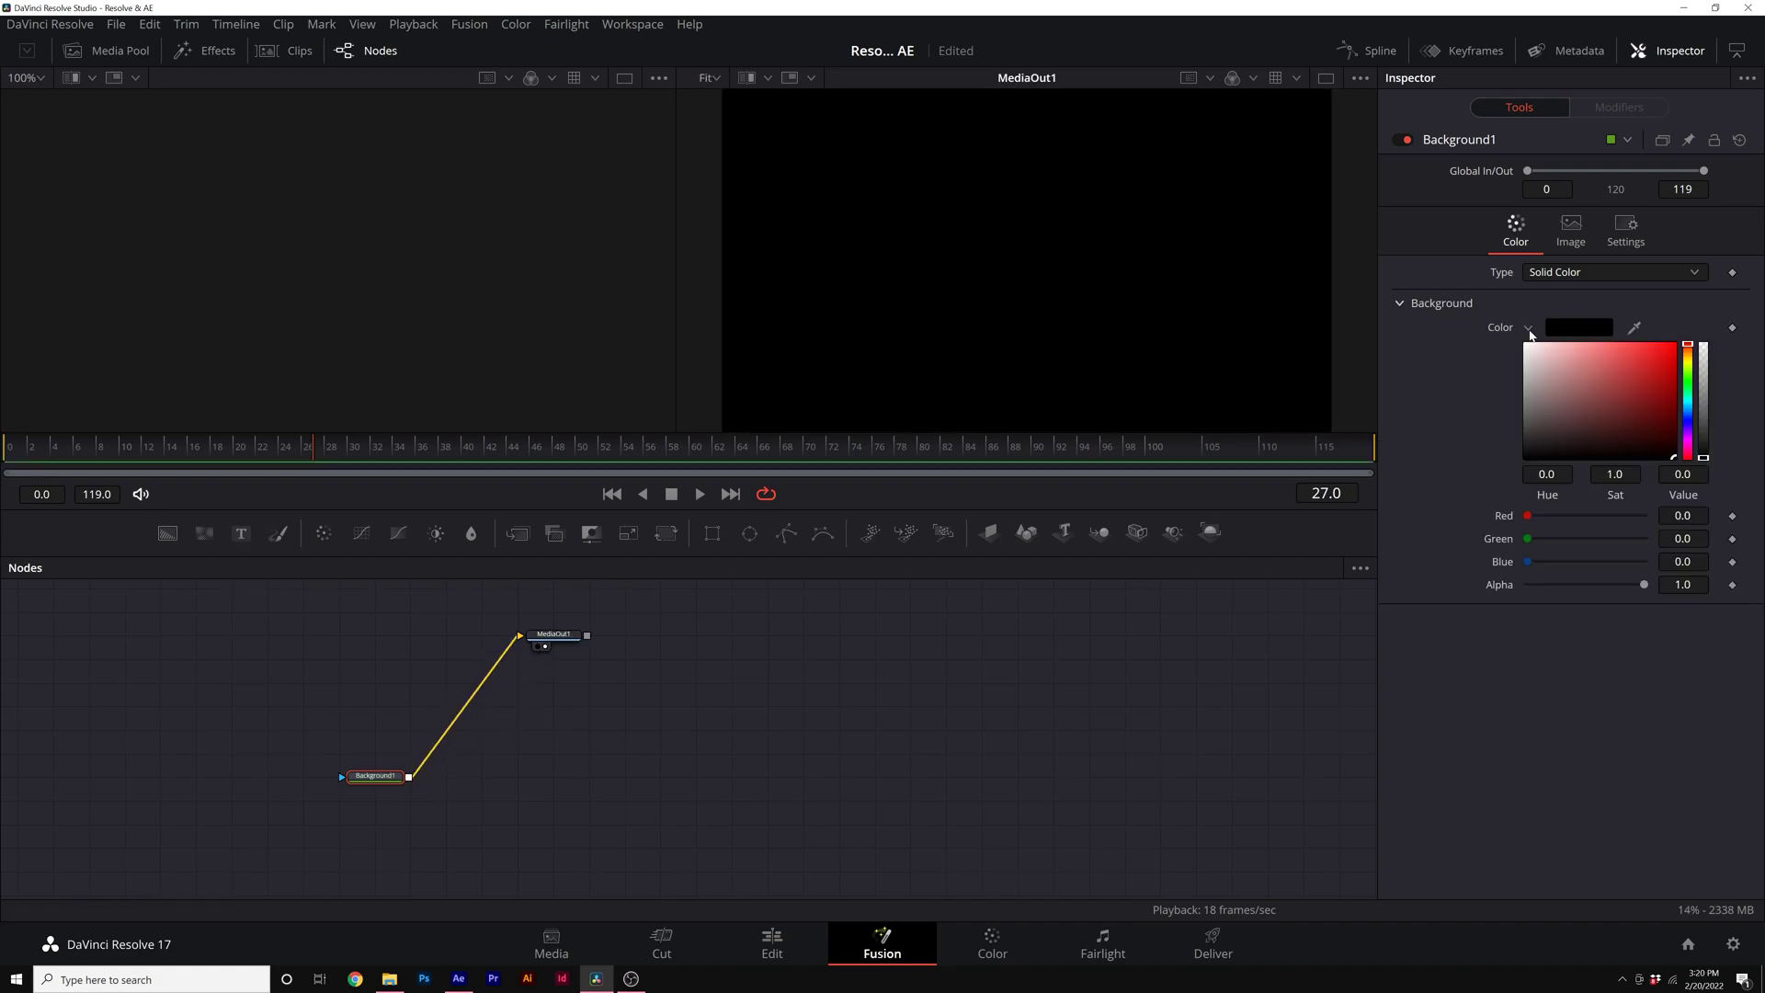
{"action": "left_click_drag", "start_coordinate": [1572, 375], "coordinate": [1510, 451]}
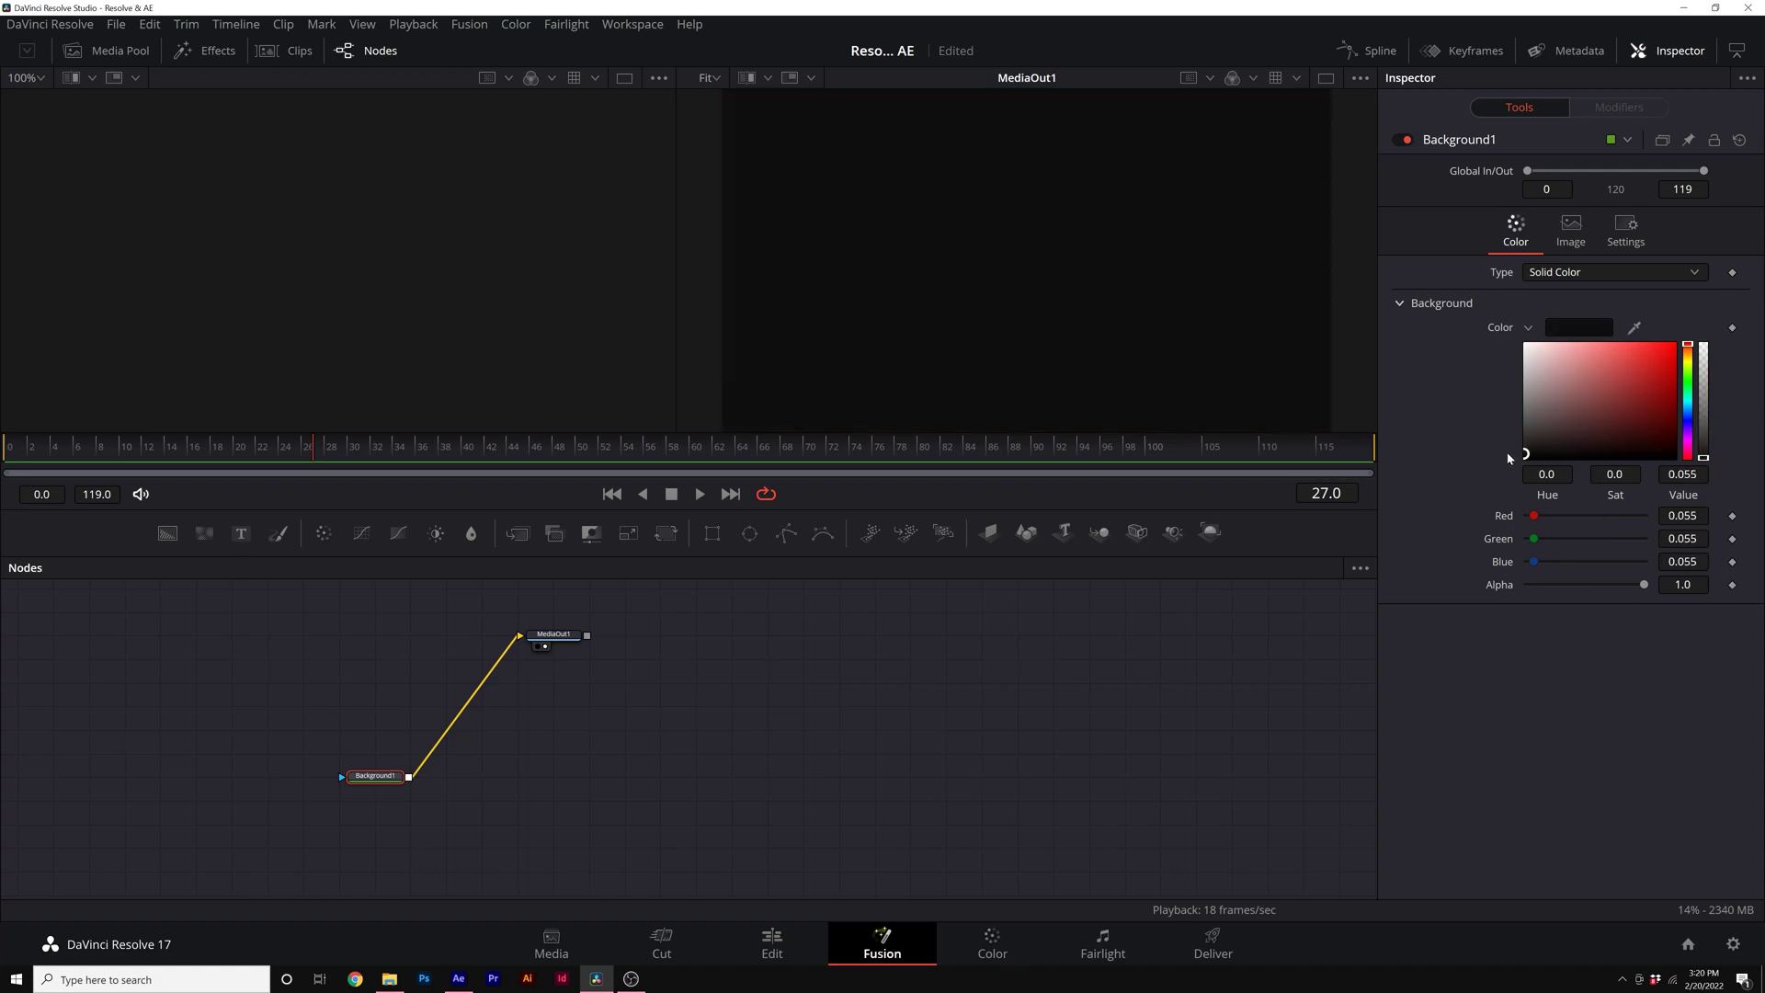
- Line up Background1 and MediaOut1 vertically, shift them right, and bring up After Effects
{"action": "key", "text": "ctrl+a"}
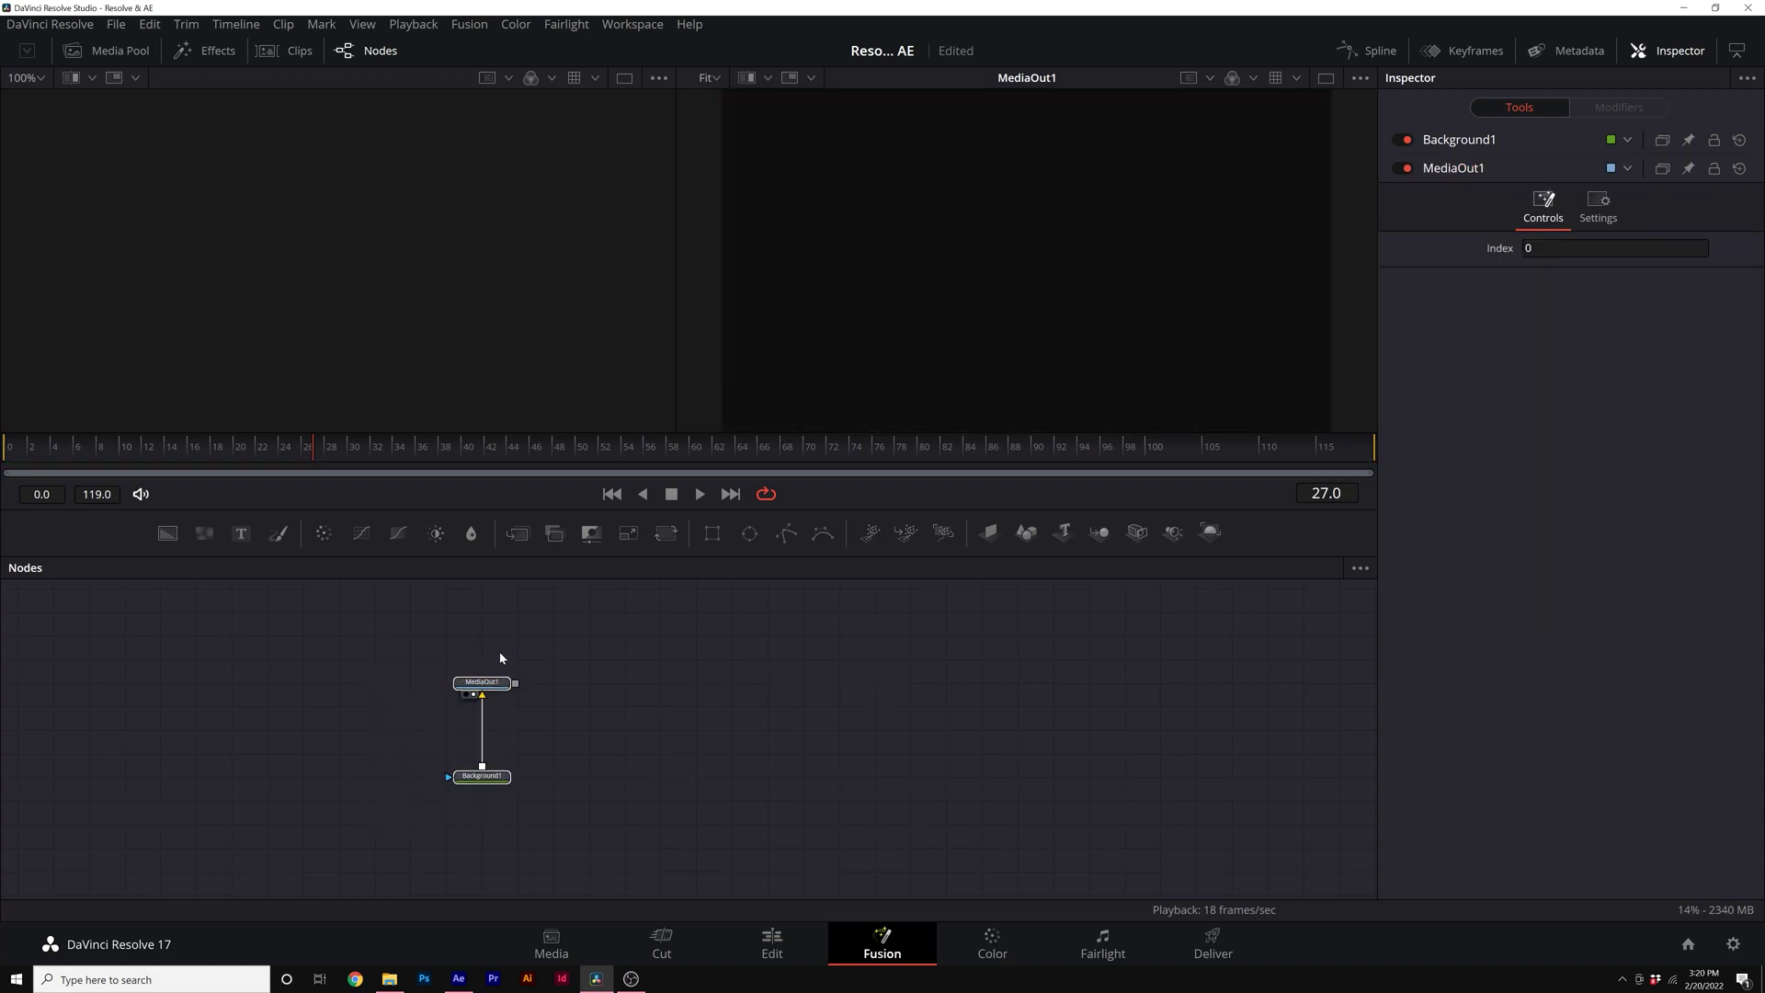
{"action": "left_click_drag", "start_coordinate": [475, 694], "coordinate": [797, 717]}
{"action": "left_click", "coordinate": [951, 695]}
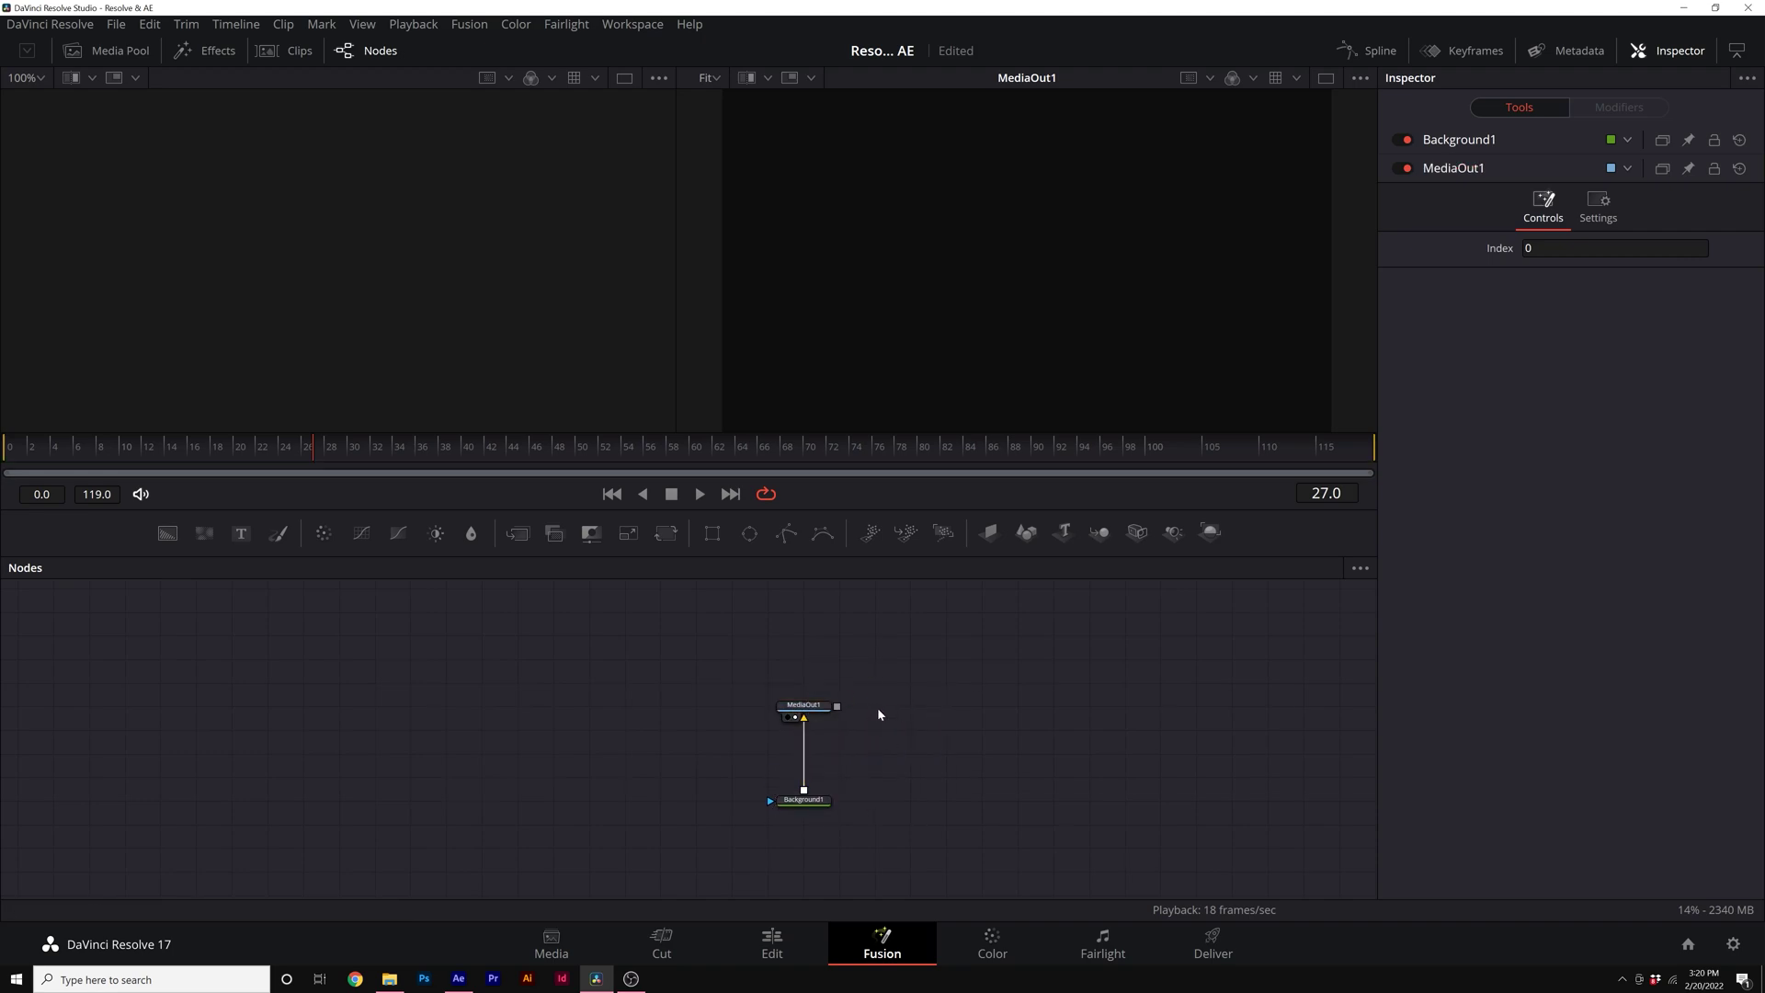
{"action": "left_click", "coordinate": [458, 978]}
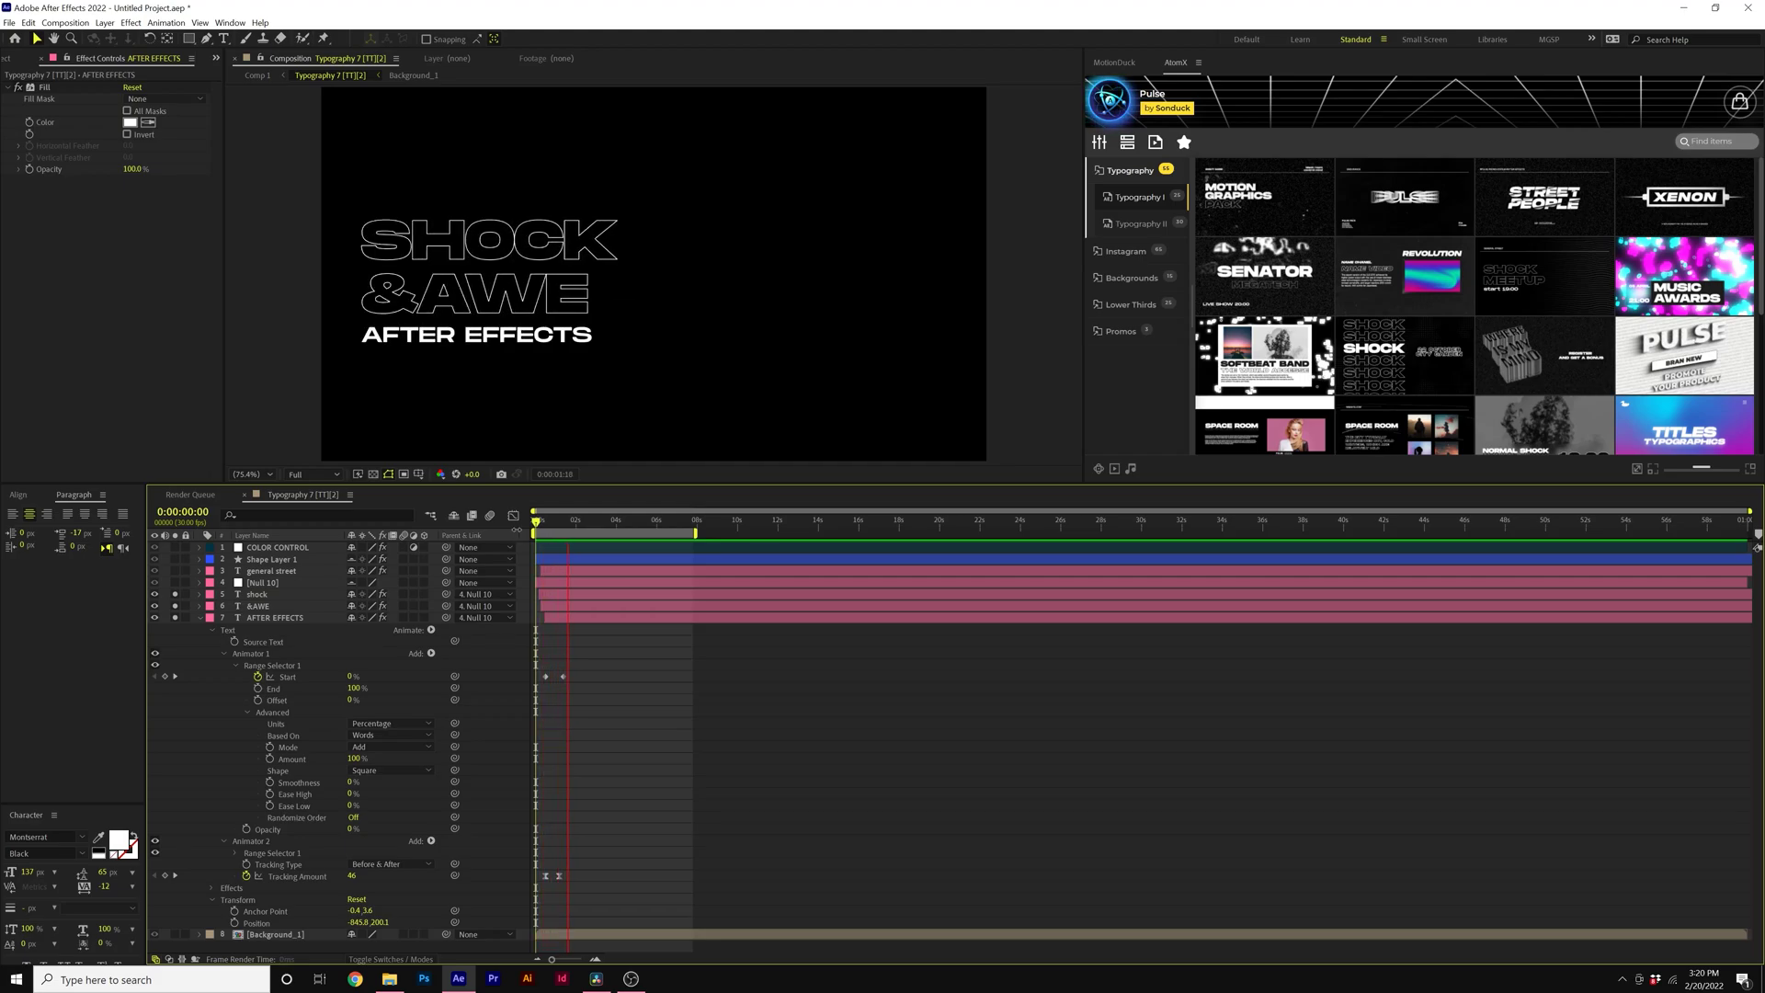
- Stop the reference animation preview and rewind it to 0:00:00:00
{"action": "key", "text": "space"}
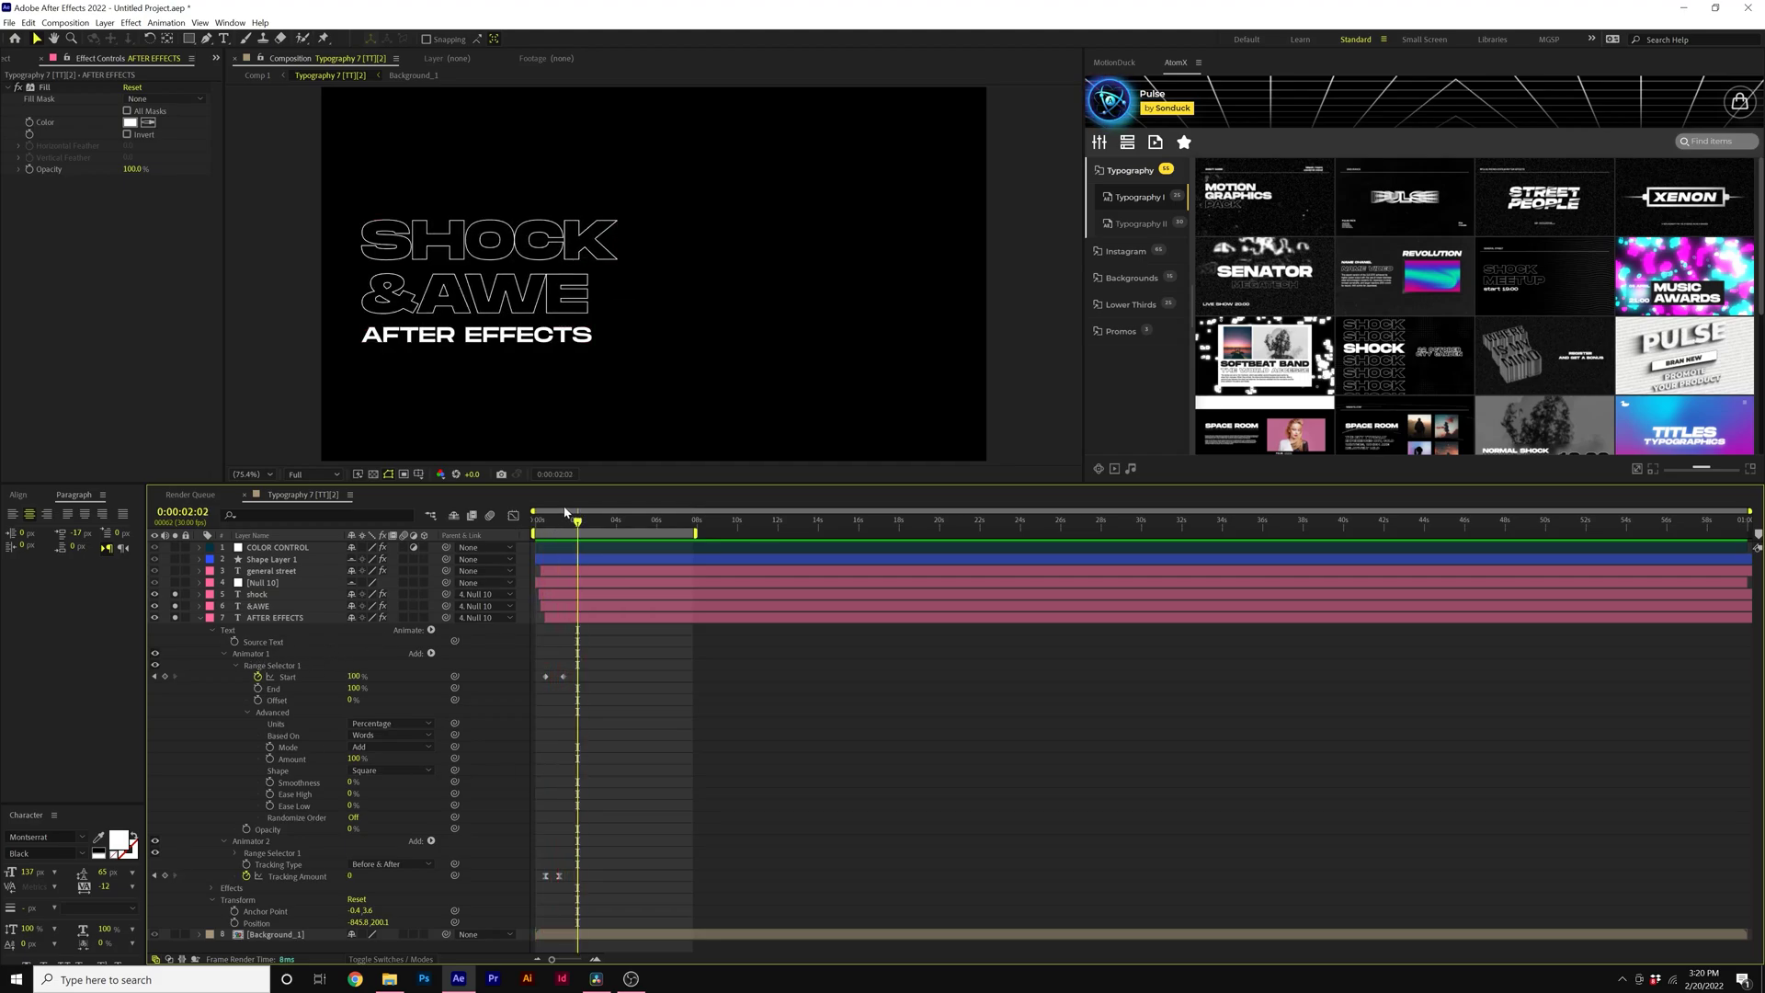
{"action": "mouse_move", "coordinate": [579, 523]}
{"action": "left_mouse_down"}
{"action": "mouse_move", "coordinate": [535, 526]}
{"action": "mouse_move", "coordinate": [591, 524]}
{"action": "left_mouse_up"}
- Add Text1 and Merge1, wiring Text1 over Background1 through Merge1 into MediaOut1
{"action": "left_click", "coordinate": [596, 978]}
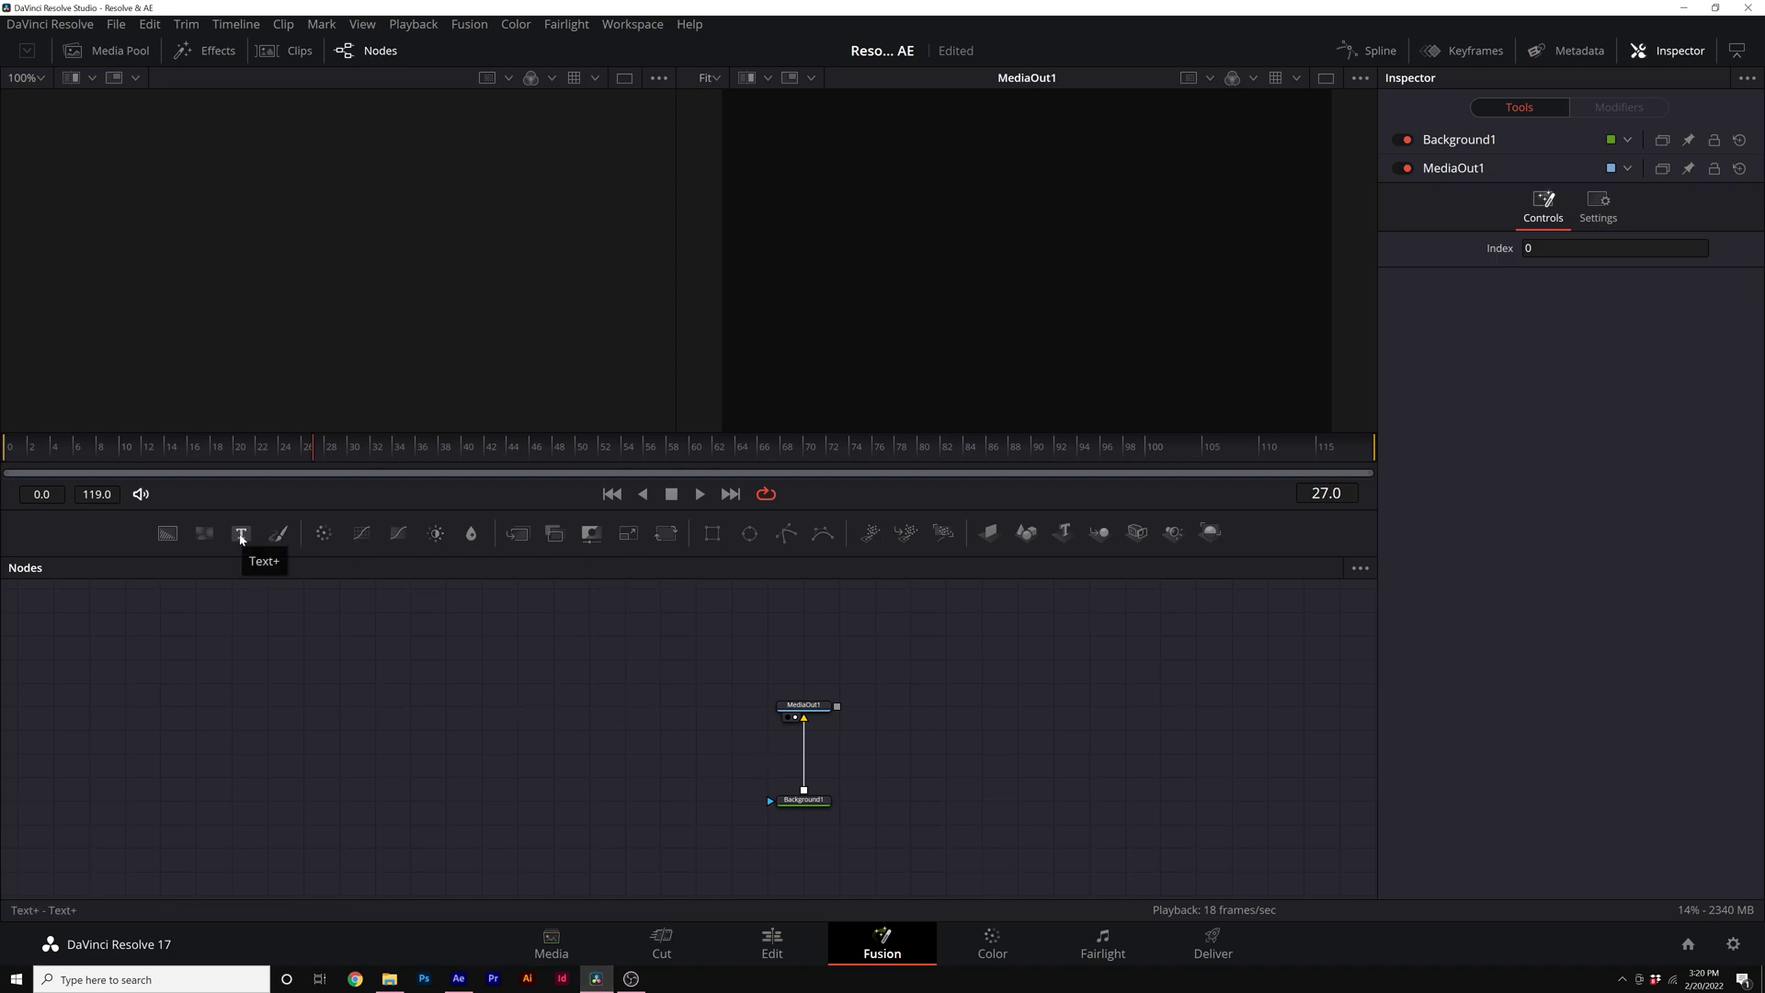
{"action": "left_click", "coordinate": [241, 535]}
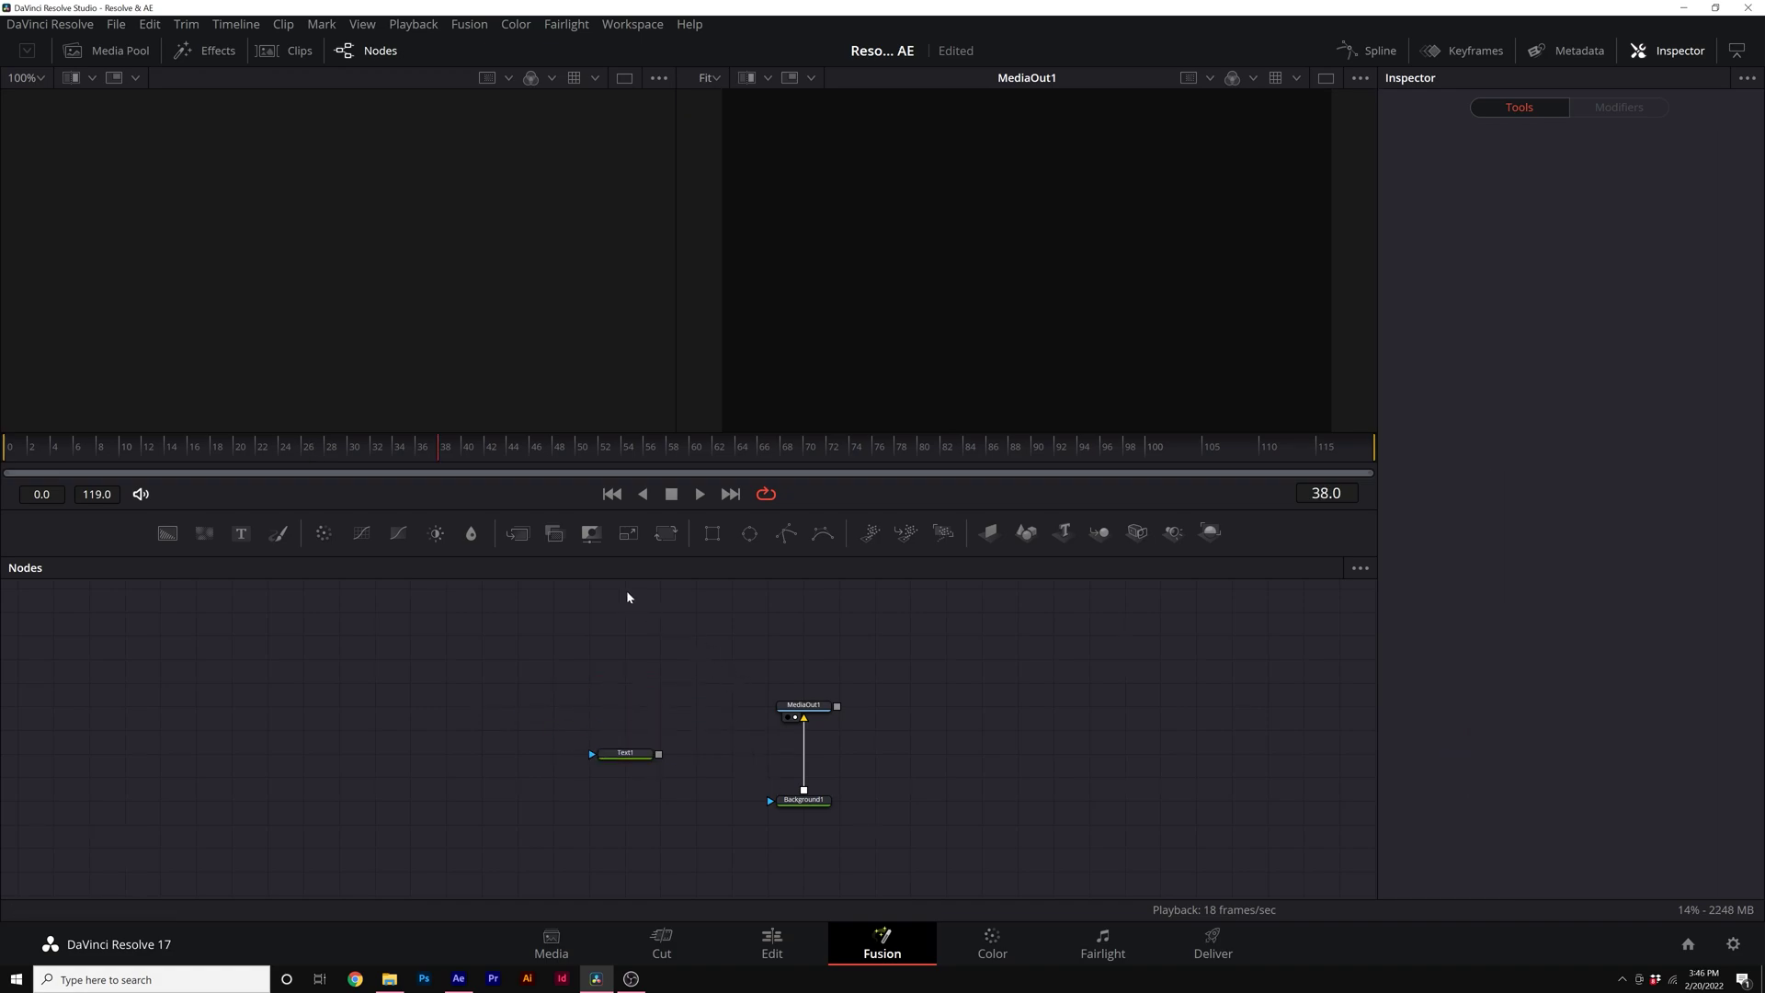
{"action": "left_click", "coordinate": [523, 536]}
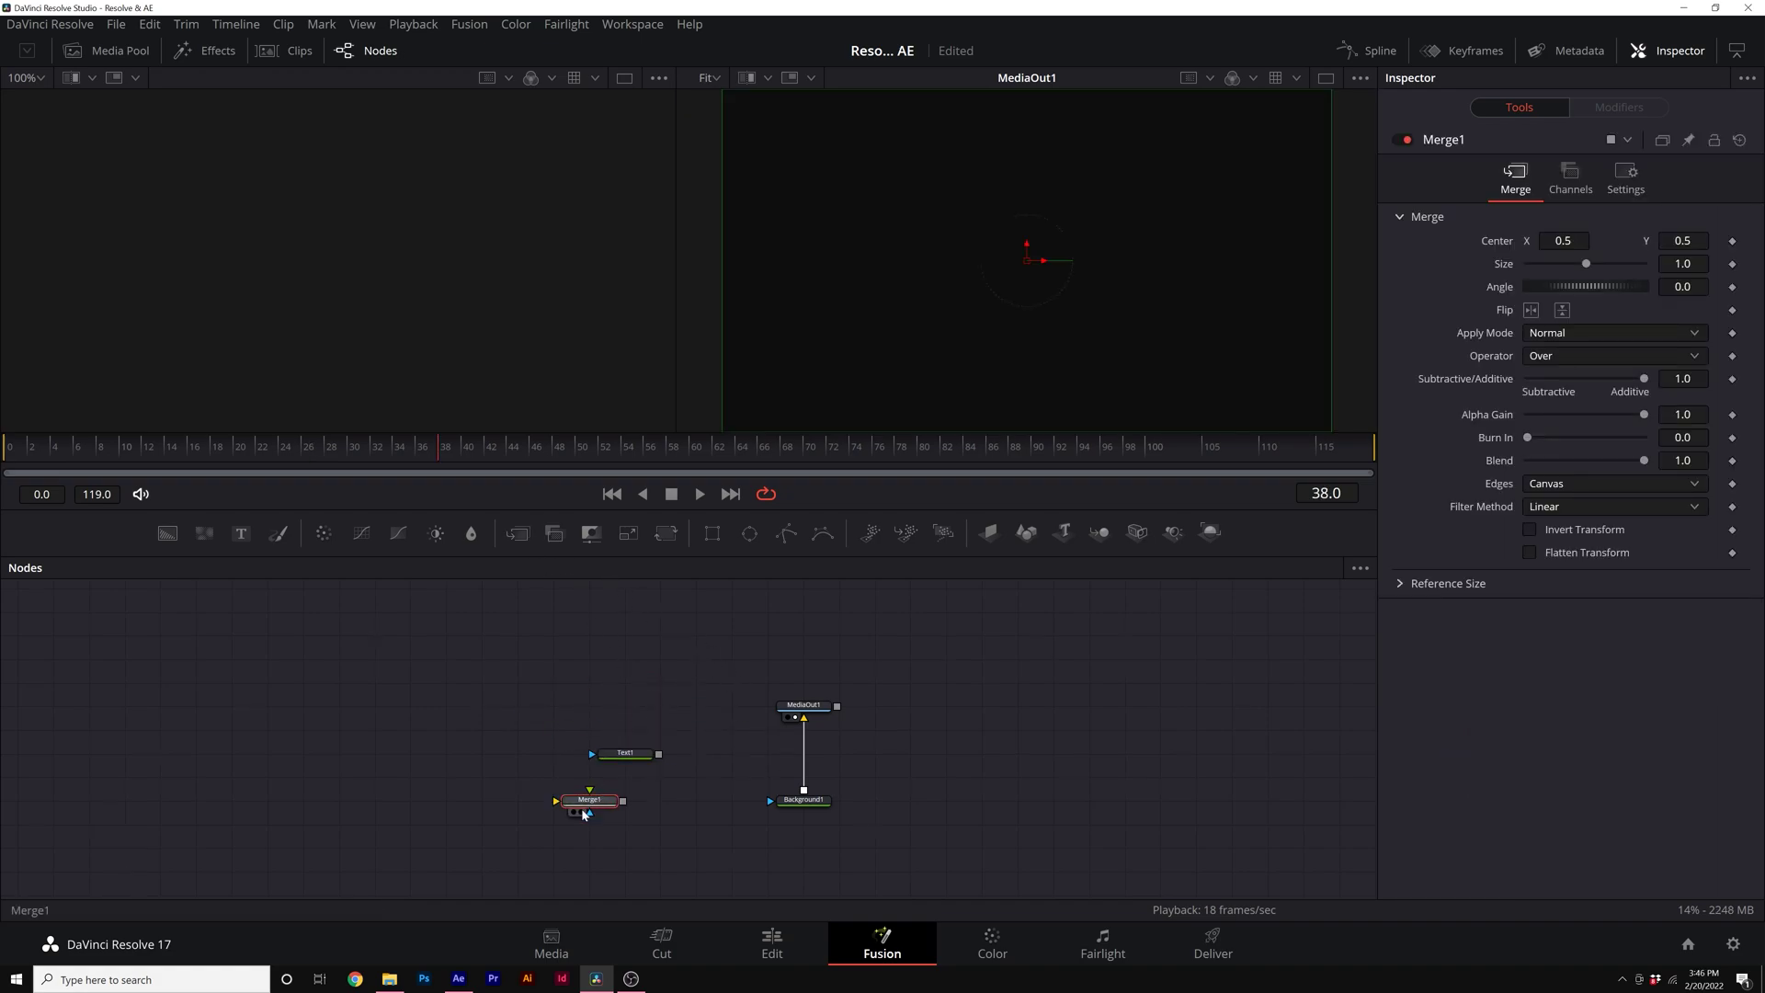
{"action": "left_click_drag", "start_coordinate": [598, 812], "coordinate": [563, 733]}
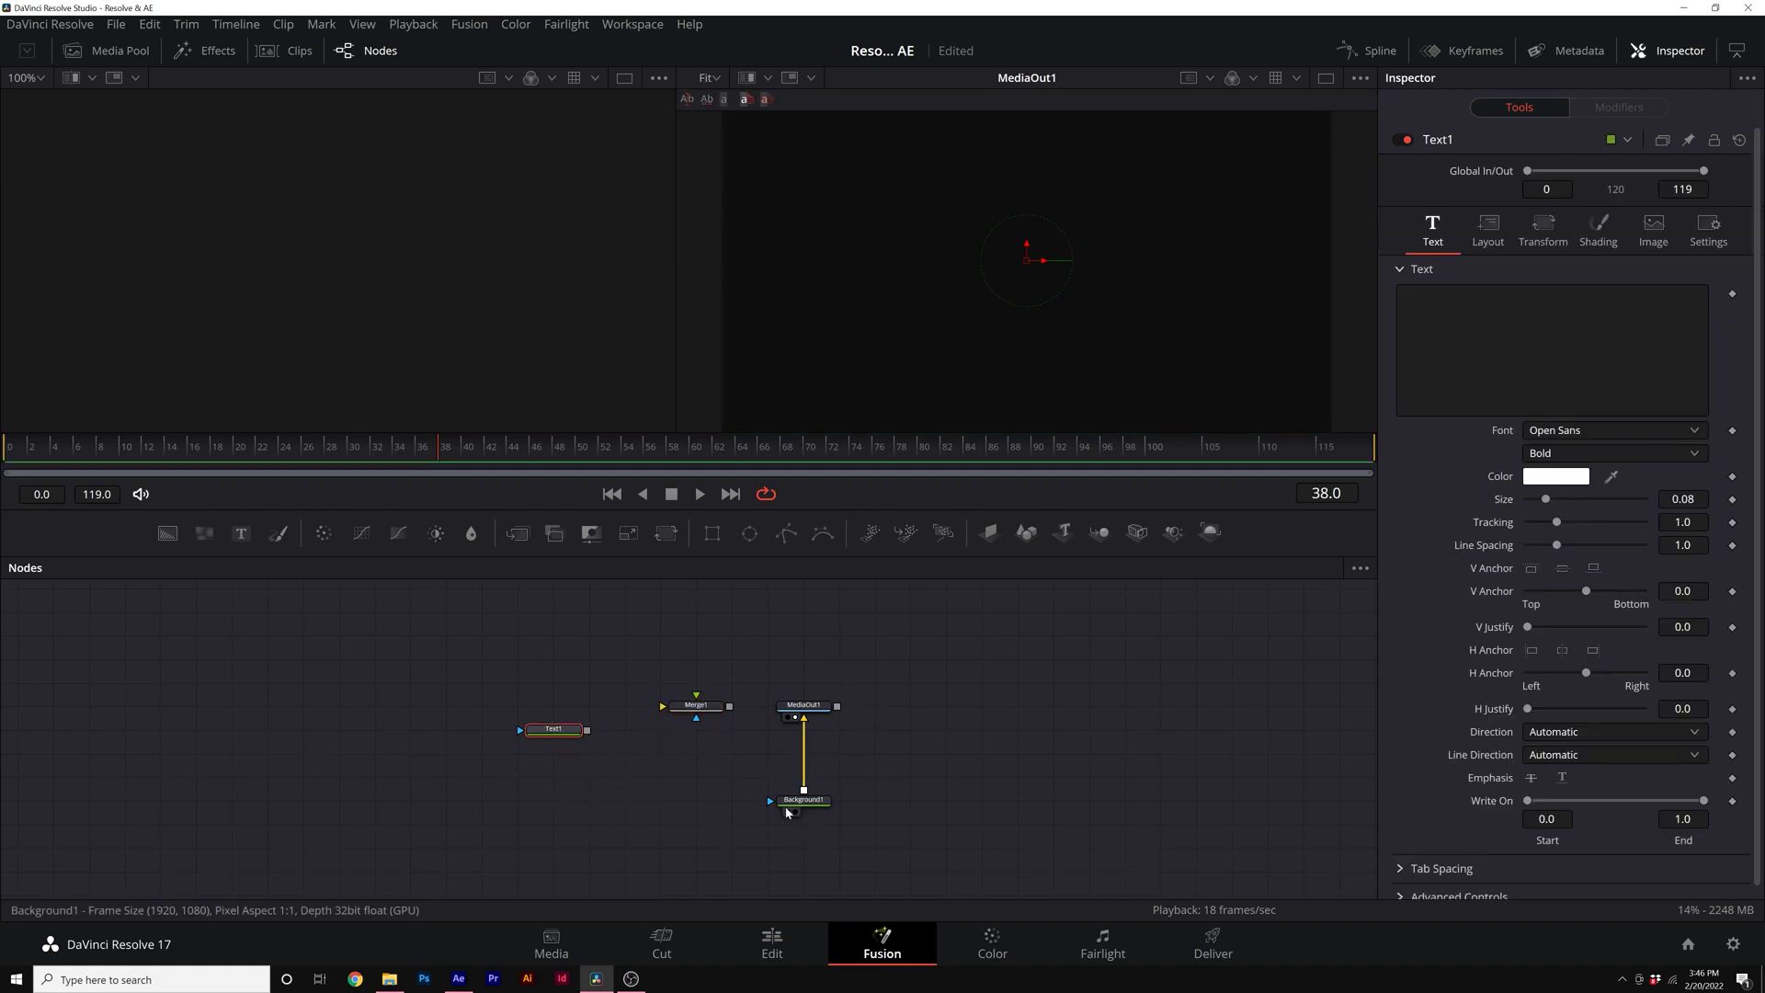
{"action": "left_click", "coordinate": [670, 824]}
{"action": "left_click", "coordinate": [804, 752]}
{"action": "left_click_drag", "start_coordinate": [834, 799], "coordinate": [769, 729]}
{"action": "left_click", "coordinate": [563, 733]}
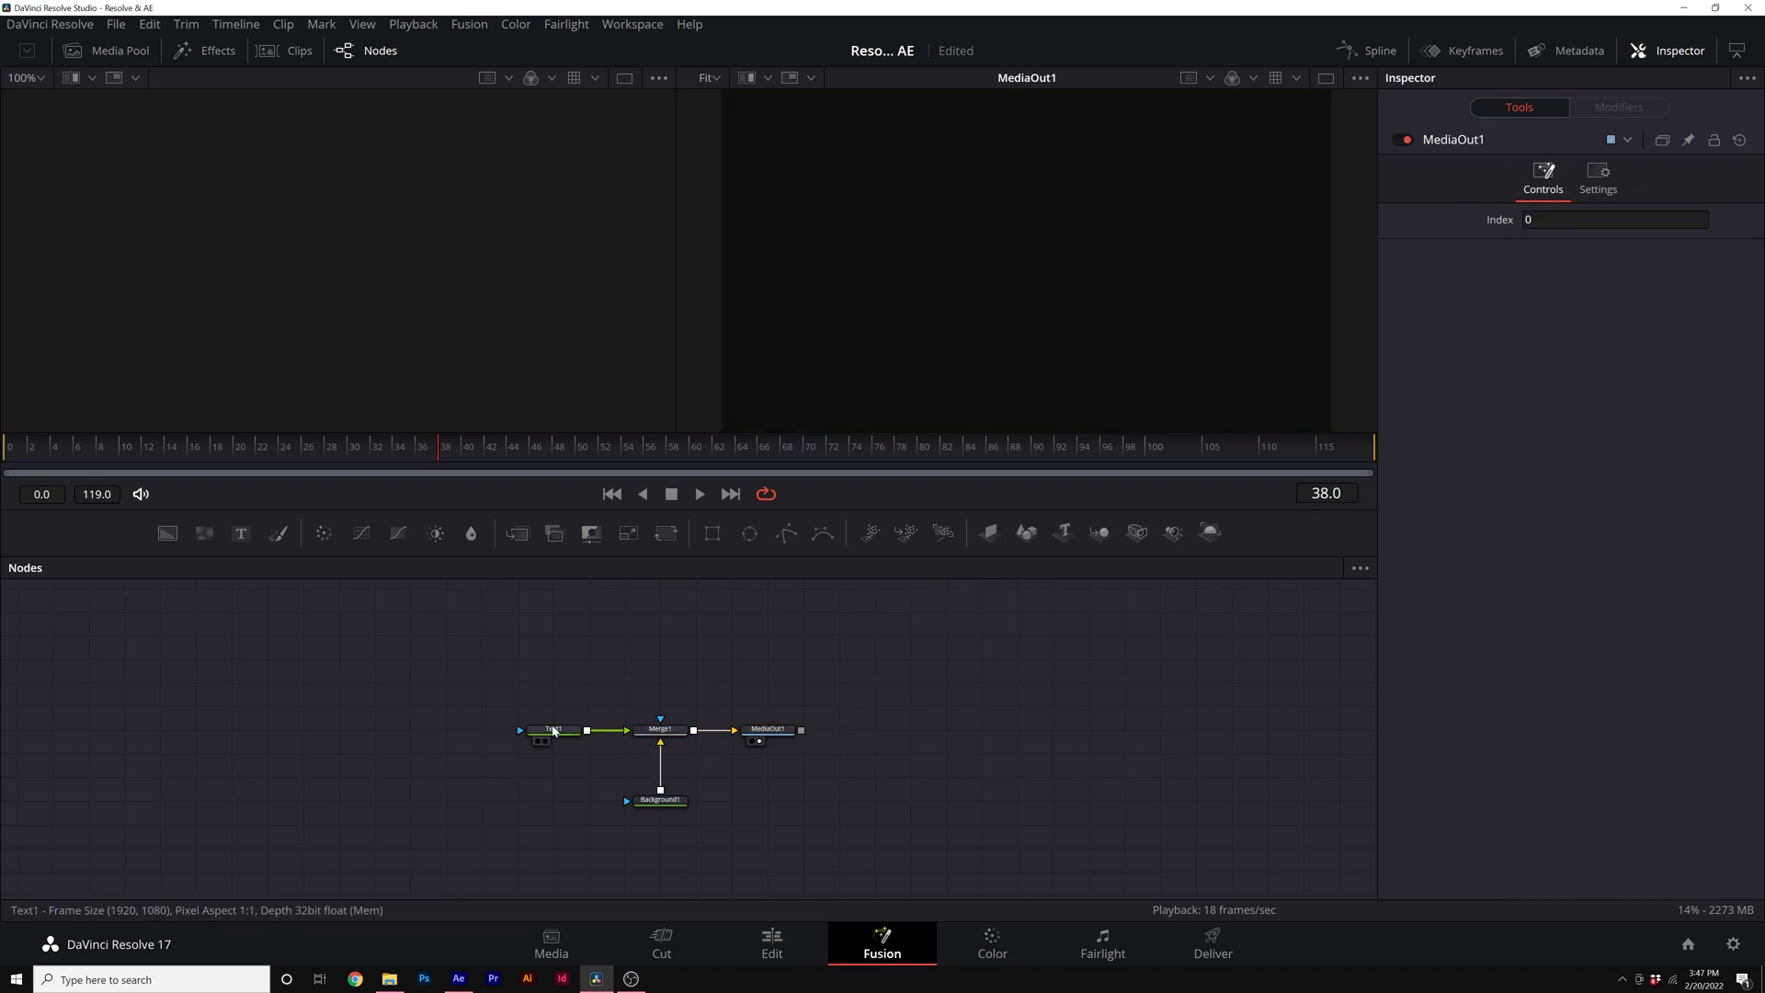
- Paste 'SHOCK &AWE' as Text1's text content
{"action": "left_click", "coordinate": [554, 730]}
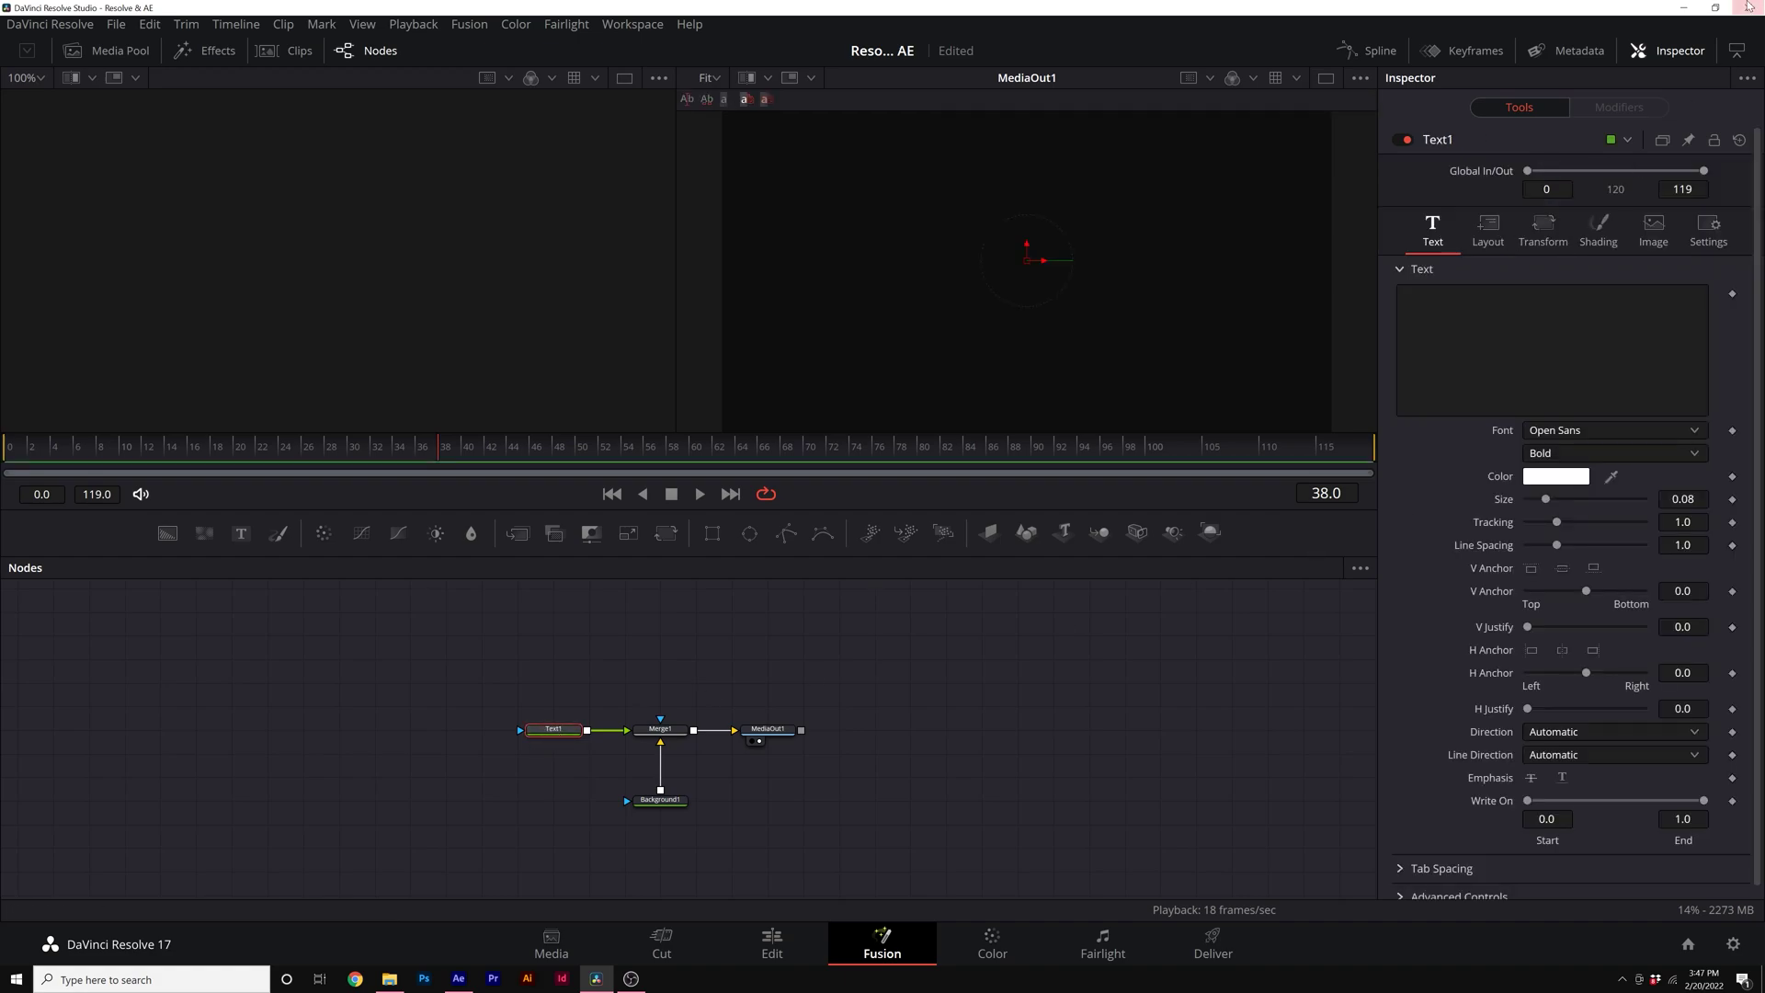
{"action": "left_click", "coordinate": [1441, 289]}
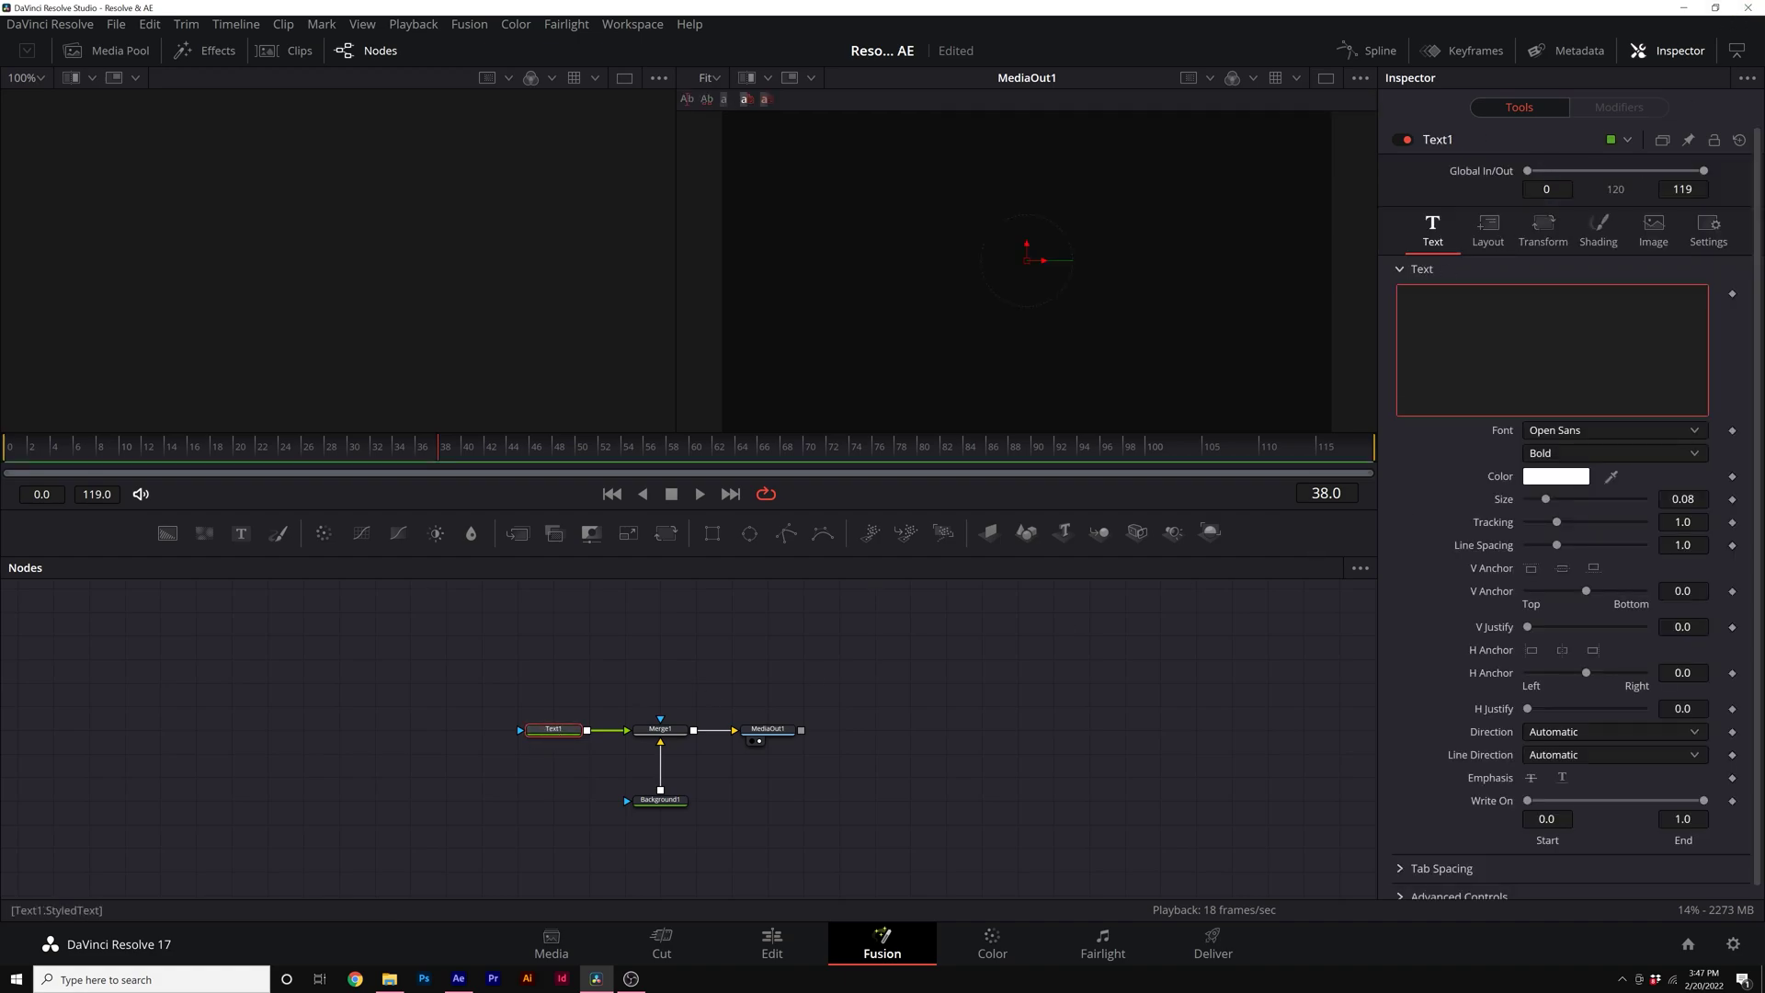
{"action": "type", "text": "SHOCK &AWE"}
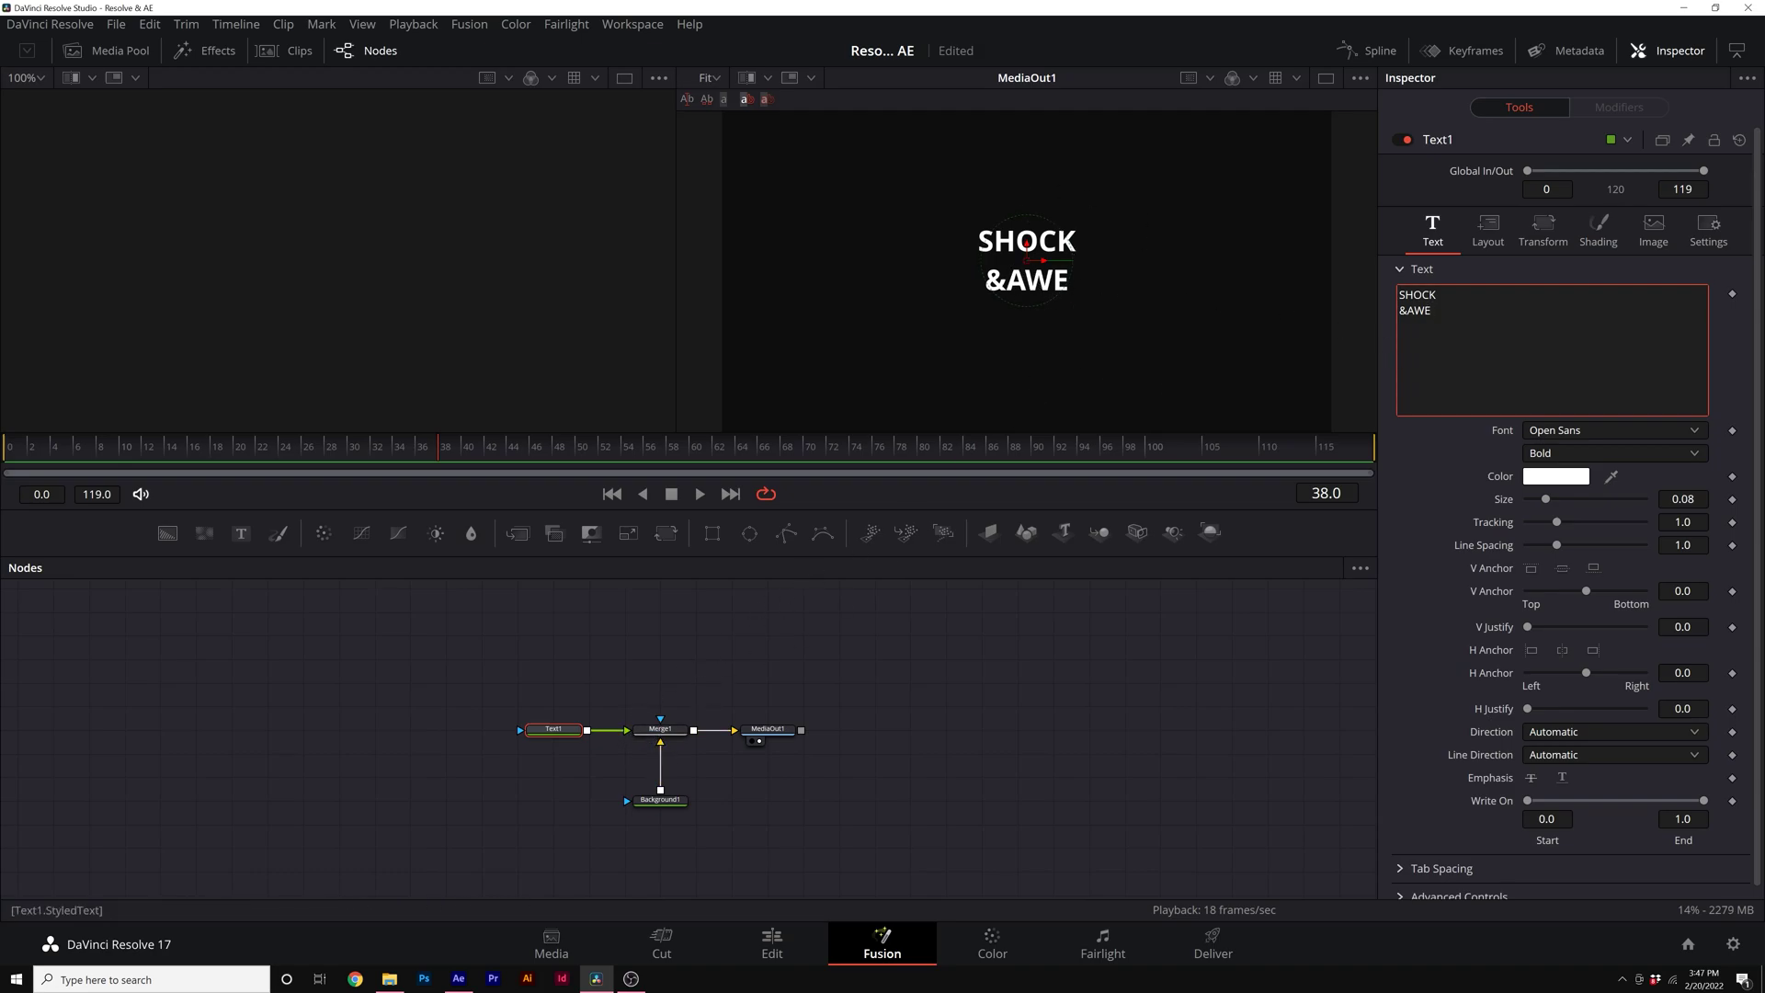
- Set Monument Extended Ultrabold, left anchor, shift the title left, and enlarge it to 0.1378
{"action": "left_click", "coordinate": [1551, 432]}
{"action": "scroll", "coordinate": [1590, 737], "scroll_direction": "down", "scroll_amount": 10}
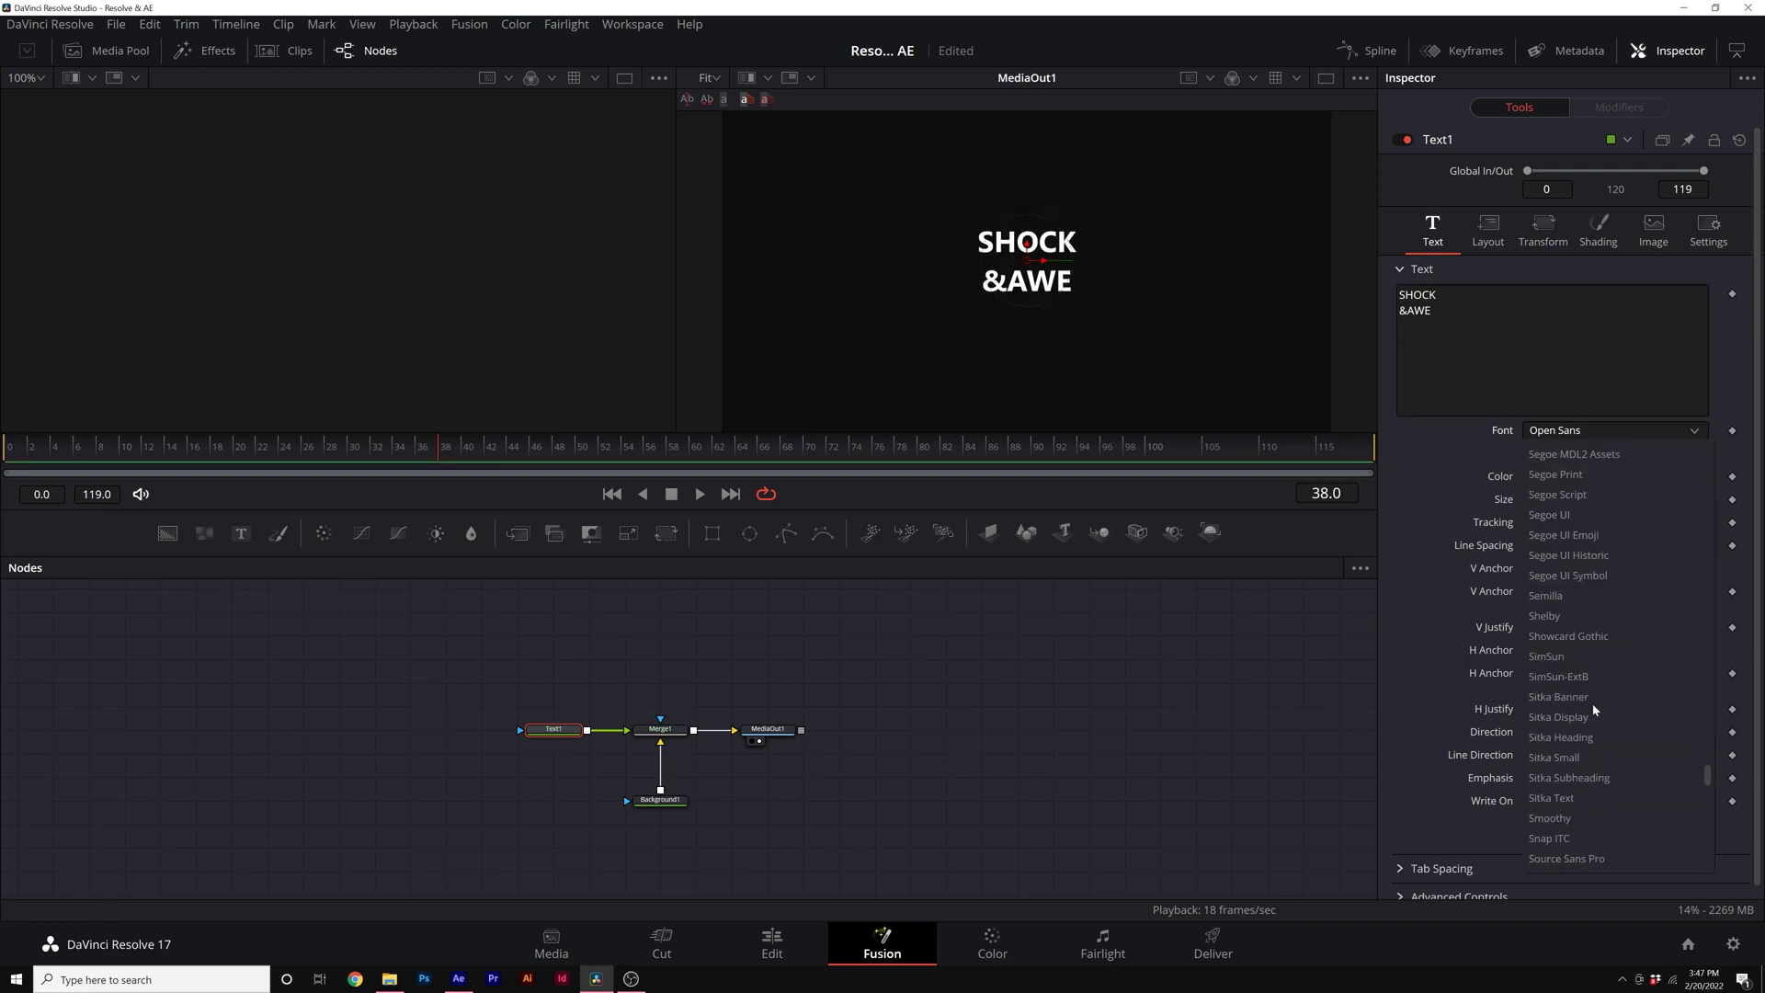
{"action": "scroll", "coordinate": [1588, 727], "scroll_direction": "up", "scroll_amount": 10}
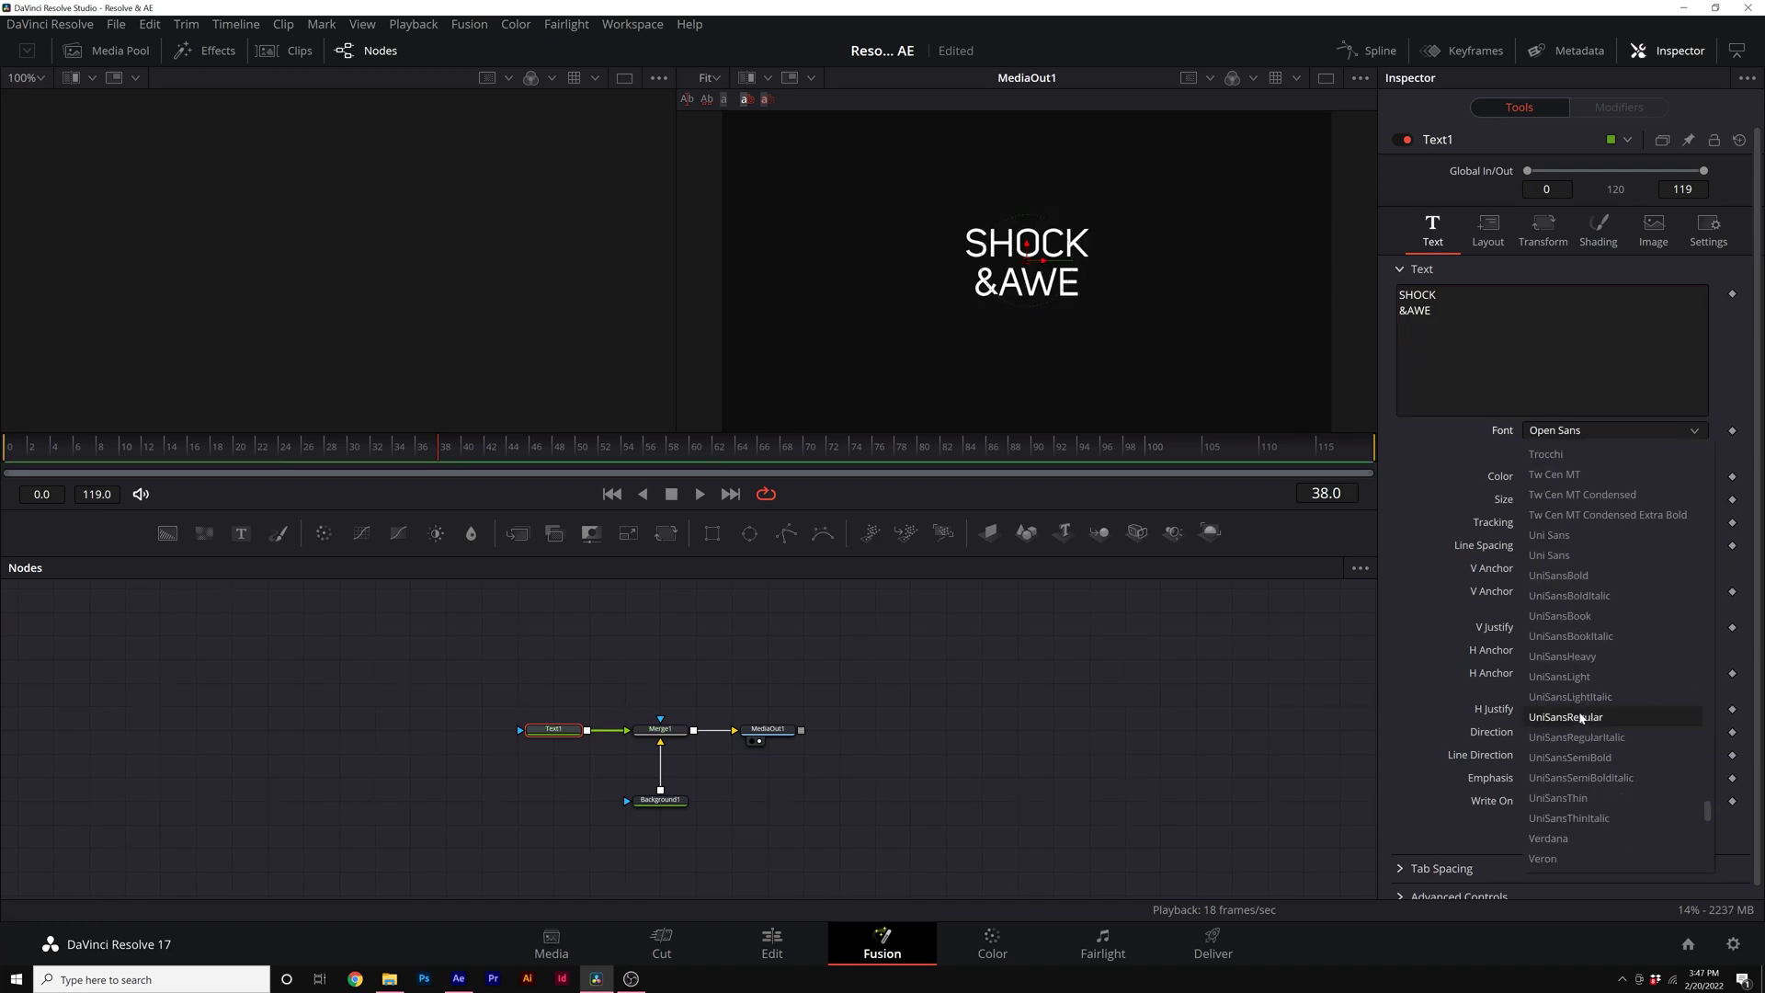
{"action": "left_click", "coordinate": [1586, 657]}
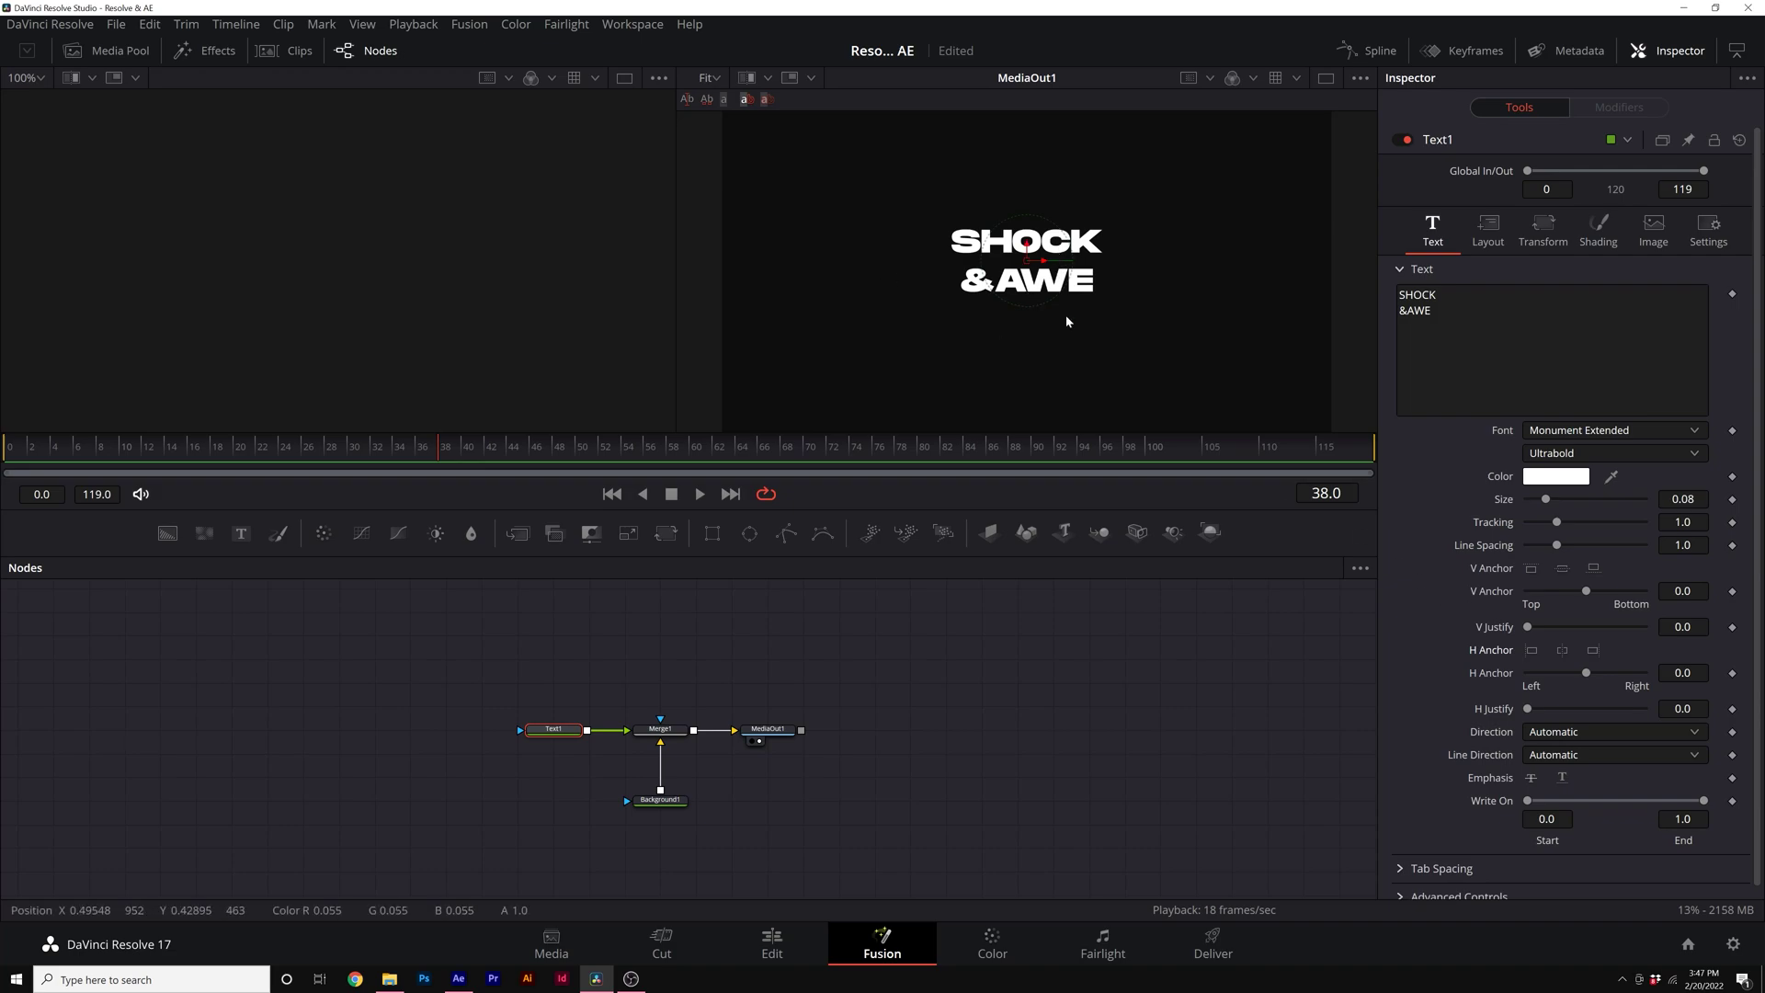
{"action": "left_click", "coordinate": [1532, 651]}
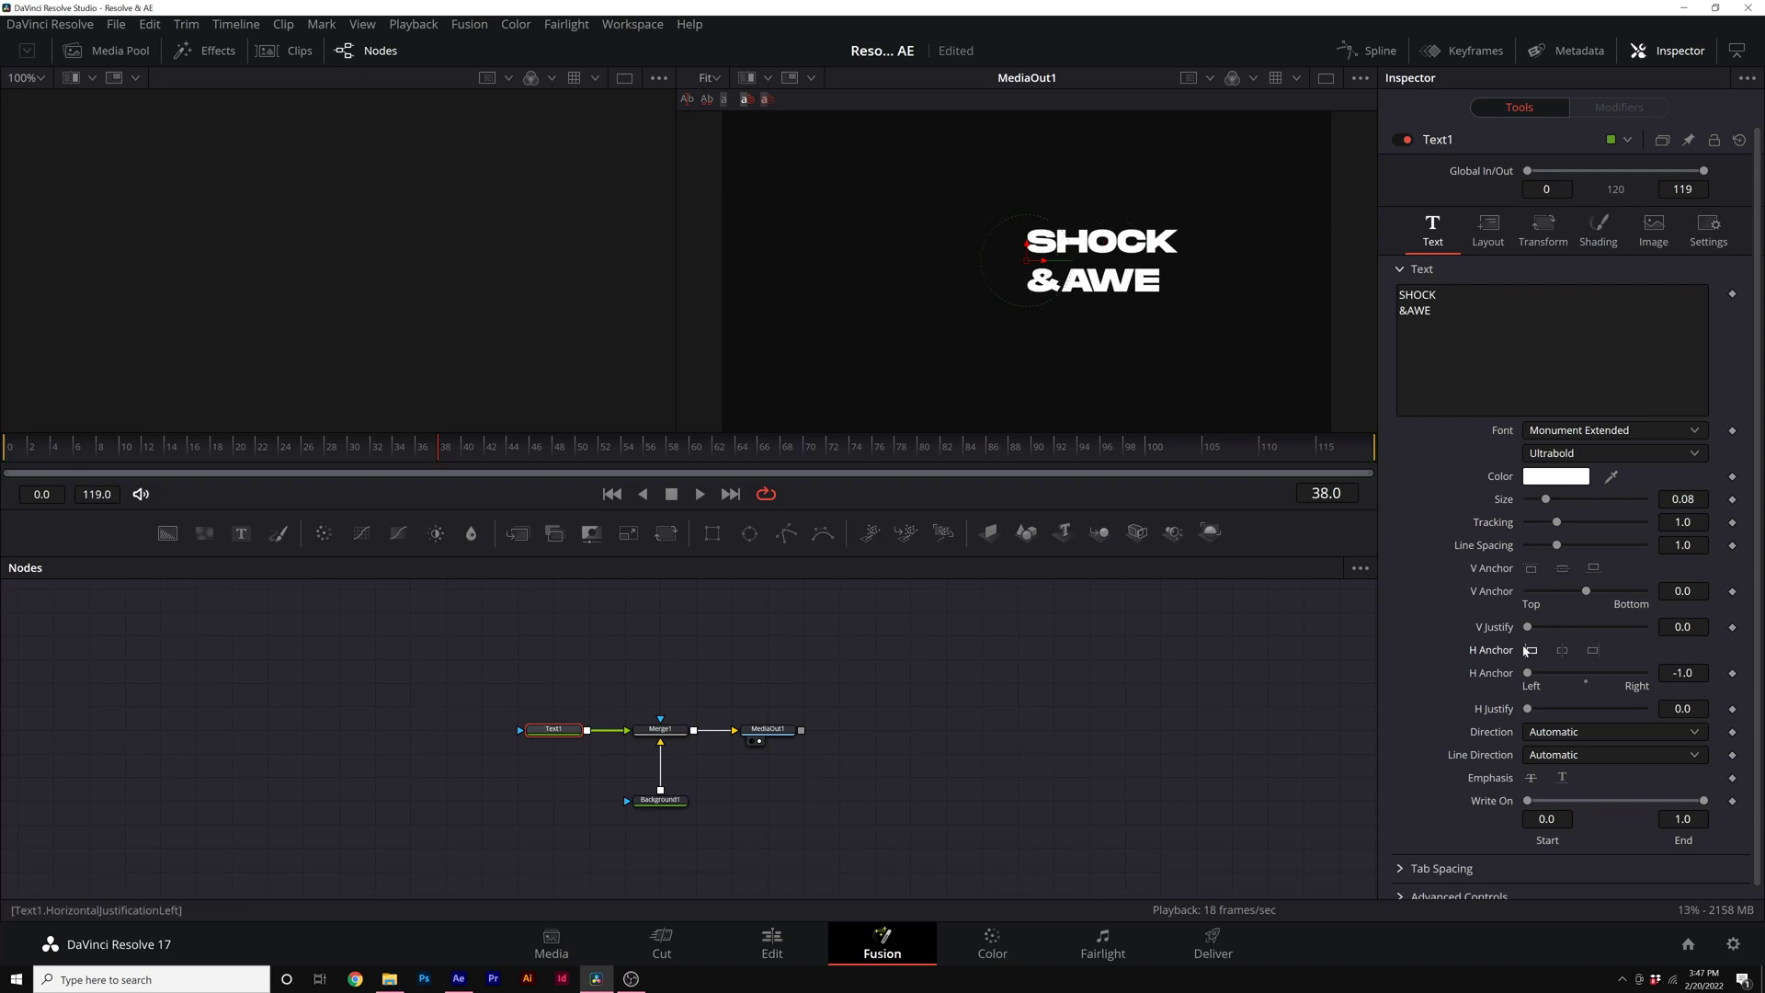
{"action": "left_click_drag", "start_coordinate": [1045, 263], "coordinate": [807, 257]}
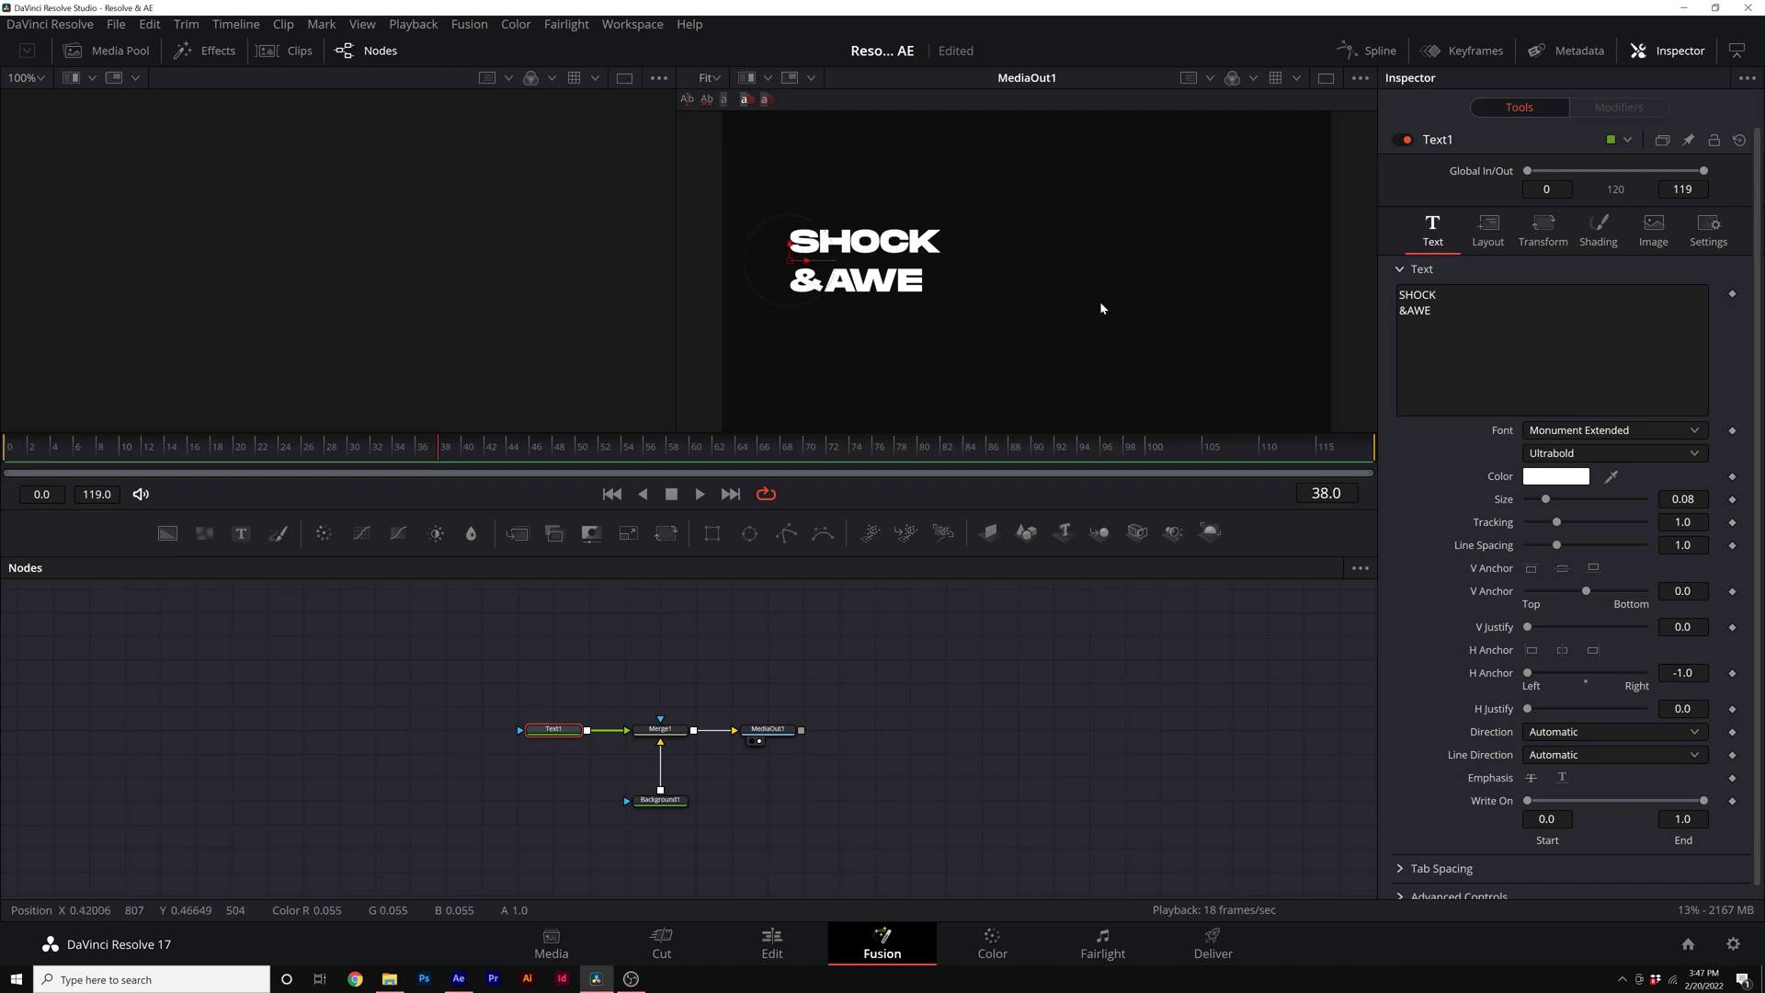
{"action": "left_click_drag", "start_coordinate": [1552, 500], "coordinate": [1553, 547]}
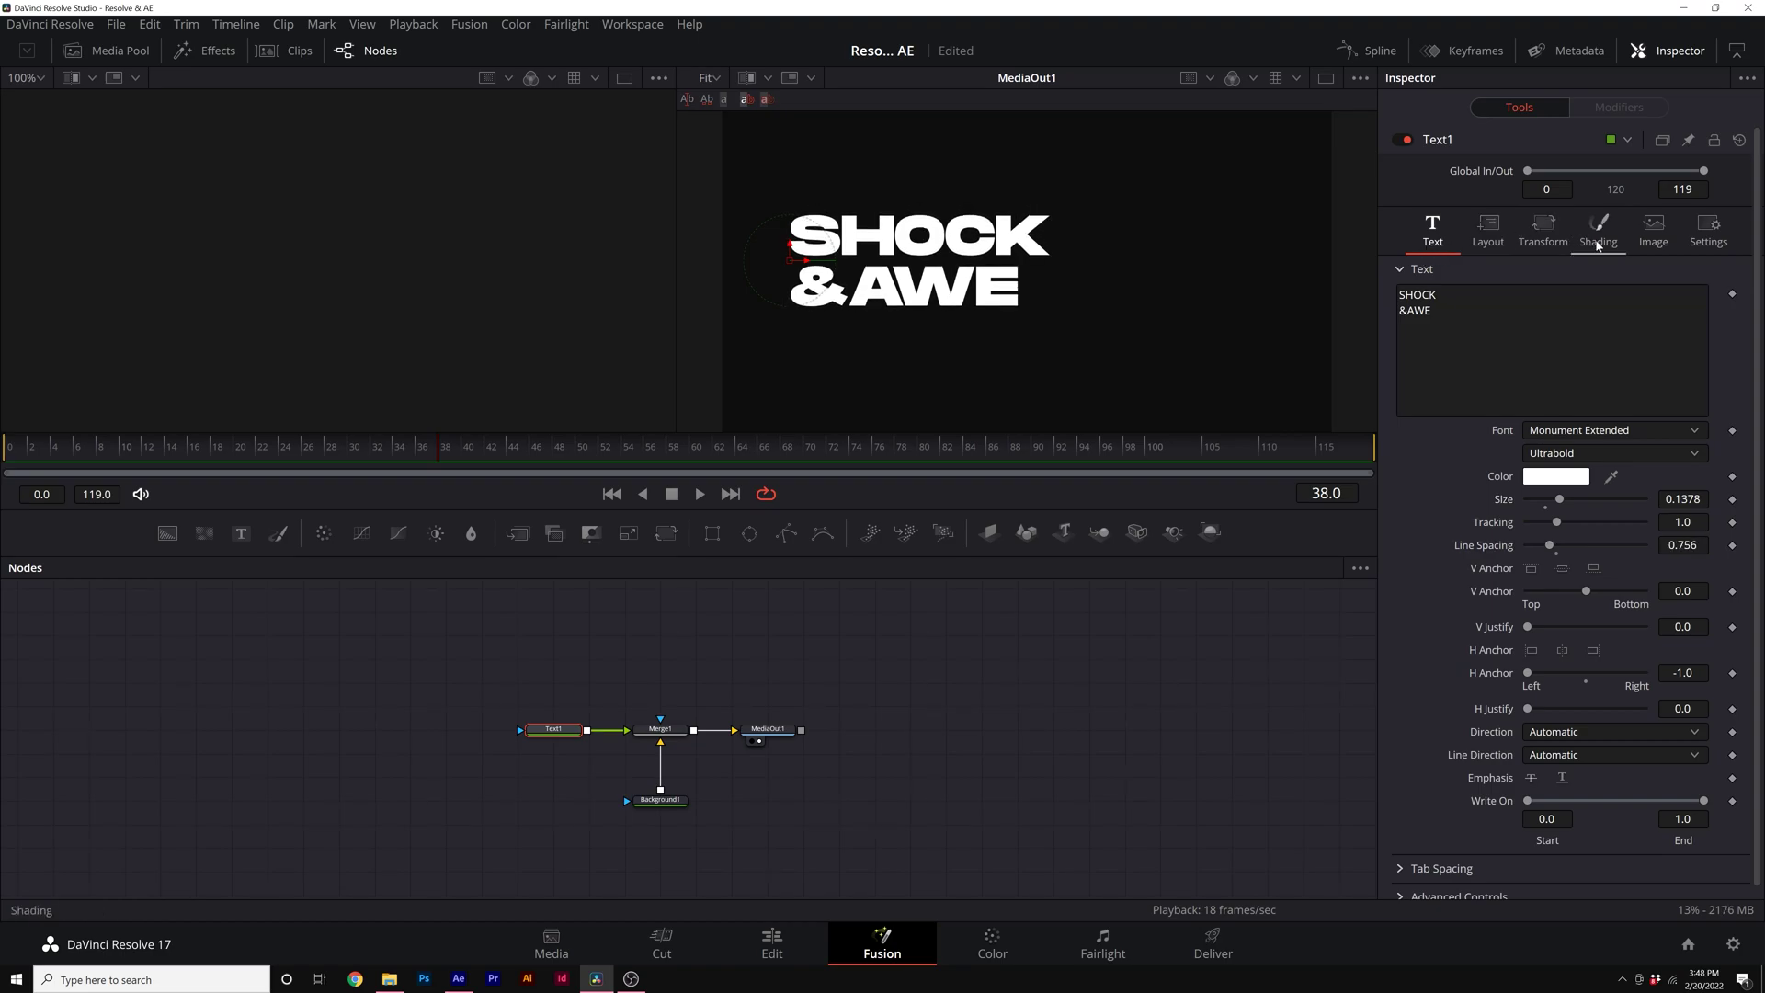
- Switch the title's shading to Text Outline with thickness 0.0063
{"action": "left_click", "coordinate": [1601, 246]}
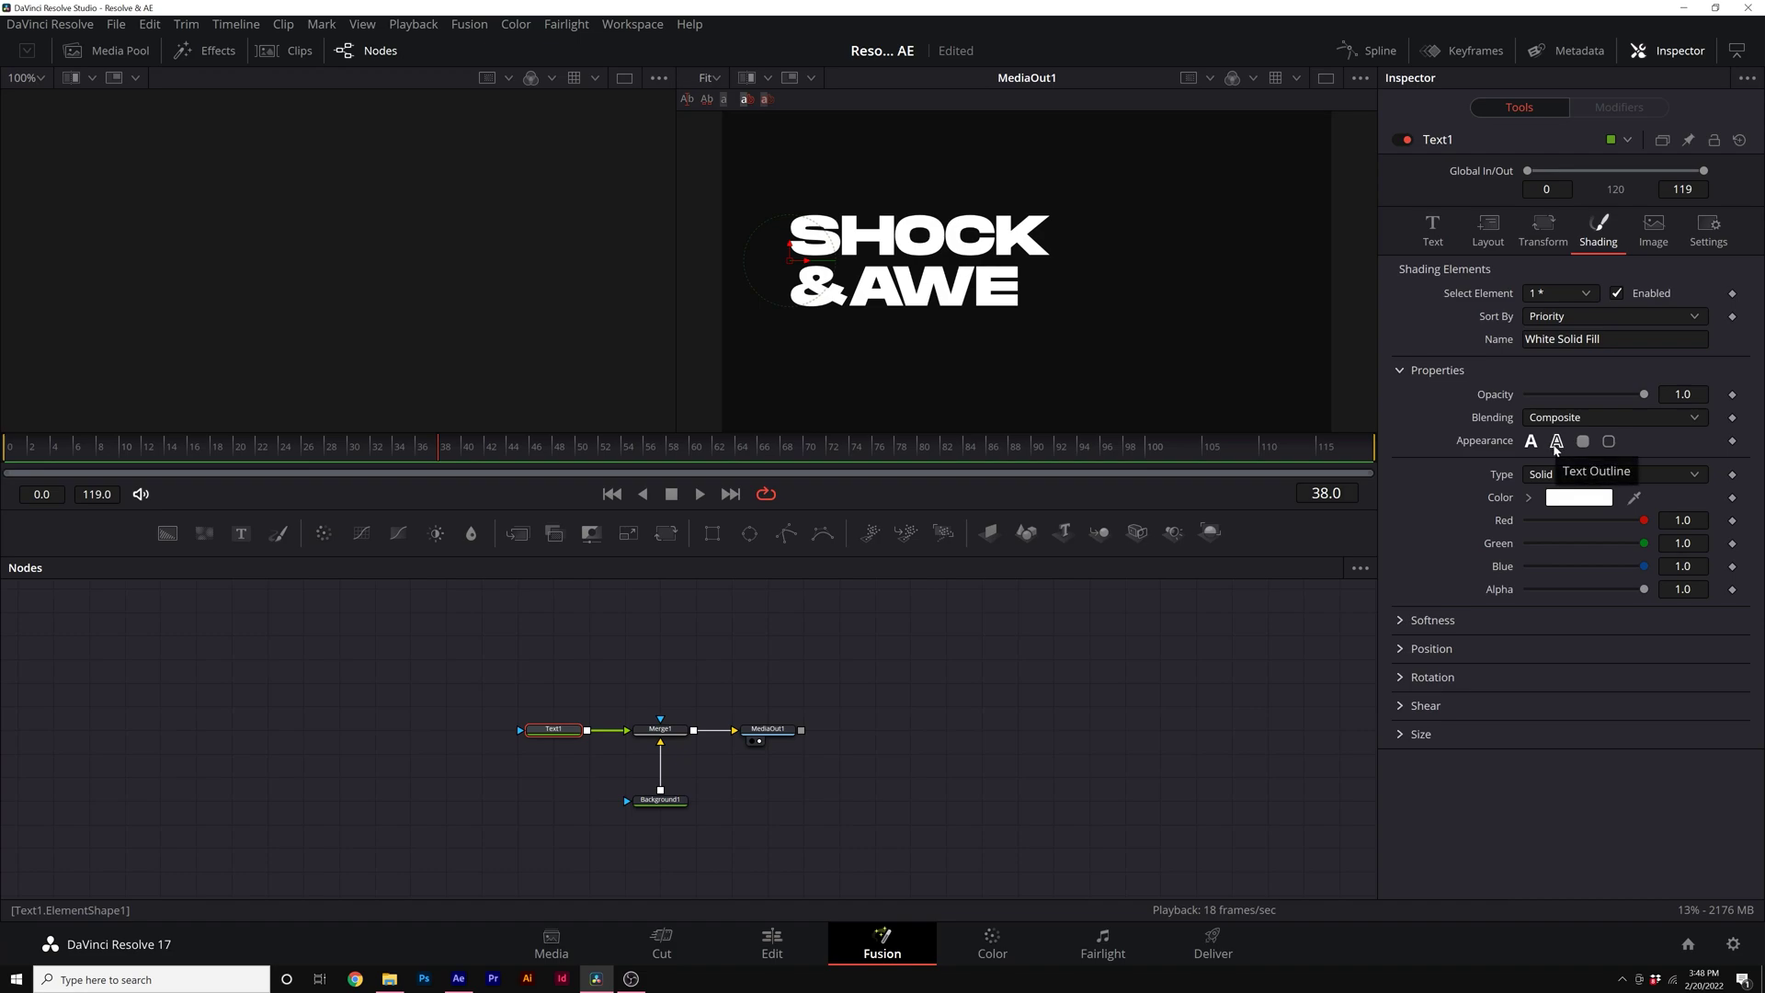
{"action": "left_click", "coordinate": [1556, 445]}
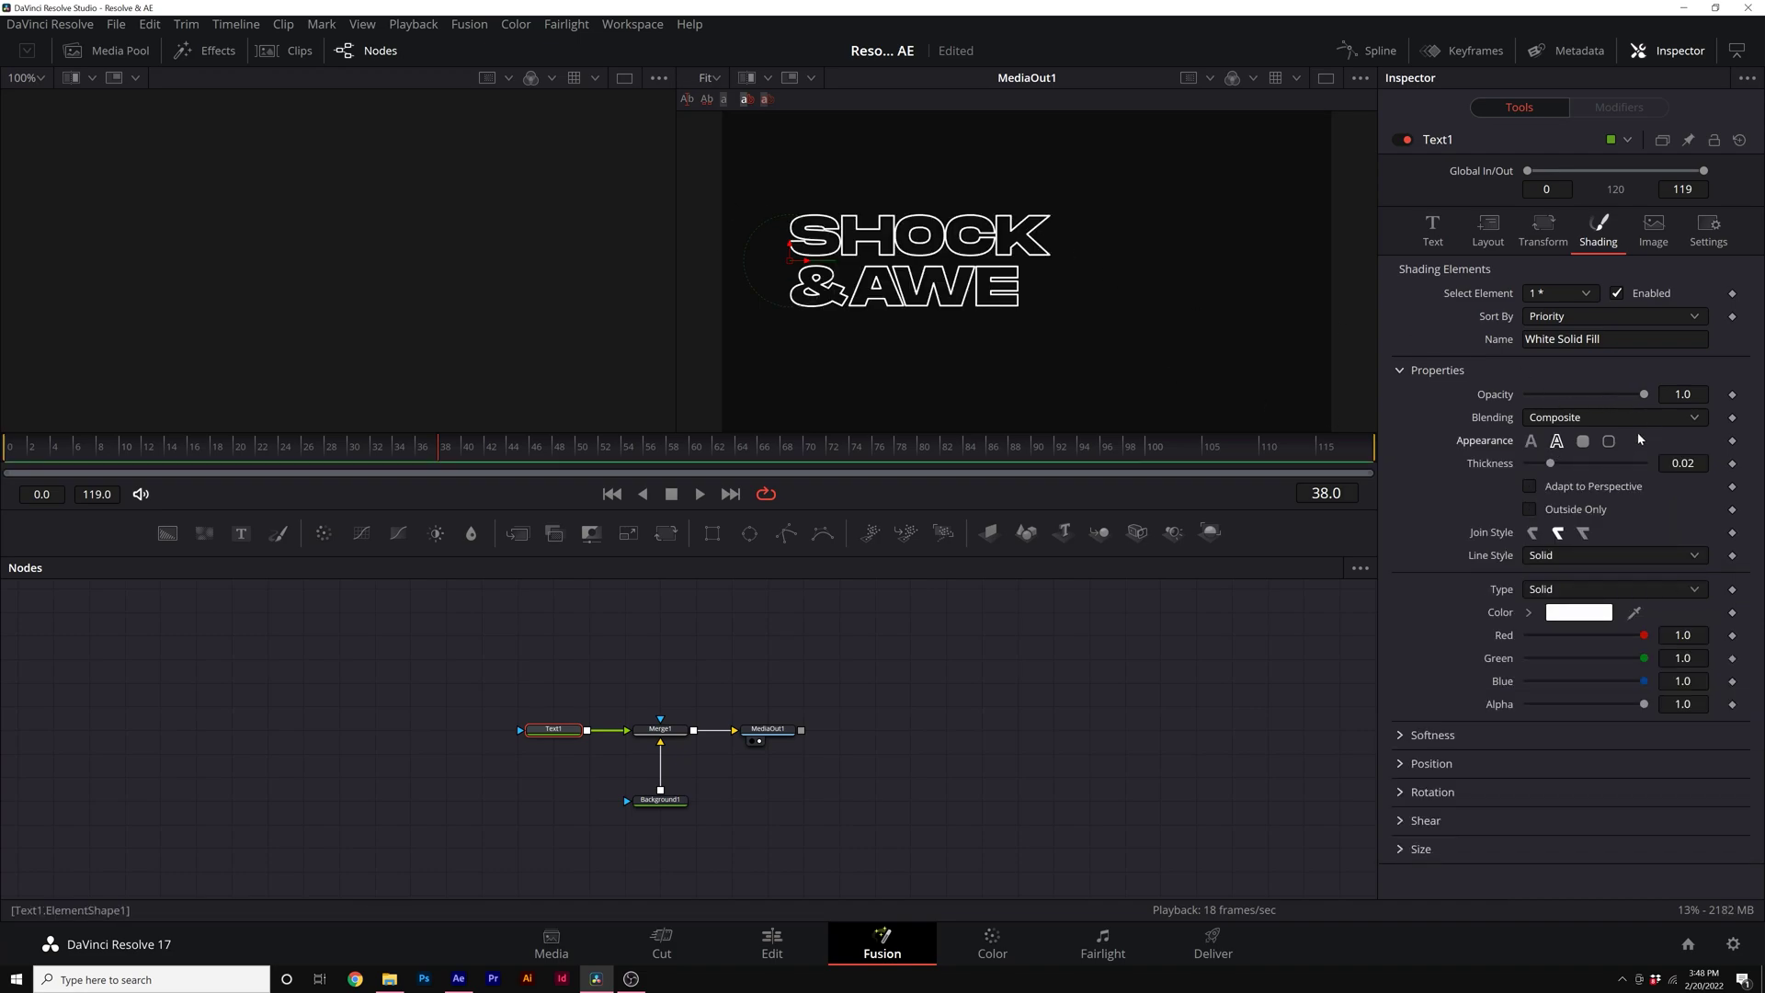
{"action": "left_click_drag", "start_coordinate": [1553, 465], "coordinate": [1536, 468]}
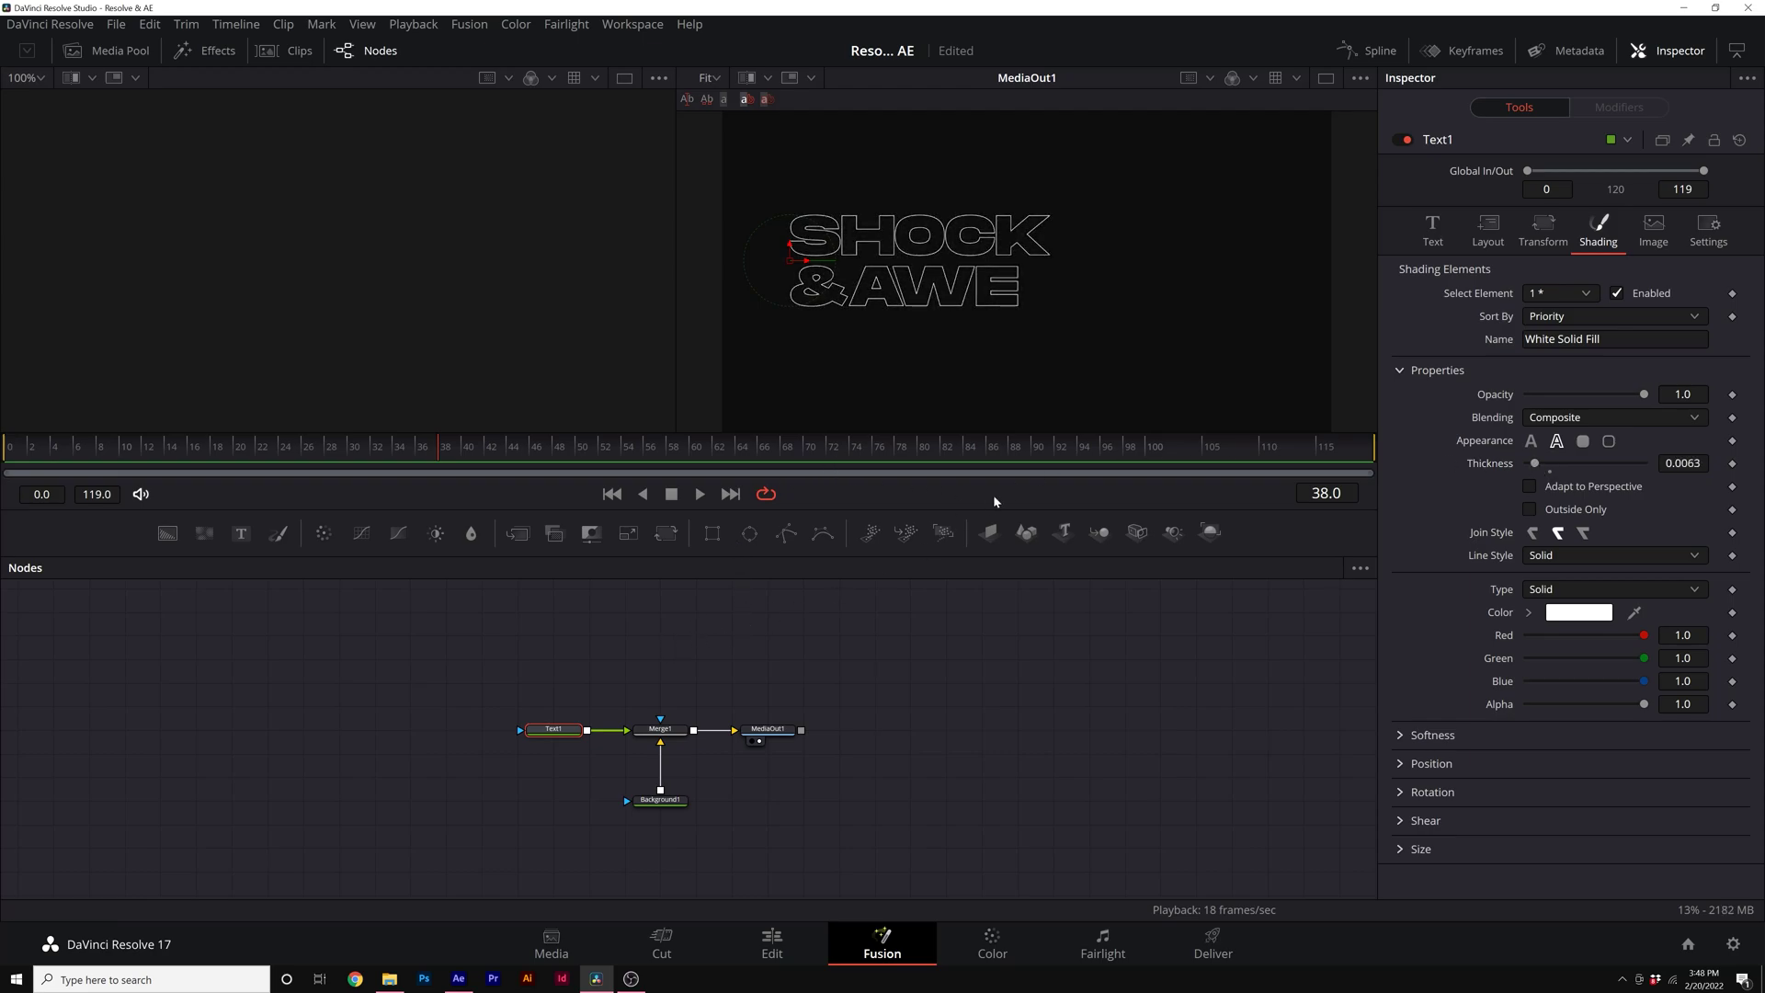
- Scrub the After Effects reference to see the letters appear, then return to Resolve
{"action": "left_click", "coordinate": [459, 977]}
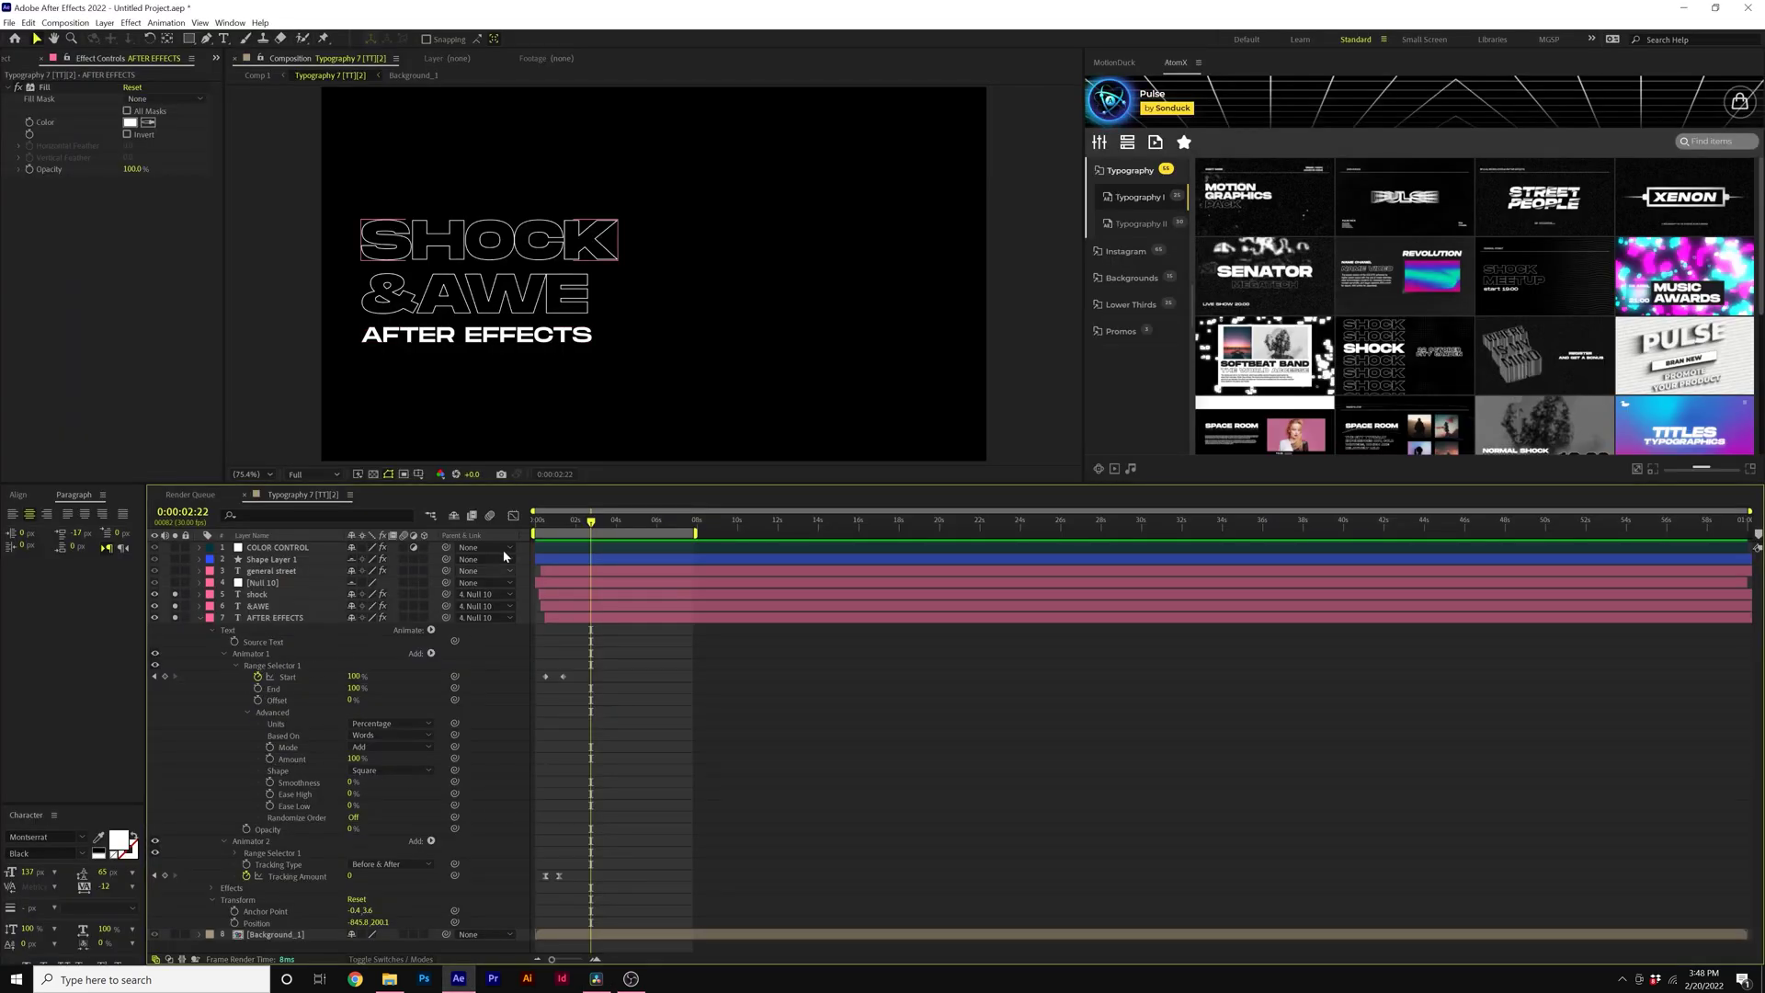
{"action": "left_click_drag", "start_coordinate": [590, 521], "coordinate": [542, 525]}
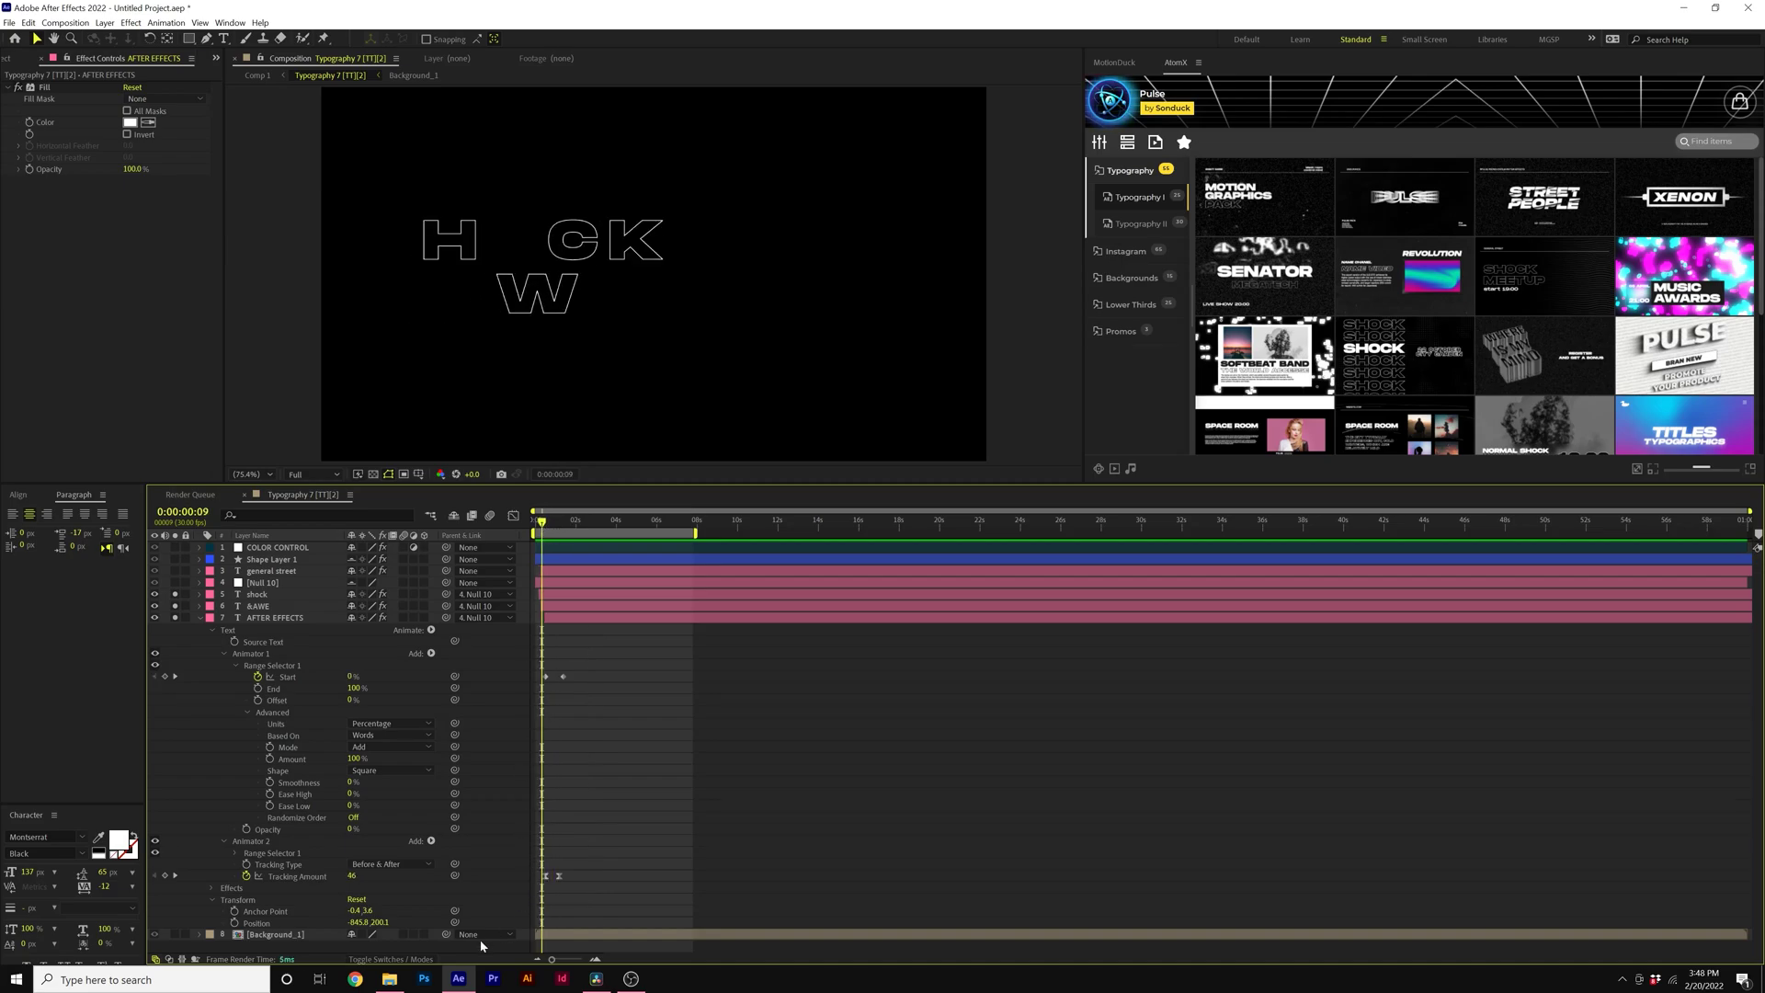
{"action": "left_click", "coordinate": [596, 977]}
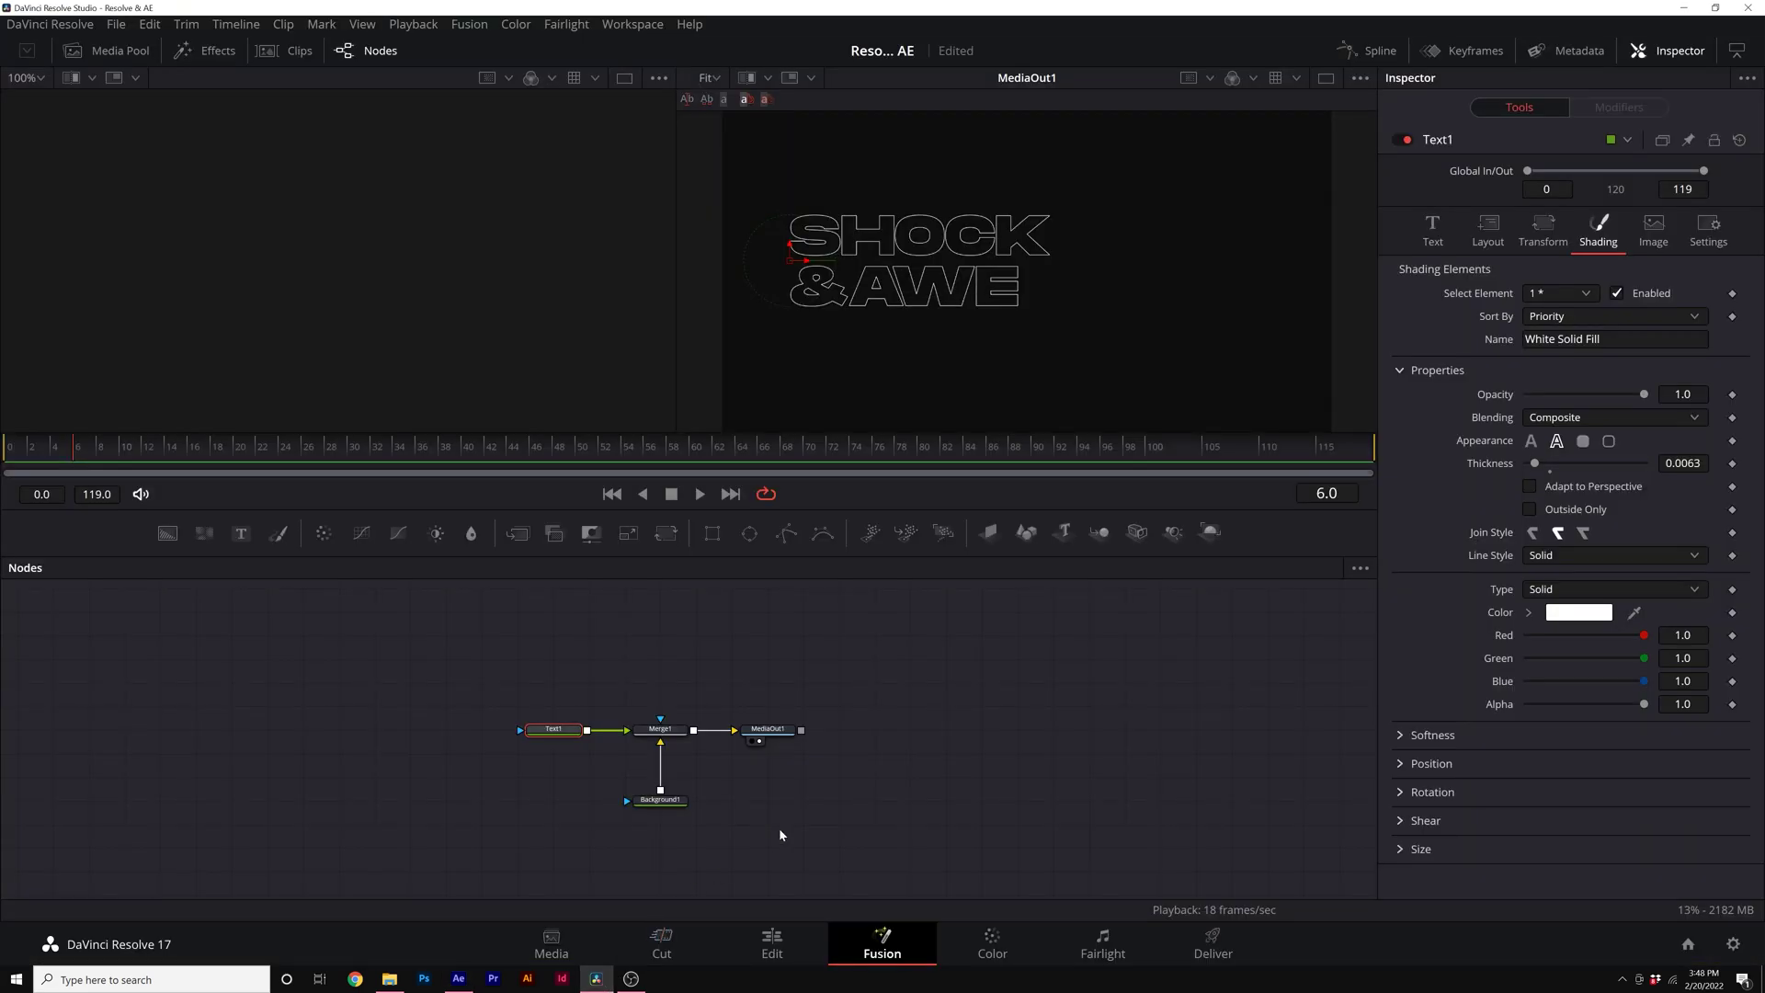
- Add a Follower modifier to the SHOCK &AWE title text
{"action": "left_click", "coordinate": [1432, 226]}
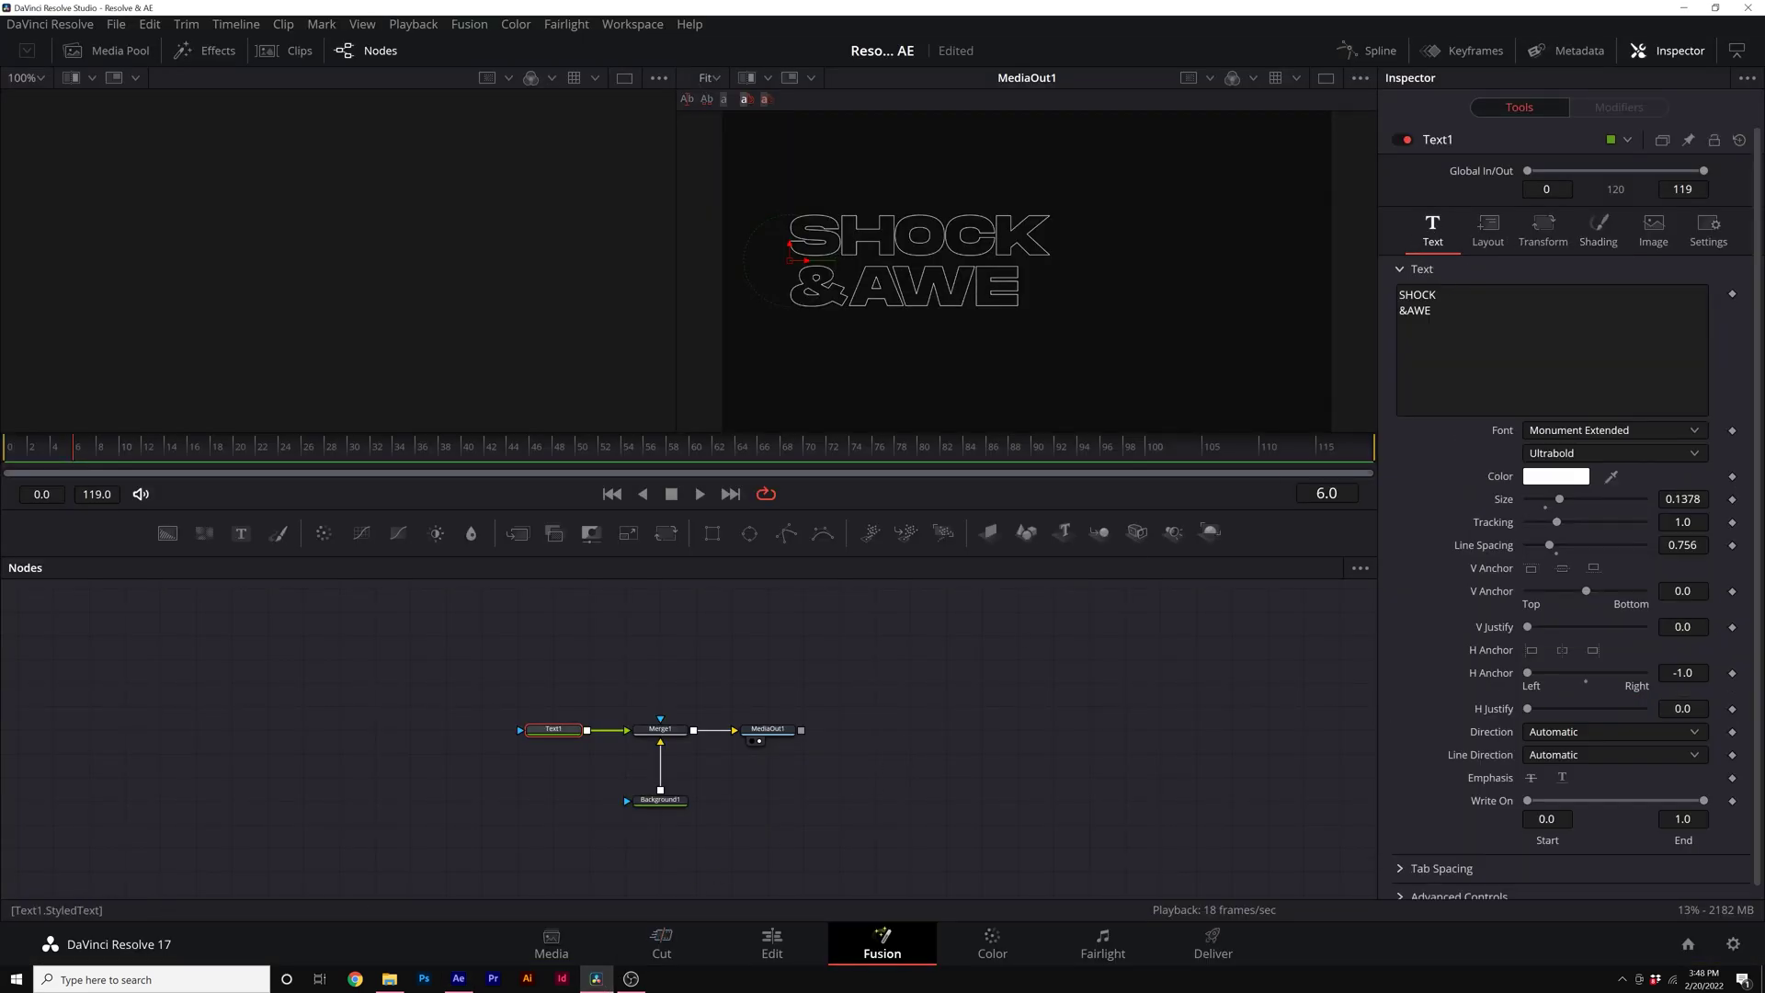
{"action": "right_click", "coordinate": [1458, 366]}
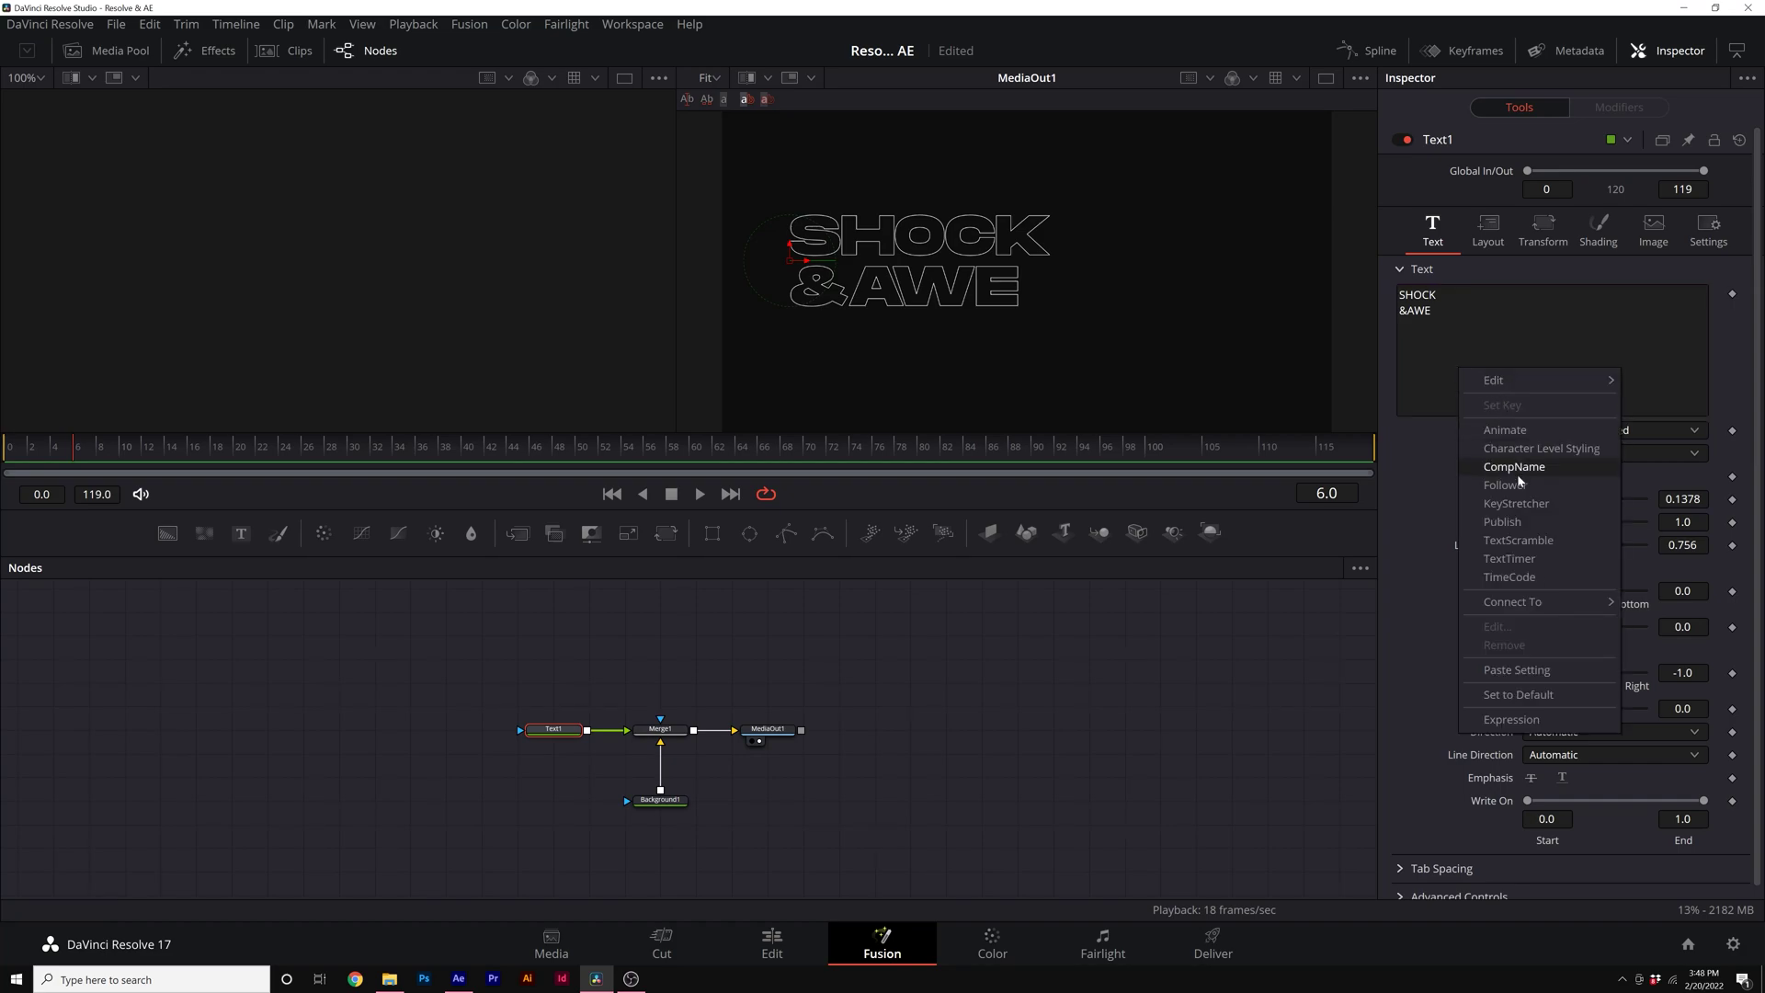
{"action": "left_click", "coordinate": [1494, 487]}
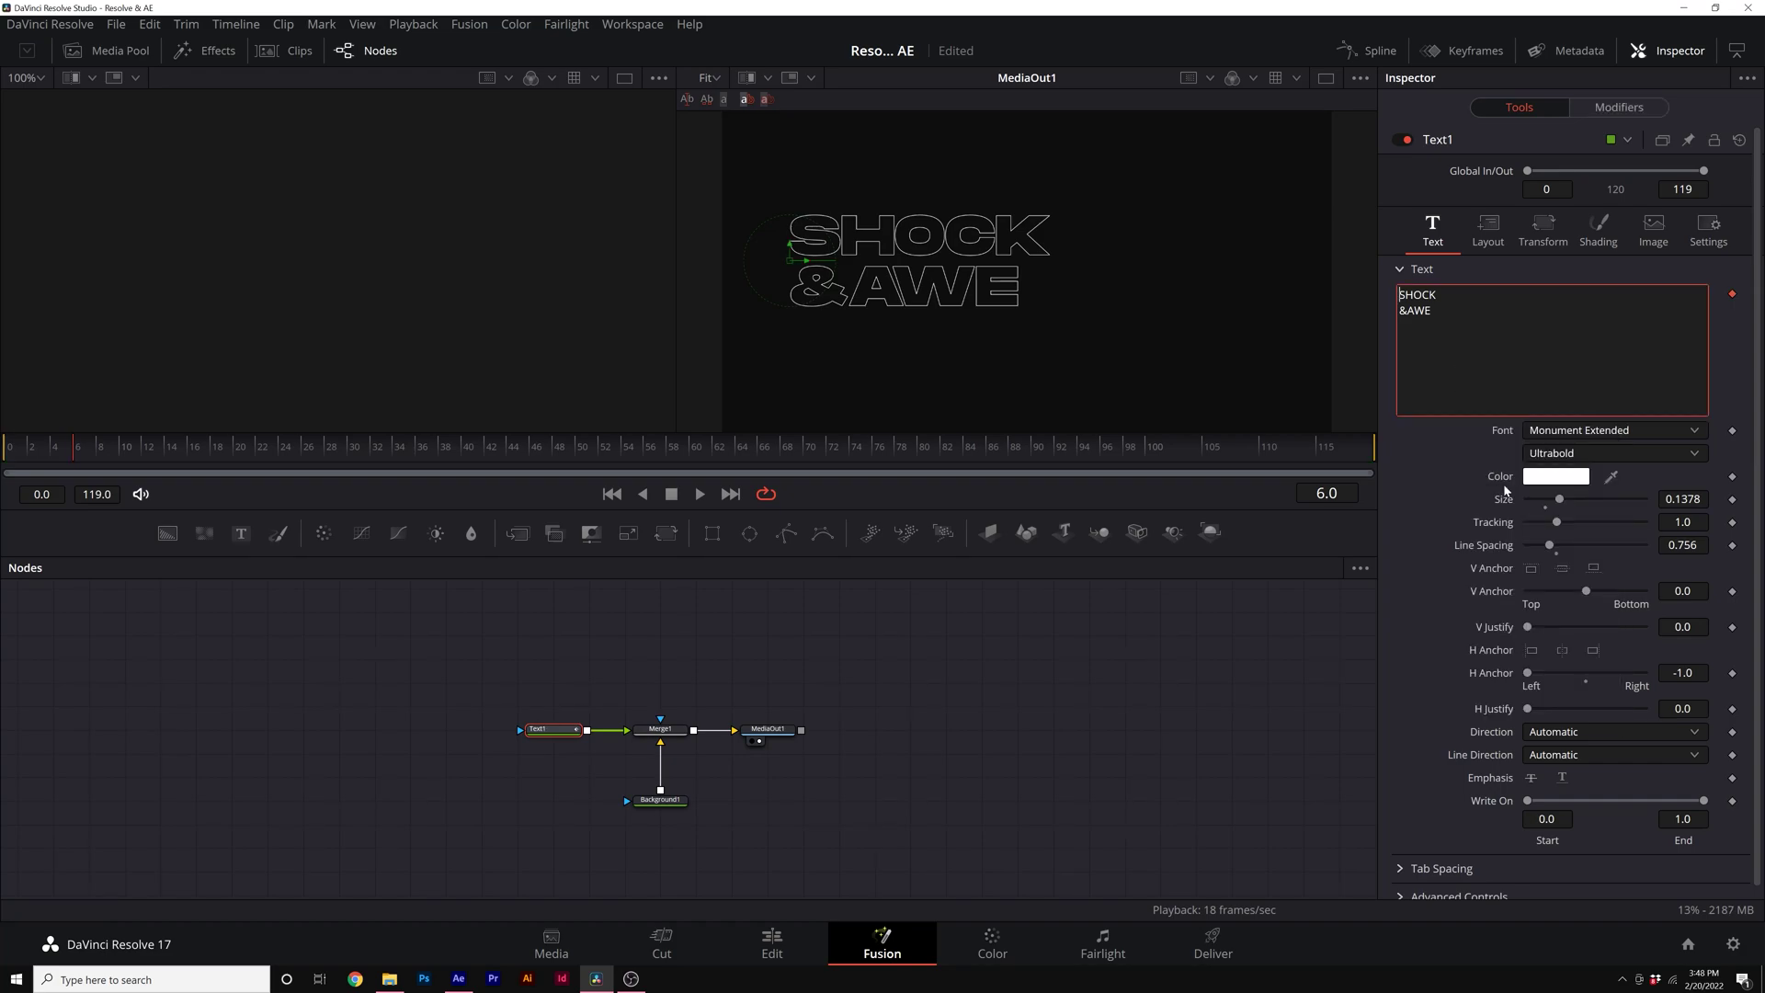
{"action": "left_click", "coordinate": [1600, 110]}
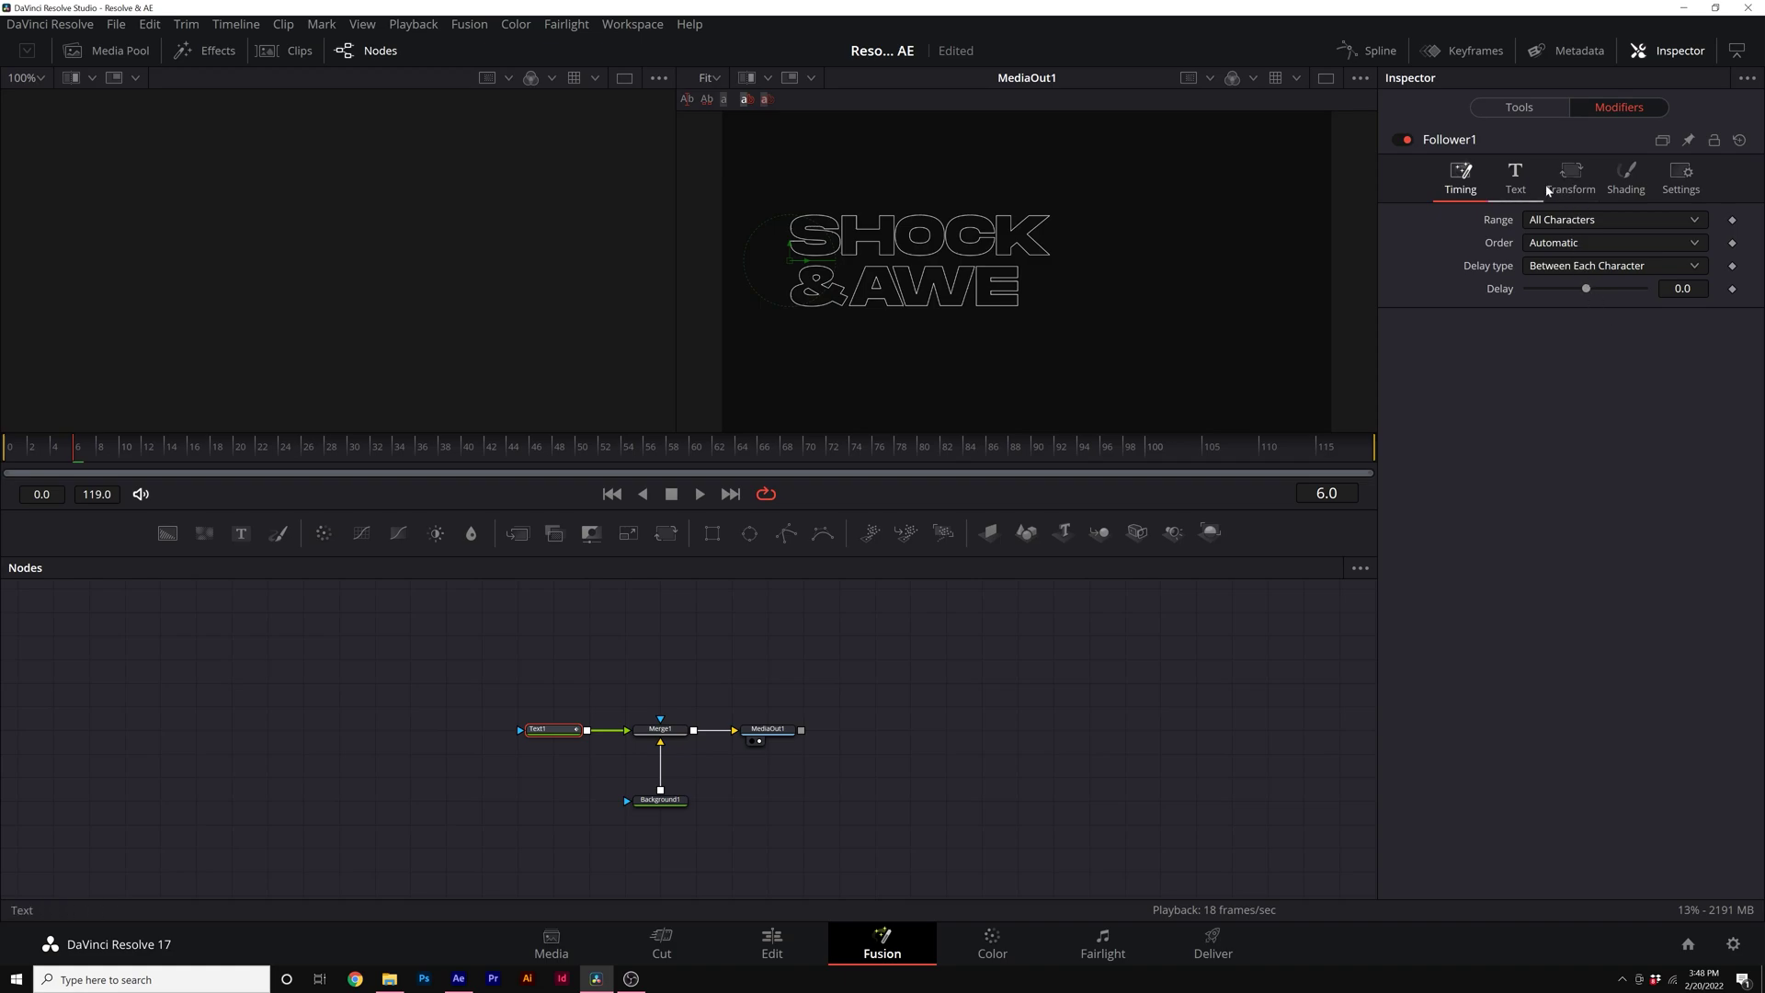
- Keyframe Follower letter opacity from 0 at frame 0 and preview the fade-in
{"action": "left_click", "coordinate": [1624, 179]}
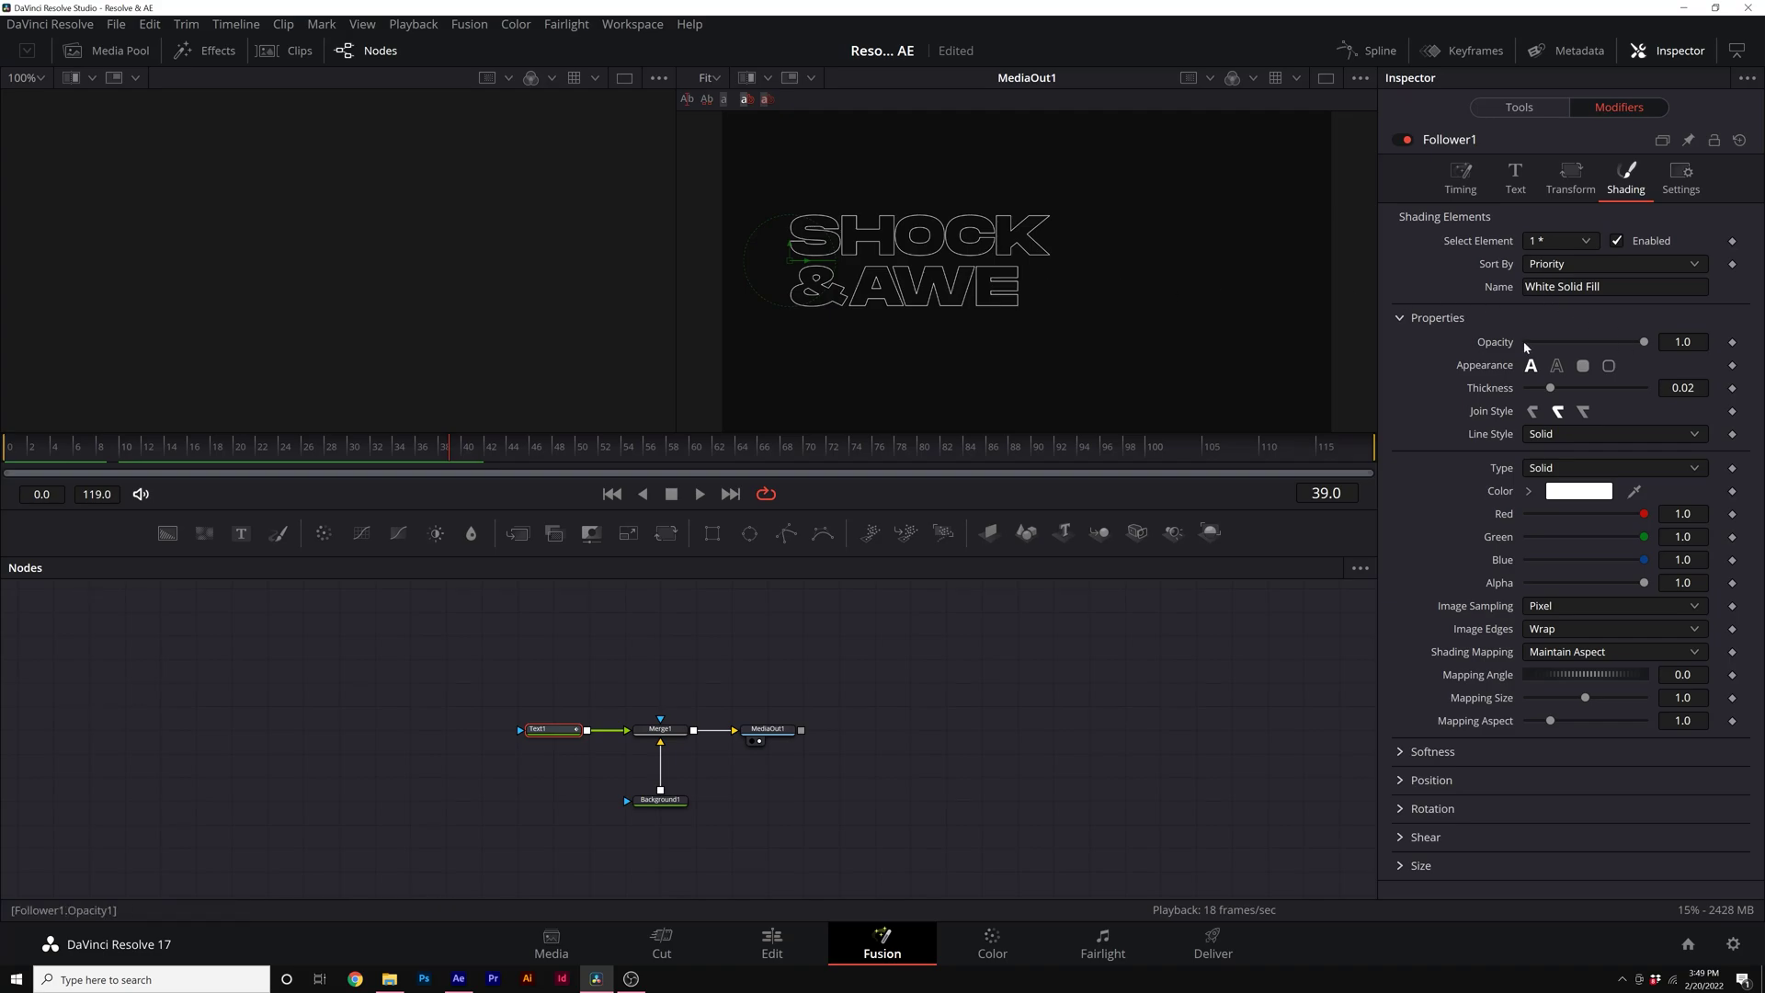
{"action": "left_click", "coordinate": [1732, 343]}
{"action": "left_click_drag", "start_coordinate": [451, 448], "coordinate": [7, 452]}
{"action": "left_click_drag", "start_coordinate": [1643, 342], "coordinate": [1471, 347]}
{"action": "key", "text": "space"}
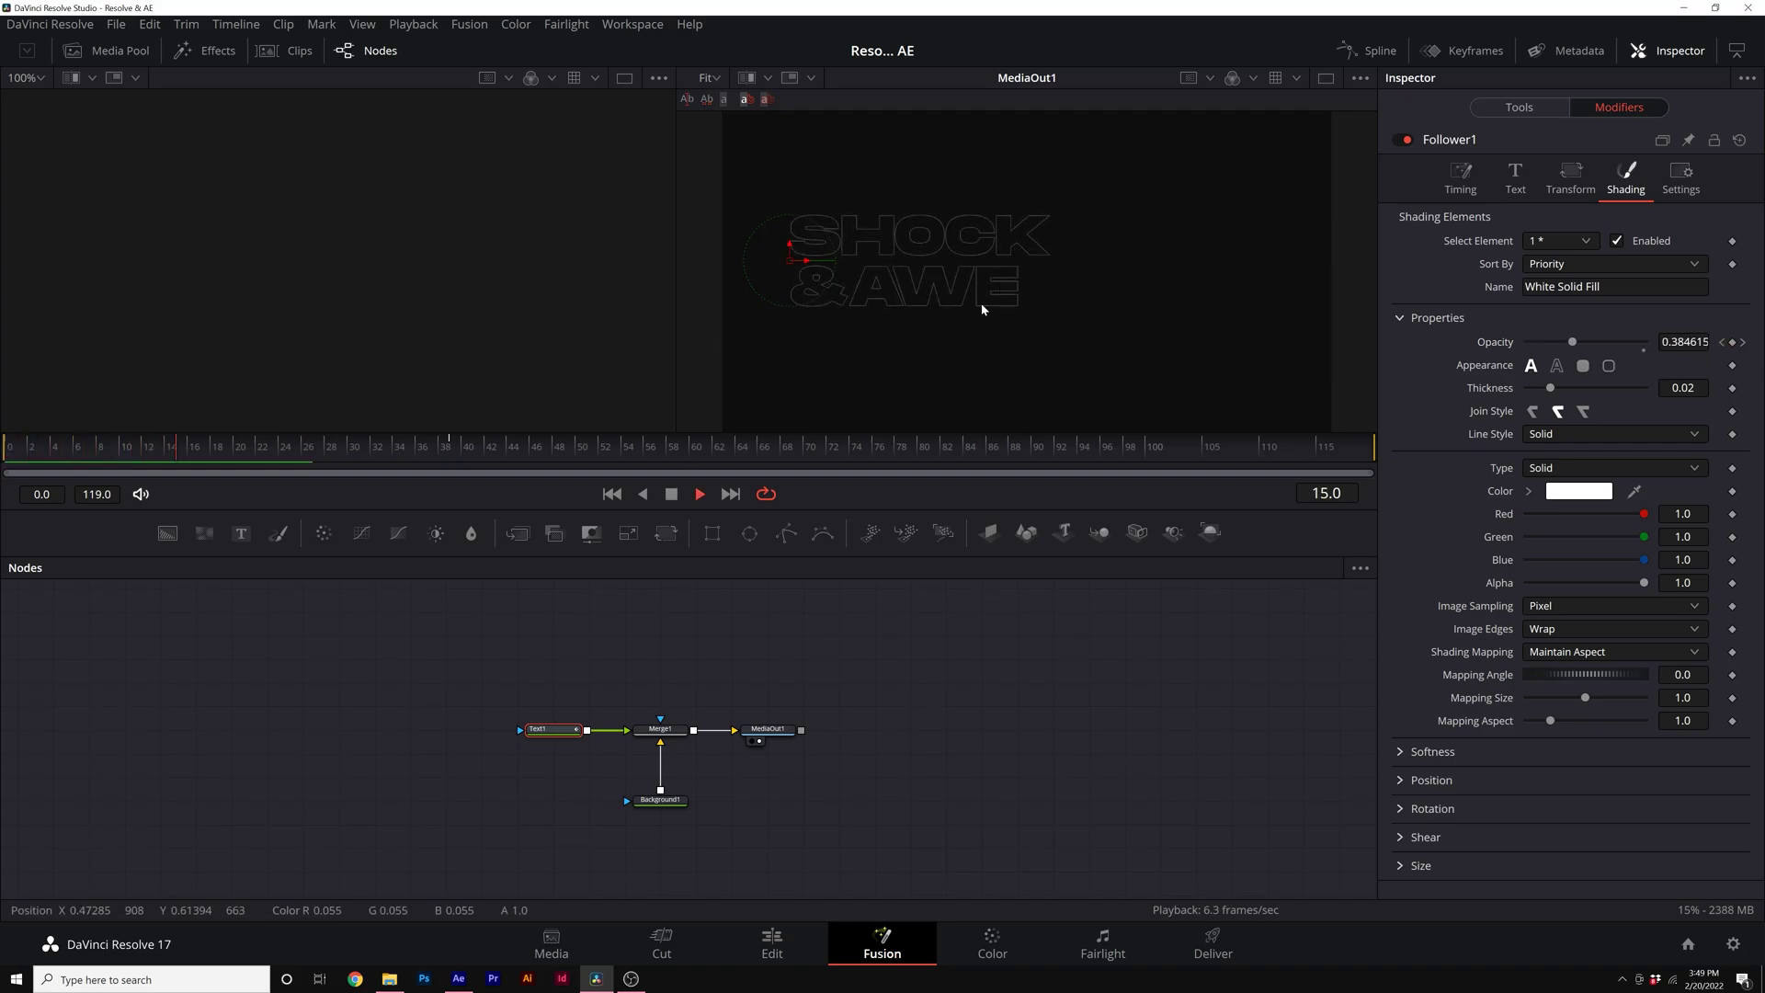
- Set the Follower timing Delay to 1.6 and preview the staggered fade from frame 0
{"action": "key", "text": "space"}
{"action": "left_click", "coordinate": [1461, 184]}
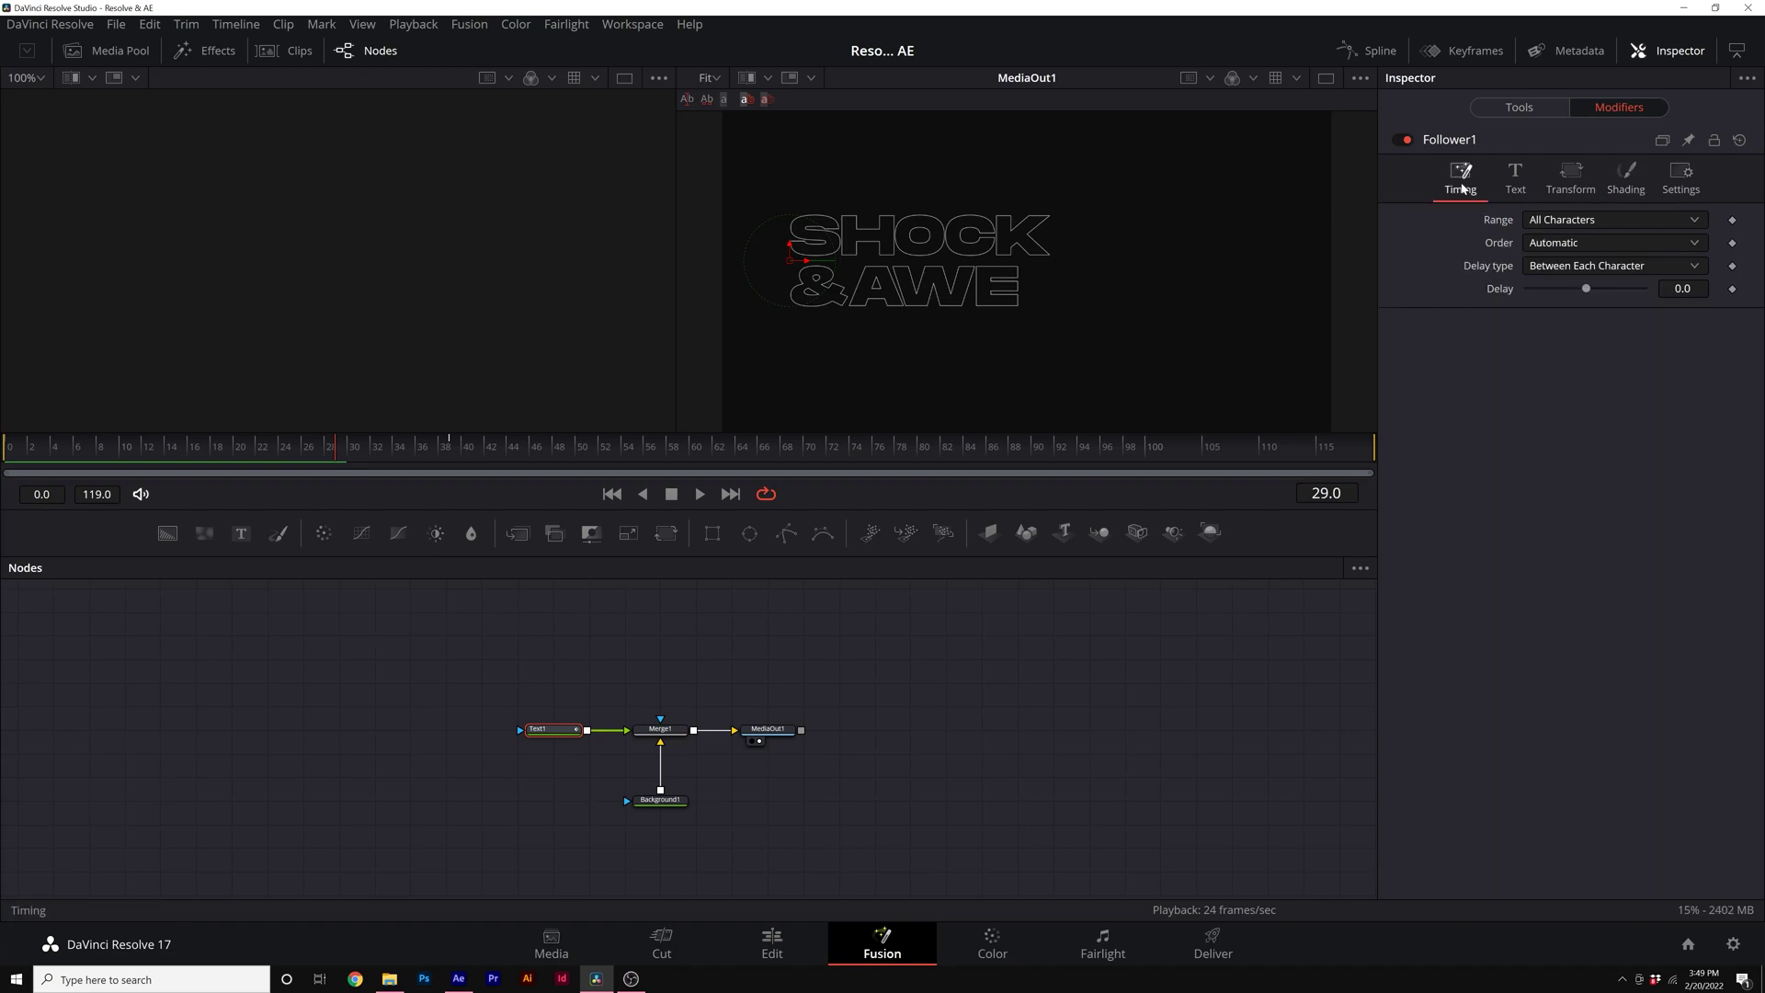
{"action": "left_click_drag", "start_coordinate": [1585, 290], "coordinate": [1590, 289]}
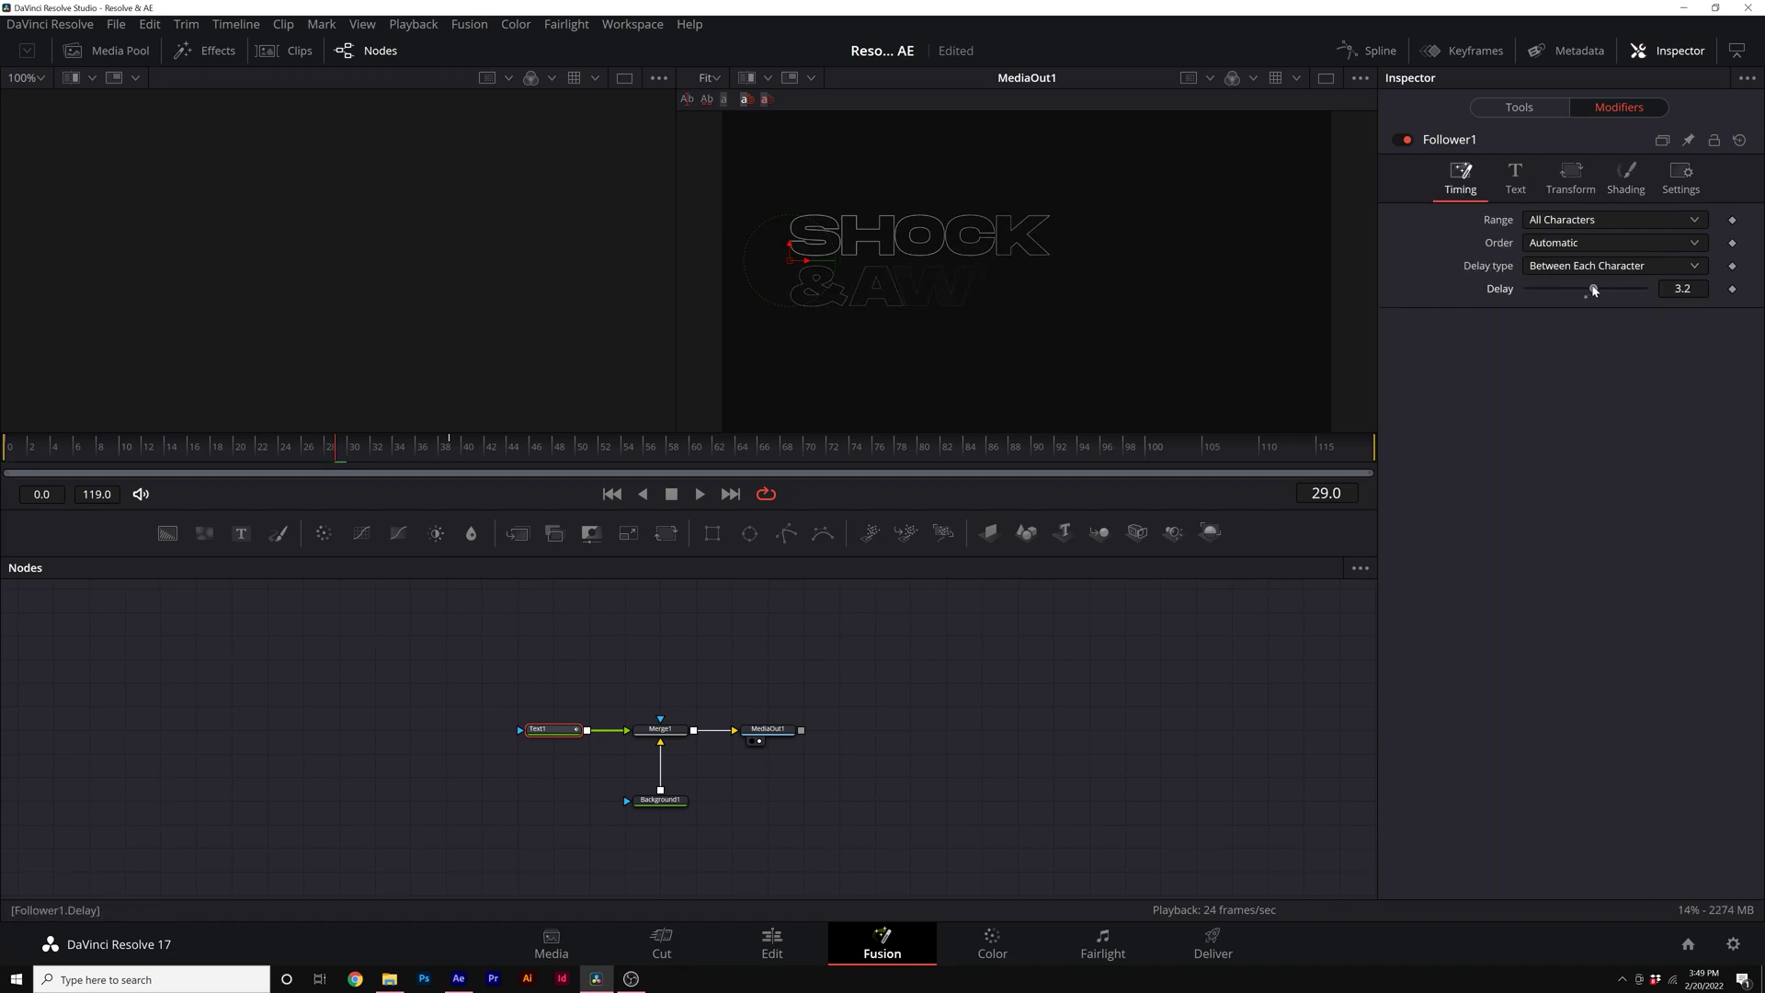
{"action": "left_click_drag", "start_coordinate": [150, 445], "coordinate": [10, 446]}
{"action": "key", "text": "space"}
{"action": "key", "text": "space"}
{"action": "left_click_drag", "start_coordinate": [421, 449], "coordinate": [333, 455]}
- Set letter Order to Random But One by One, review the Follower tabs, then view After Effects
{"action": "left_click", "coordinate": [1558, 246]}
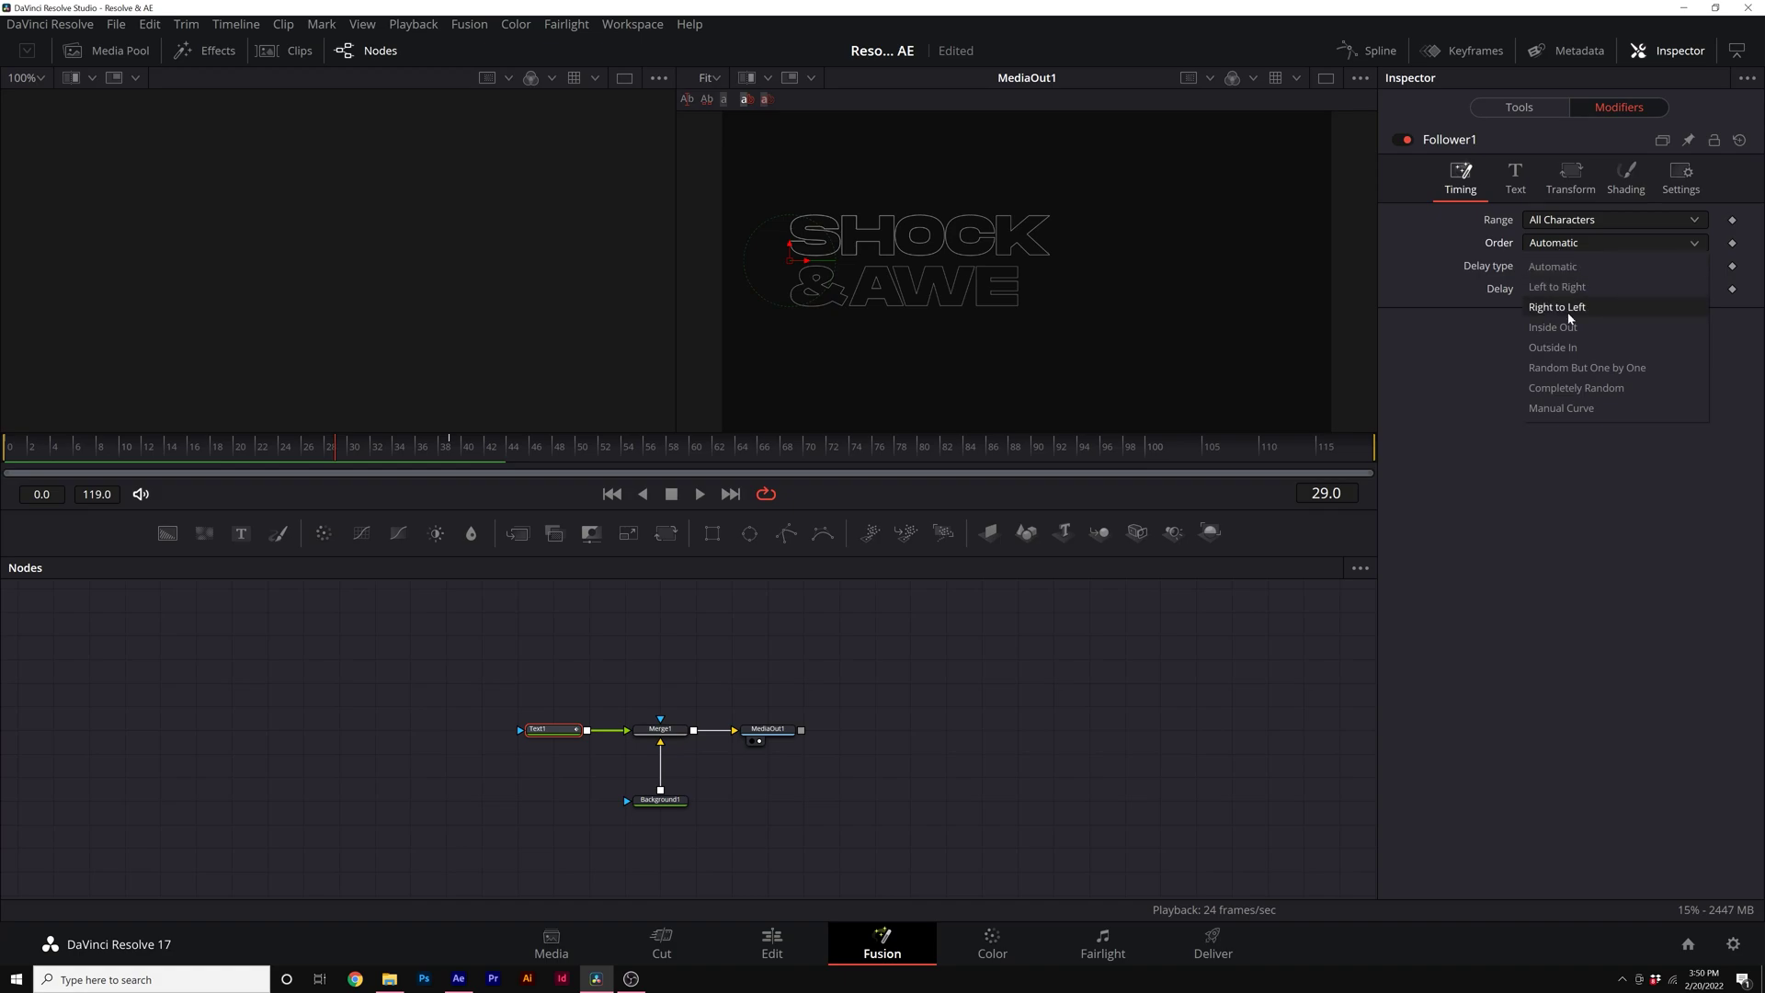
{"action": "left_click", "coordinate": [1575, 368]}
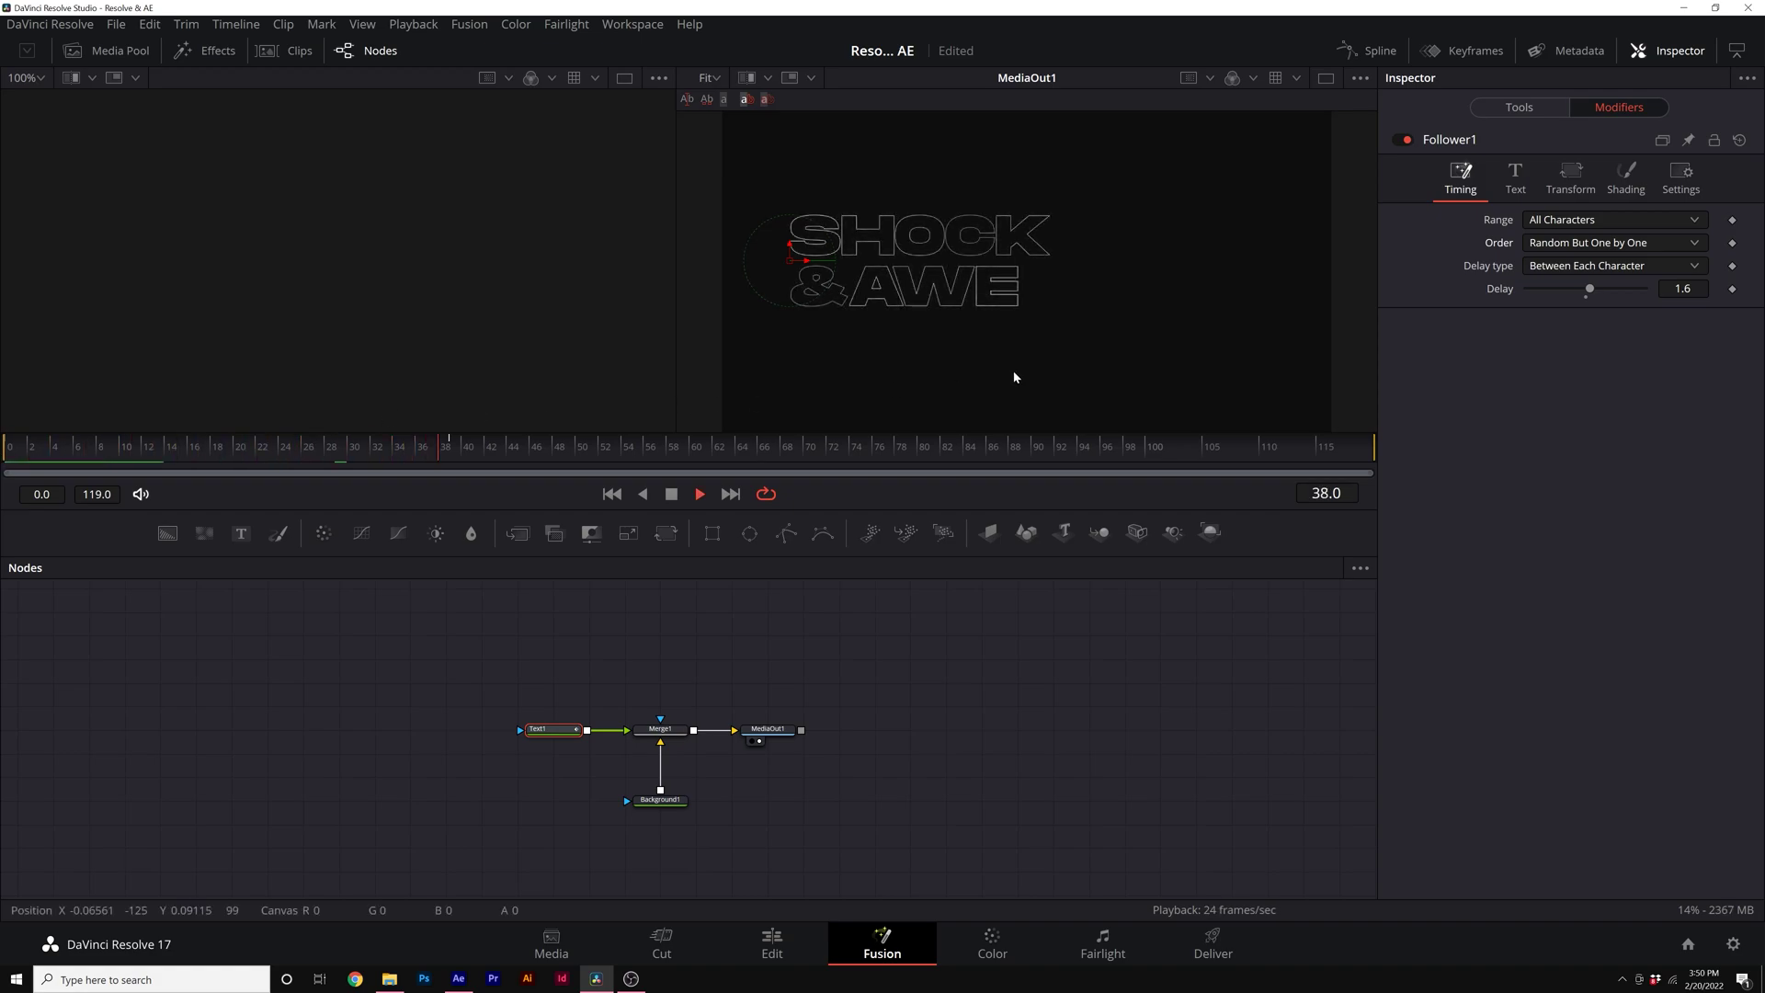
{"action": "left_click", "coordinate": [1515, 175]}
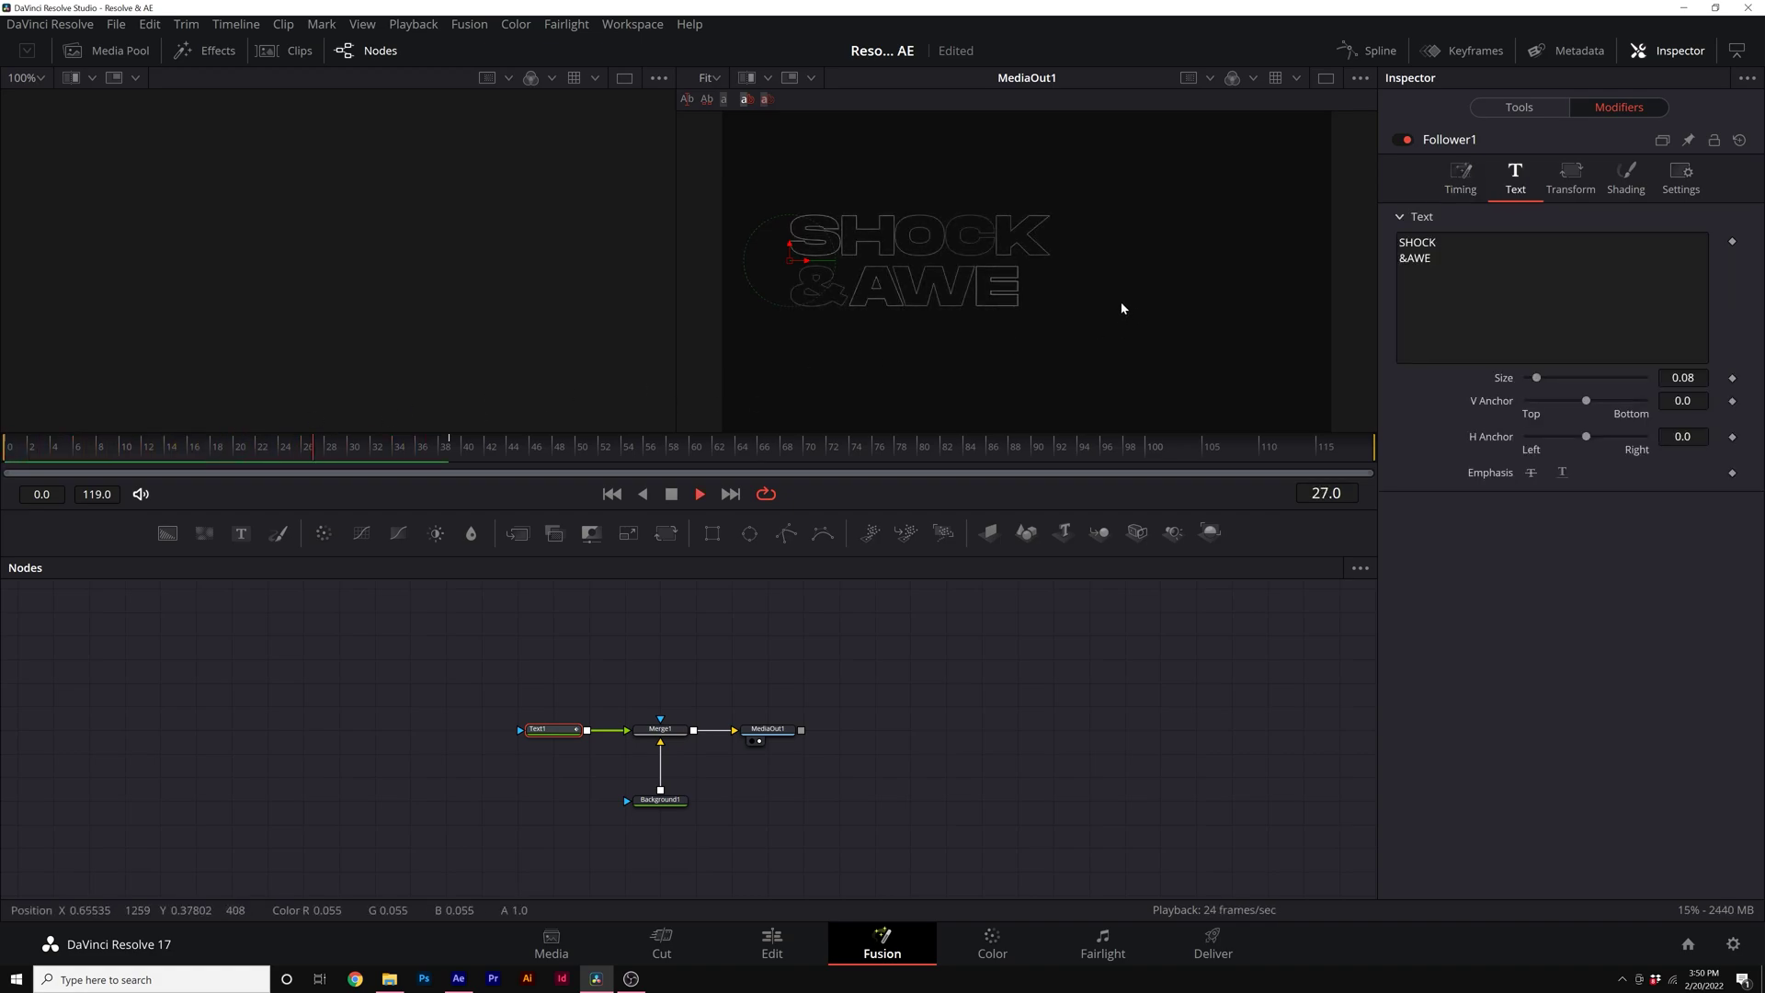
{"action": "key", "text": "space"}
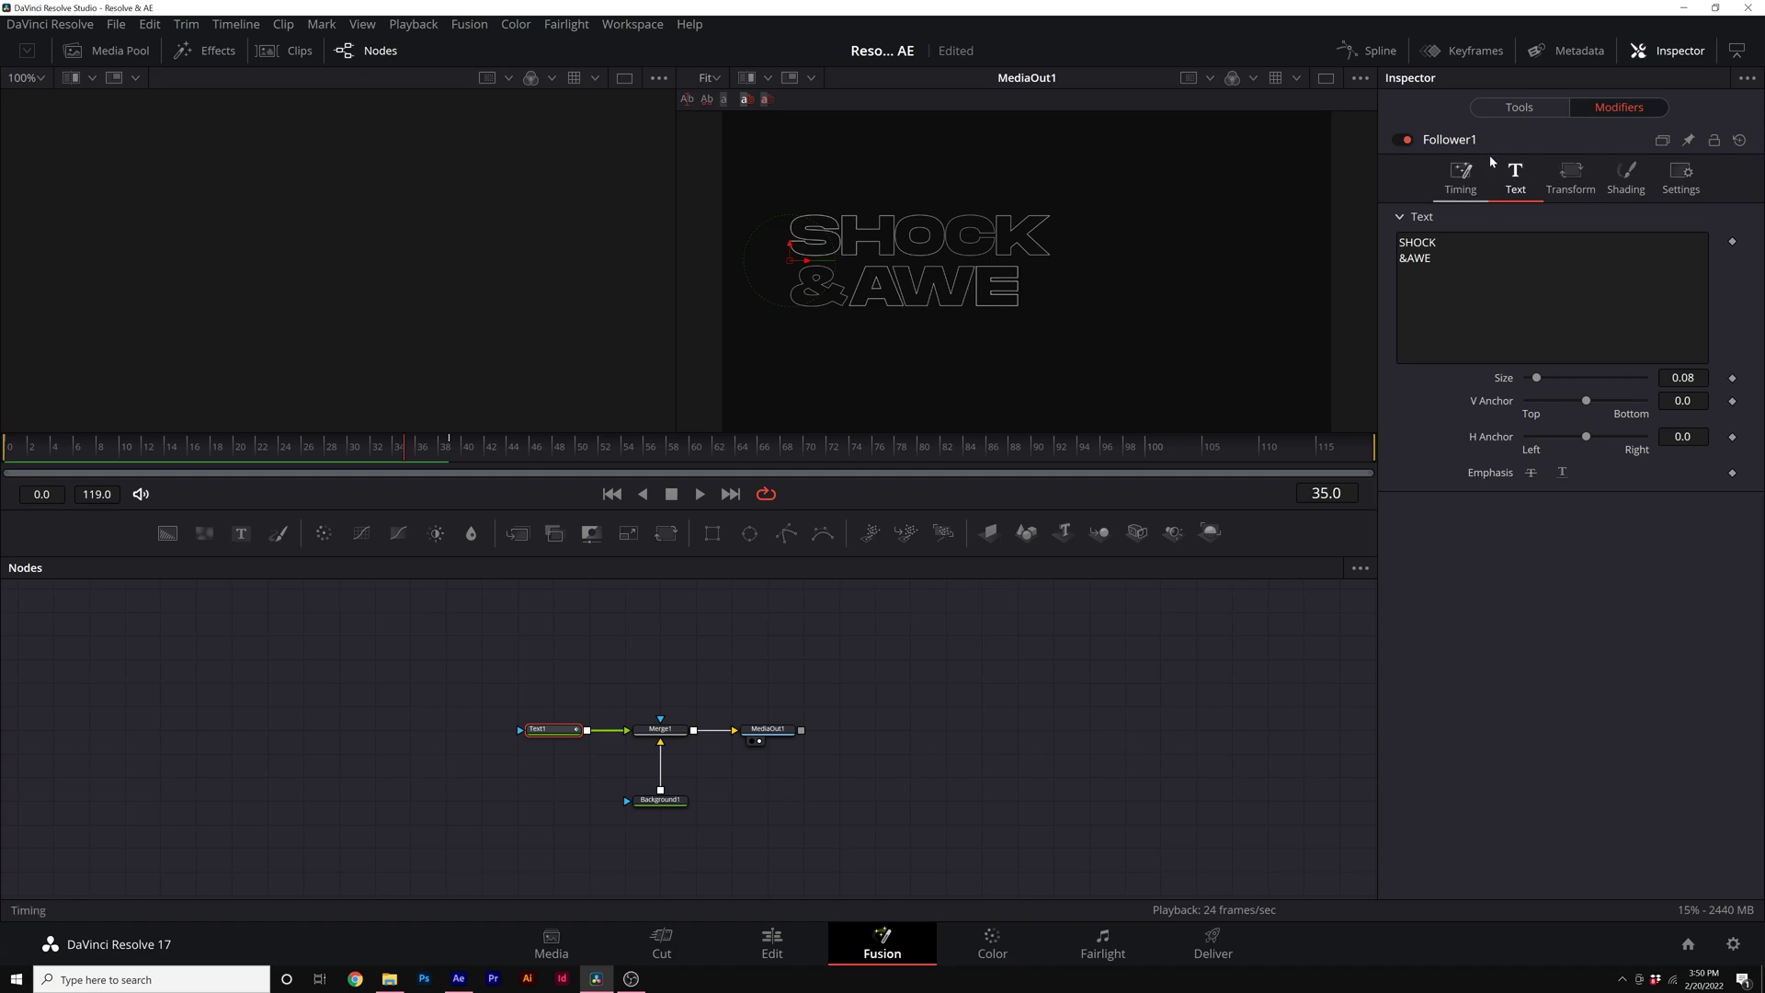
{"action": "left_click", "coordinate": [1570, 174]}
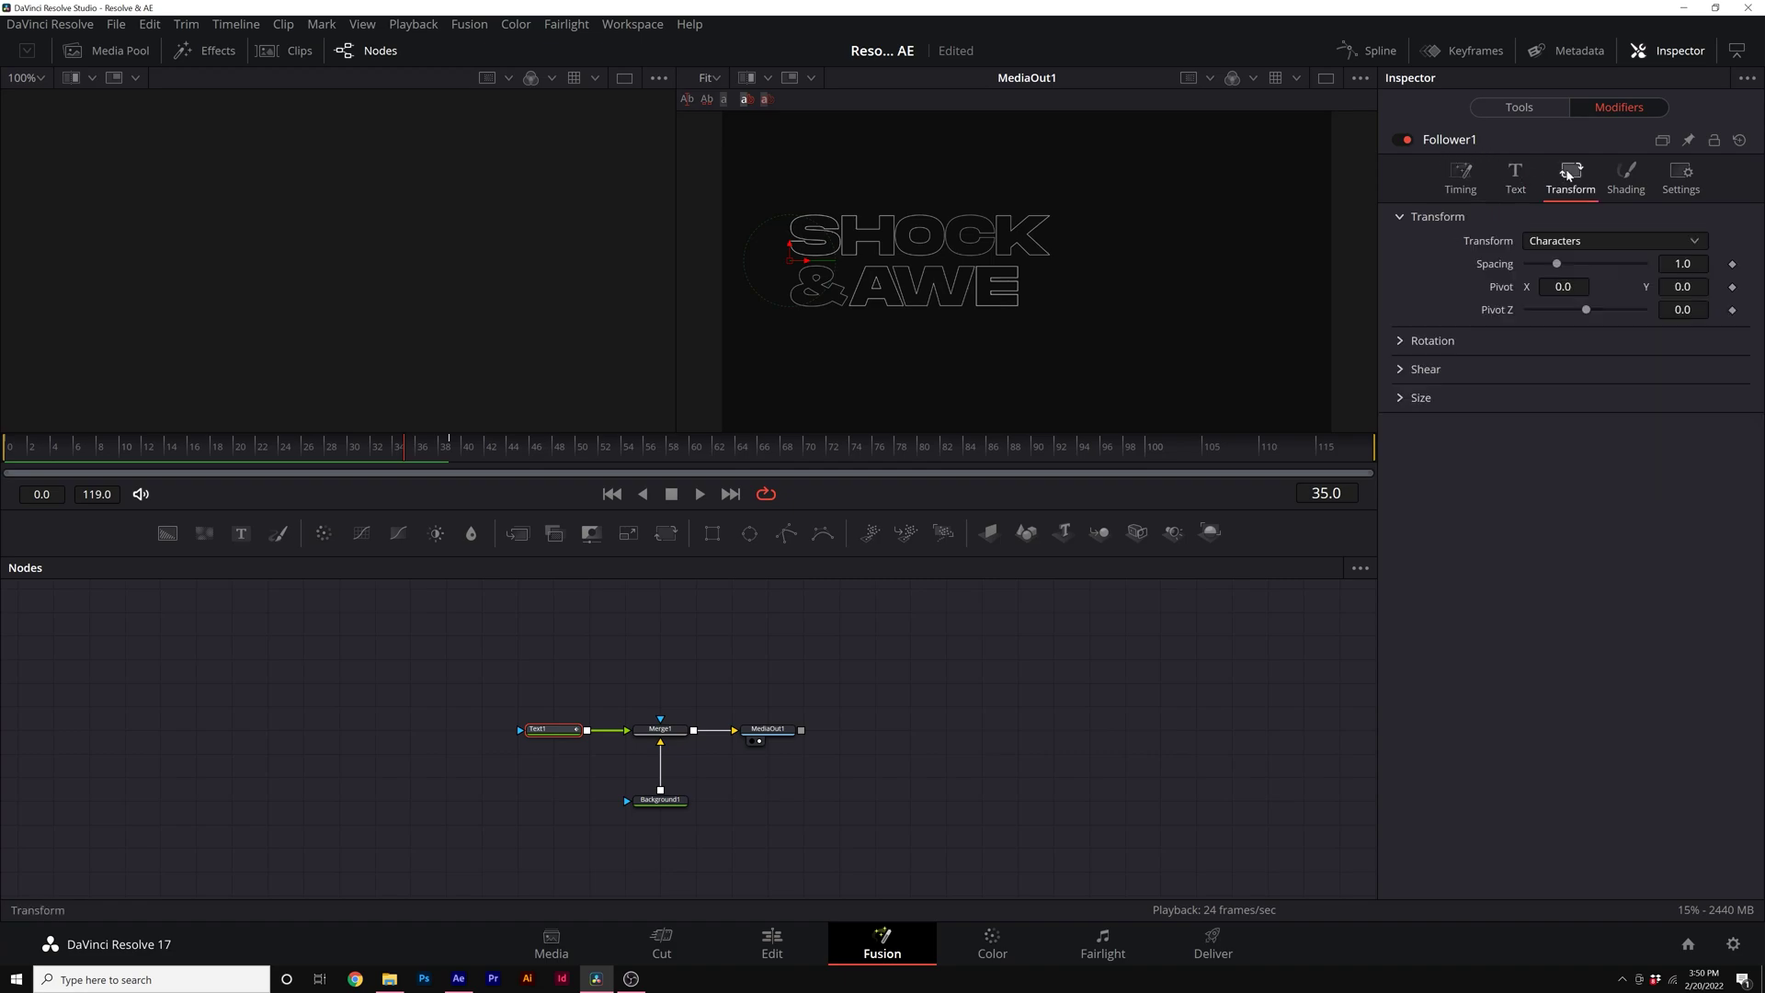
{"action": "left_click", "coordinate": [1623, 184]}
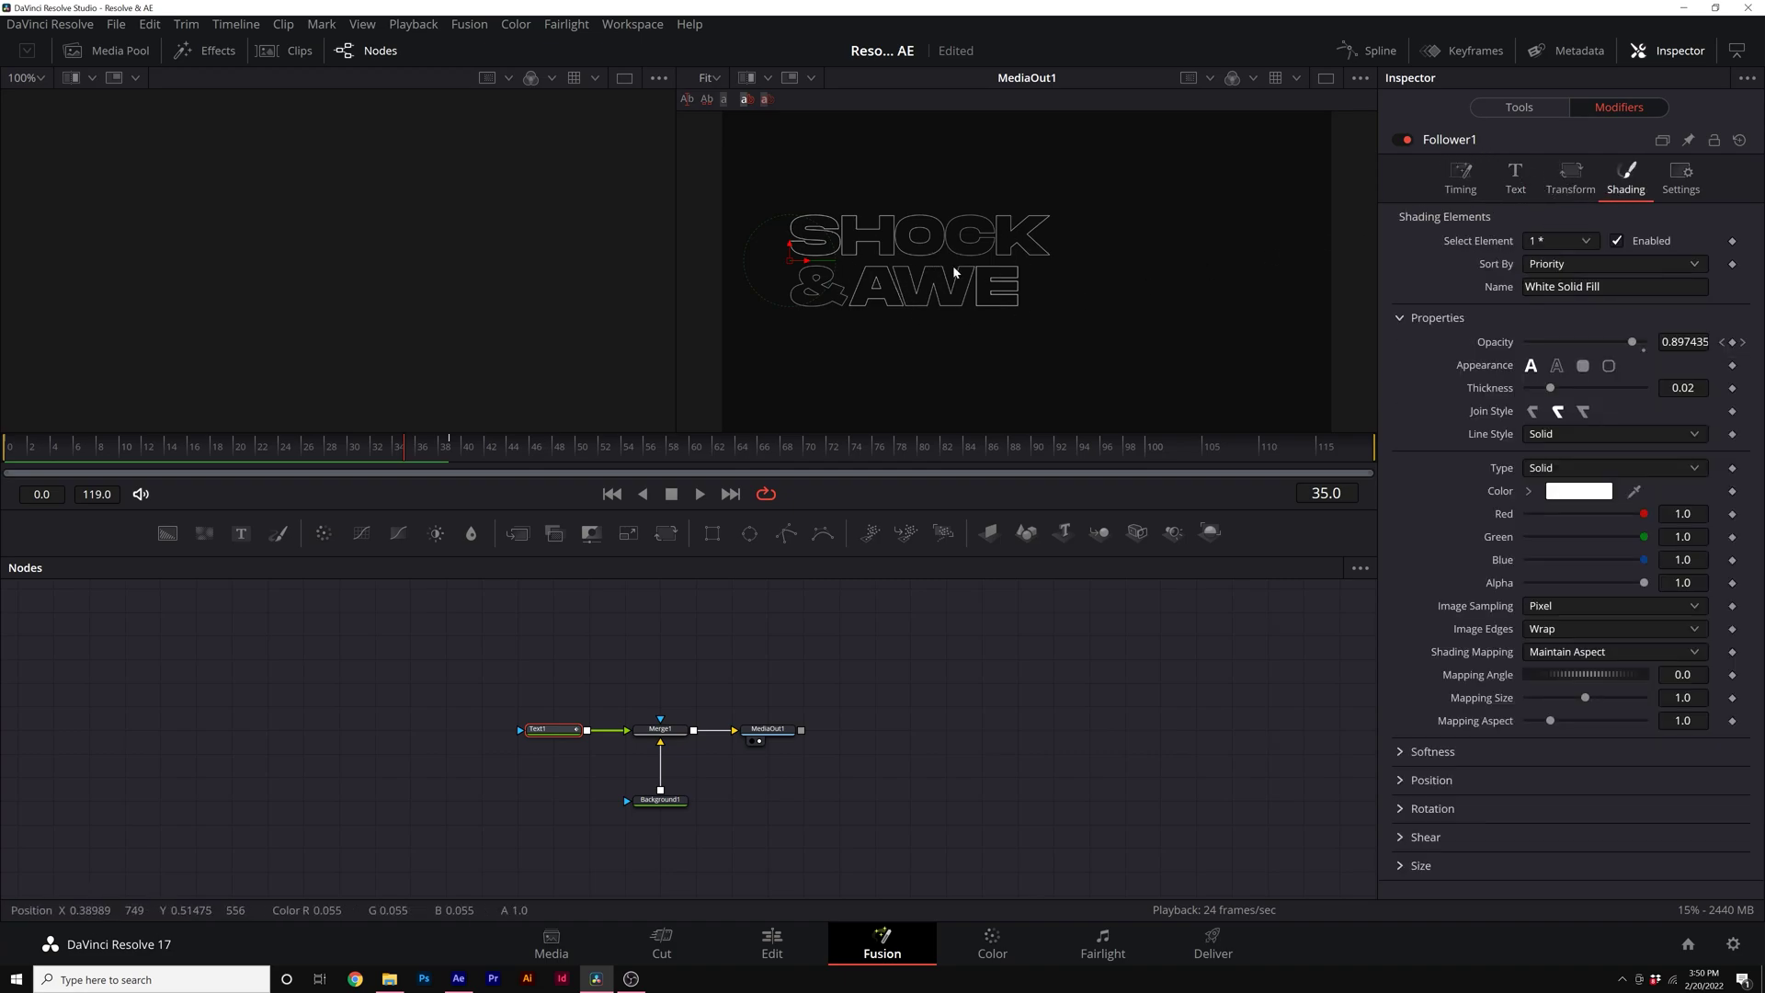
{"action": "left_click", "coordinate": [458, 979]}
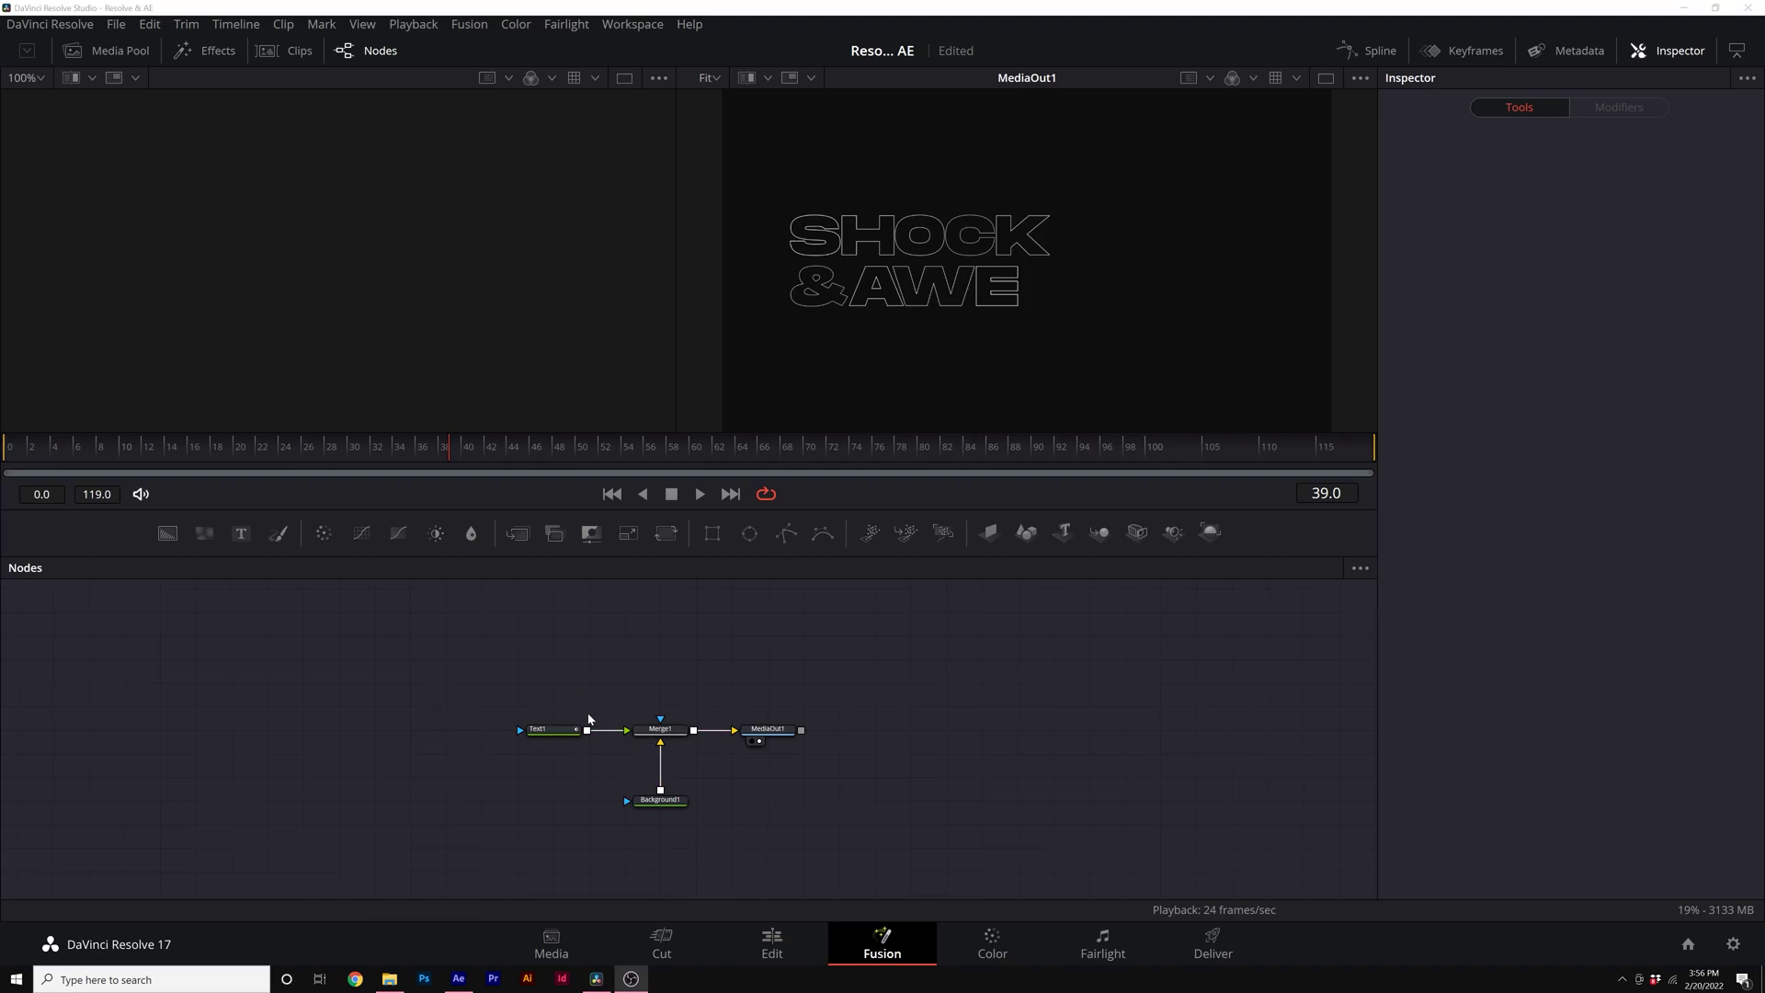
- Add Merge2 above Merge1 and make it feed MediaOut1
{"action": "left_click", "coordinate": [552, 729]}
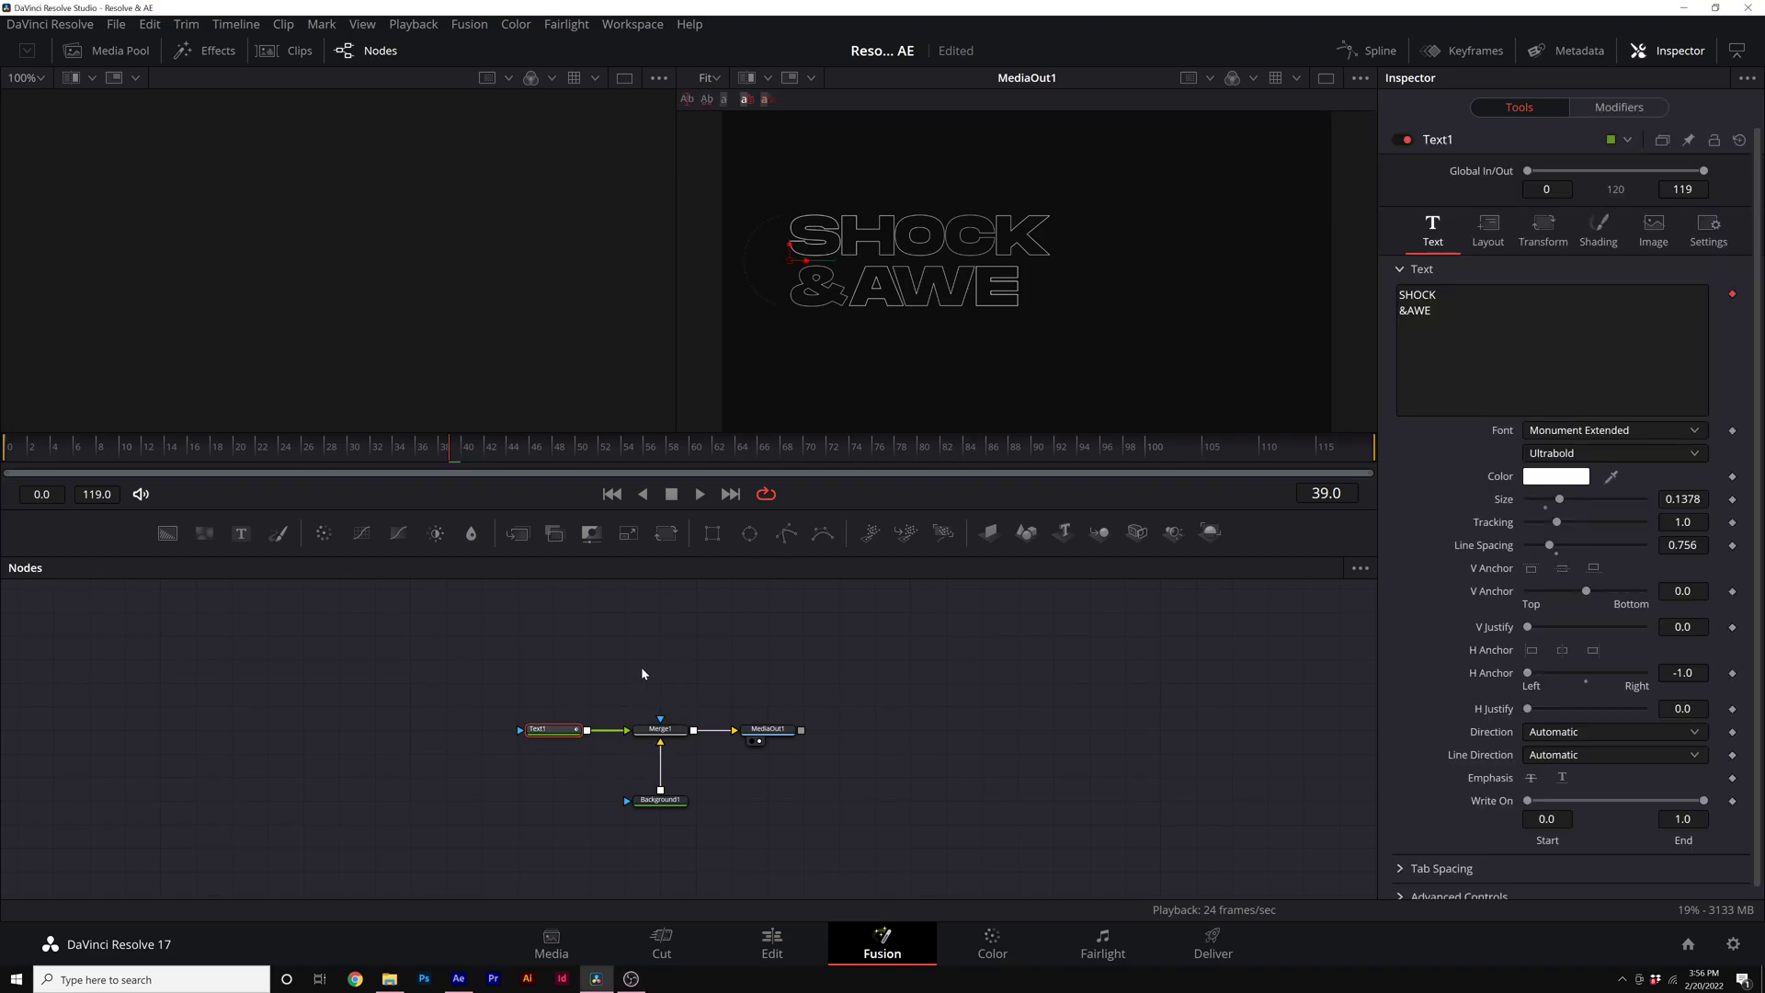
{"action": "left_click", "coordinate": [517, 537]}
{"action": "left_click_drag", "start_coordinate": [612, 659], "coordinate": [660, 660]}
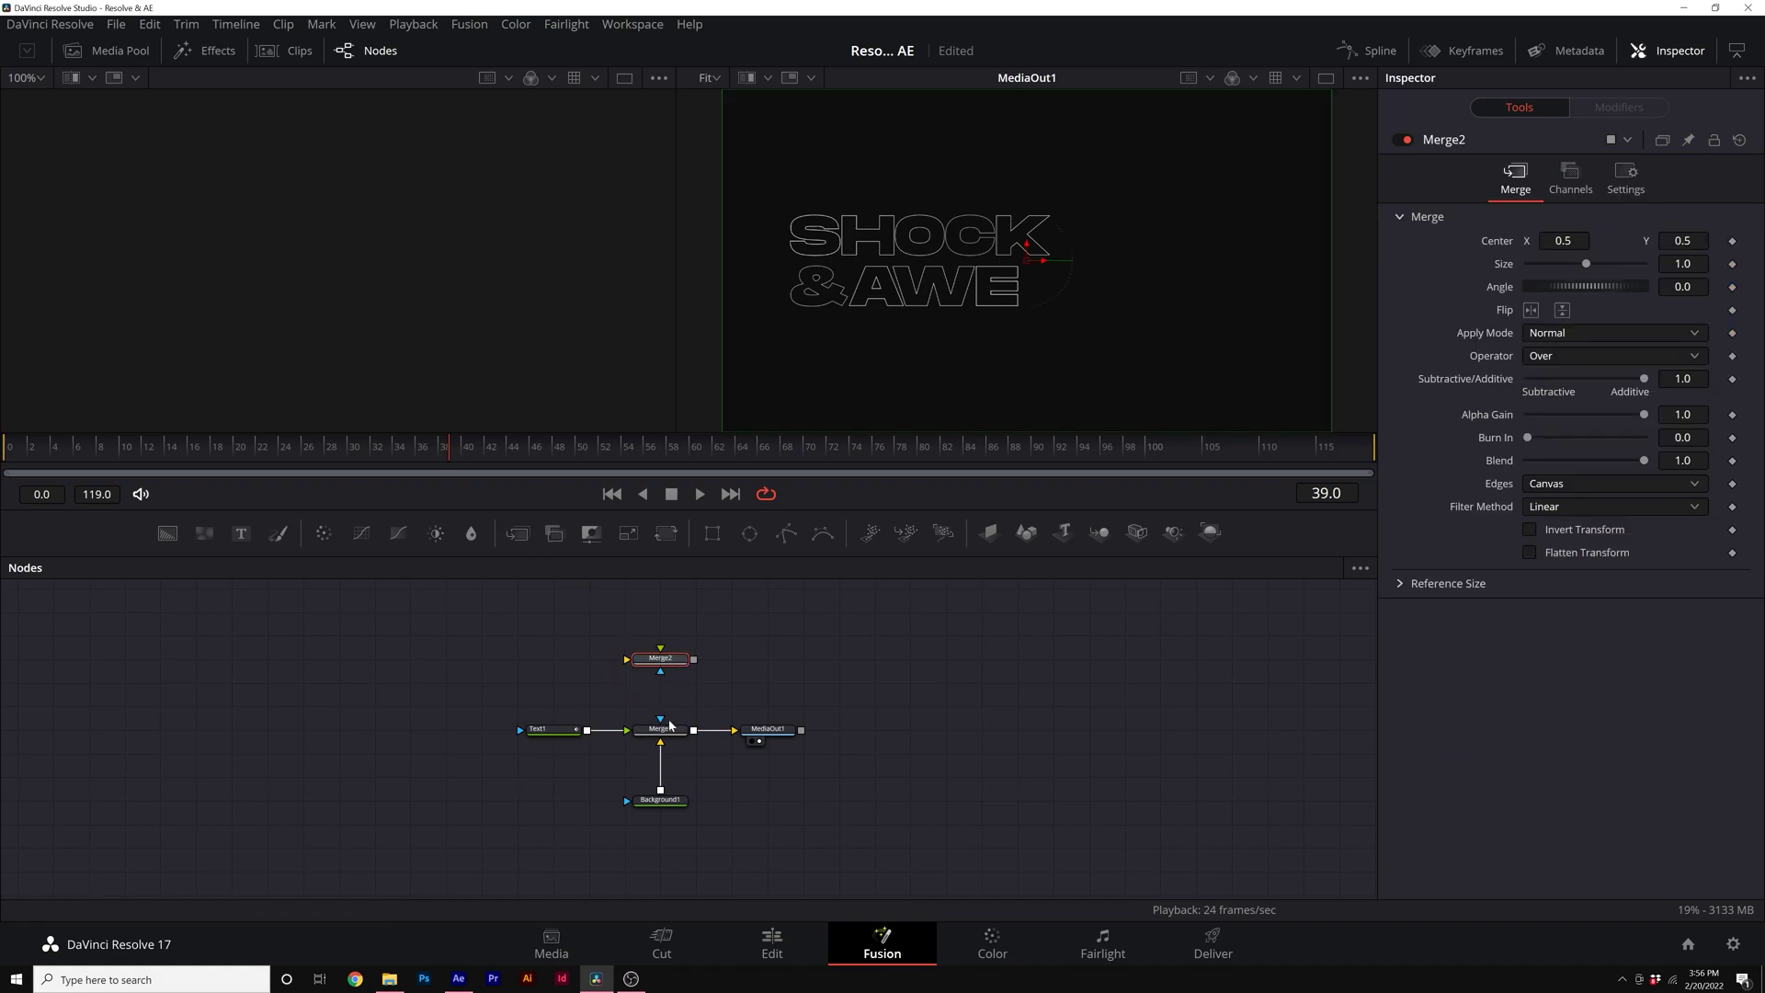
{"action": "left_click_drag", "start_coordinate": [686, 734], "coordinate": [693, 659]}
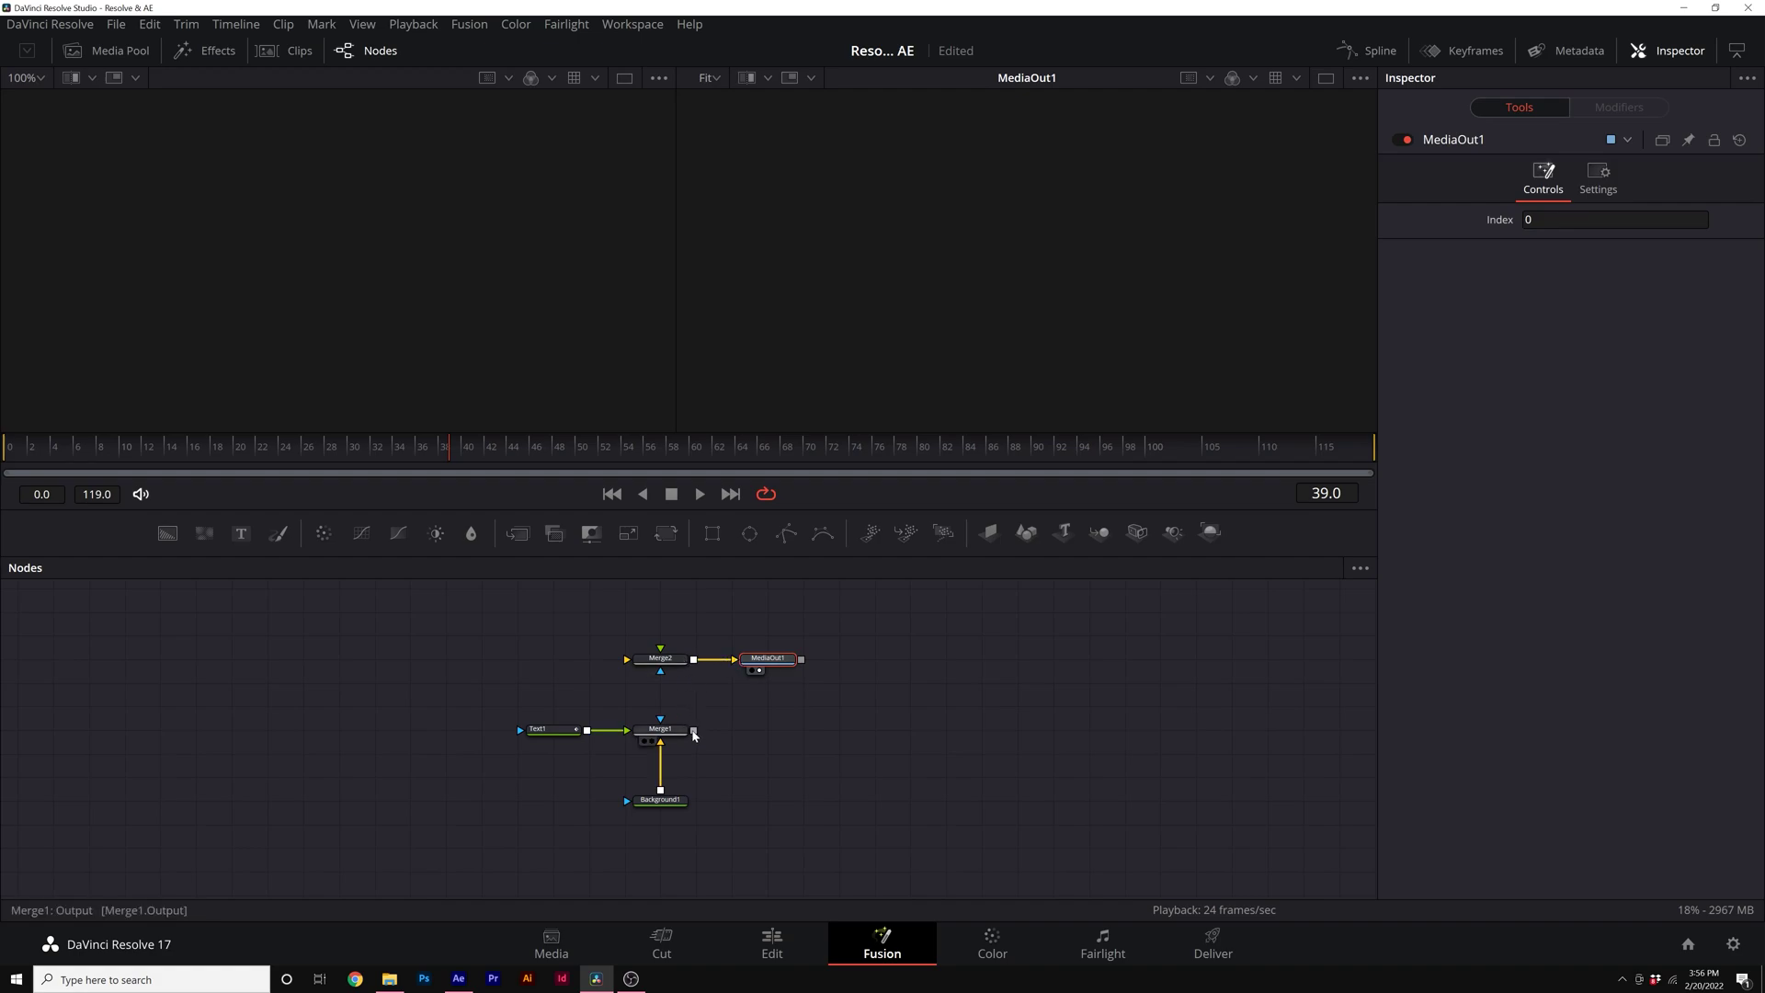
{"action": "left_click_drag", "start_coordinate": [693, 729], "coordinate": [671, 671]}
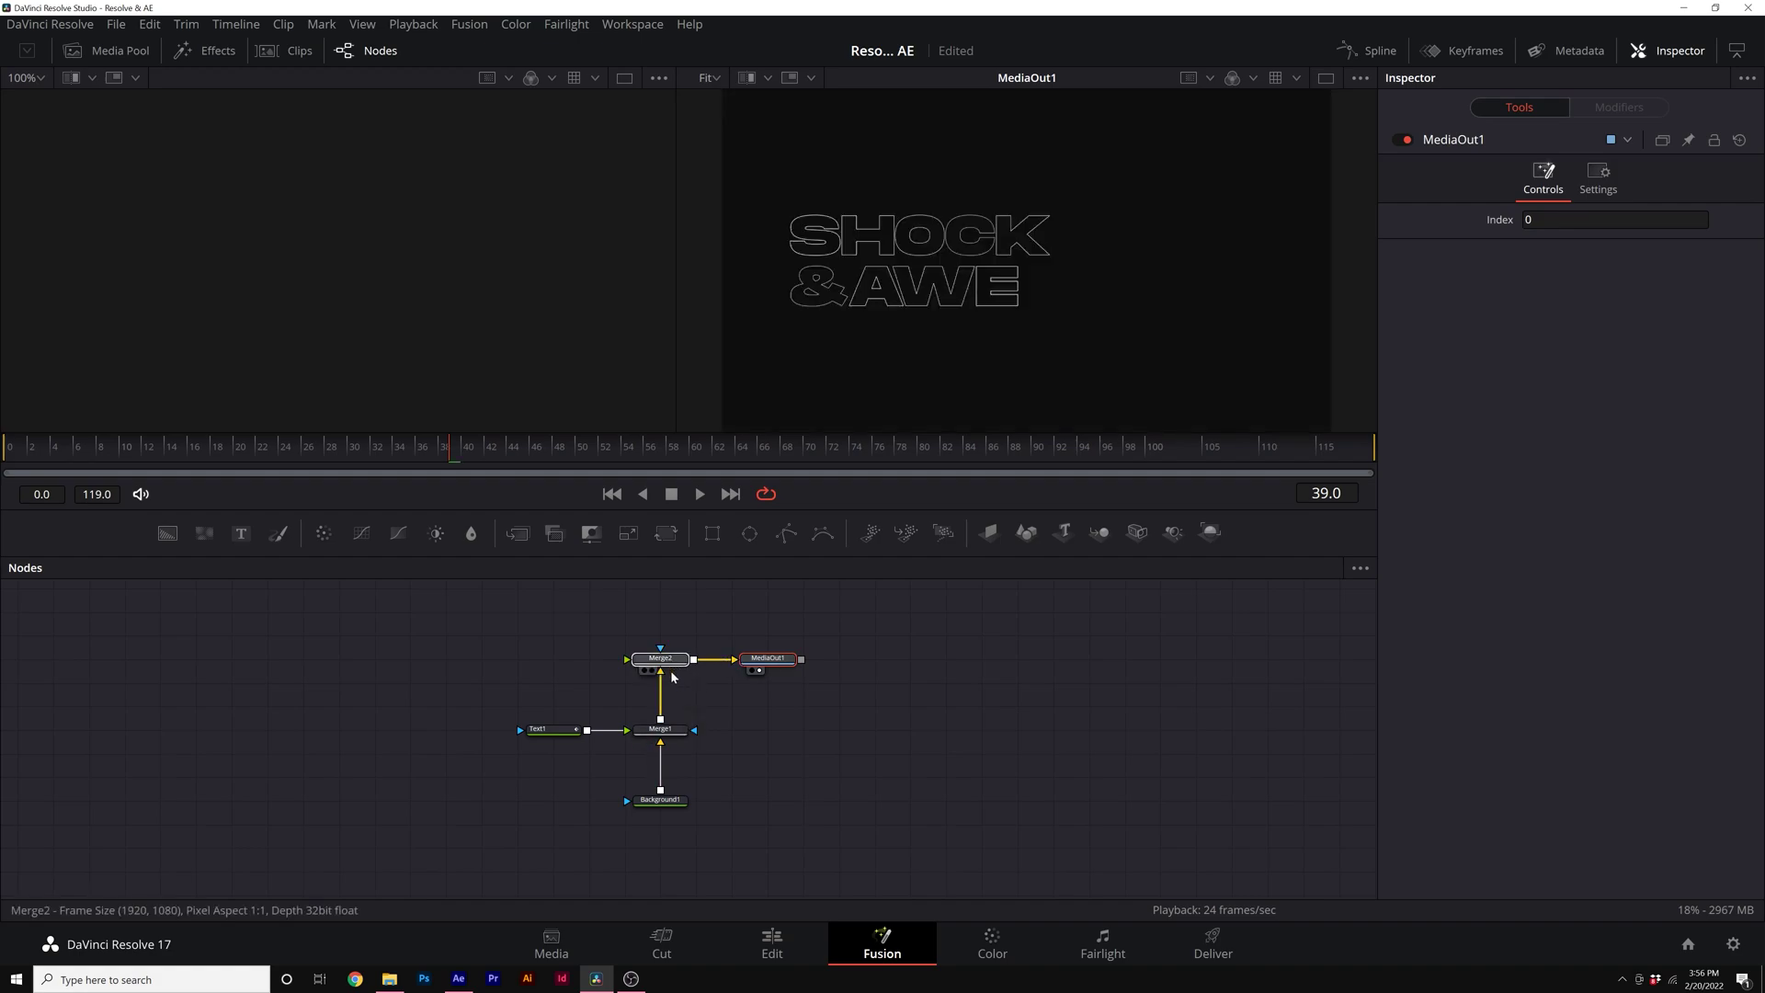
{"action": "left_click", "coordinate": [672, 668]}
- Duplicate Text1 as Text1_1 and wire the copy into Merge2
{"action": "left_click", "coordinate": [549, 733]}
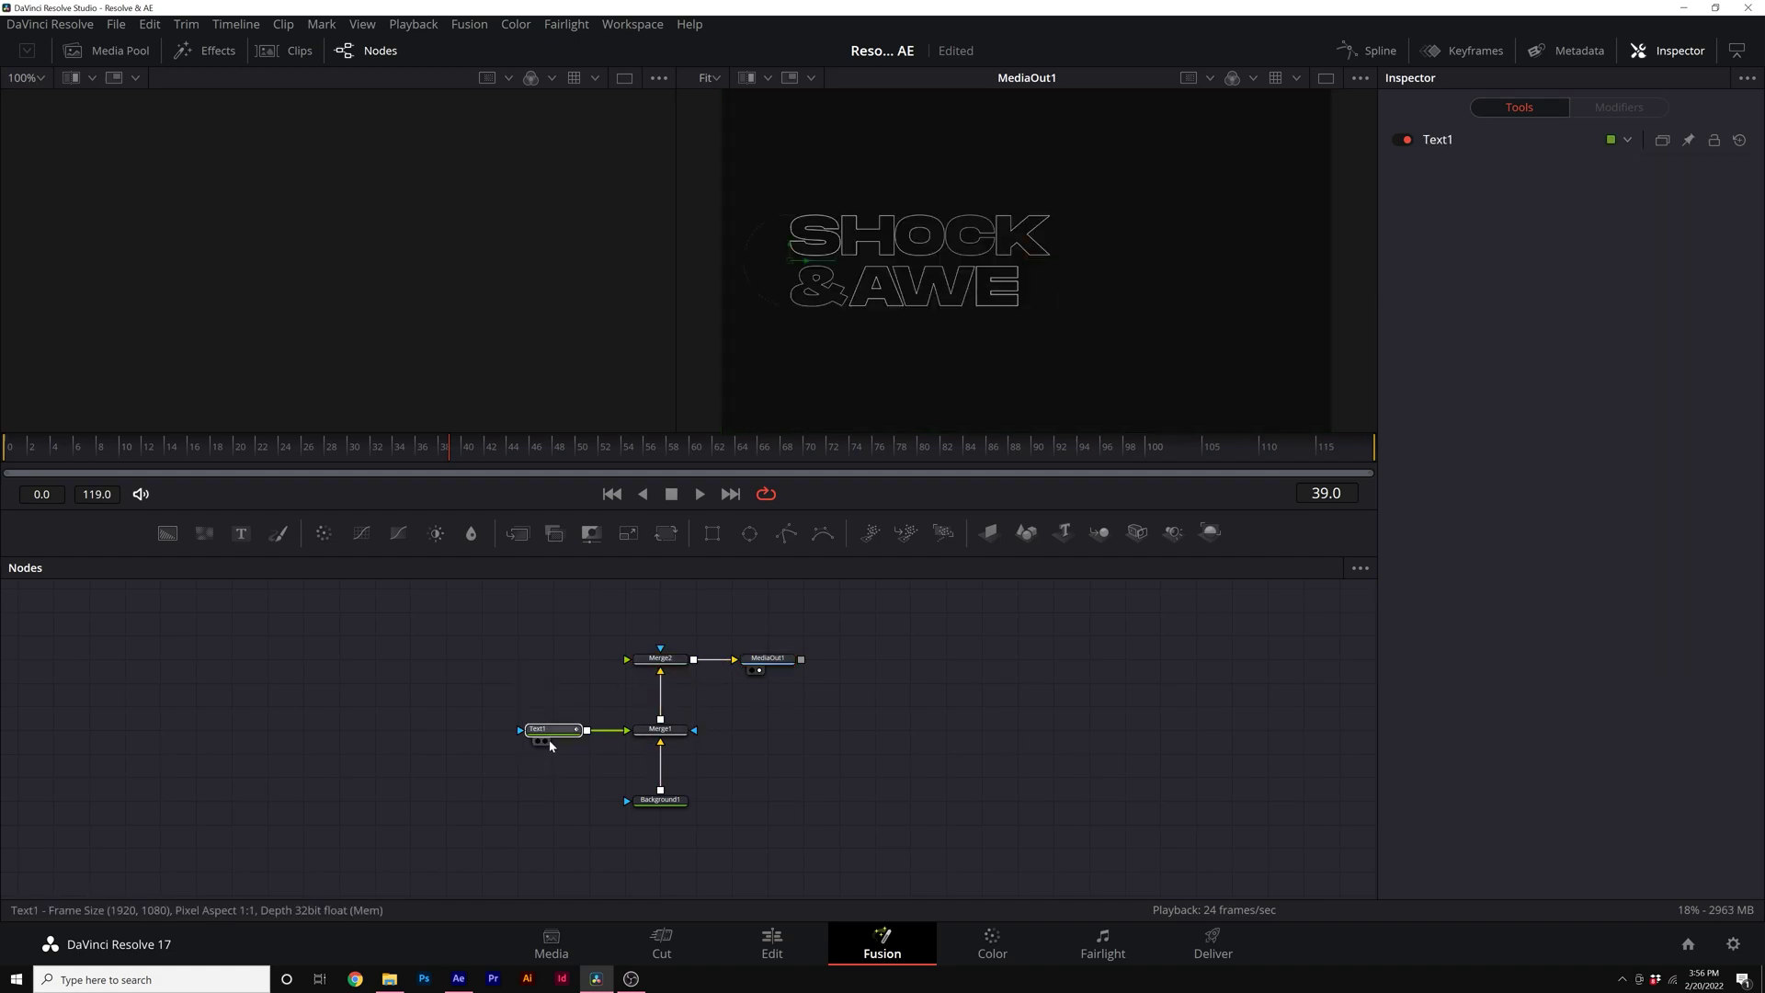
{"action": "key", "text": "ctrl+c"}
{"action": "key", "text": "ctrl+v"}
{"action": "left_click_drag", "start_coordinate": [478, 634], "coordinate": [661, 662]}
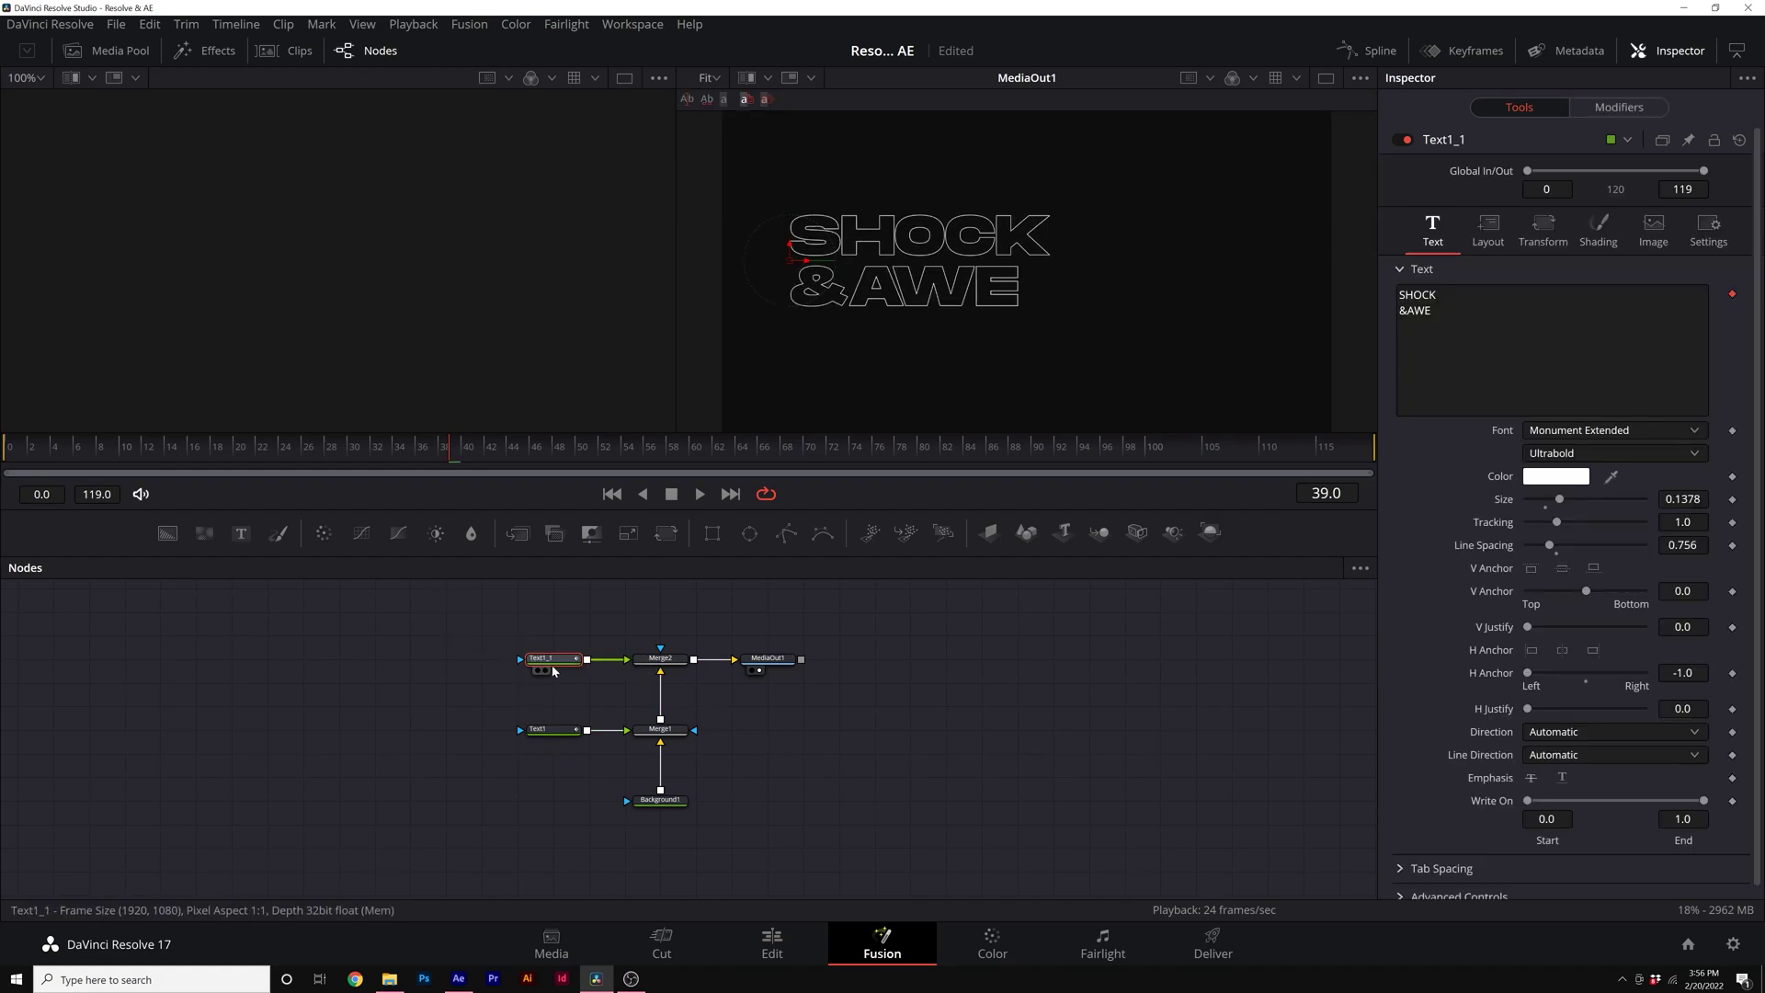
- Change the copy to 'DaVinci Resolve' at size 0.08 with solid white shading
{"action": "left_click", "coordinate": [1471, 313]}
{"action": "key", "text": "ctrl+a"}
{"action": "type", "text": "DaVinci Resolve"}
{"action": "left_click_drag", "start_coordinate": [1560, 499], "coordinate": [1549, 500]}
{"action": "left_click", "coordinate": [1599, 230]}
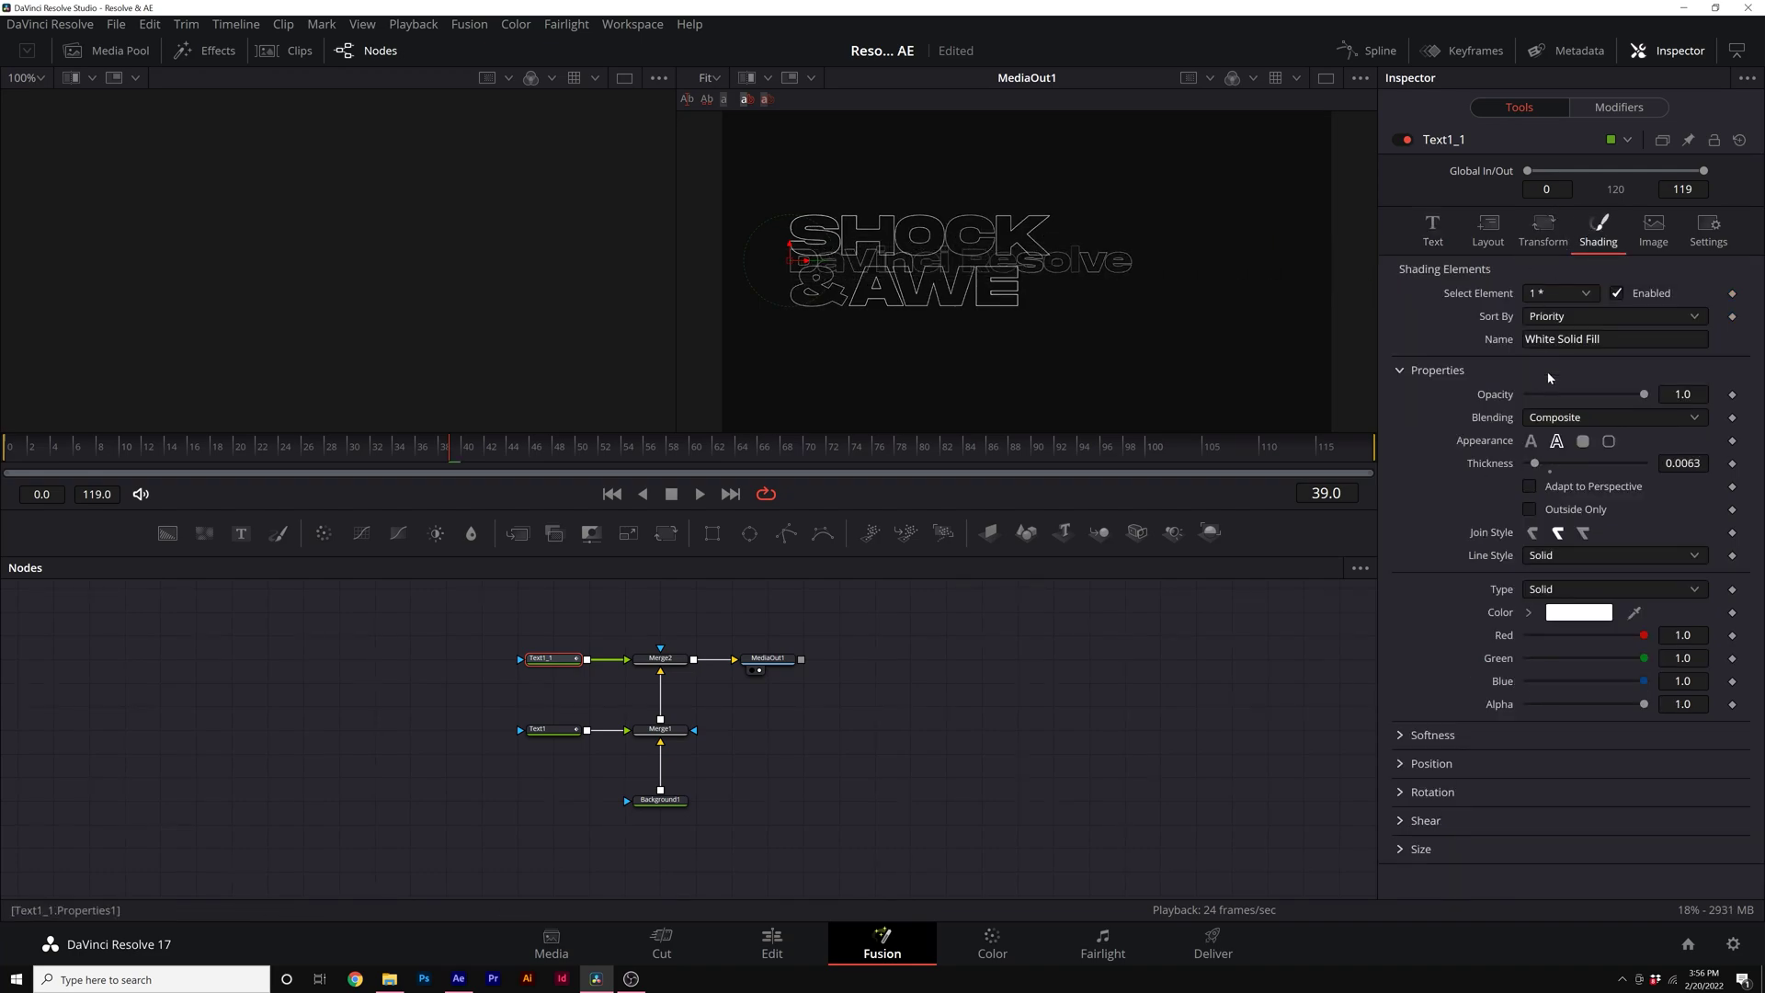
{"action": "left_click", "coordinate": [1531, 441]}
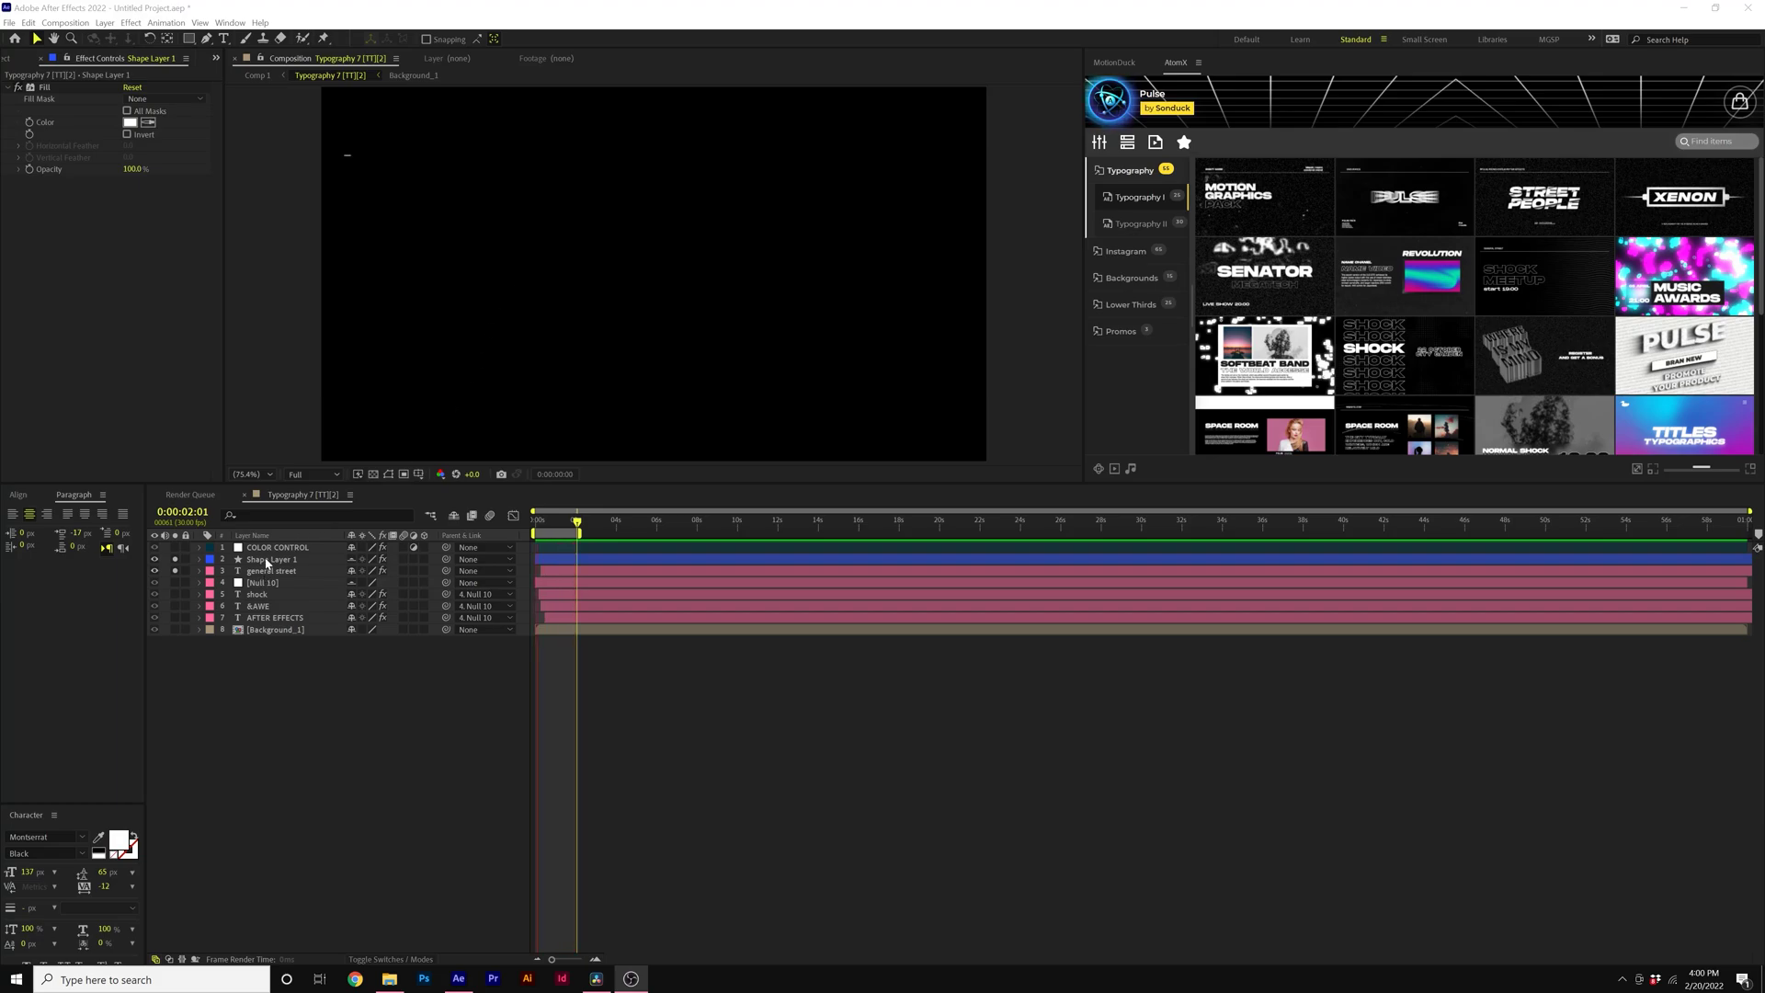
- Check Shape Layer 1 in After Effects, stop its preview, and return to DaVinci Resolve
{"action": "left_click", "coordinate": [600, 156]}
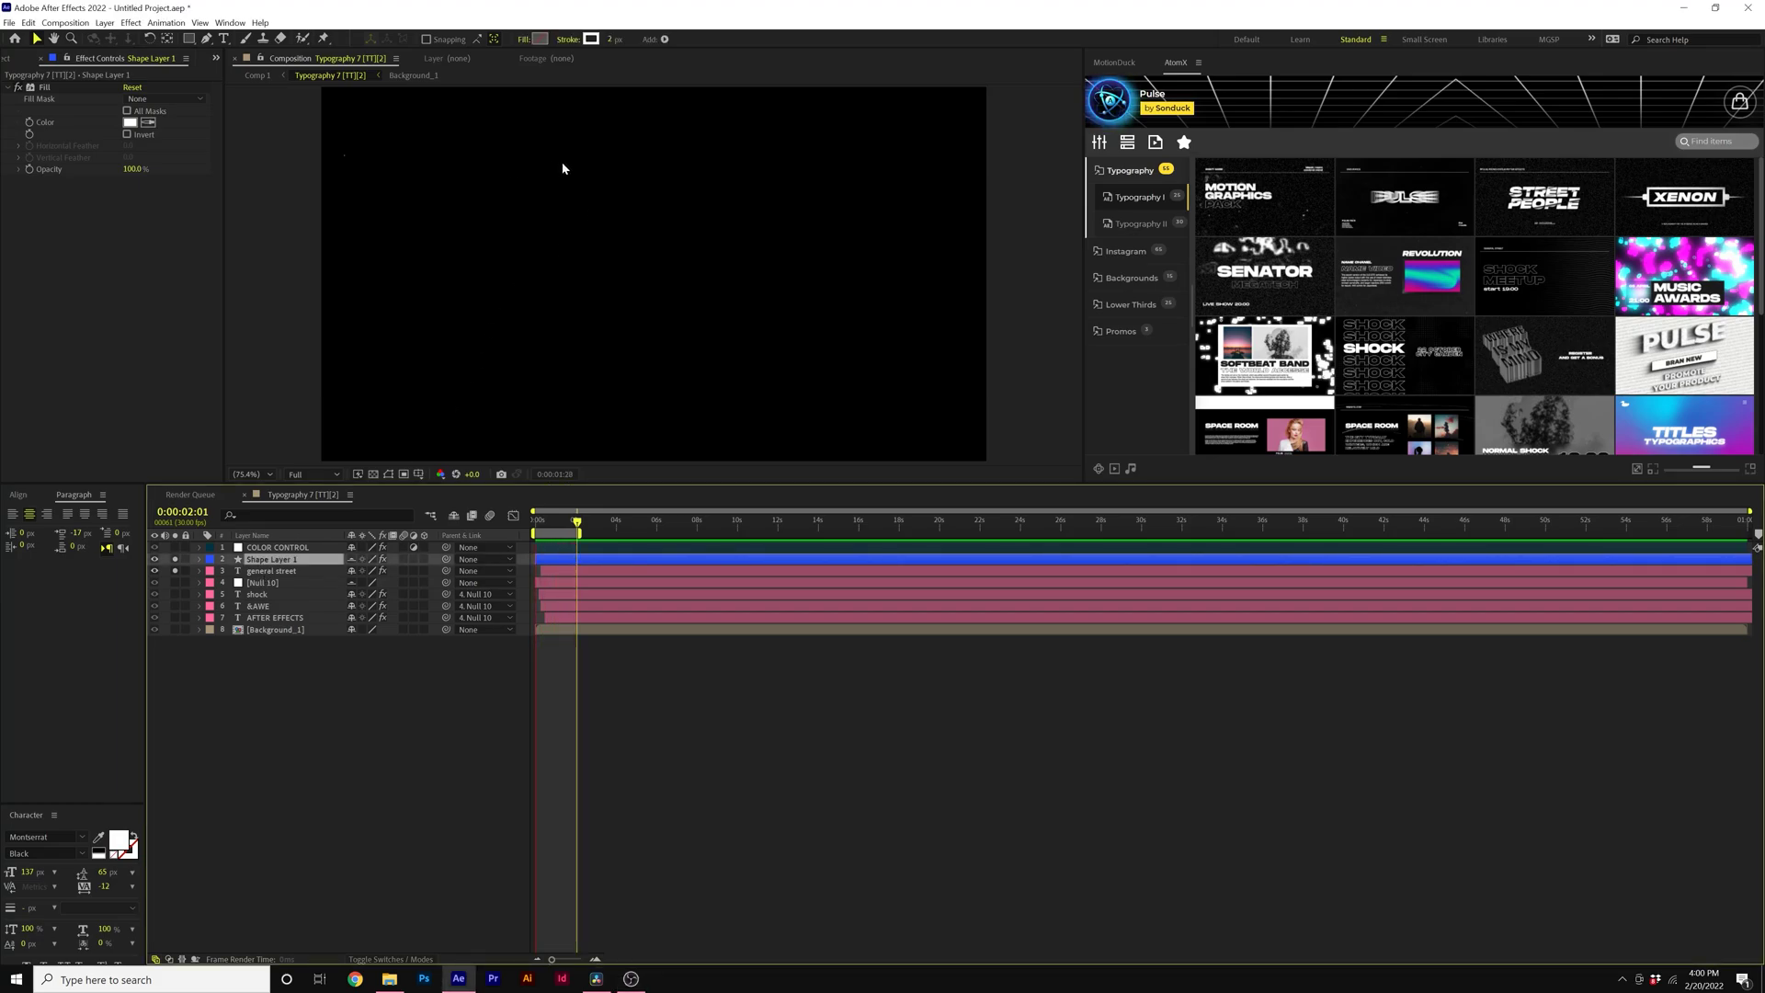
{"action": "key", "text": "space"}
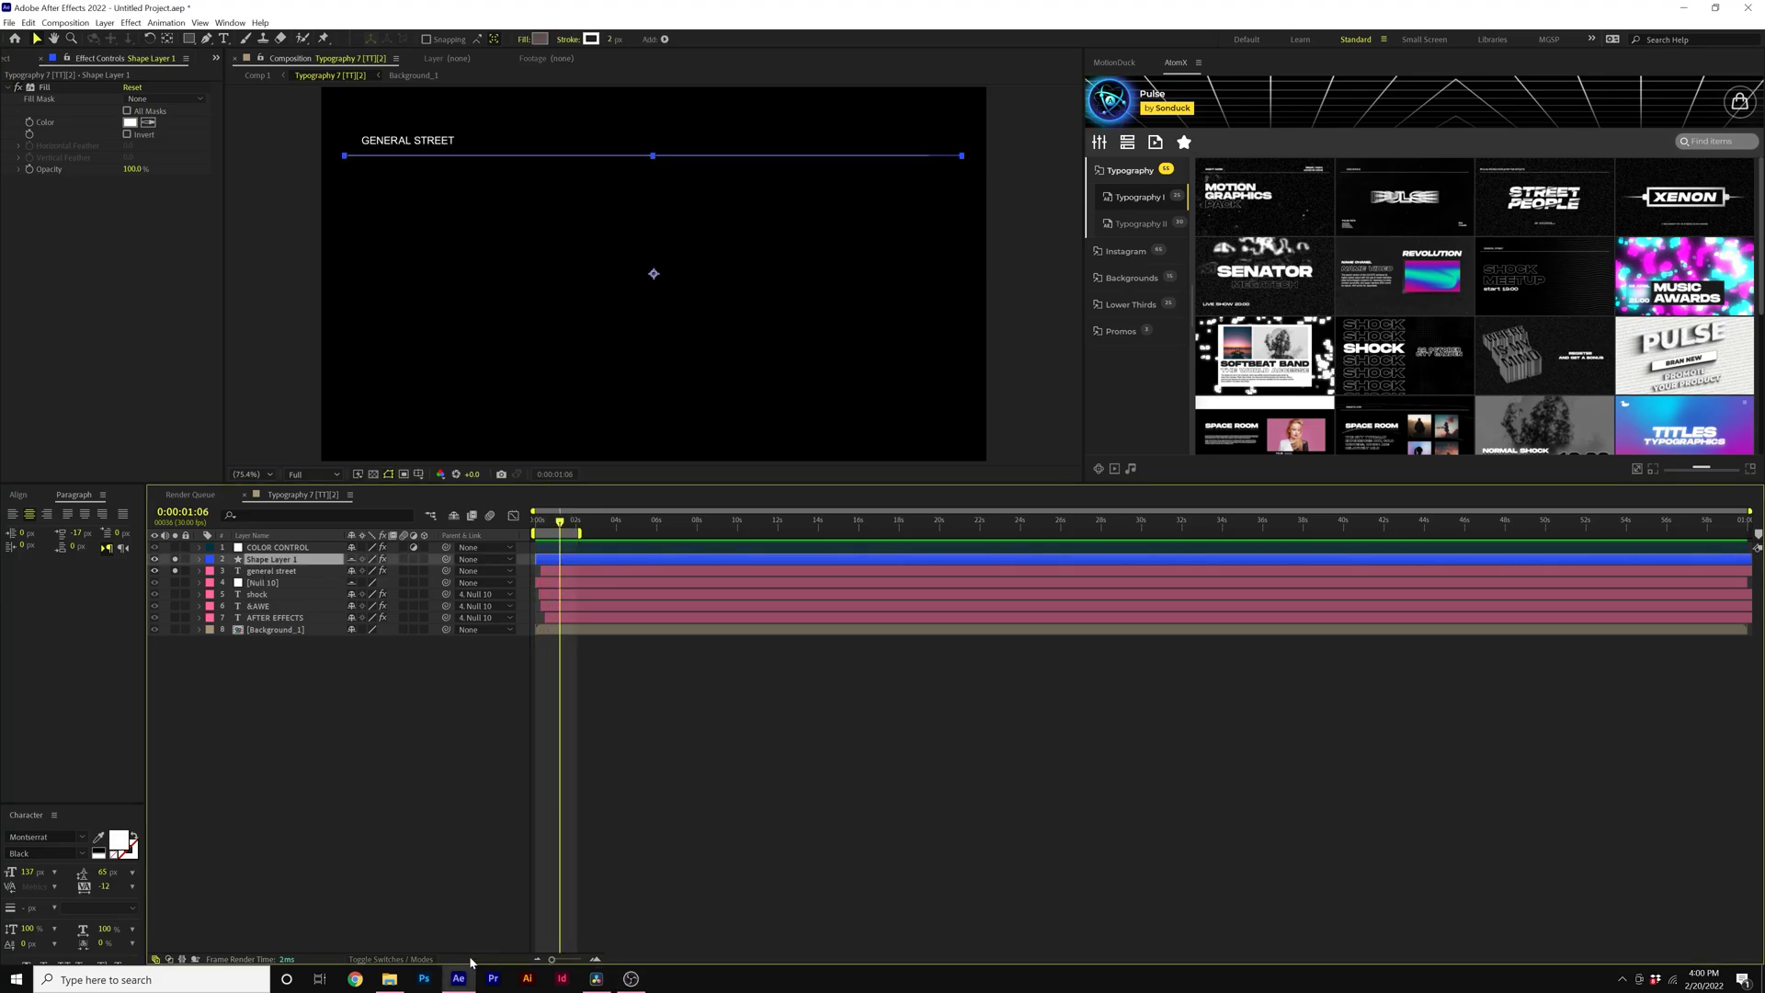
{"action": "left_click", "coordinate": [596, 979]}
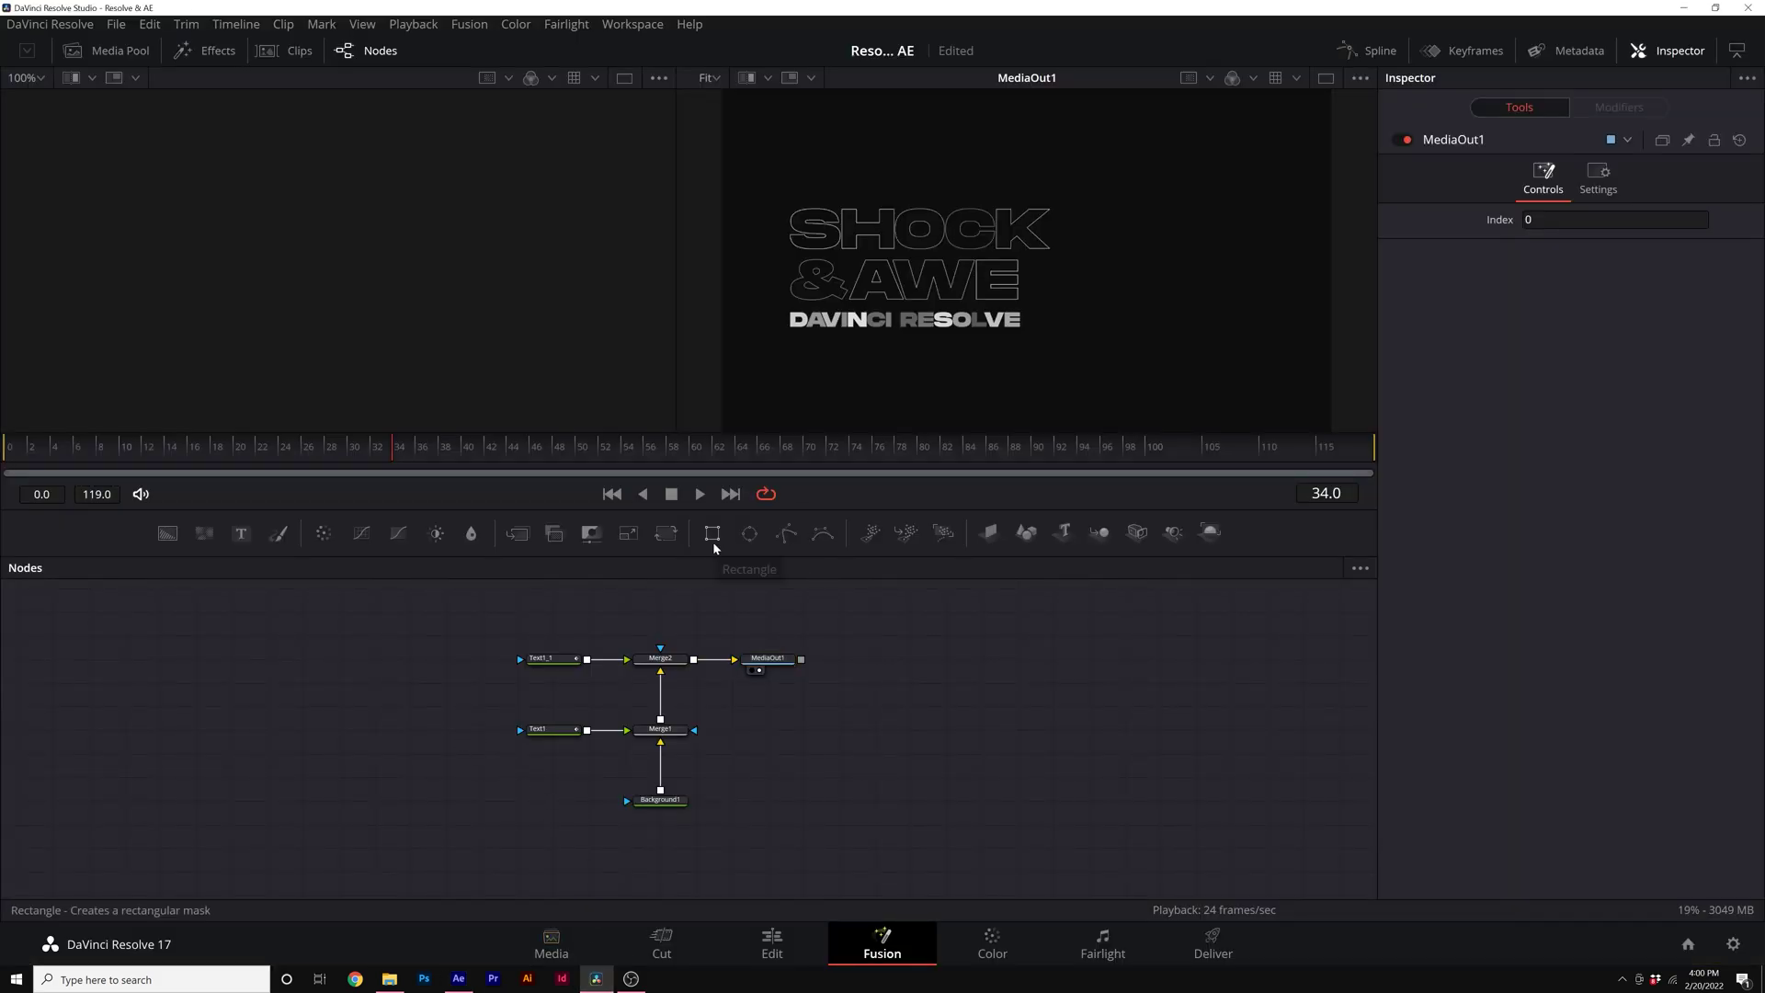
- Draw a straight two-point Polygon1 line above the SHOCK &AWE title
{"action": "left_click", "coordinate": [788, 535]}
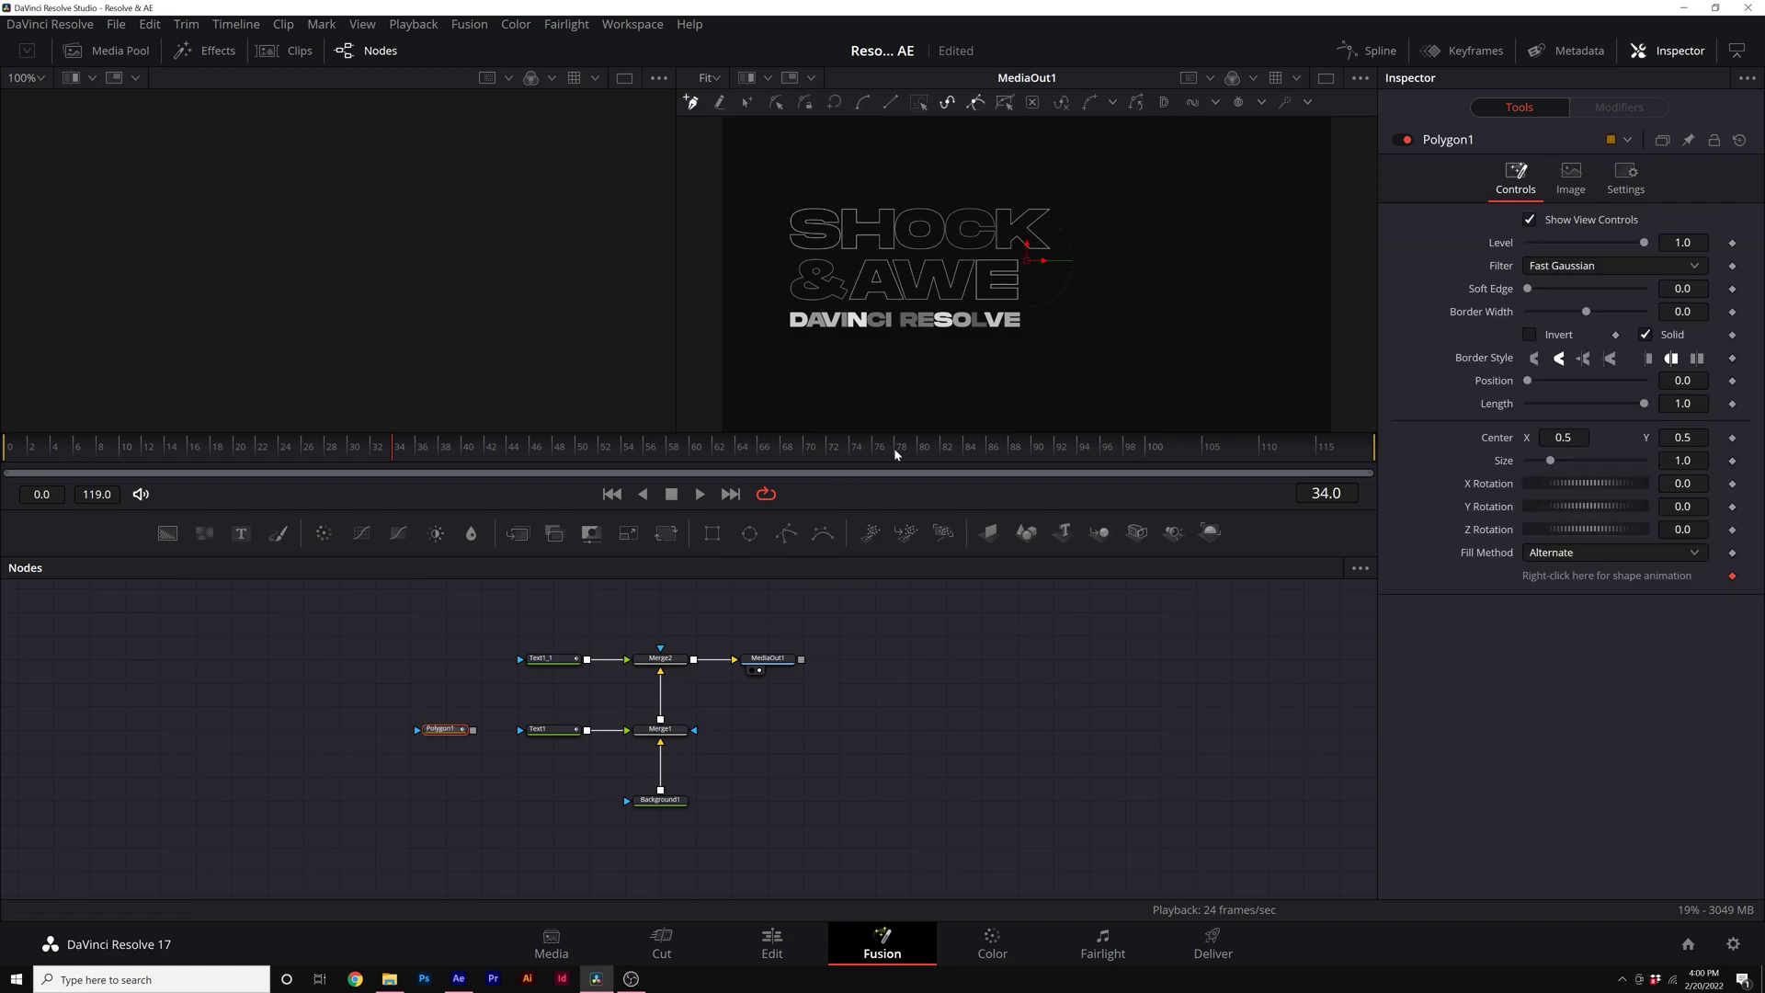
{"action": "left_click", "coordinate": [795, 178]}
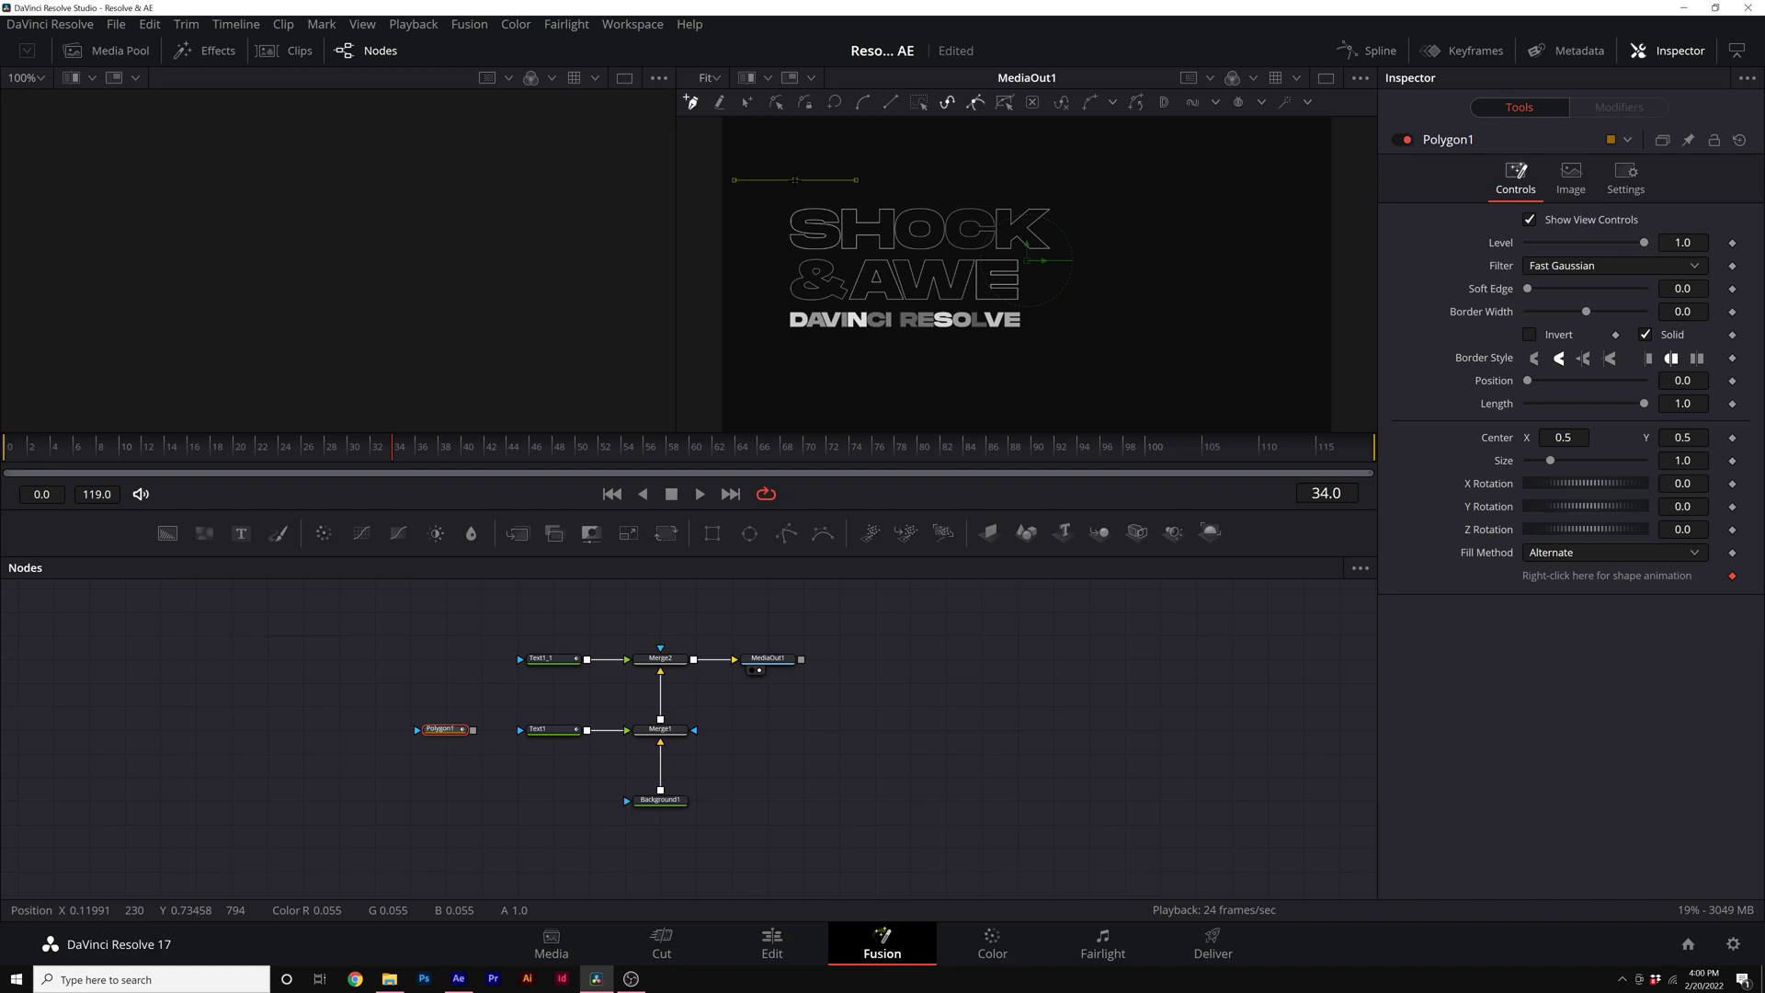
{"action": "left_click", "coordinate": [1200, 179]}
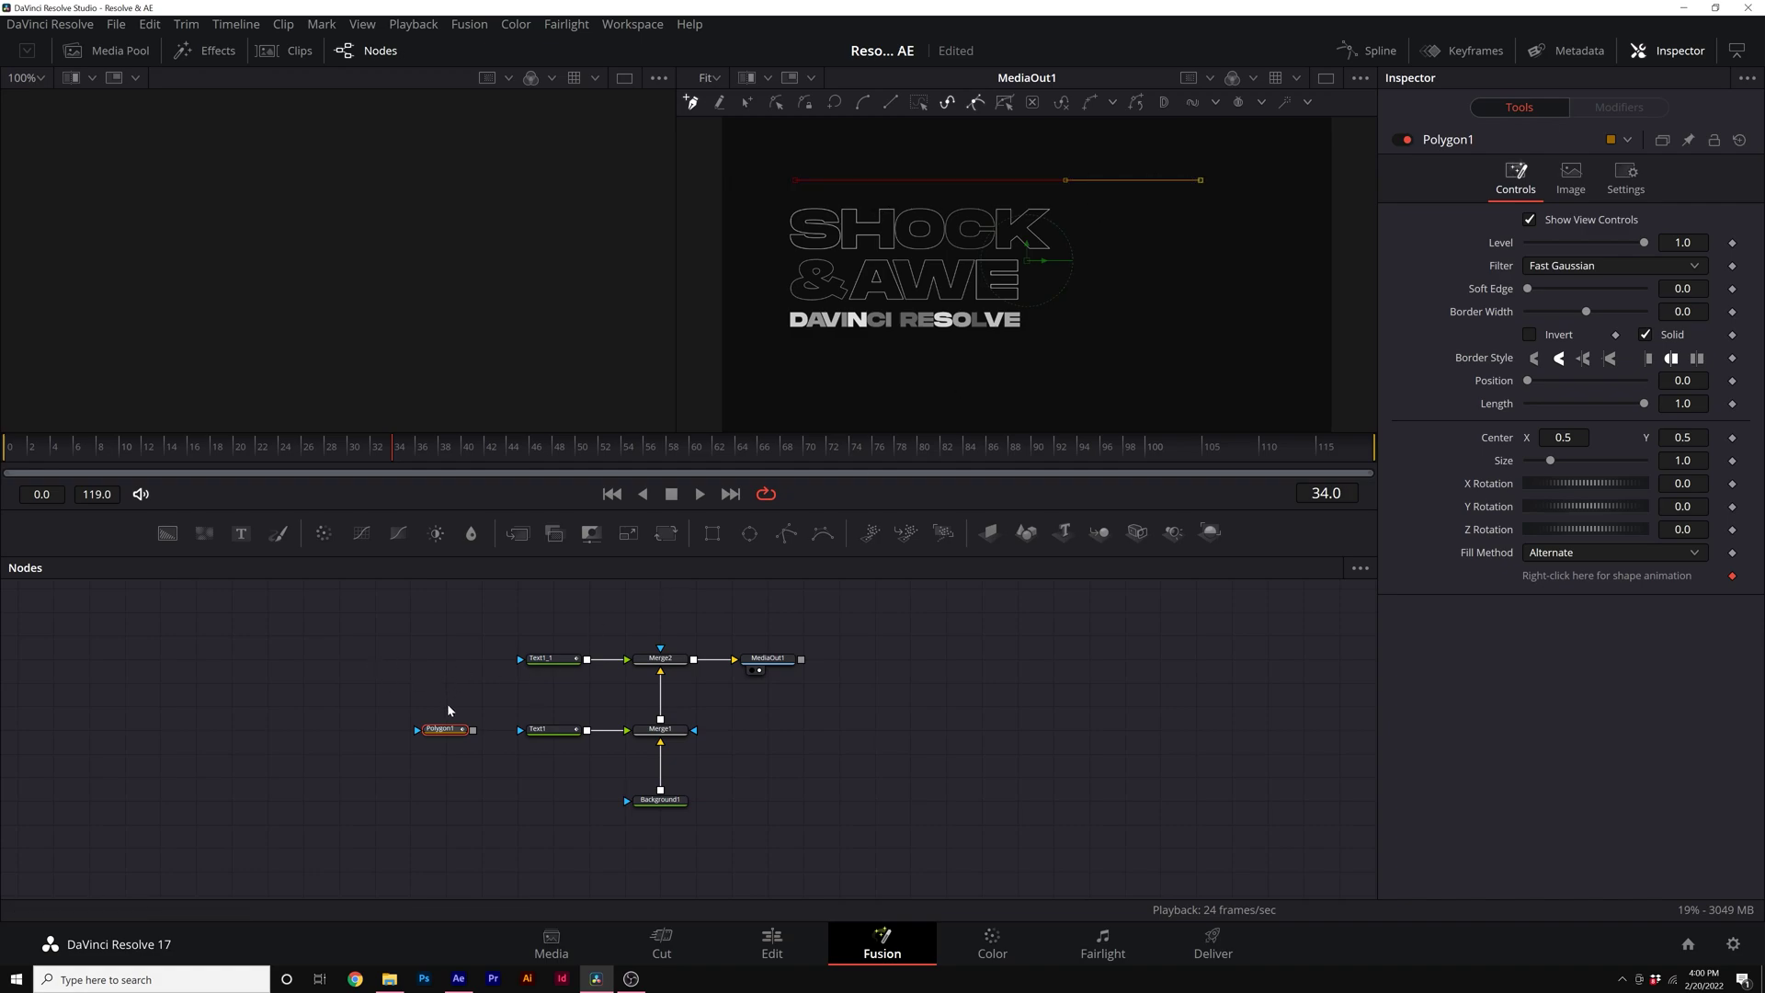
- Merge Polygon1 through Merge3, making Merge3 feed MediaOut1 with Merge2 as background
{"action": "left_click_drag", "start_coordinate": [459, 733], "coordinate": [566, 618]}
{"action": "left_click", "coordinate": [517, 533]}
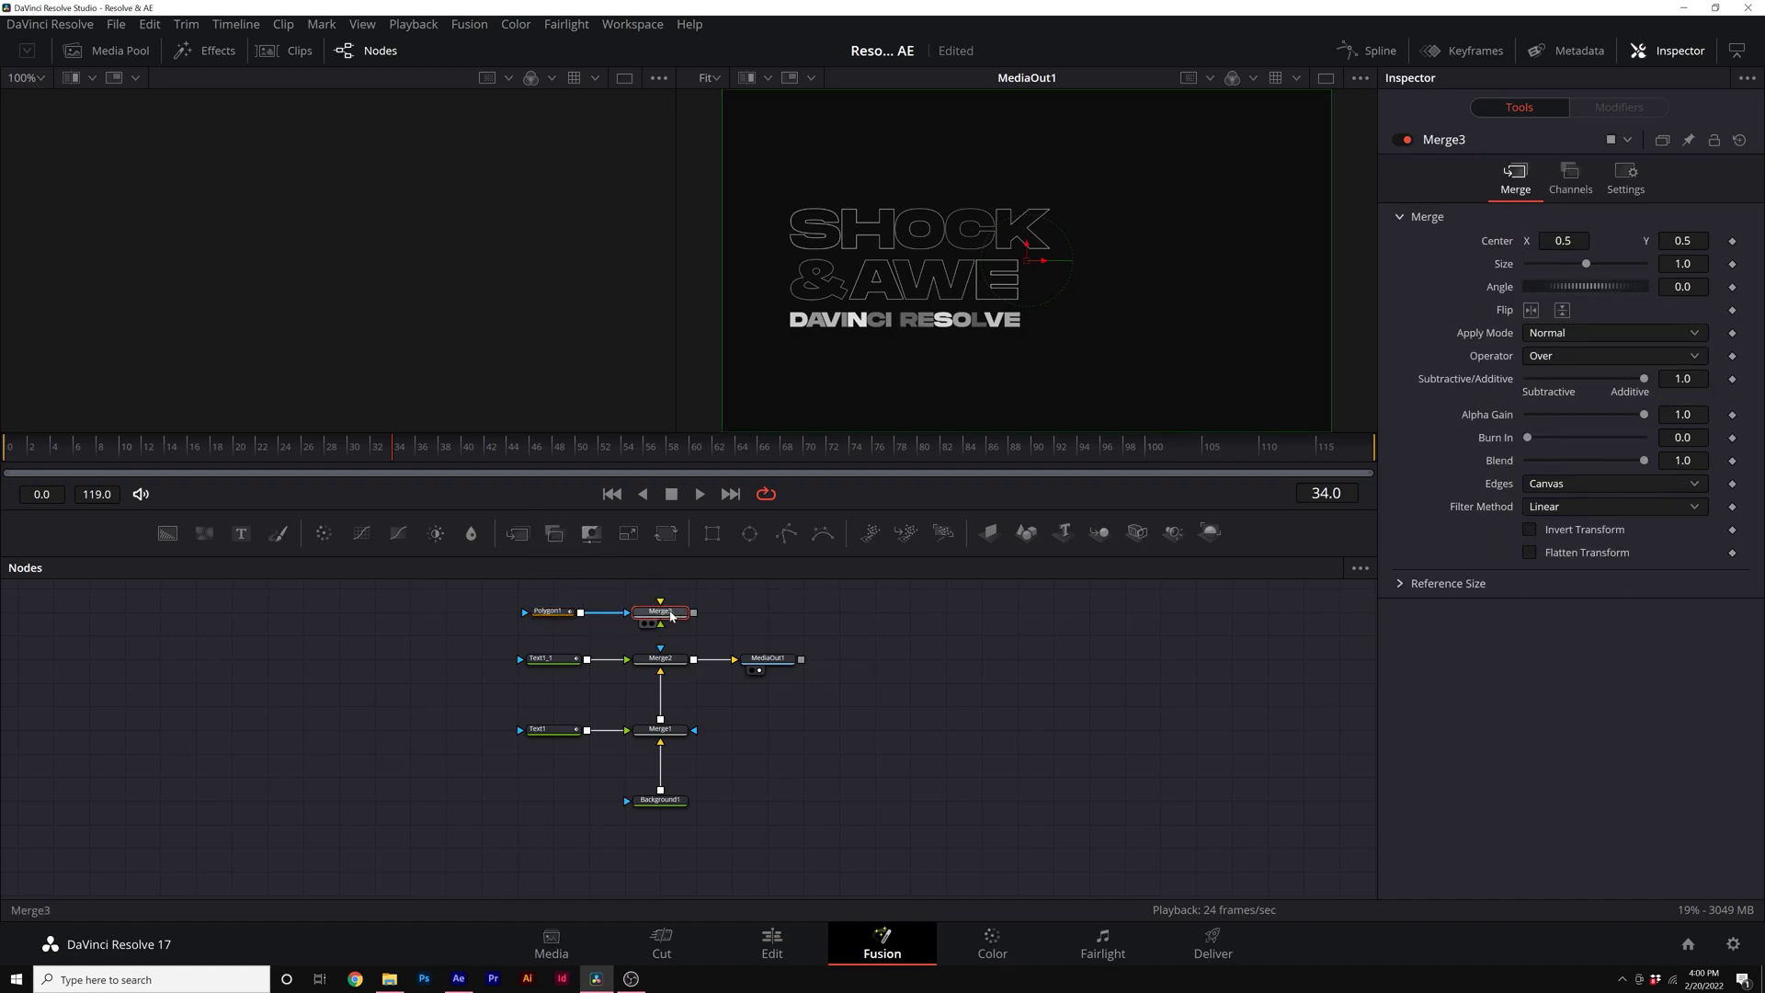
{"action": "left_click", "coordinate": [559, 613]}
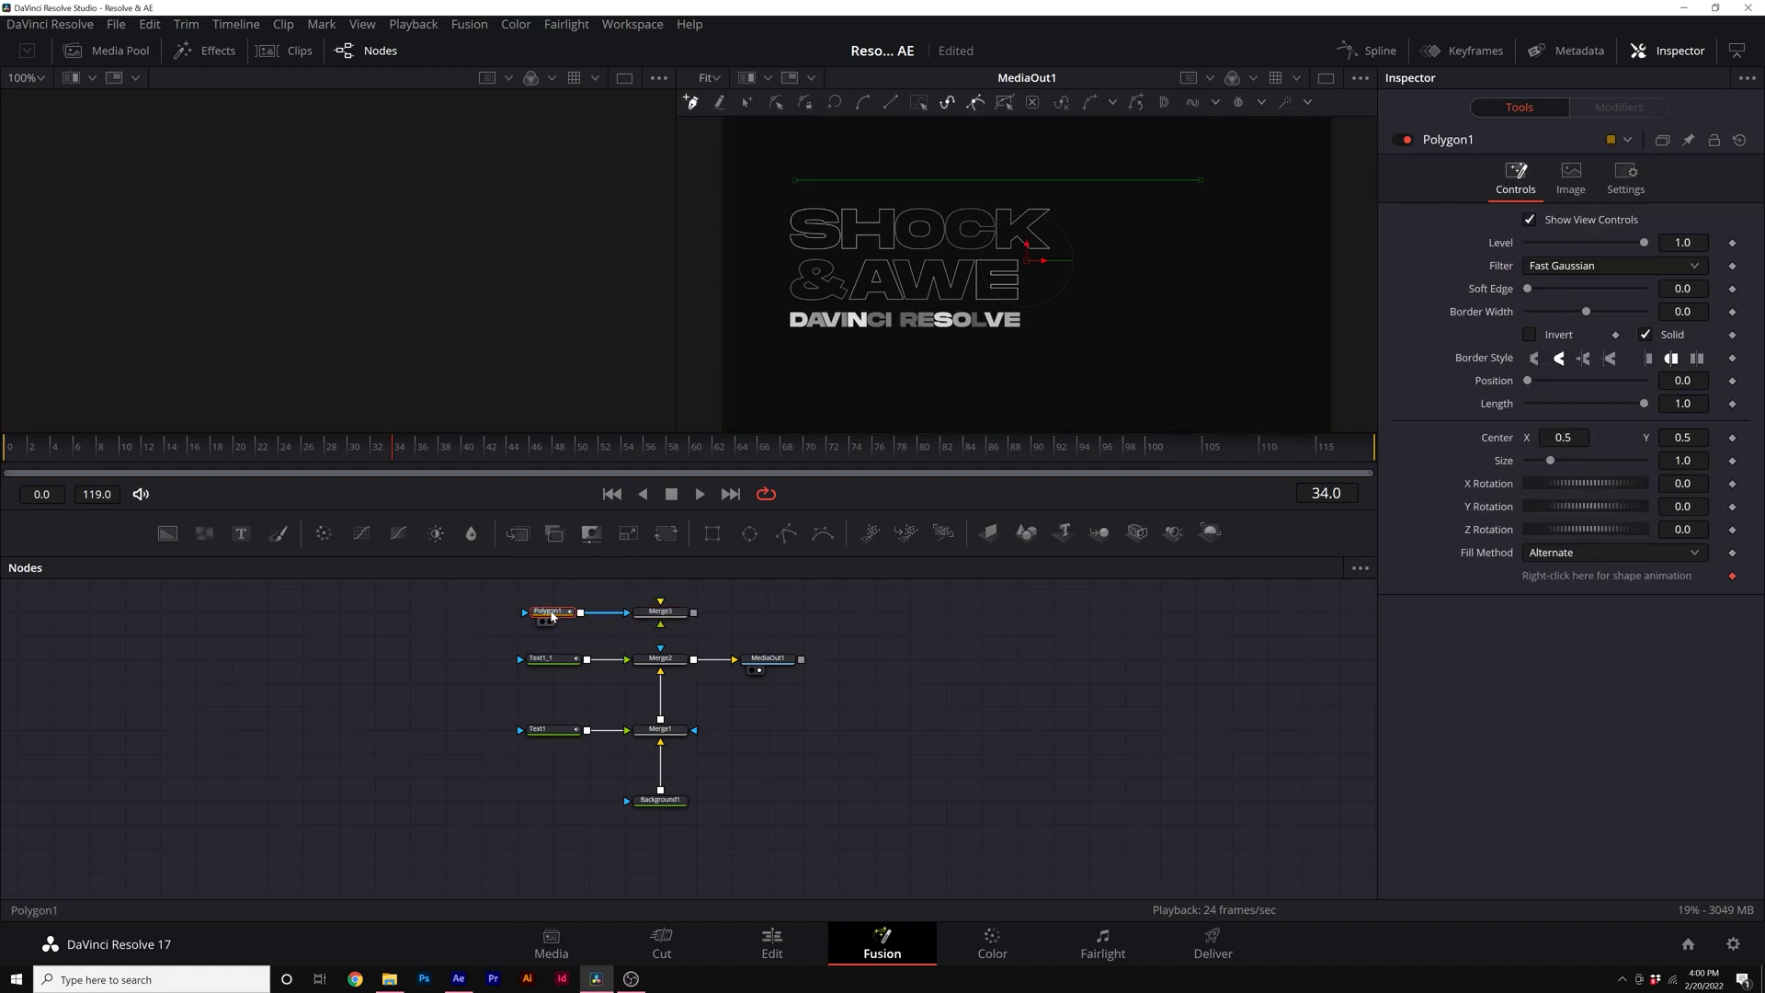
{"action": "left_click_drag", "start_coordinate": [731, 659], "coordinate": [694, 612]}
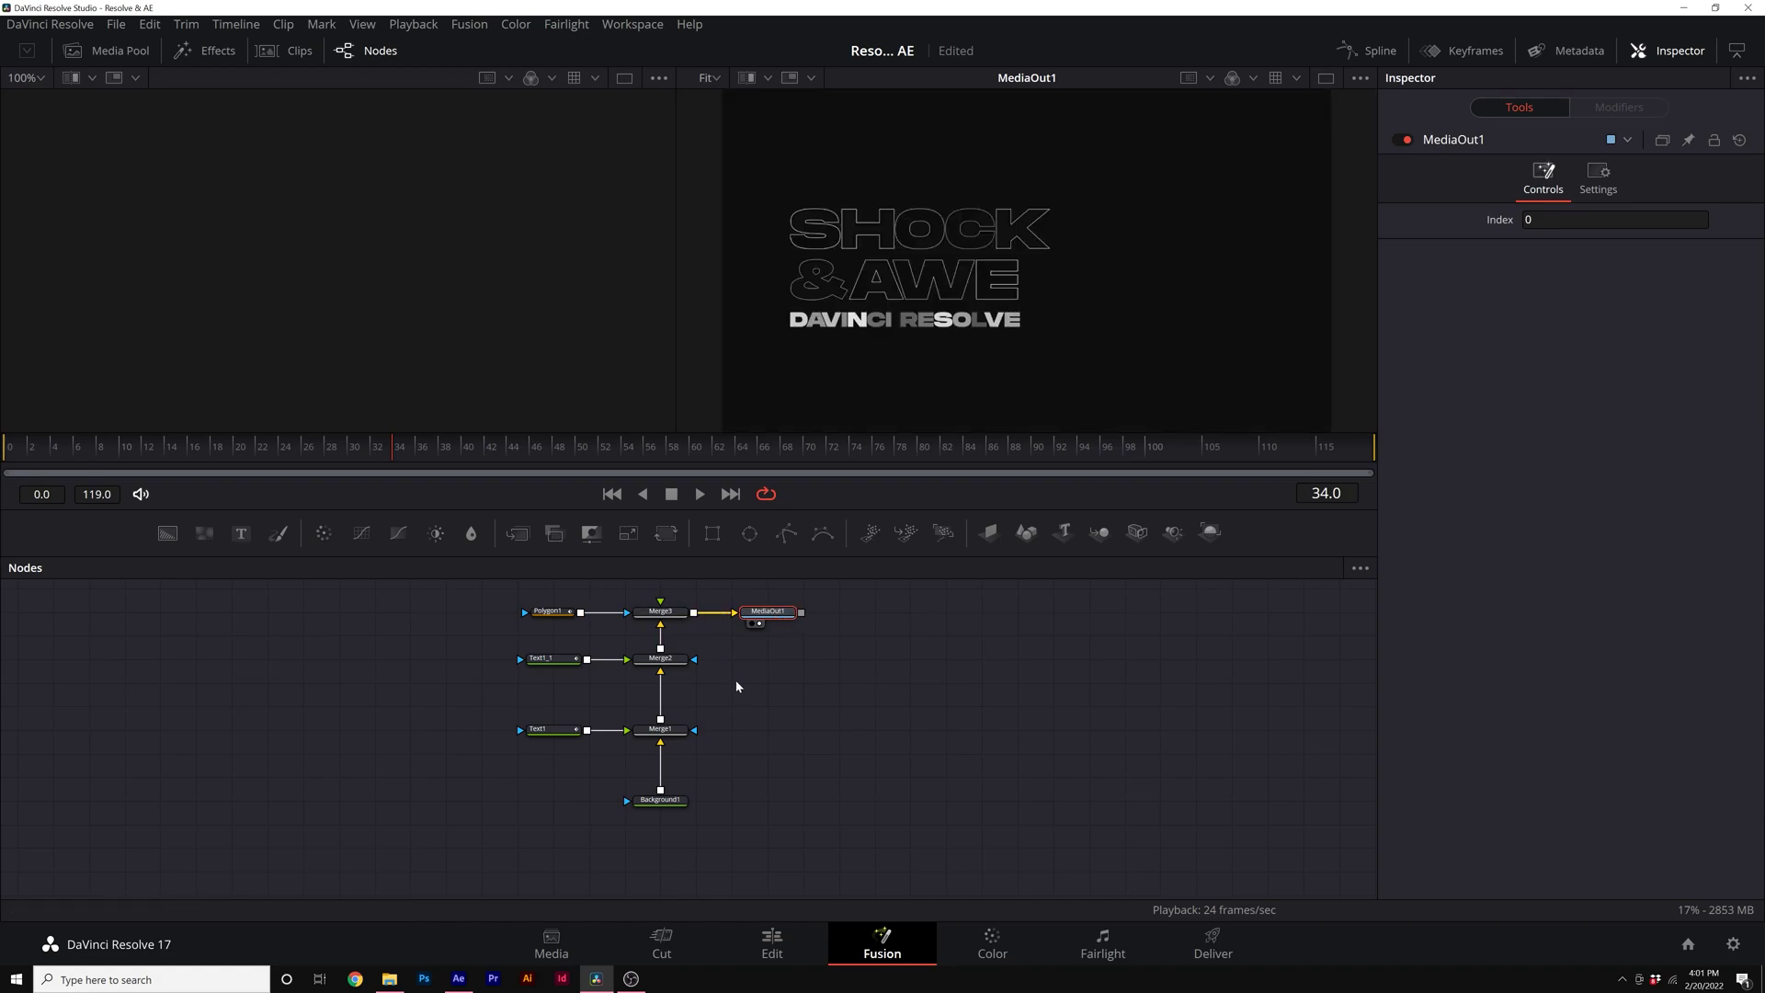
- Connect Polygon1 to Merge3's foreground as a white line with border width 0.003, viewed at frame 0
{"action": "left_click", "coordinate": [551, 612]}
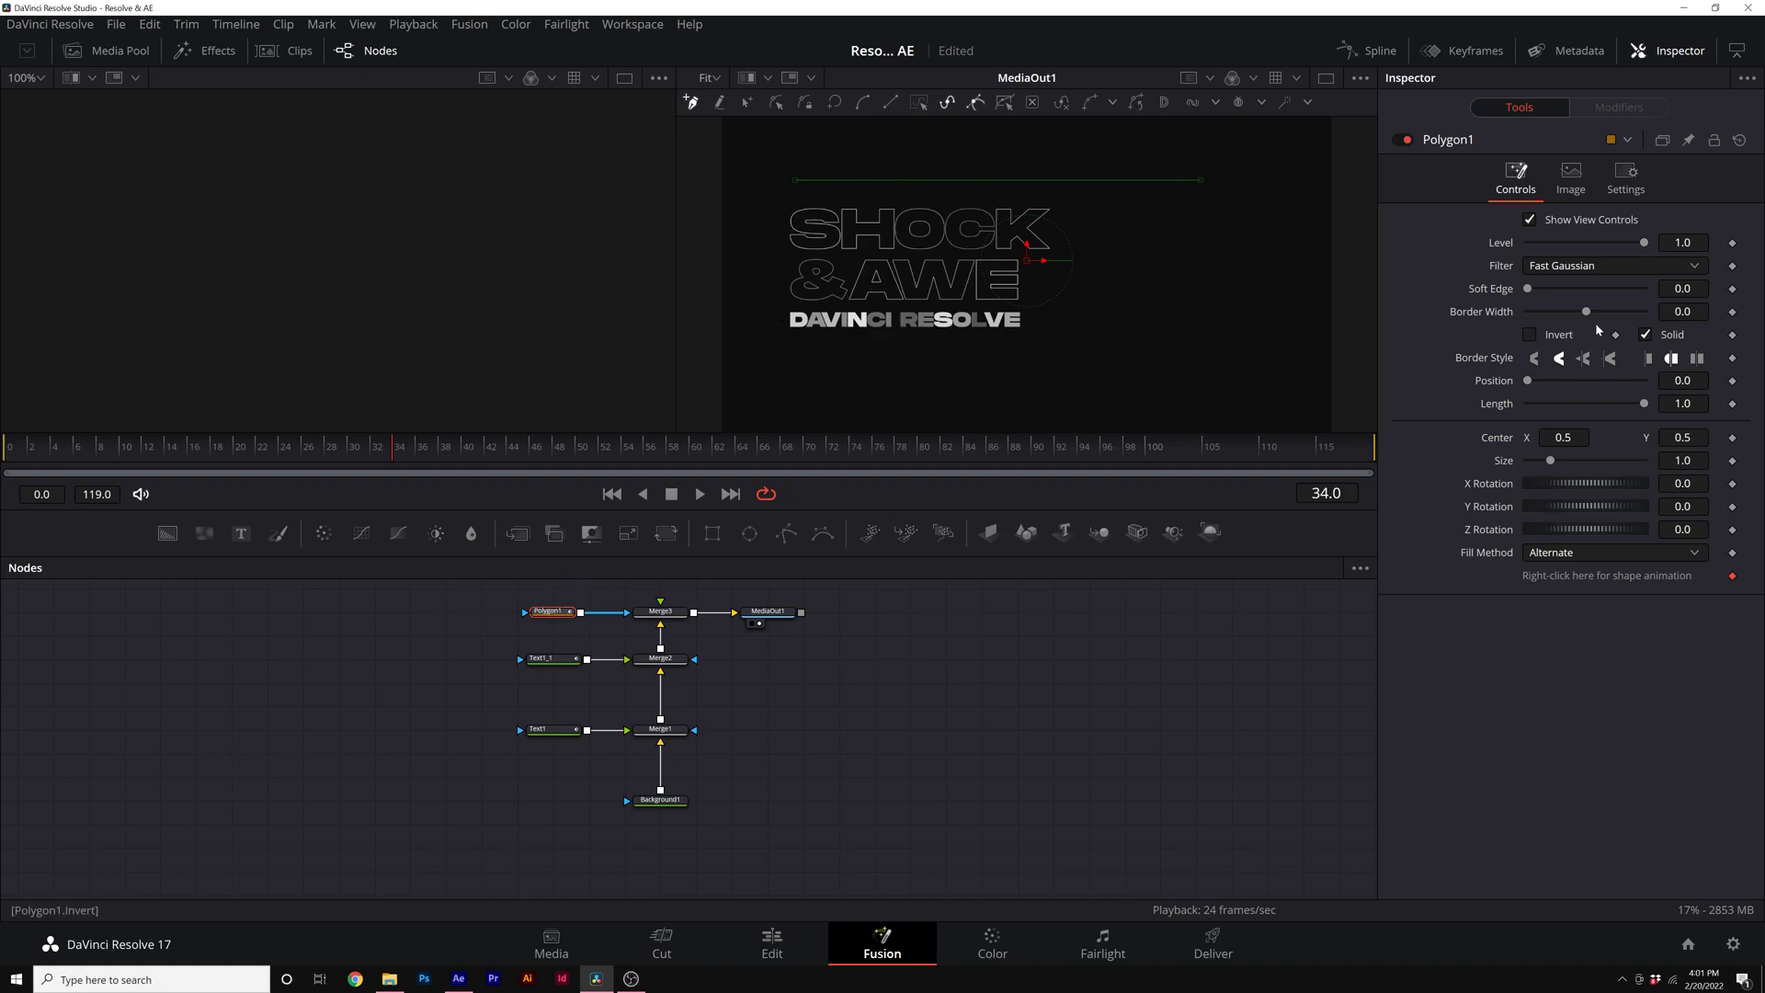
{"action": "left_click_drag", "start_coordinate": [1587, 313], "coordinate": [1598, 318]}
{"action": "left_click", "coordinate": [803, 755]}
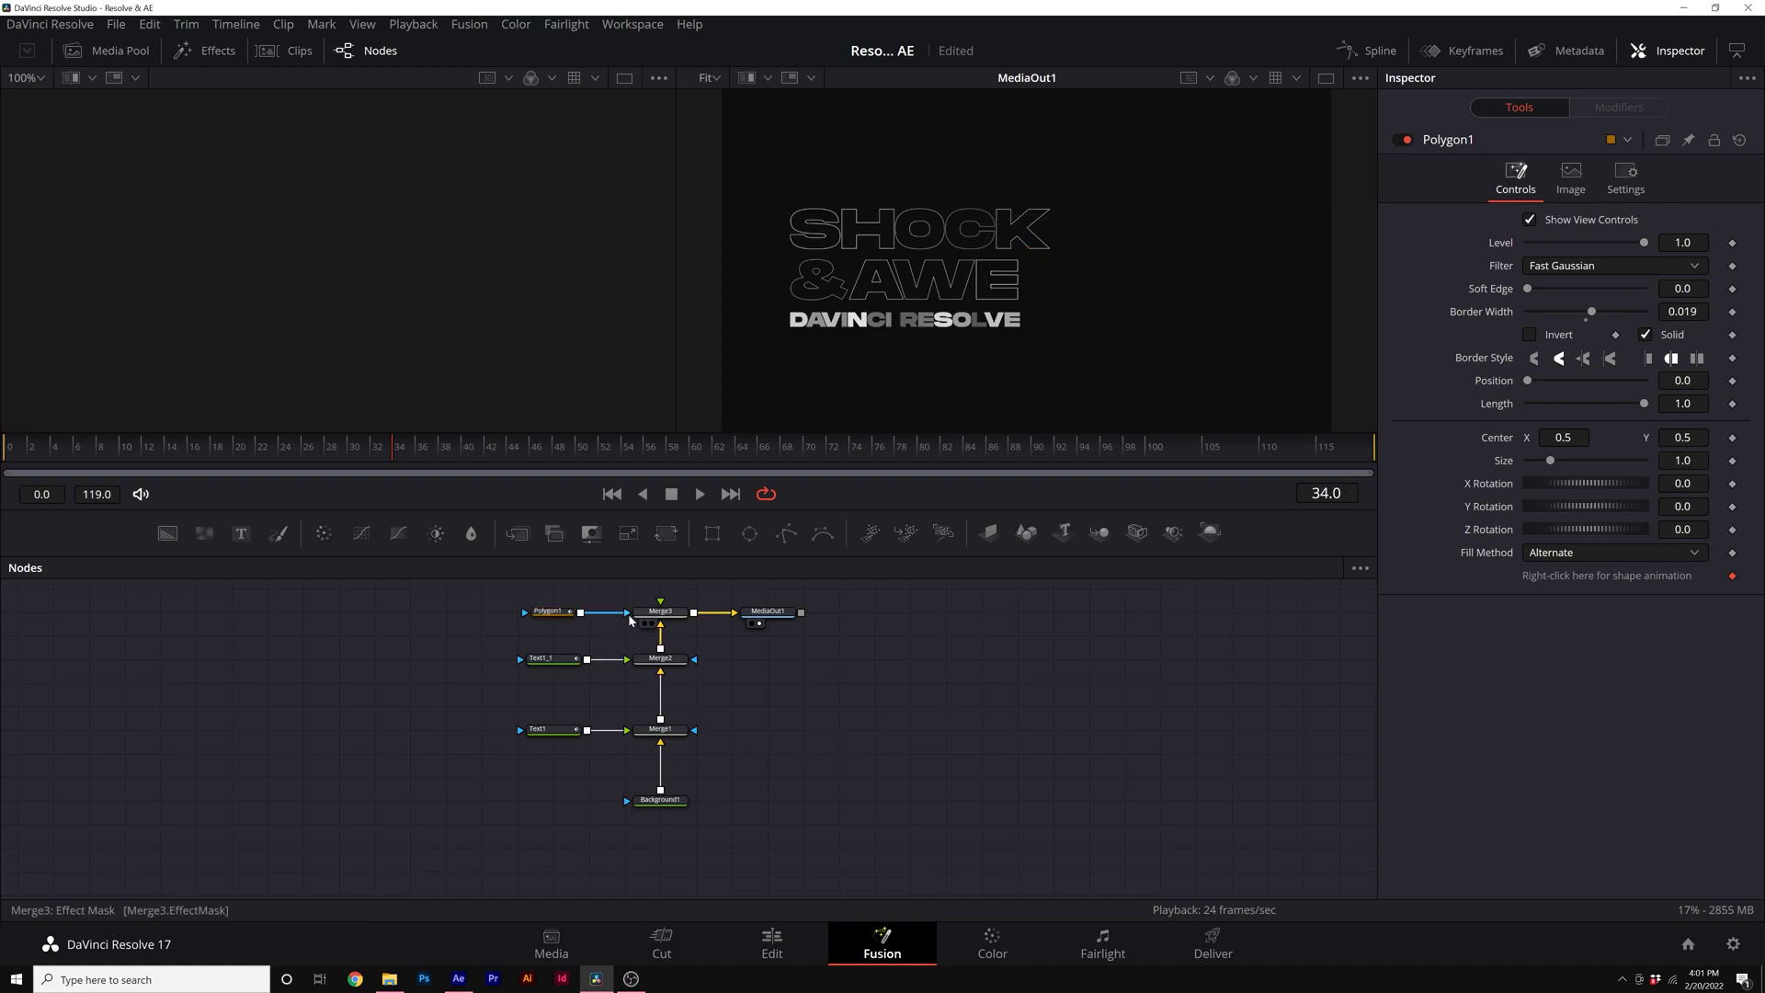
{"action": "mouse_move", "coordinate": [628, 613]}
{"action": "left_mouse_down"}
{"action": "mouse_move", "coordinate": [582, 620]}
{"action": "mouse_move", "coordinate": [624, 619]}
{"action": "left_mouse_up"}
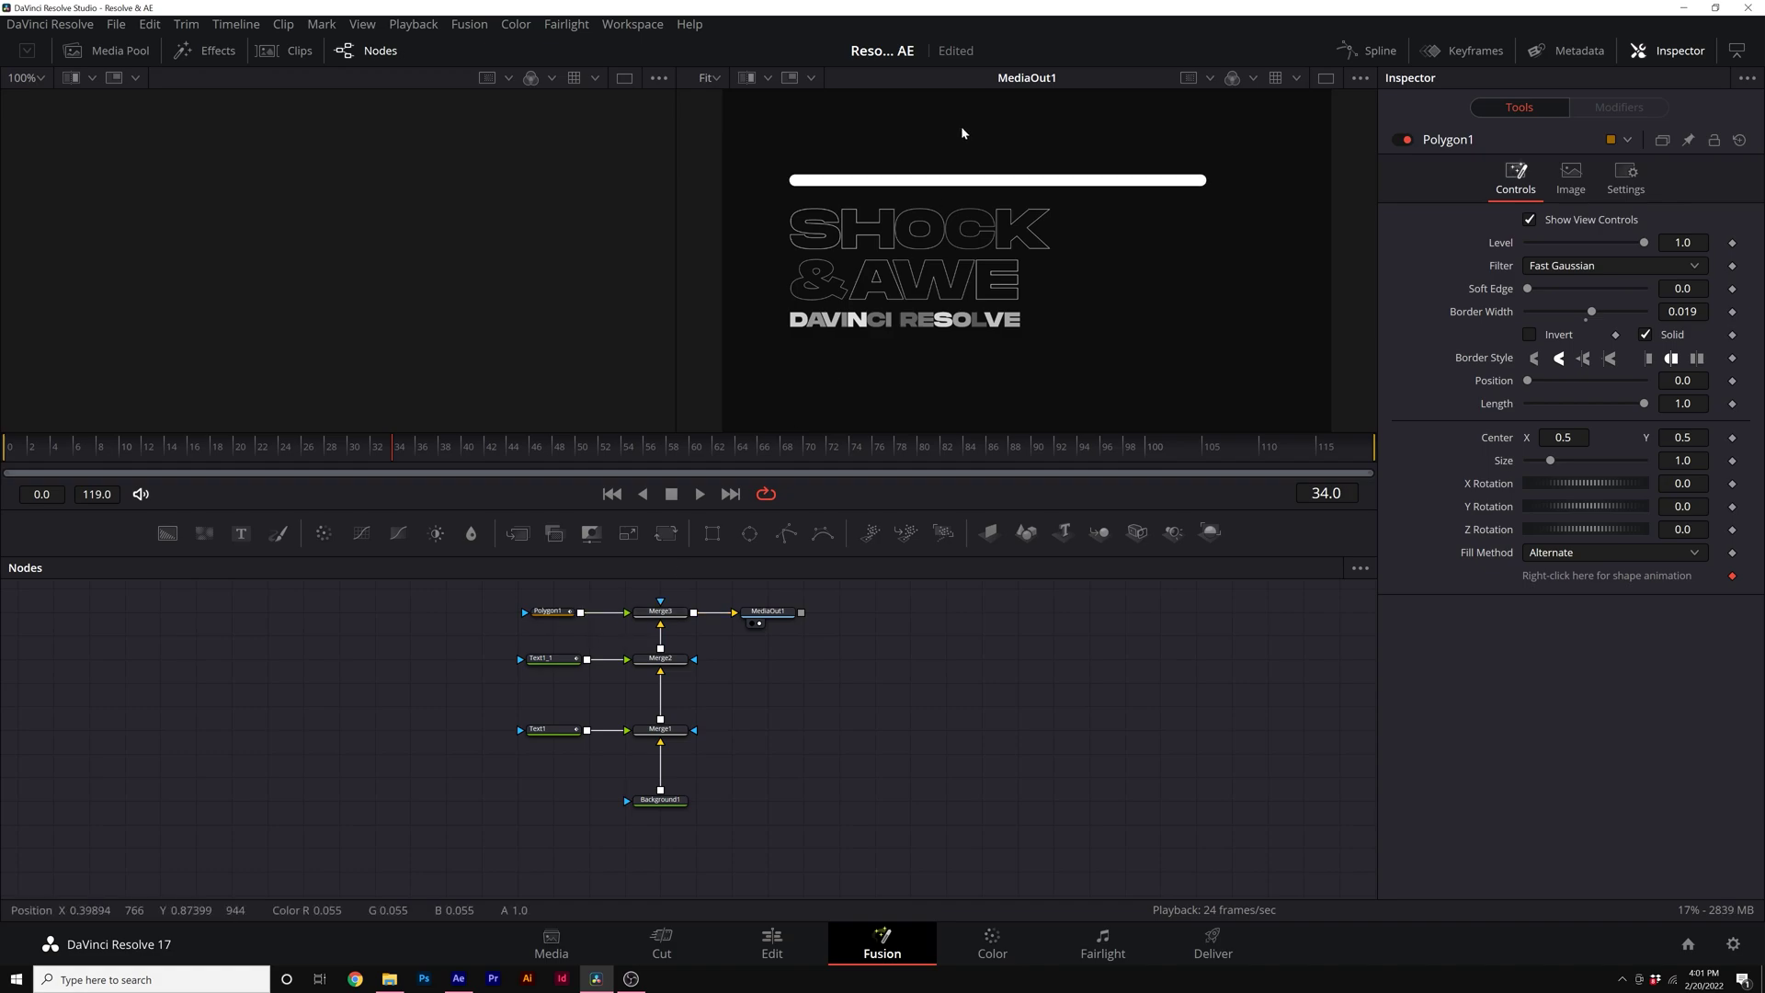
{"action": "left_click_drag", "start_coordinate": [1595, 315], "coordinate": [1590, 315]}
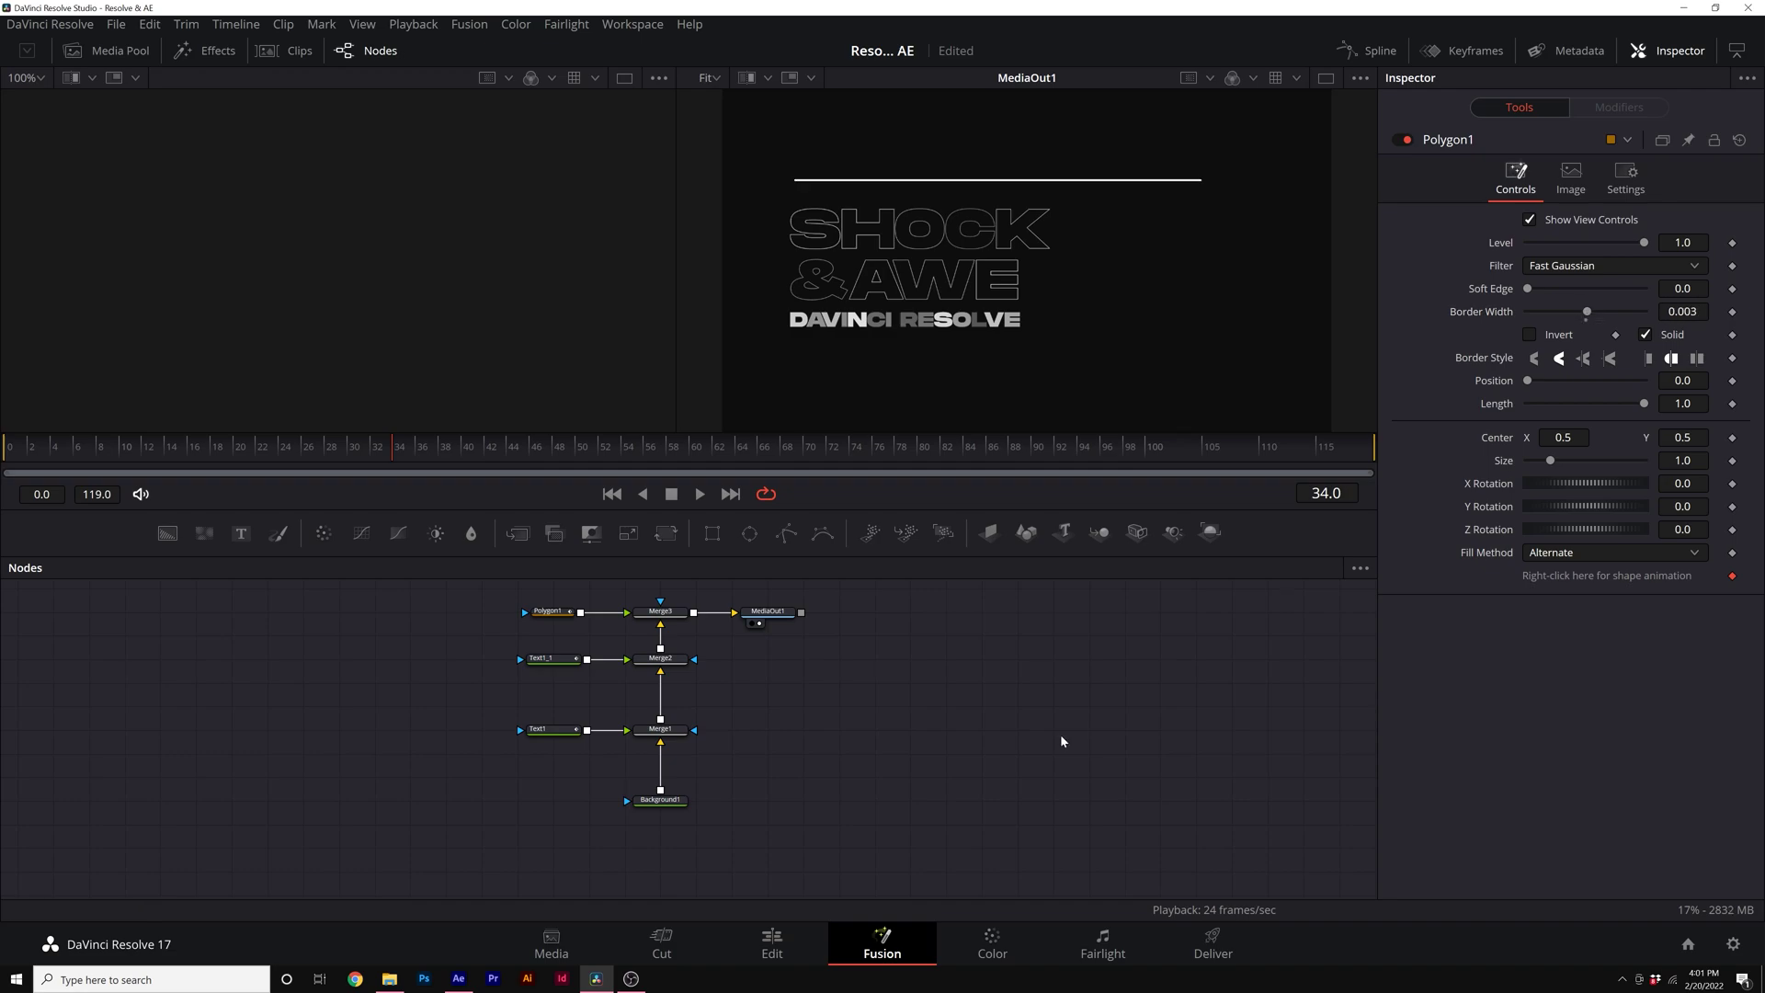
{"action": "left_click_drag", "start_coordinate": [101, 449], "coordinate": [5, 451]}
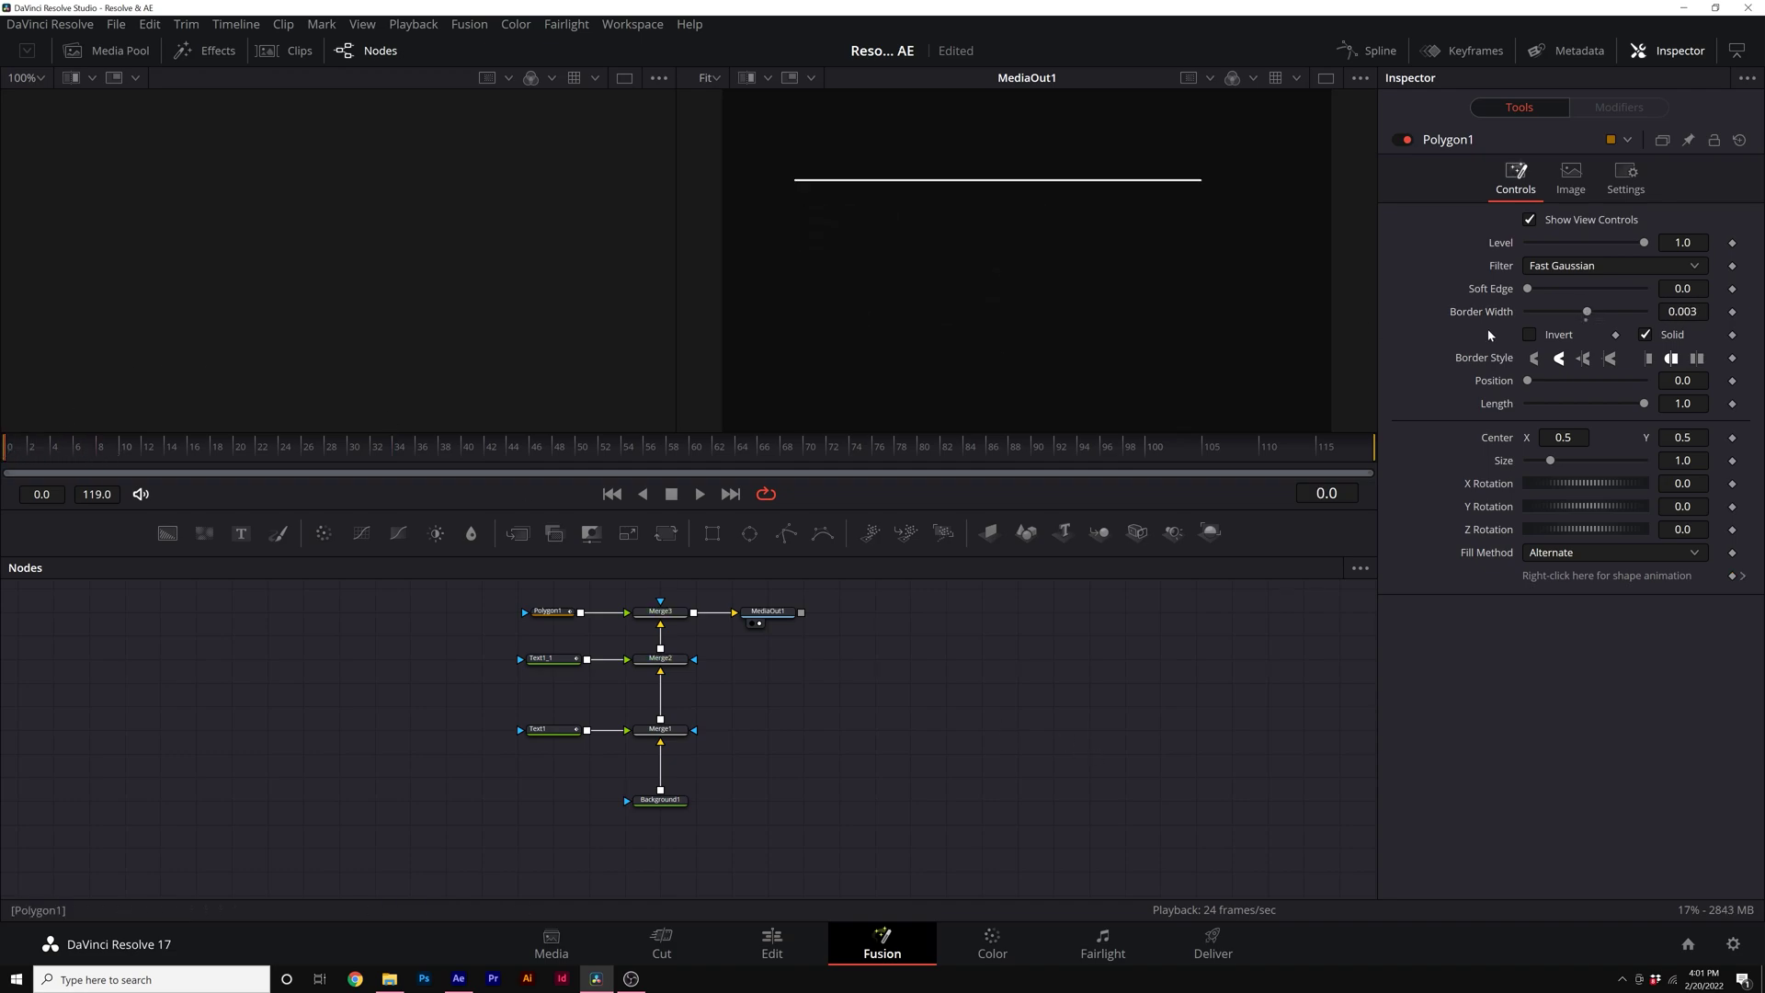
- Keyframe Polygon1 Length at 1.0 on frame 30 and 0.0 on frame 0, then play it
{"action": "left_click_drag", "start_coordinate": [1644, 405], "coordinate": [1515, 384]}
{"action": "mouse_move", "coordinate": [1644, 404]}
{"action": "left_mouse_down"}
{"action": "mouse_move", "coordinate": [1567, 409]}
{"action": "mouse_move", "coordinate": [1643, 404]}
{"action": "left_mouse_up"}
{"action": "left_click_drag", "start_coordinate": [304, 451], "coordinate": [351, 453]}
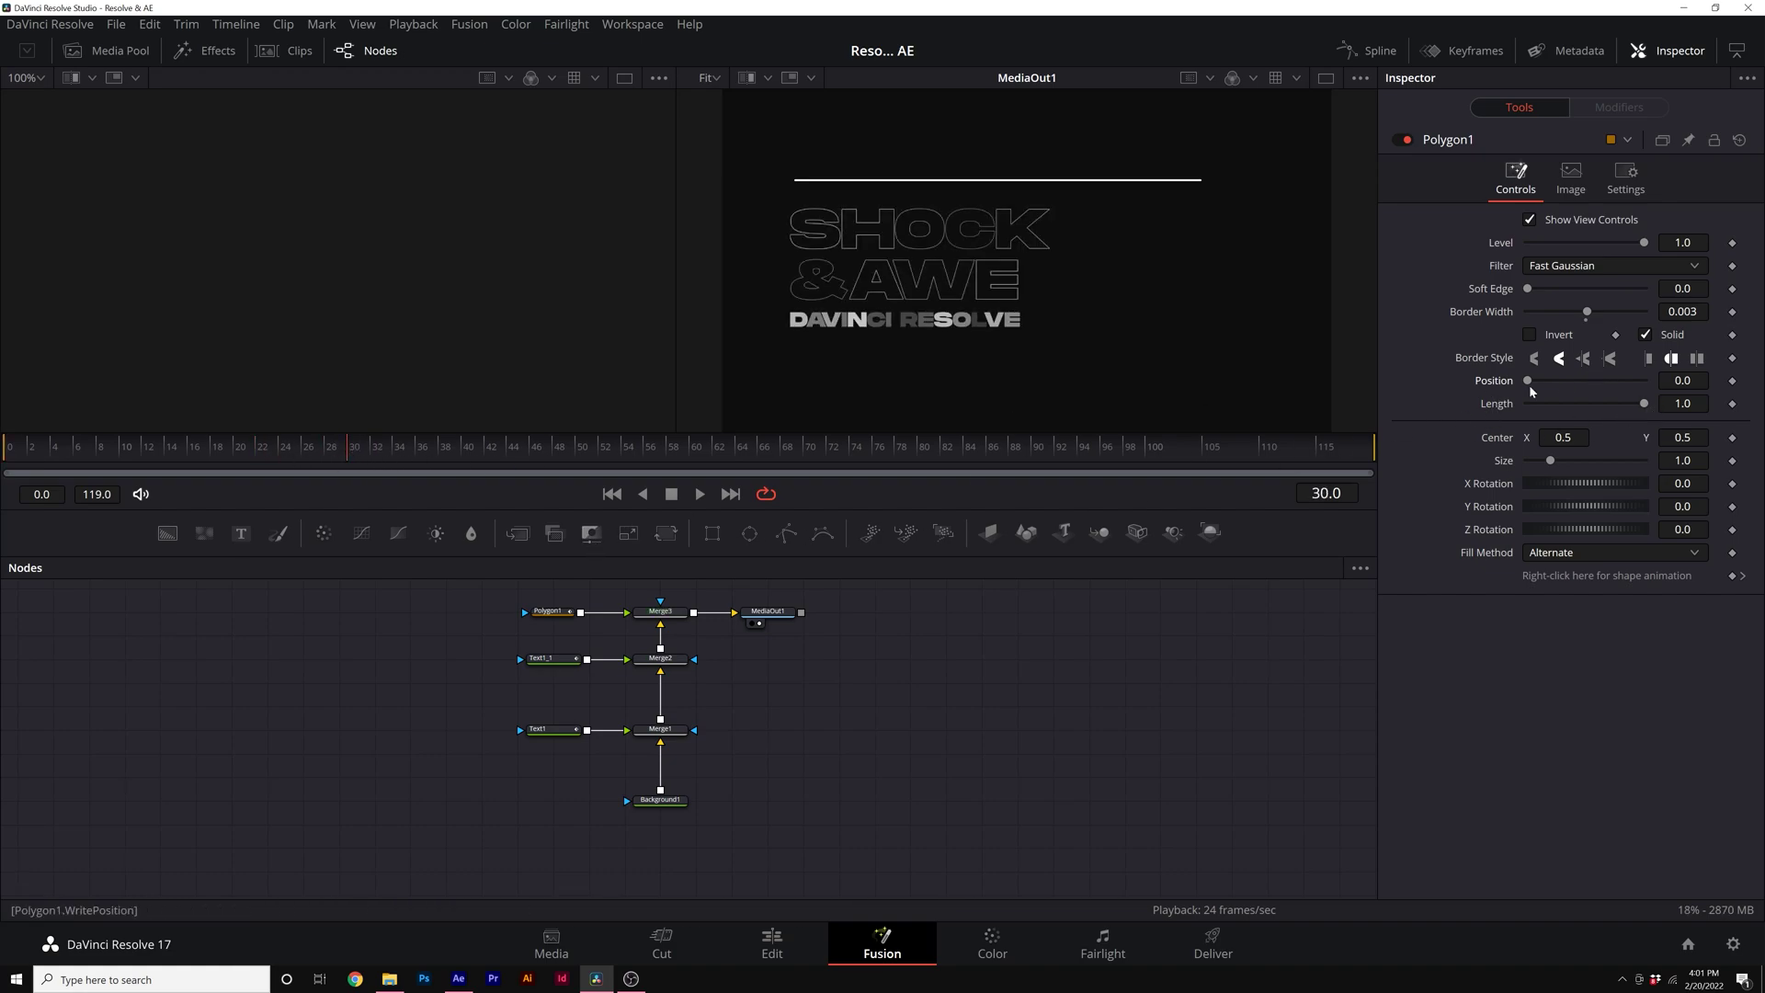
{"action": "left_click", "coordinate": [1734, 405]}
{"action": "left_click_drag", "start_coordinate": [137, 445], "coordinate": [9, 446]}
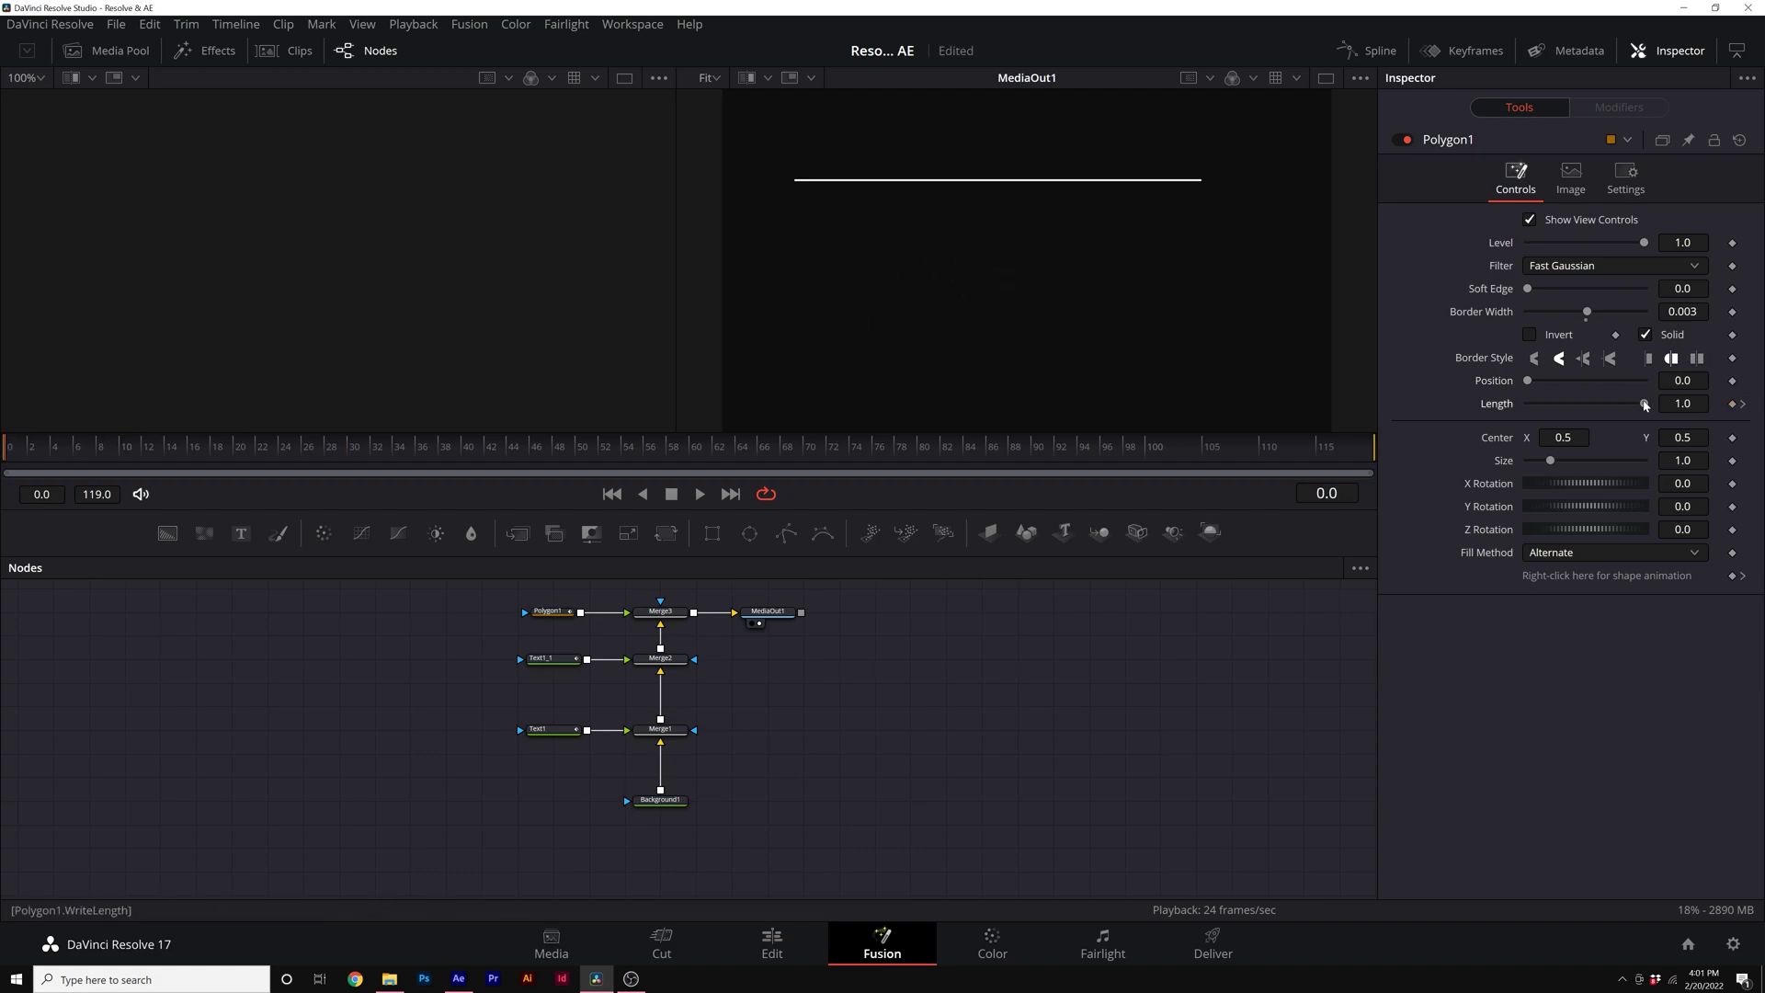
{"action": "left_click_drag", "start_coordinate": [1643, 403], "coordinate": [1431, 418]}
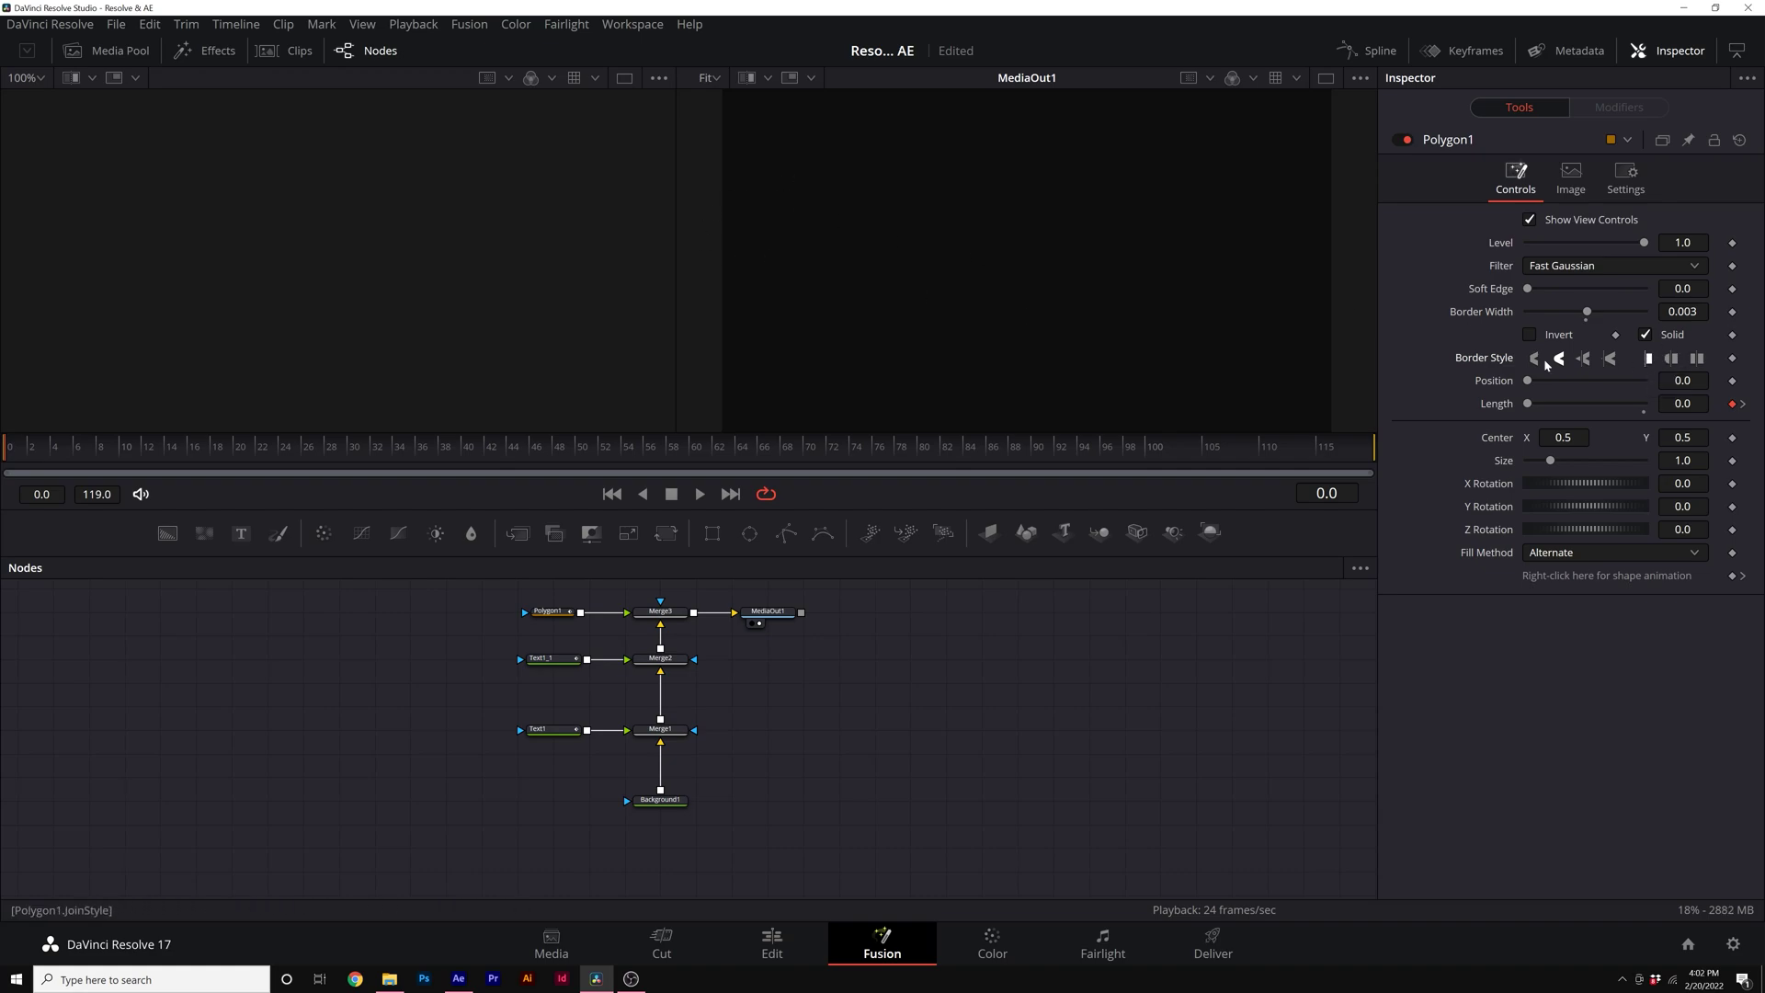
{"action": "key", "text": "space"}
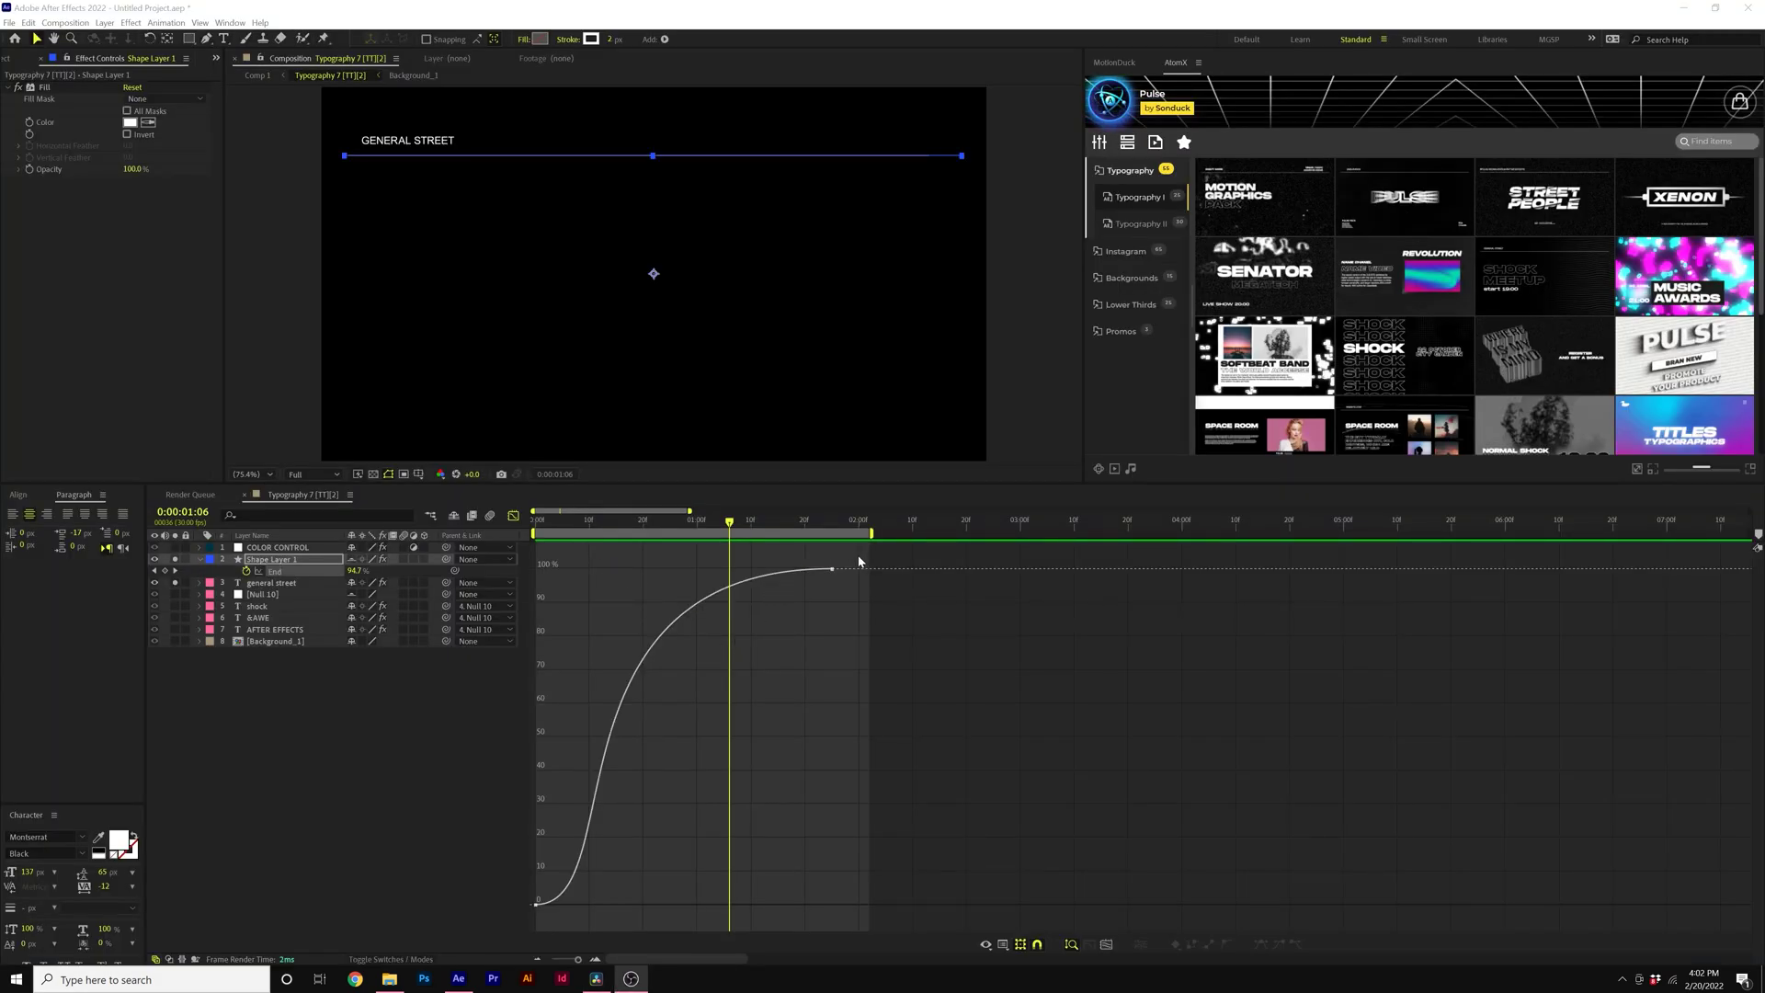
- Inspect the End curve keyframes in After Effects' Graph Editor, then return to Resolve
{"action": "left_click_drag", "start_coordinate": [856, 555], "coordinate": [493, 908]}
{"action": "left_click", "coordinate": [851, 716]}
{"action": "left_click", "coordinate": [596, 979]}
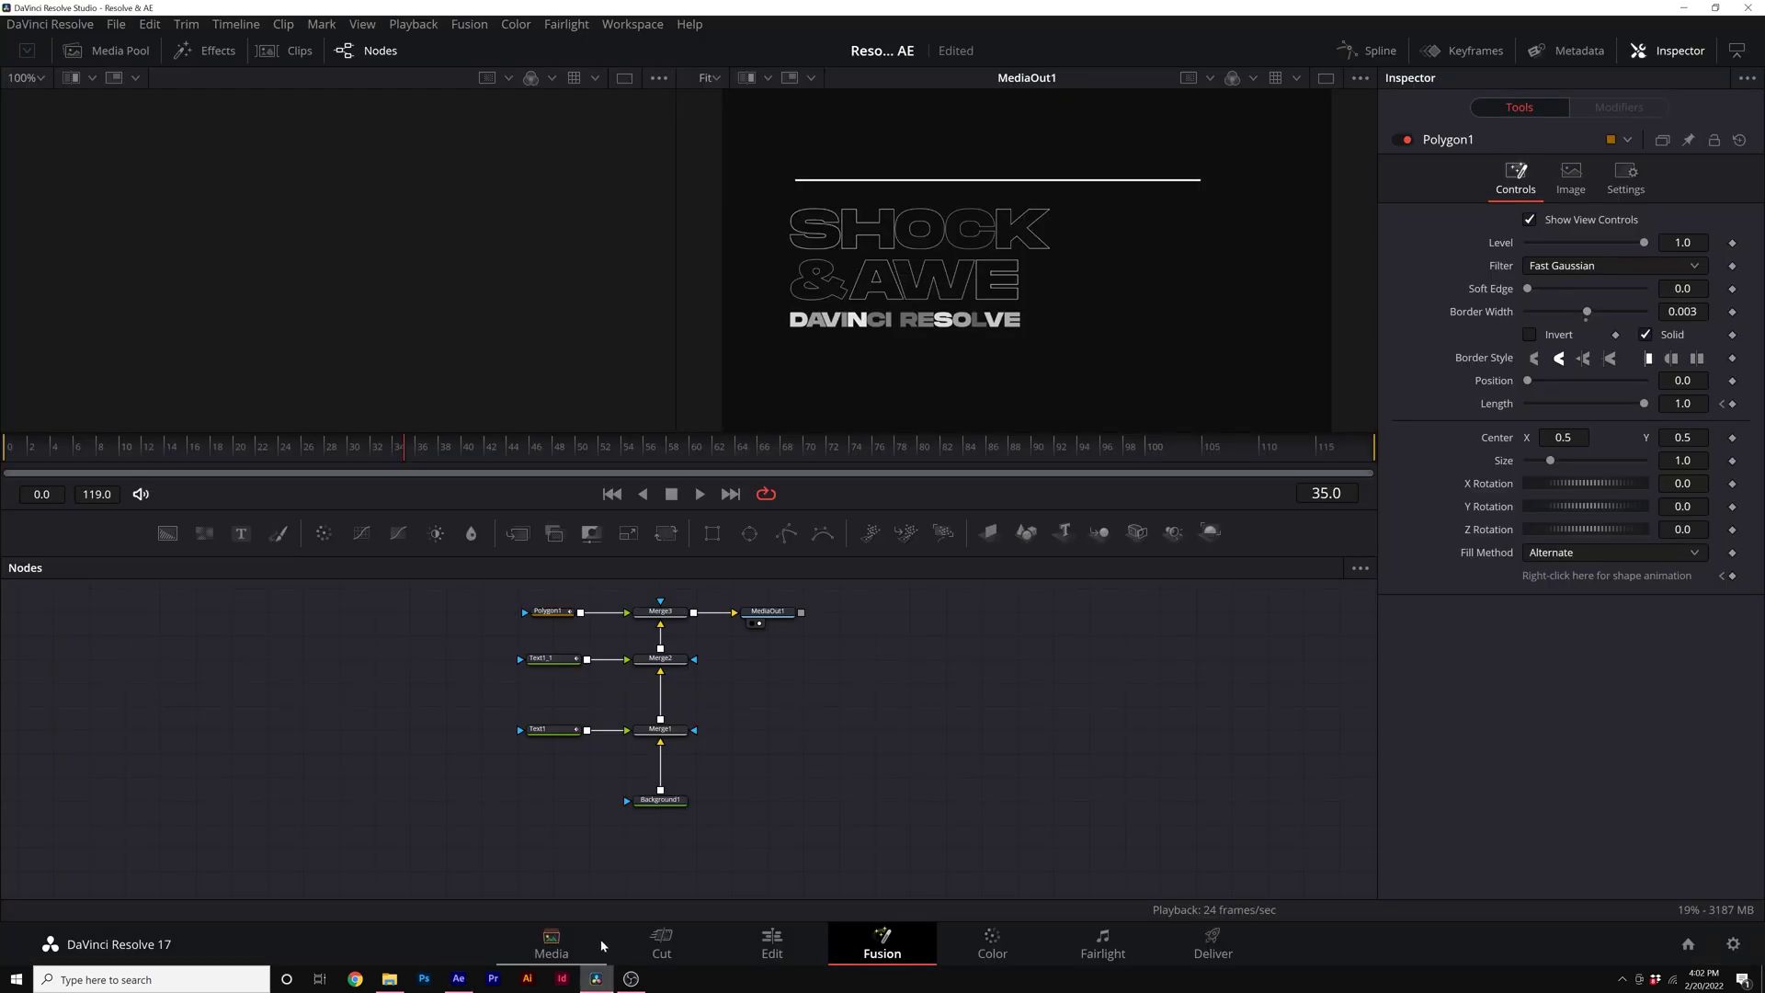
- Show only Polygon1's Length curve in the Spline editor, zoomed to fit
{"action": "left_click", "coordinate": [556, 612]}
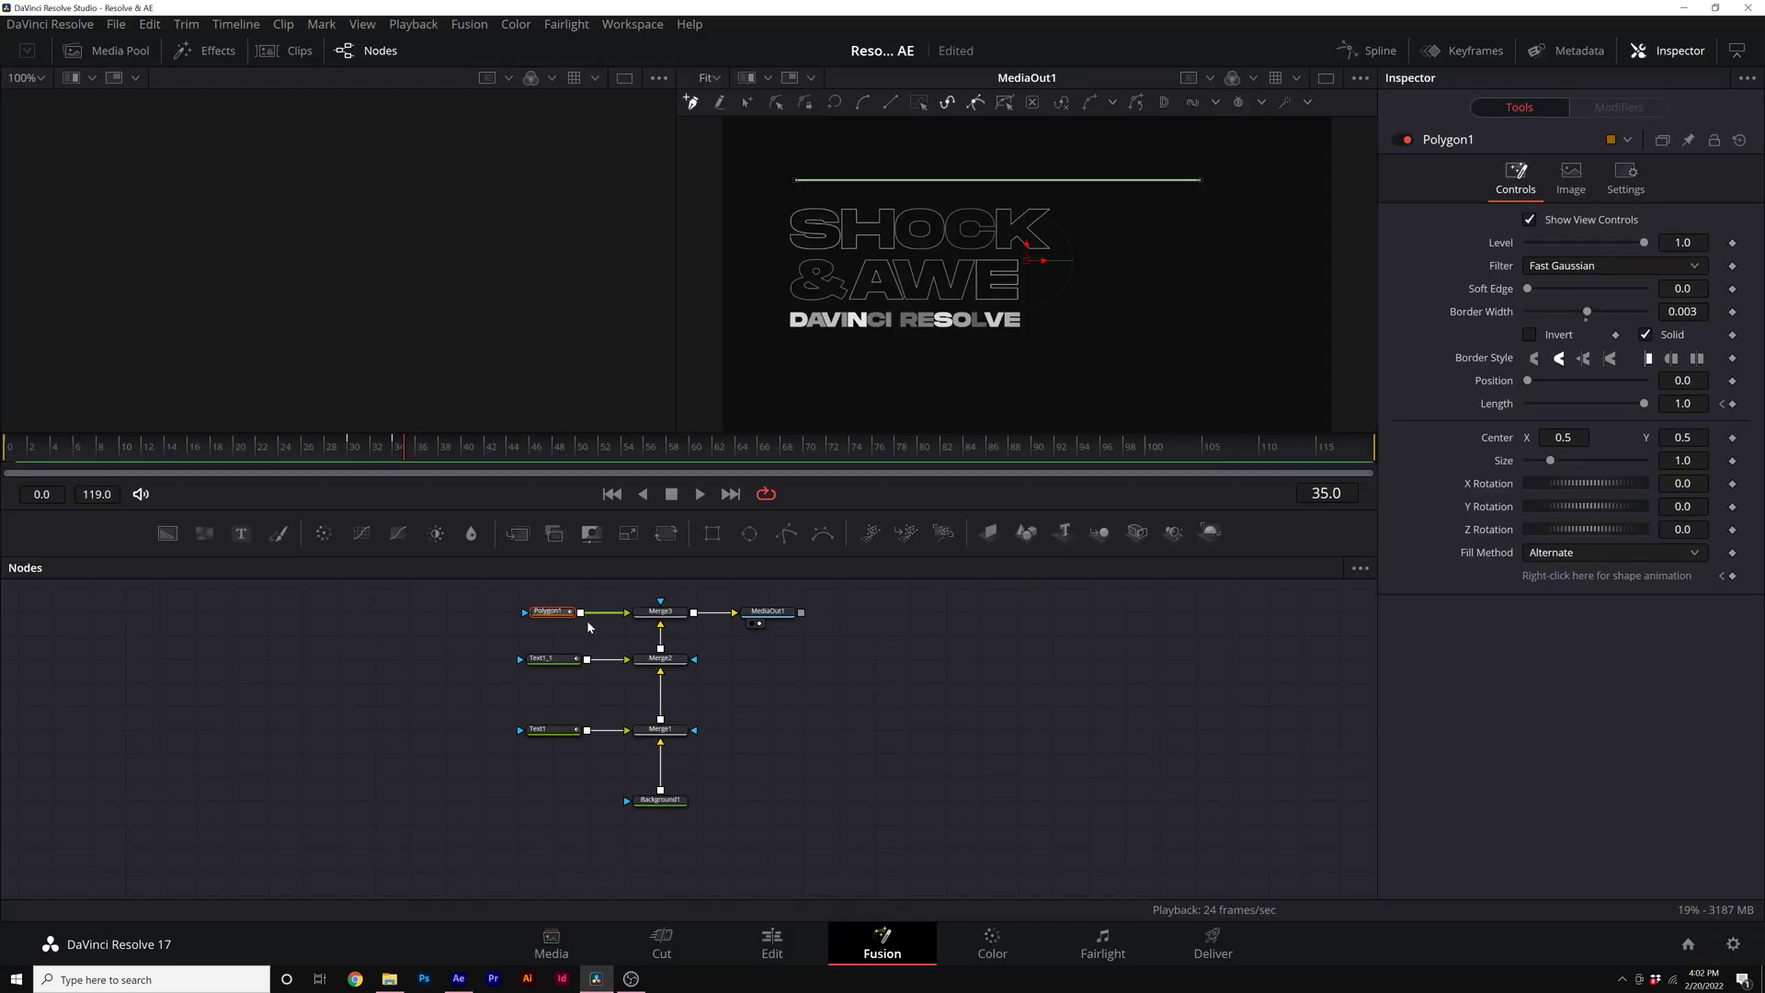
{"action": "left_click", "coordinate": [1374, 55]}
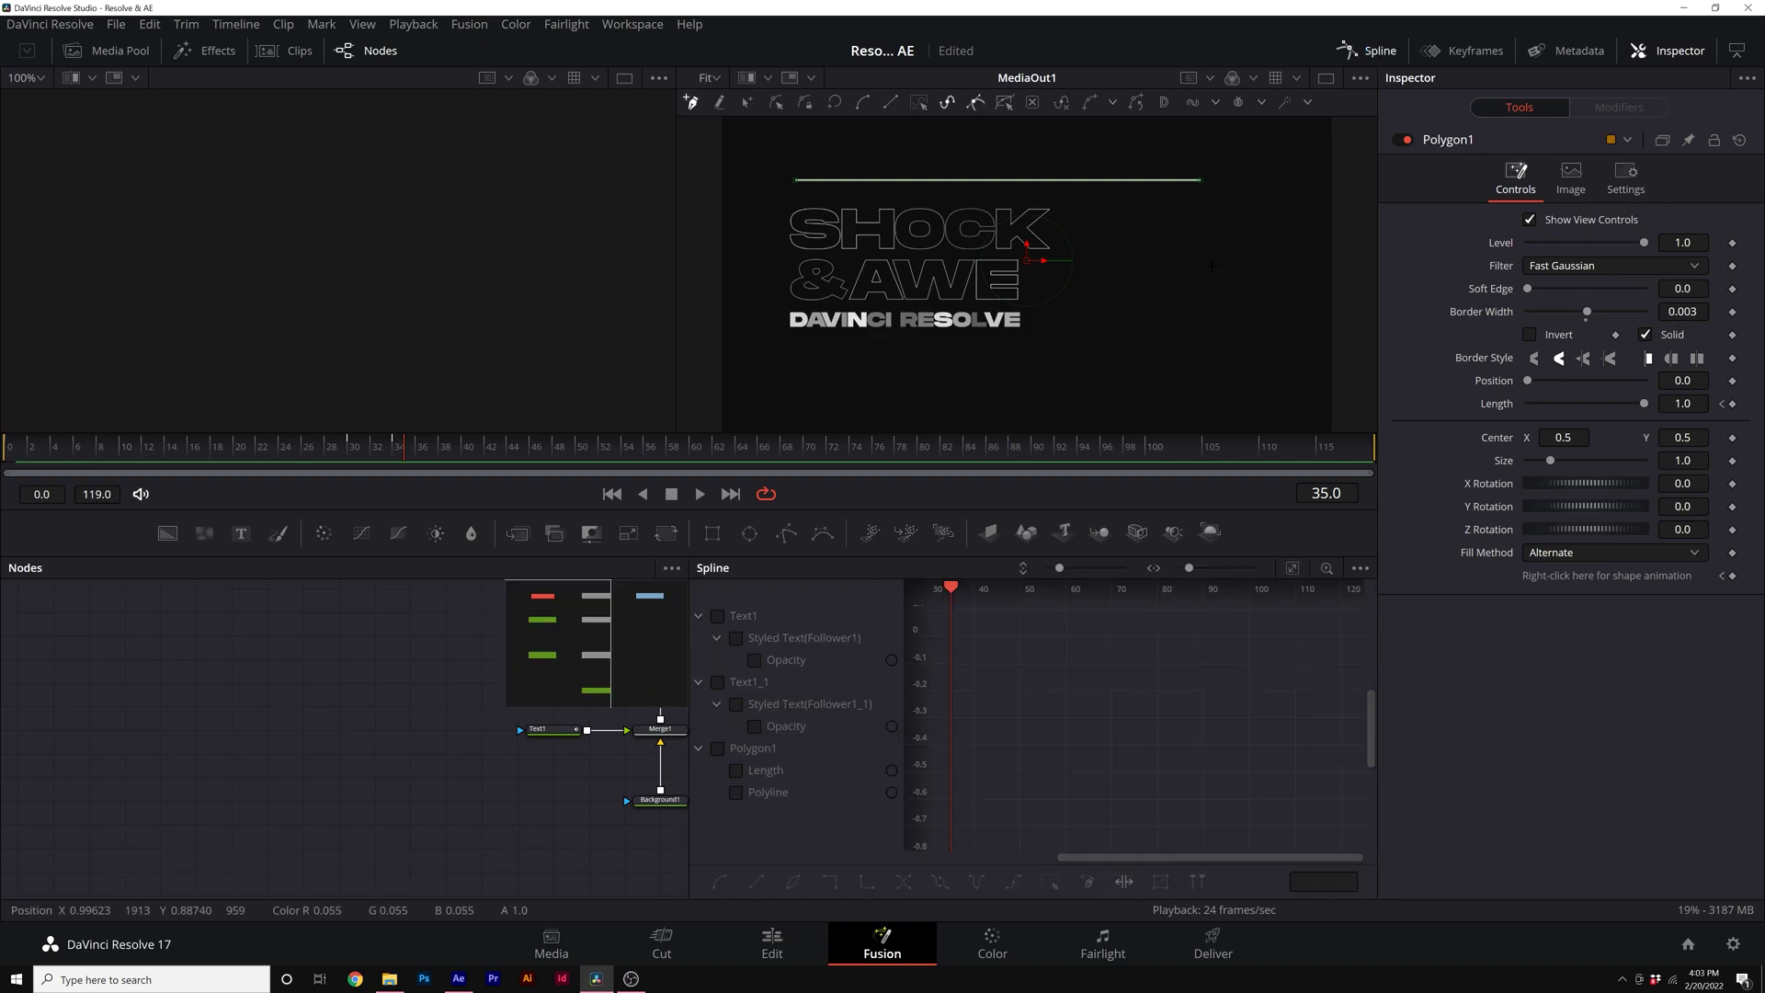
{"action": "left_click", "coordinate": [726, 749]}
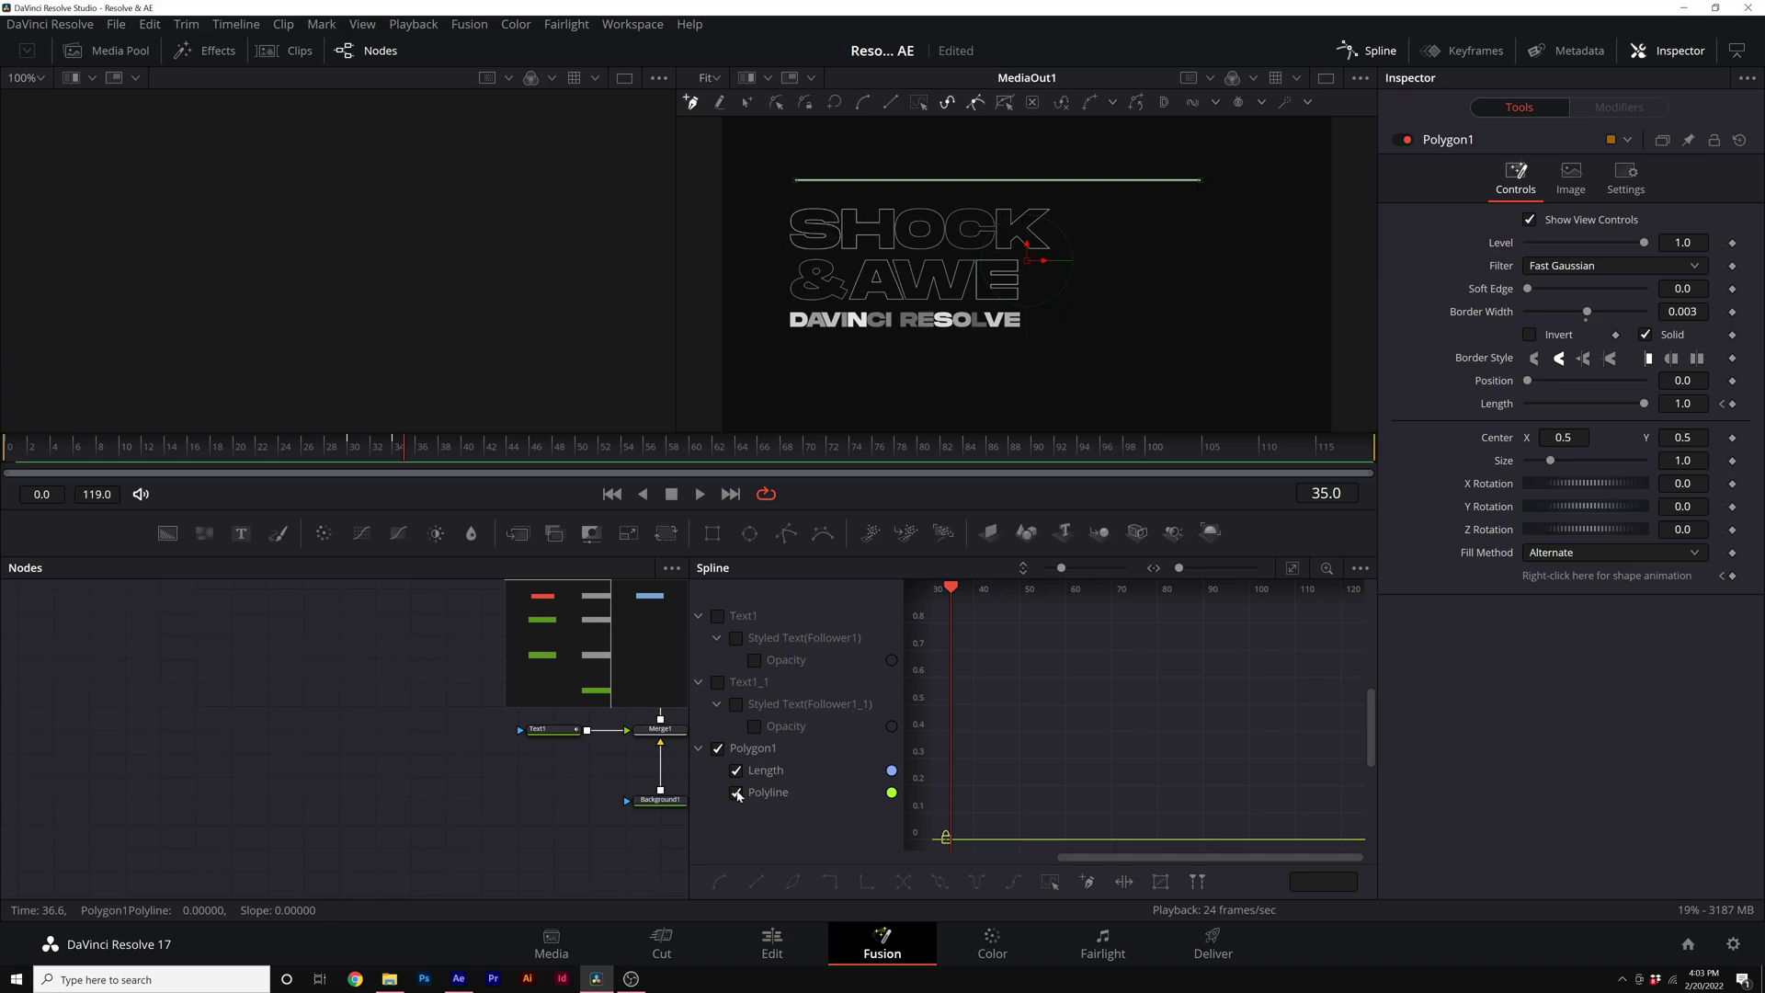
{"action": "left_click", "coordinate": [736, 793]}
{"action": "left_click_drag", "start_coordinate": [906, 796], "coordinate": [906, 769]}
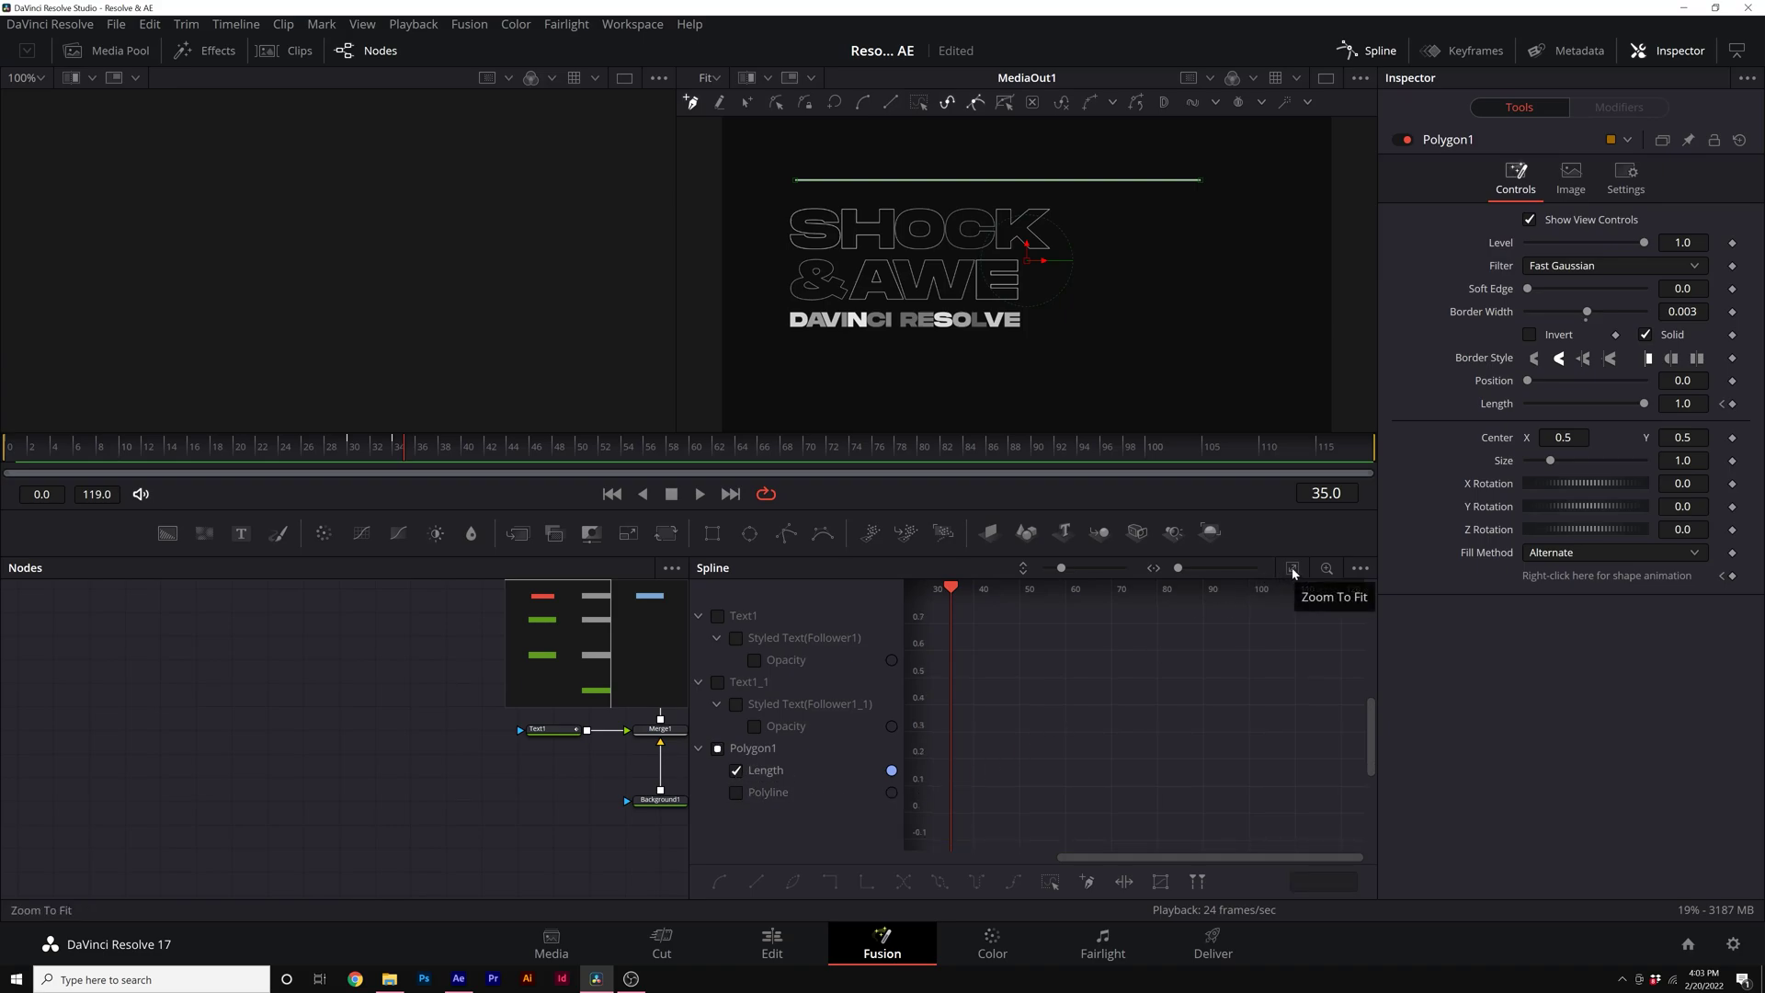
{"action": "left_click", "coordinate": [1292, 570]}
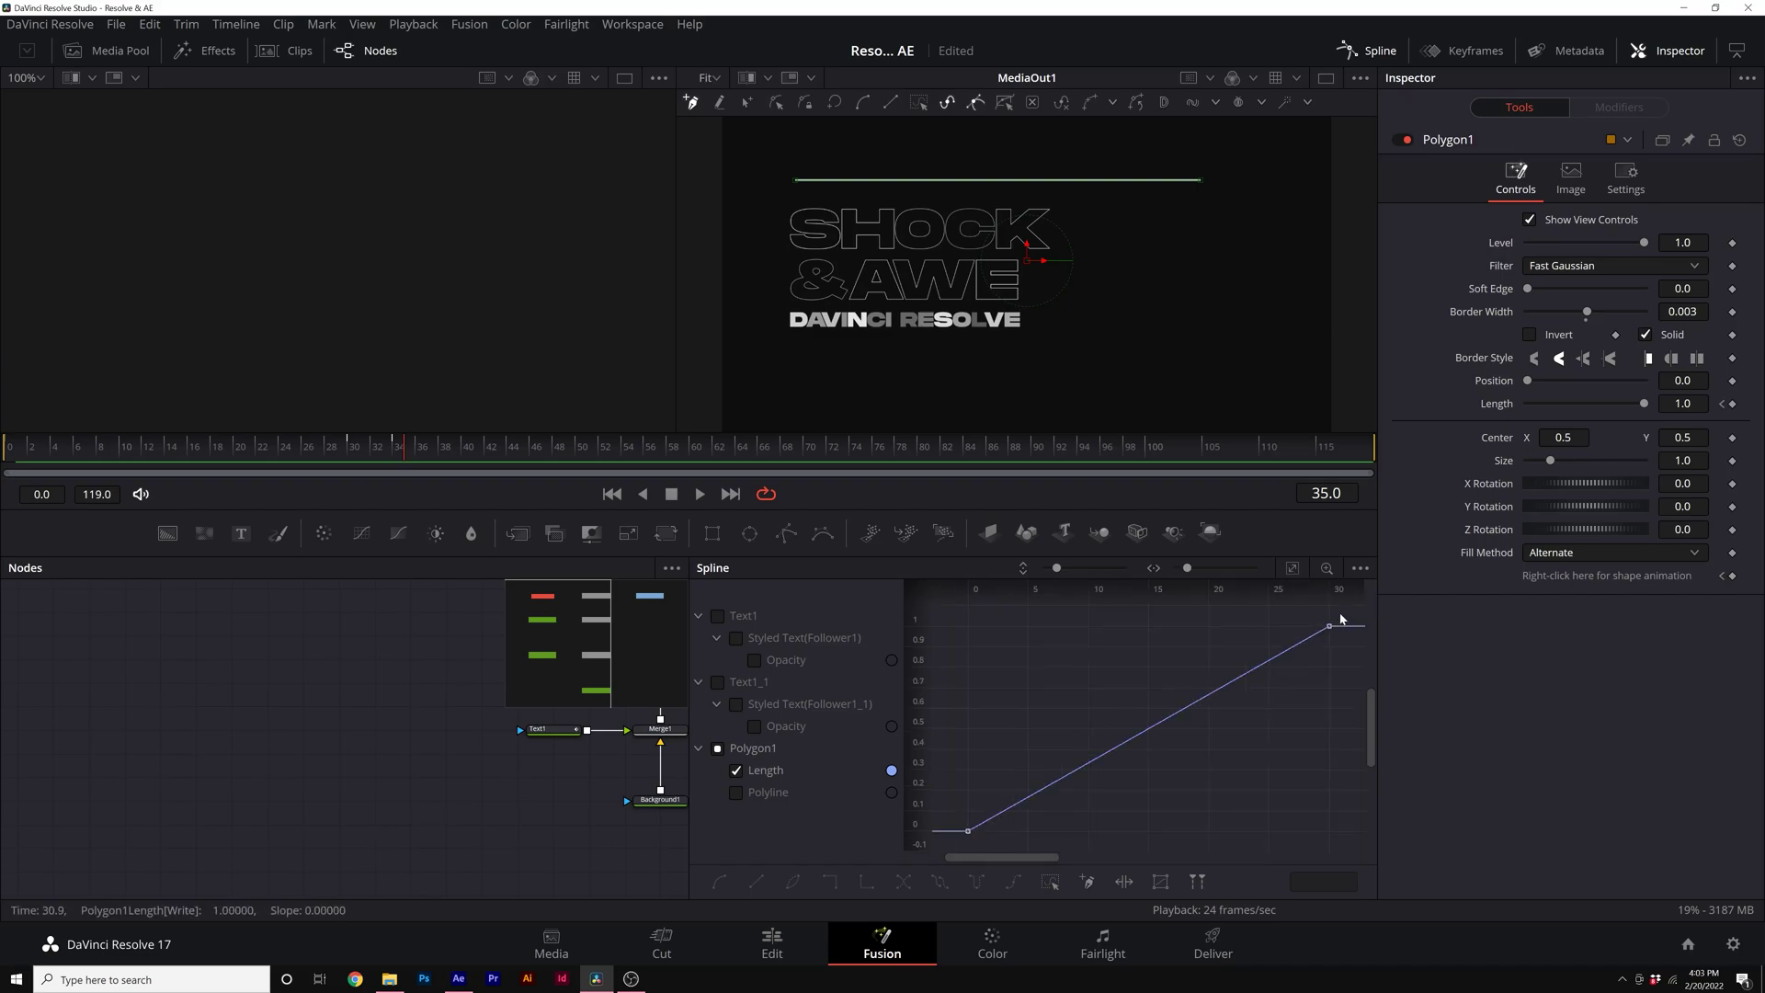
- Smooth both Length keyframes and drag their tangents for a slow draw-on and quick finish, then preview
{"action": "left_click_drag", "start_coordinate": [1343, 619], "coordinate": [960, 838]}
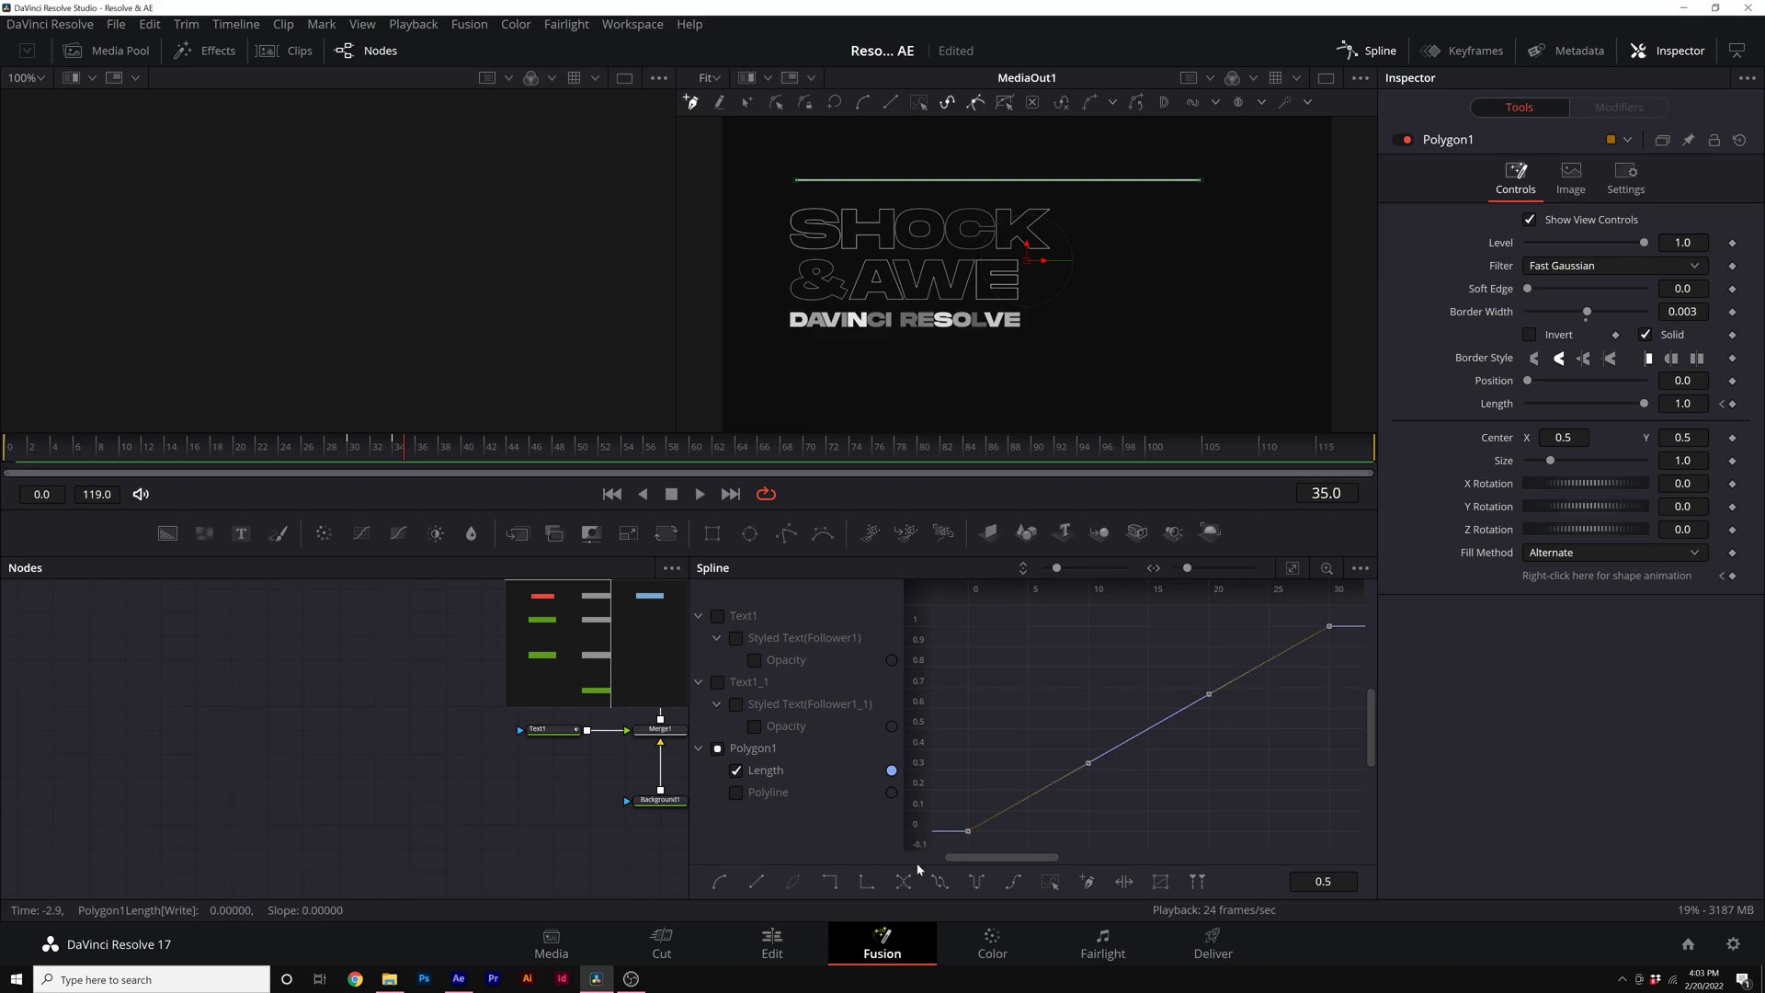
{"action": "left_click", "coordinate": [720, 883]}
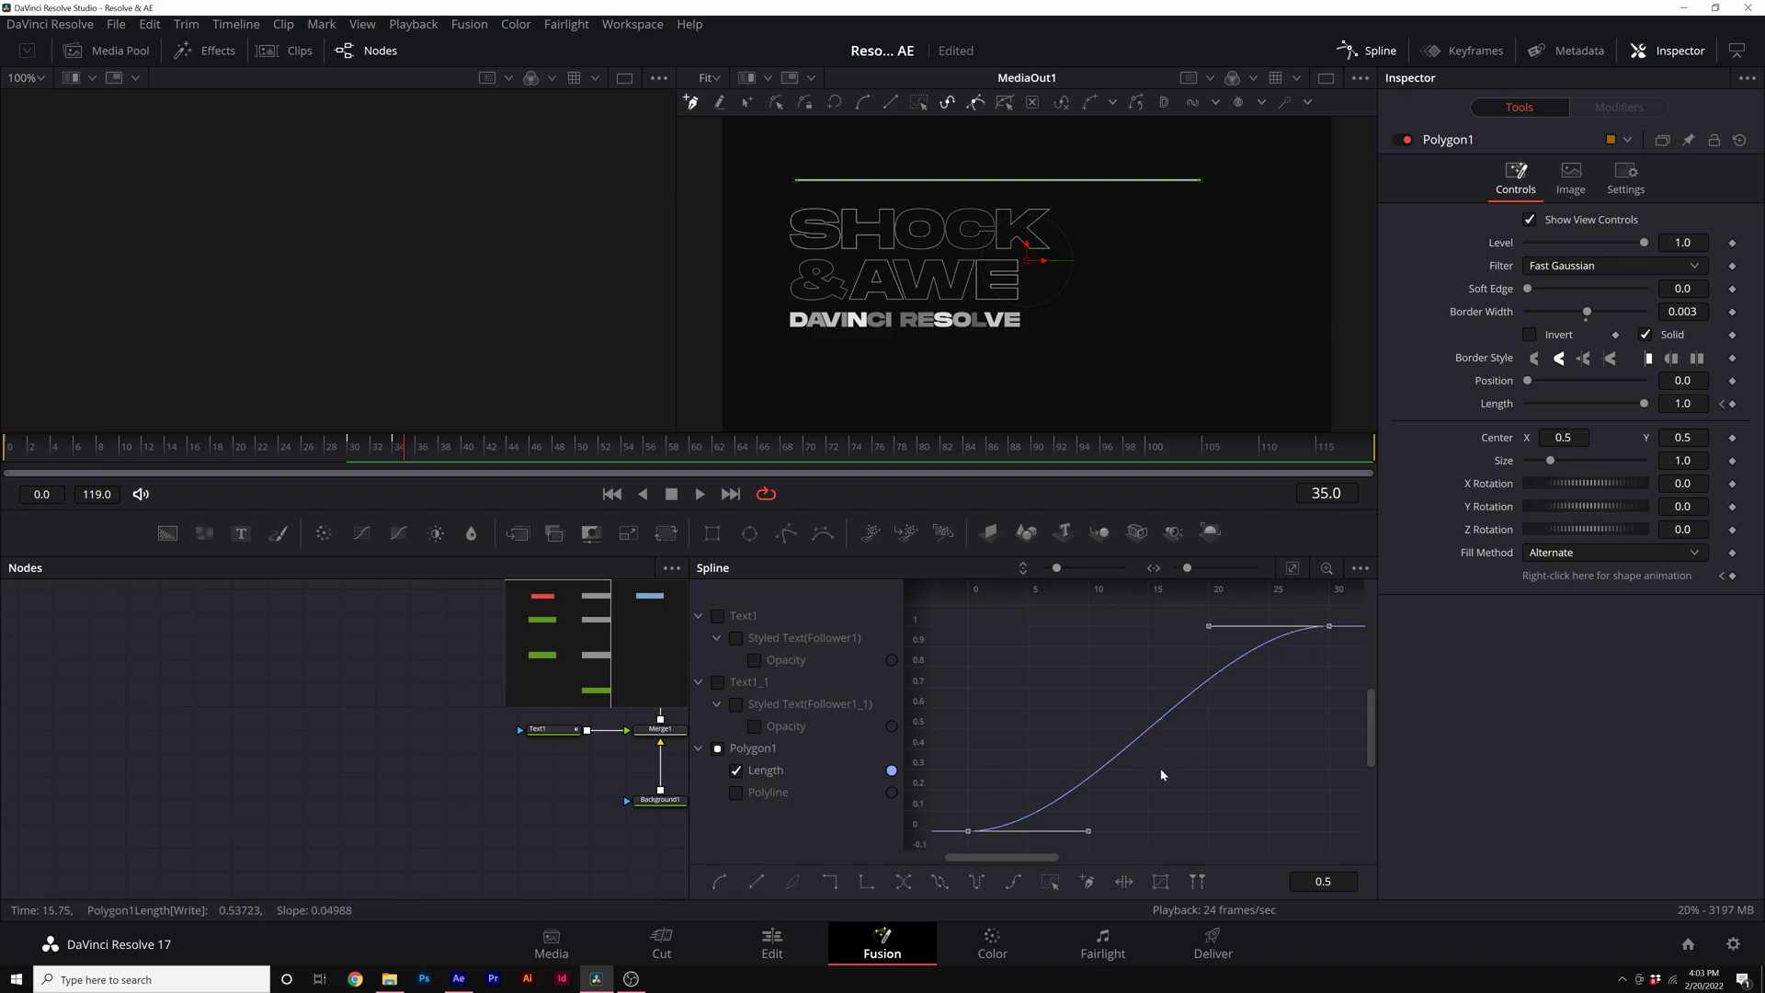
{"action": "left_click_drag", "start_coordinate": [1088, 830], "coordinate": [1301, 830]}
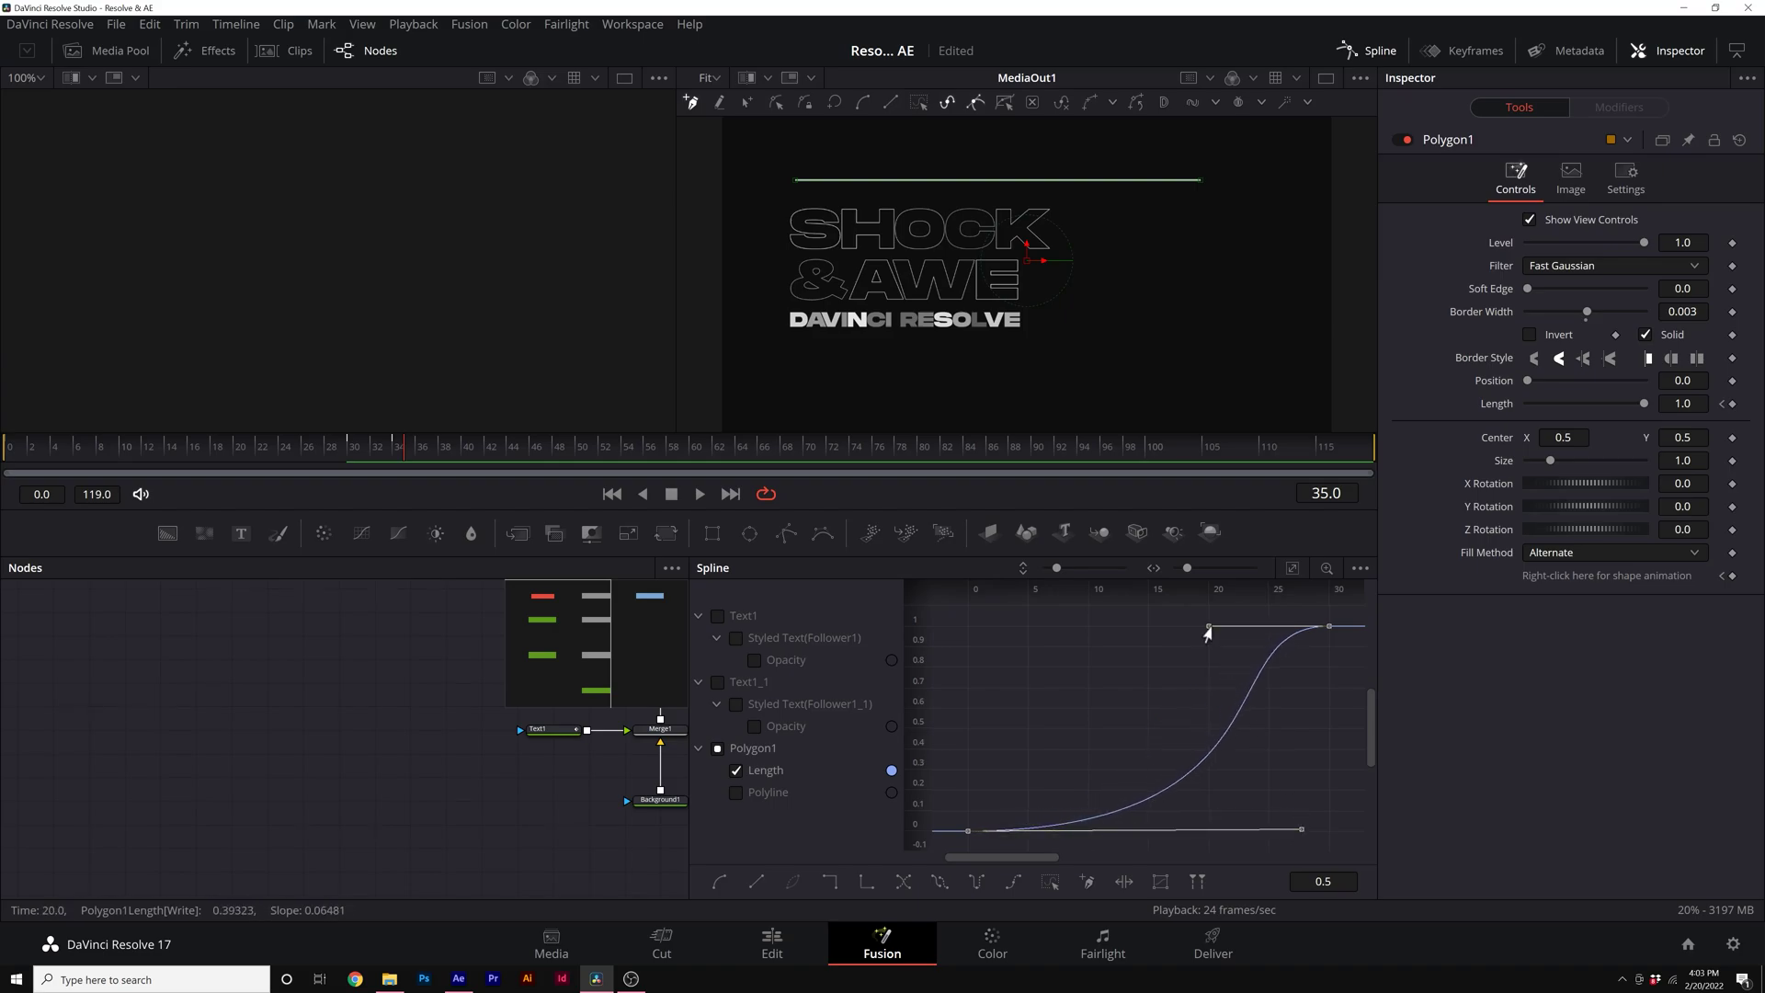
{"action": "left_click_drag", "start_coordinate": [1209, 632], "coordinate": [965, 629]}
{"action": "key", "text": "space"}
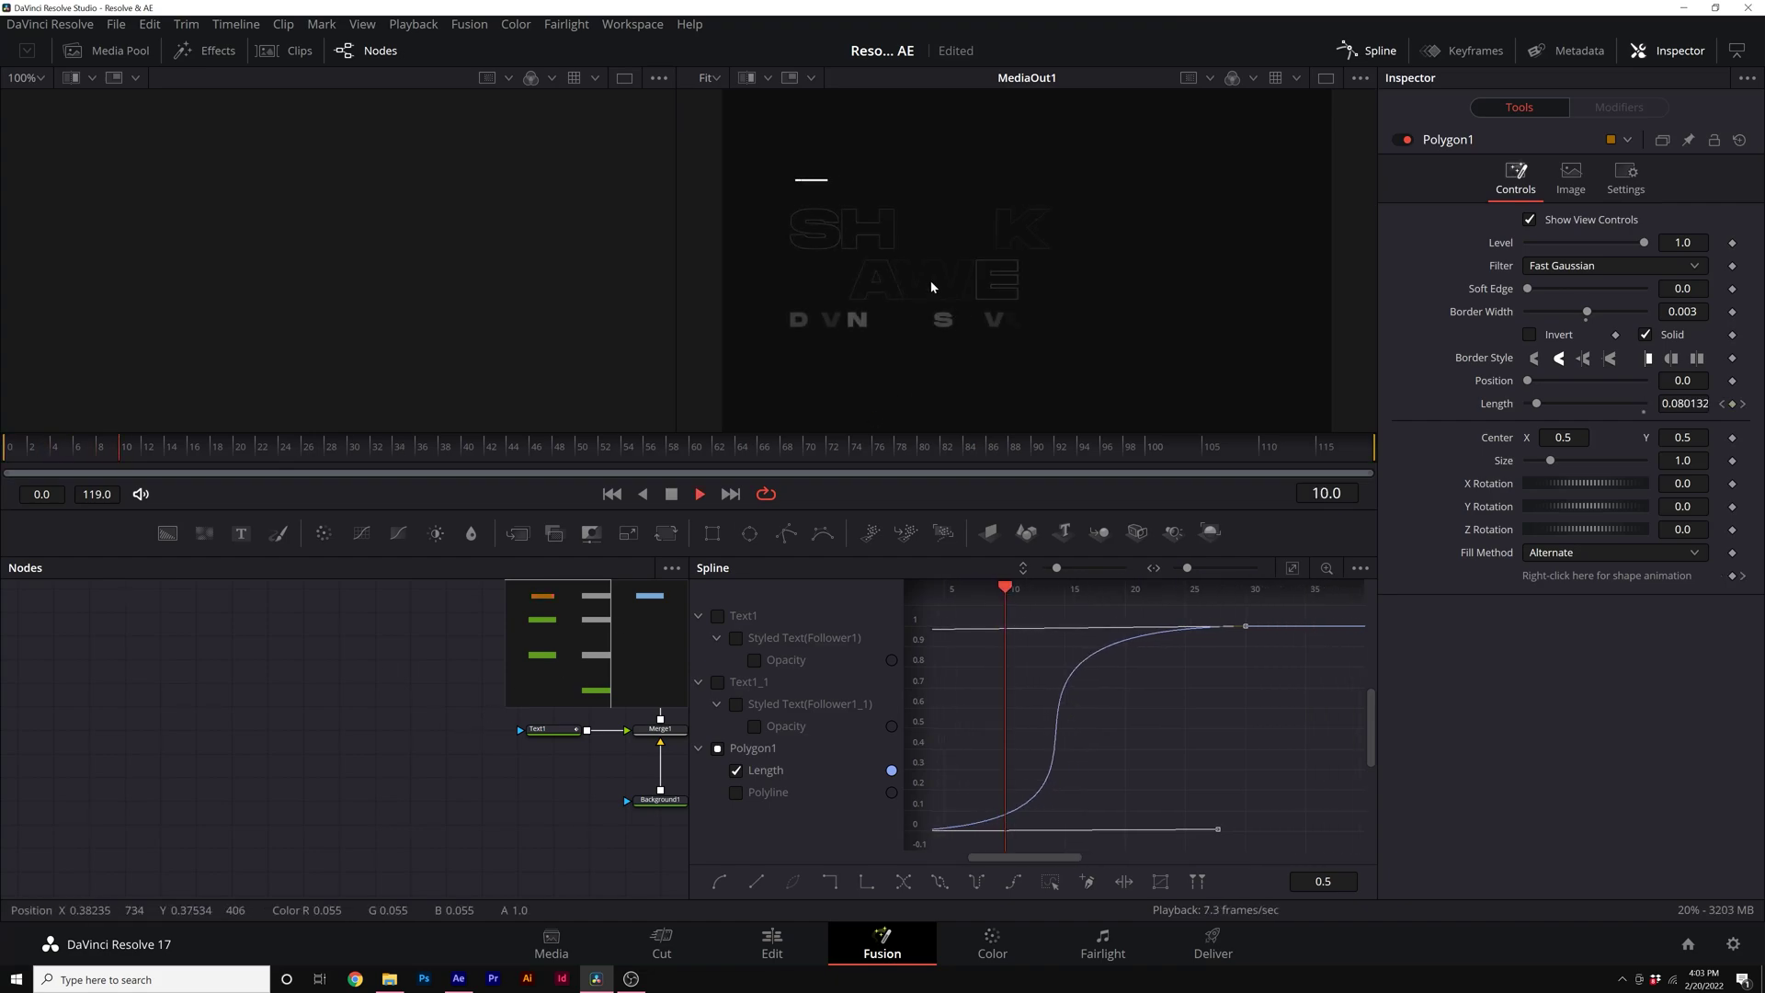
{"action": "key", "text": "space"}
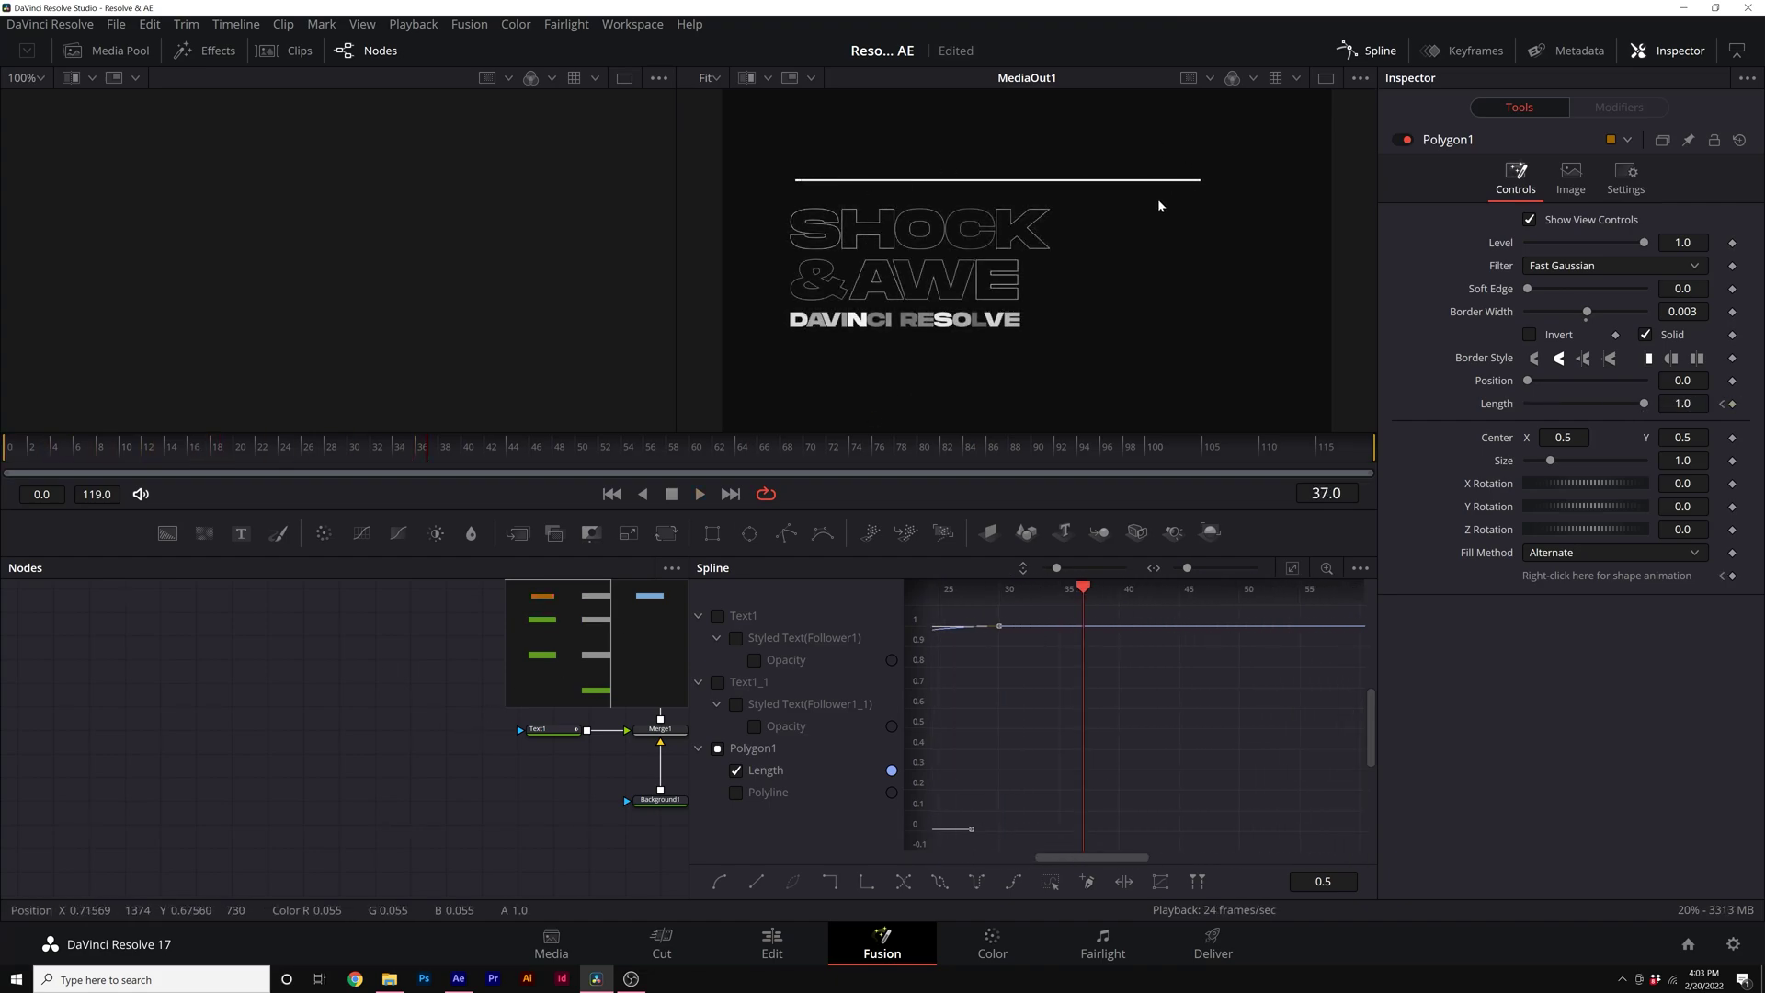
{"action": "key", "text": "shift+space"}
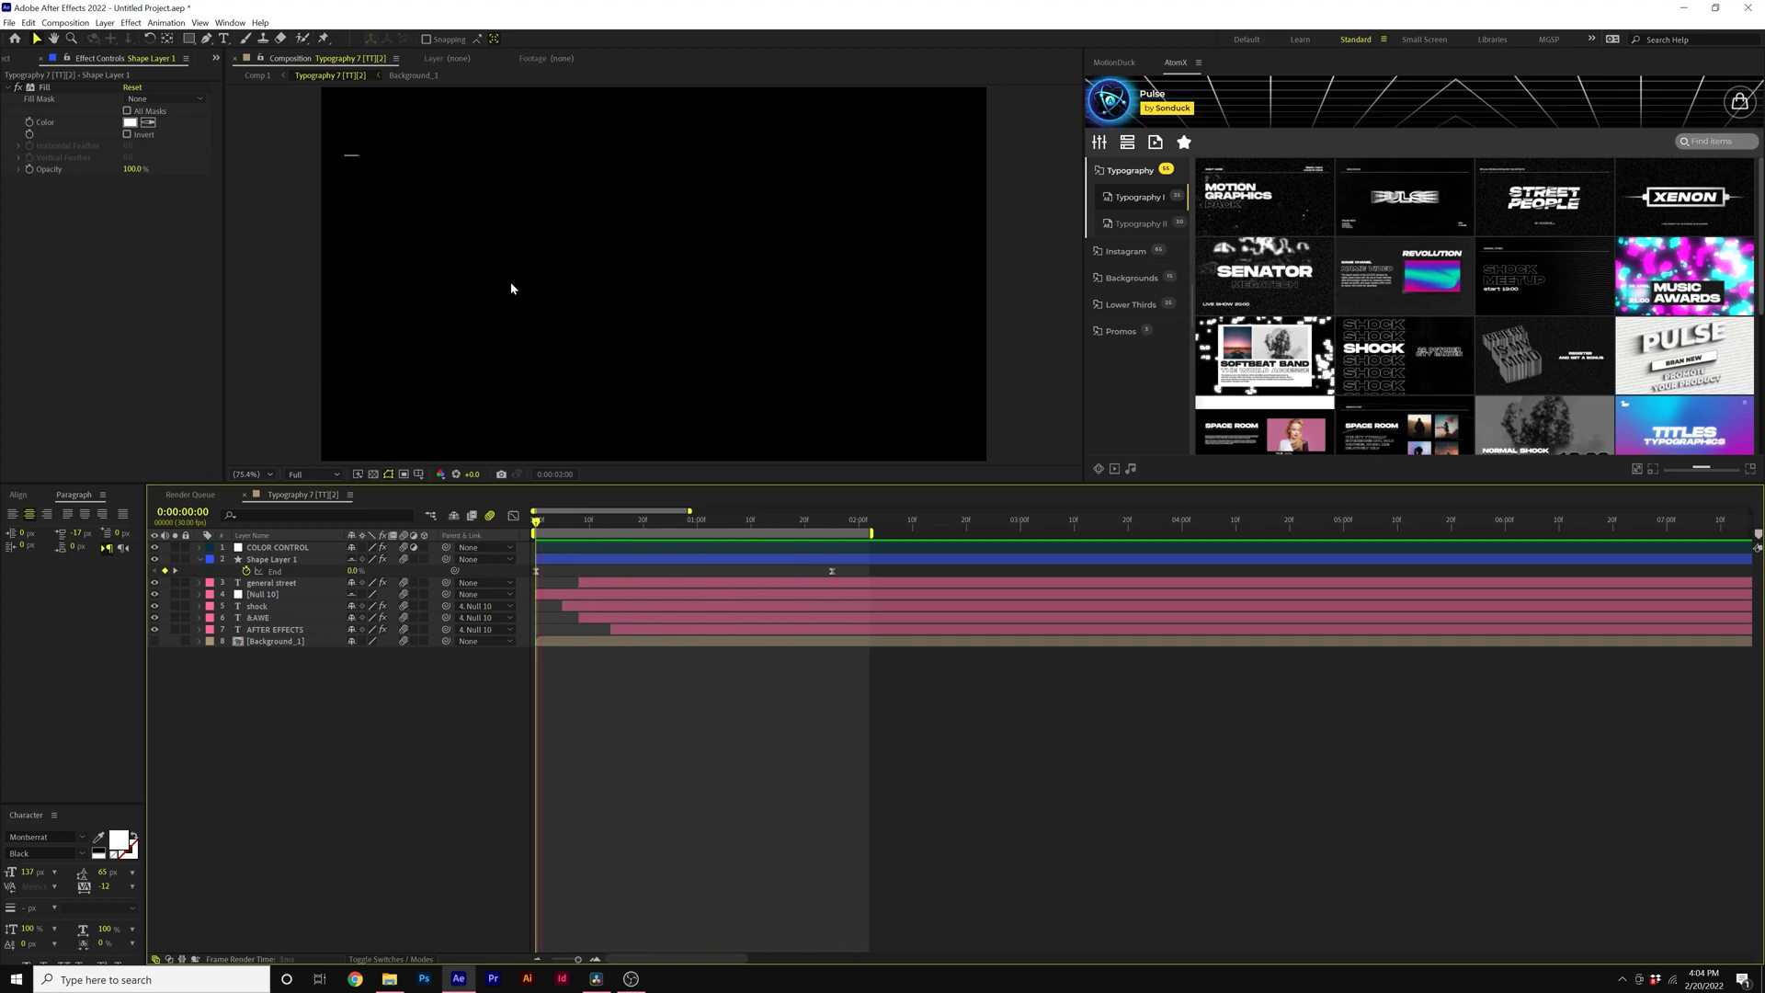
{"action": "key", "text": "space"}
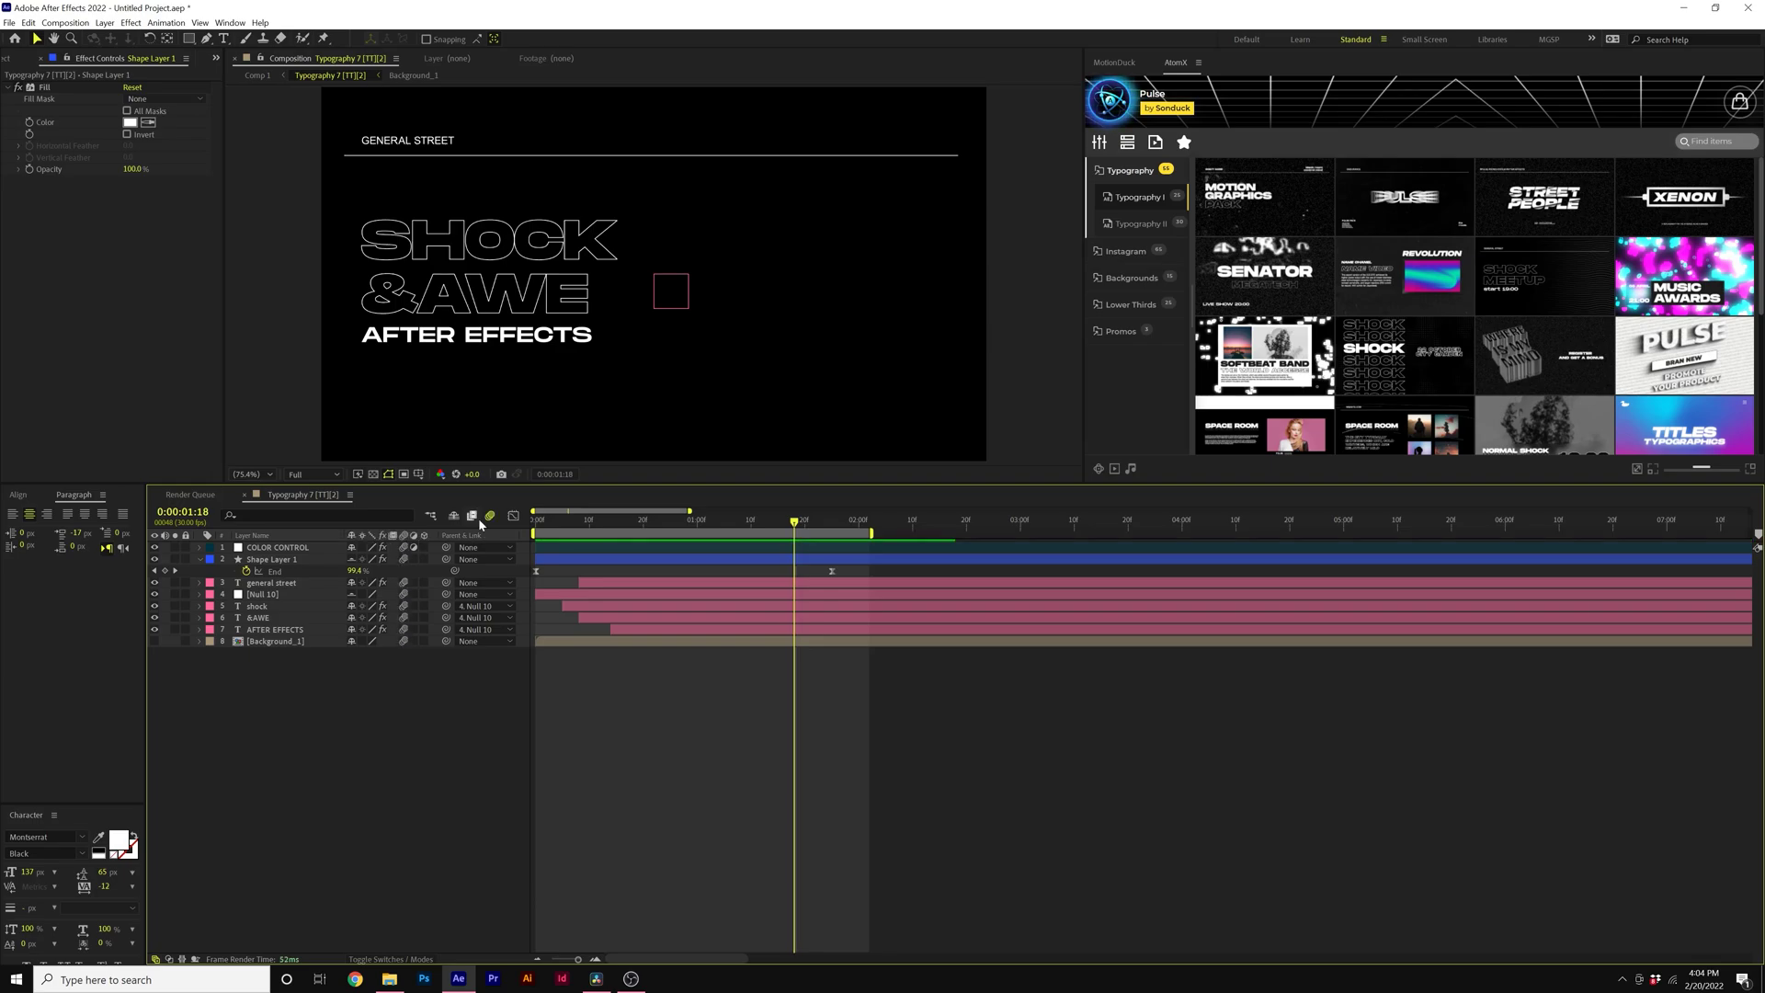
- Check Motion Blur in Polygon1's Settings tab and preview it from around frame 16
{"action": "left_click", "coordinate": [597, 980]}
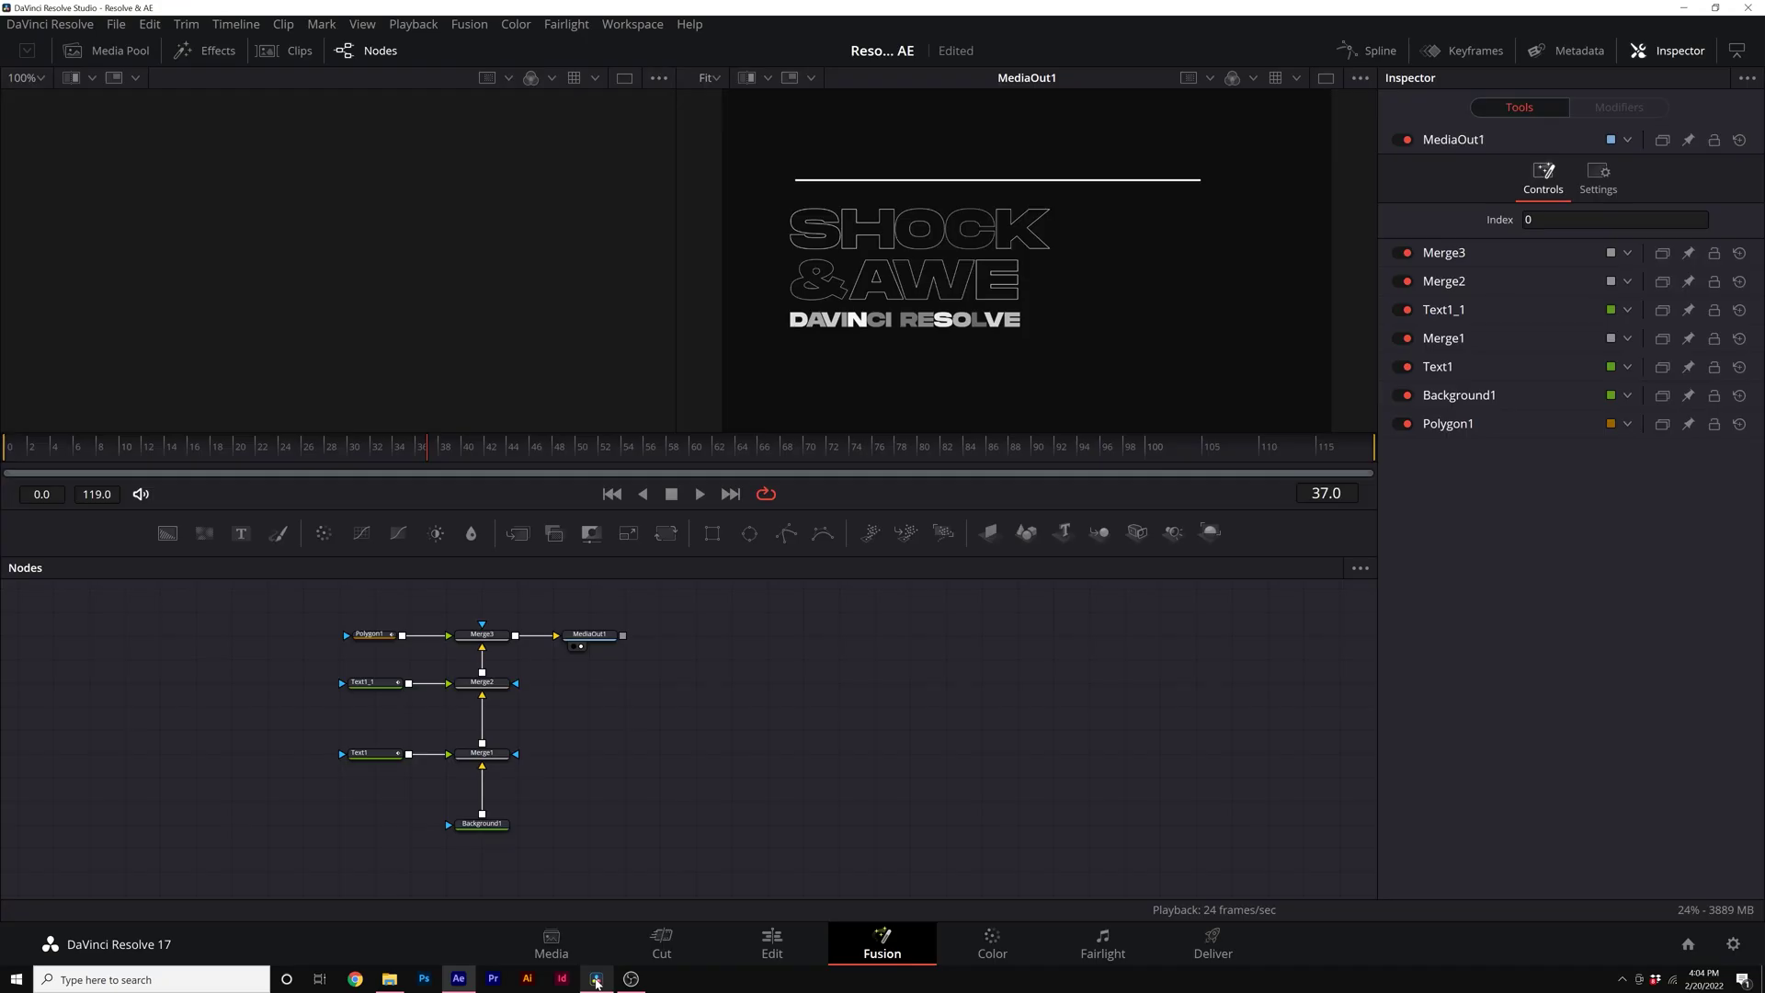
{"action": "left_click", "coordinate": [374, 640]}
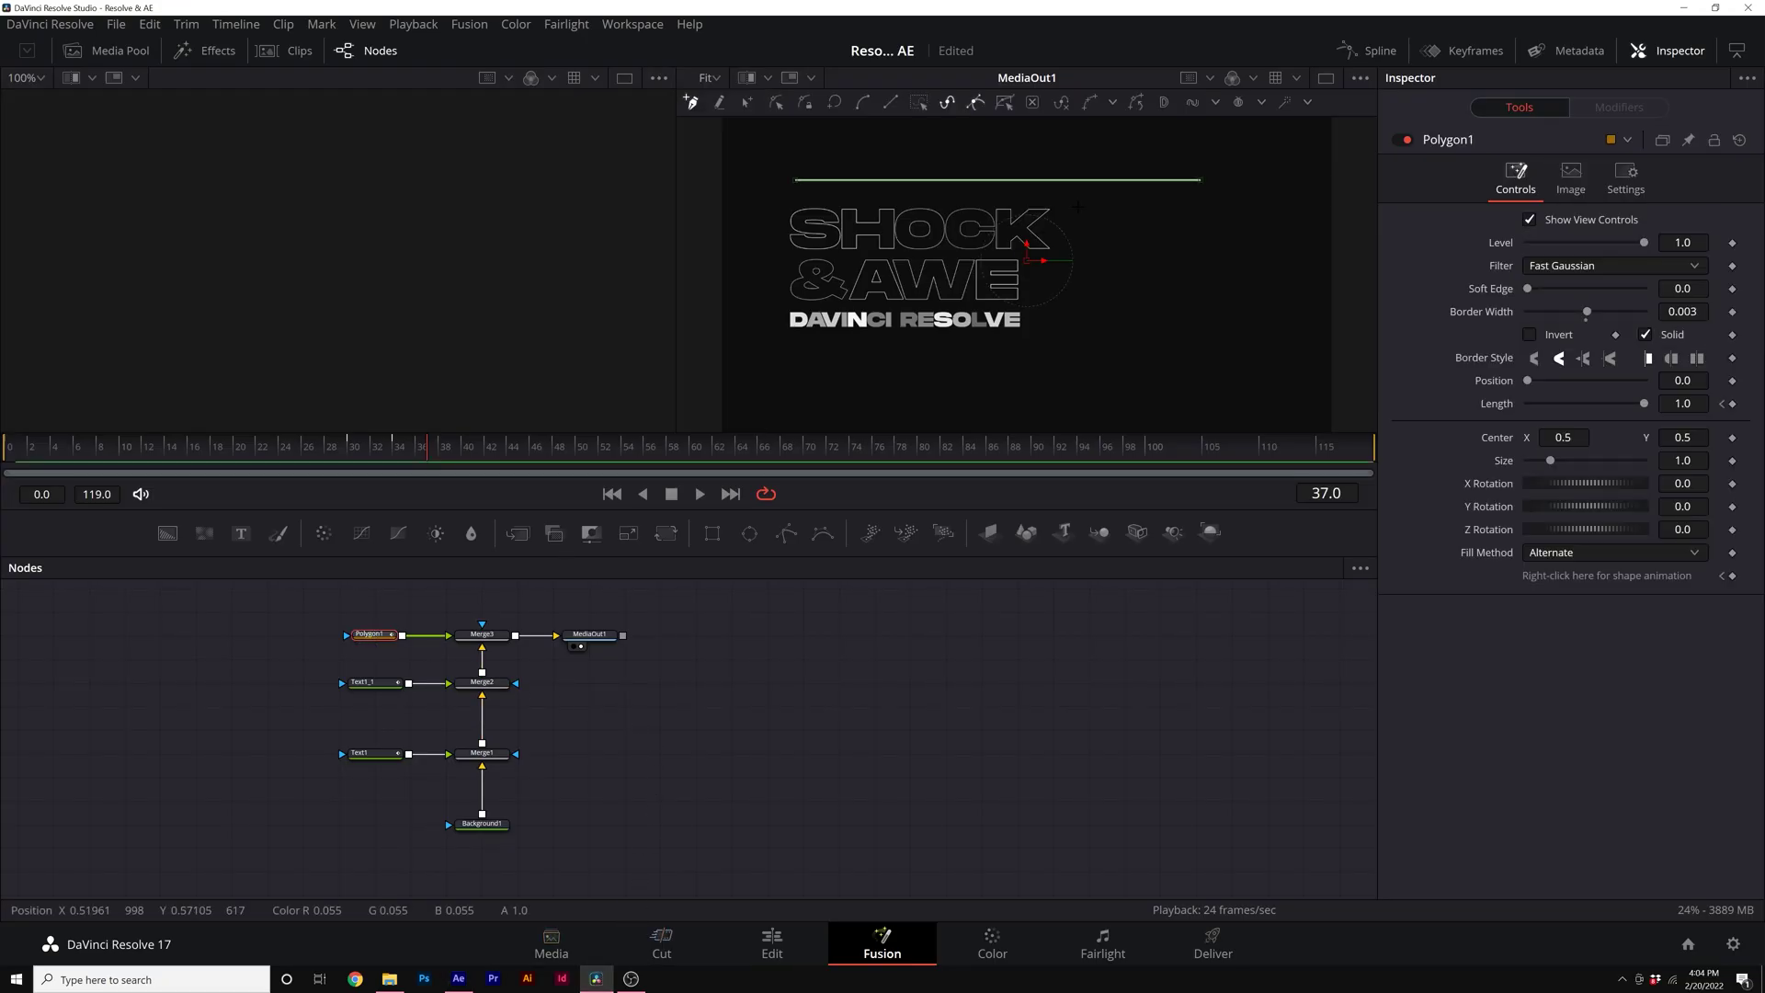
{"action": "left_click_drag", "start_coordinate": [386, 440], "coordinate": [191, 453]}
{"action": "left_click", "coordinate": [305, 679]}
{"action": "left_click", "coordinate": [370, 634]}
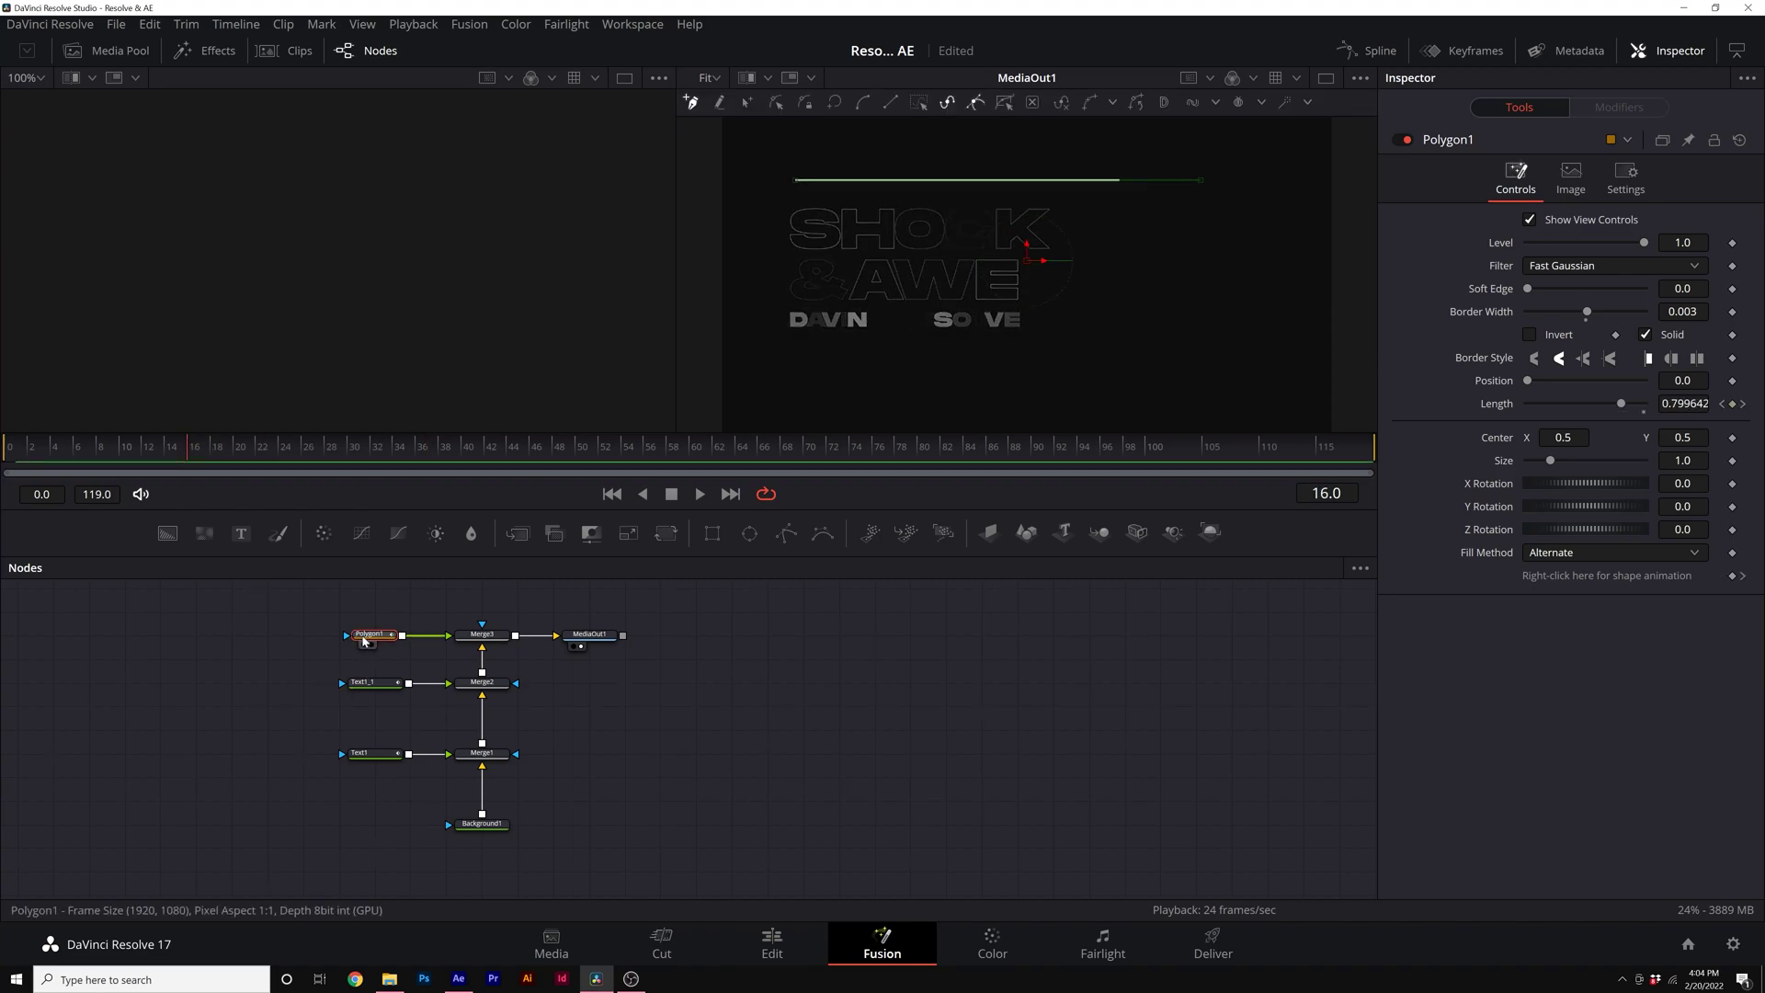
{"action": "left_click", "coordinate": [1626, 177]}
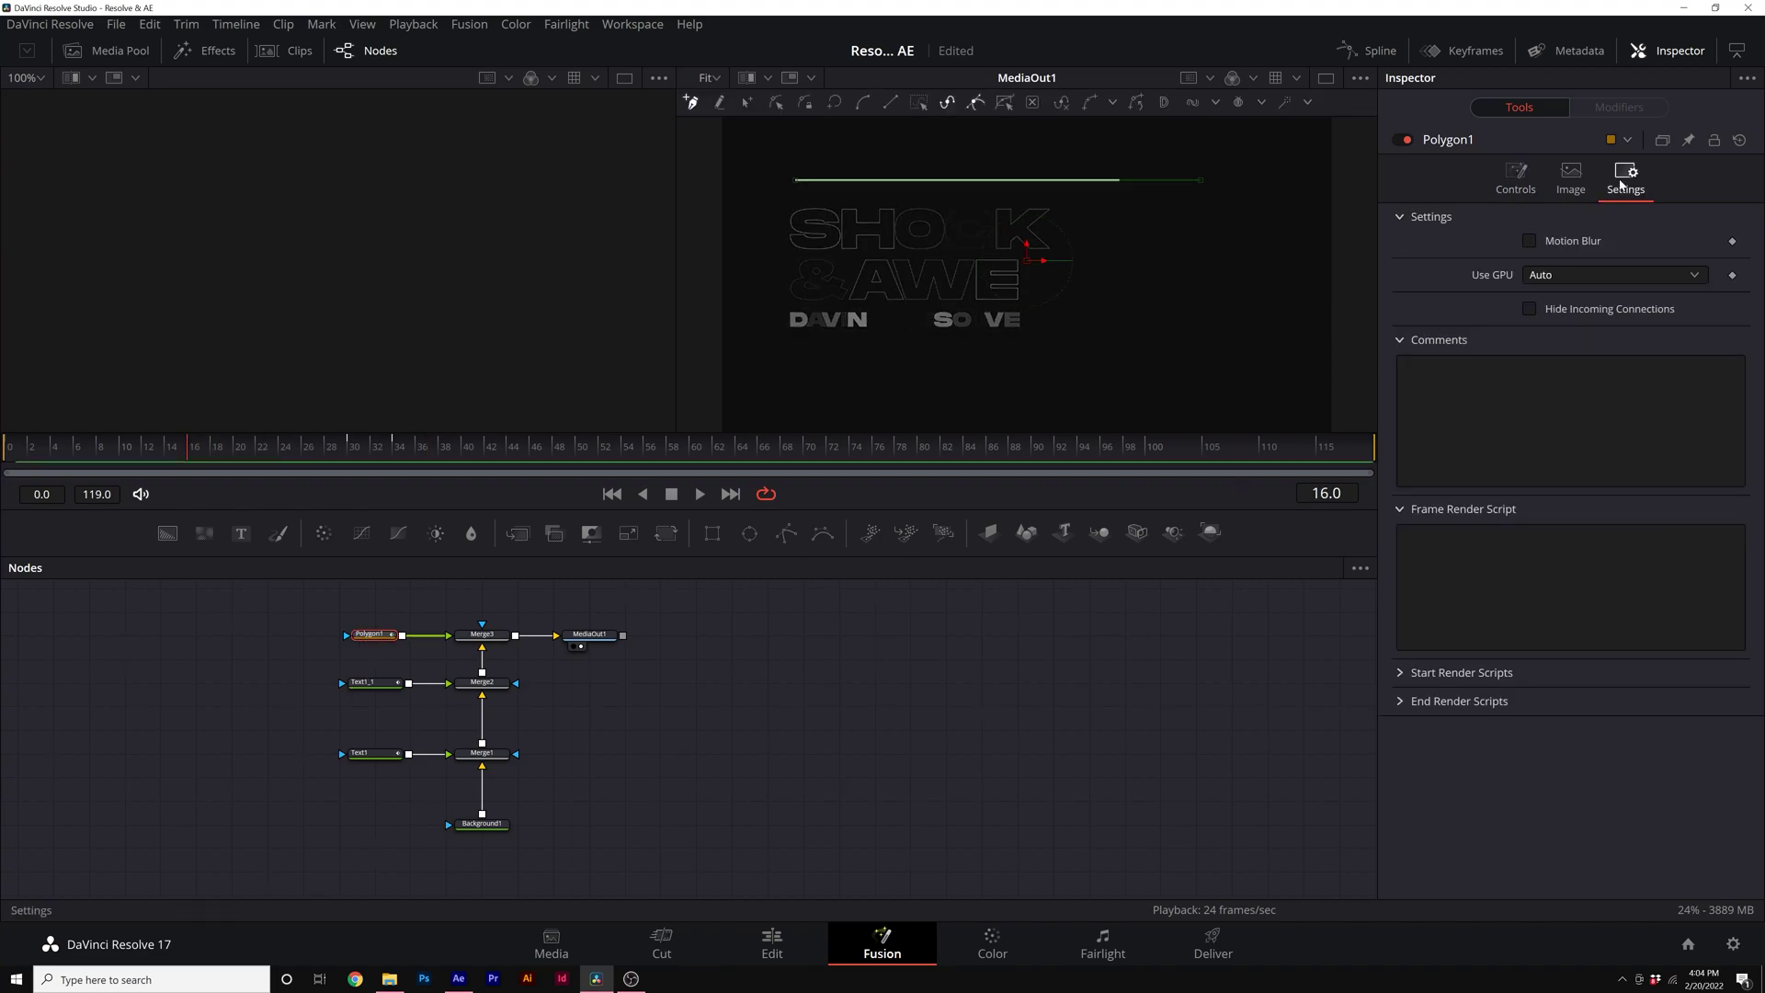
{"action": "left_click", "coordinate": [1530, 241]}
{"action": "key", "text": "space"}
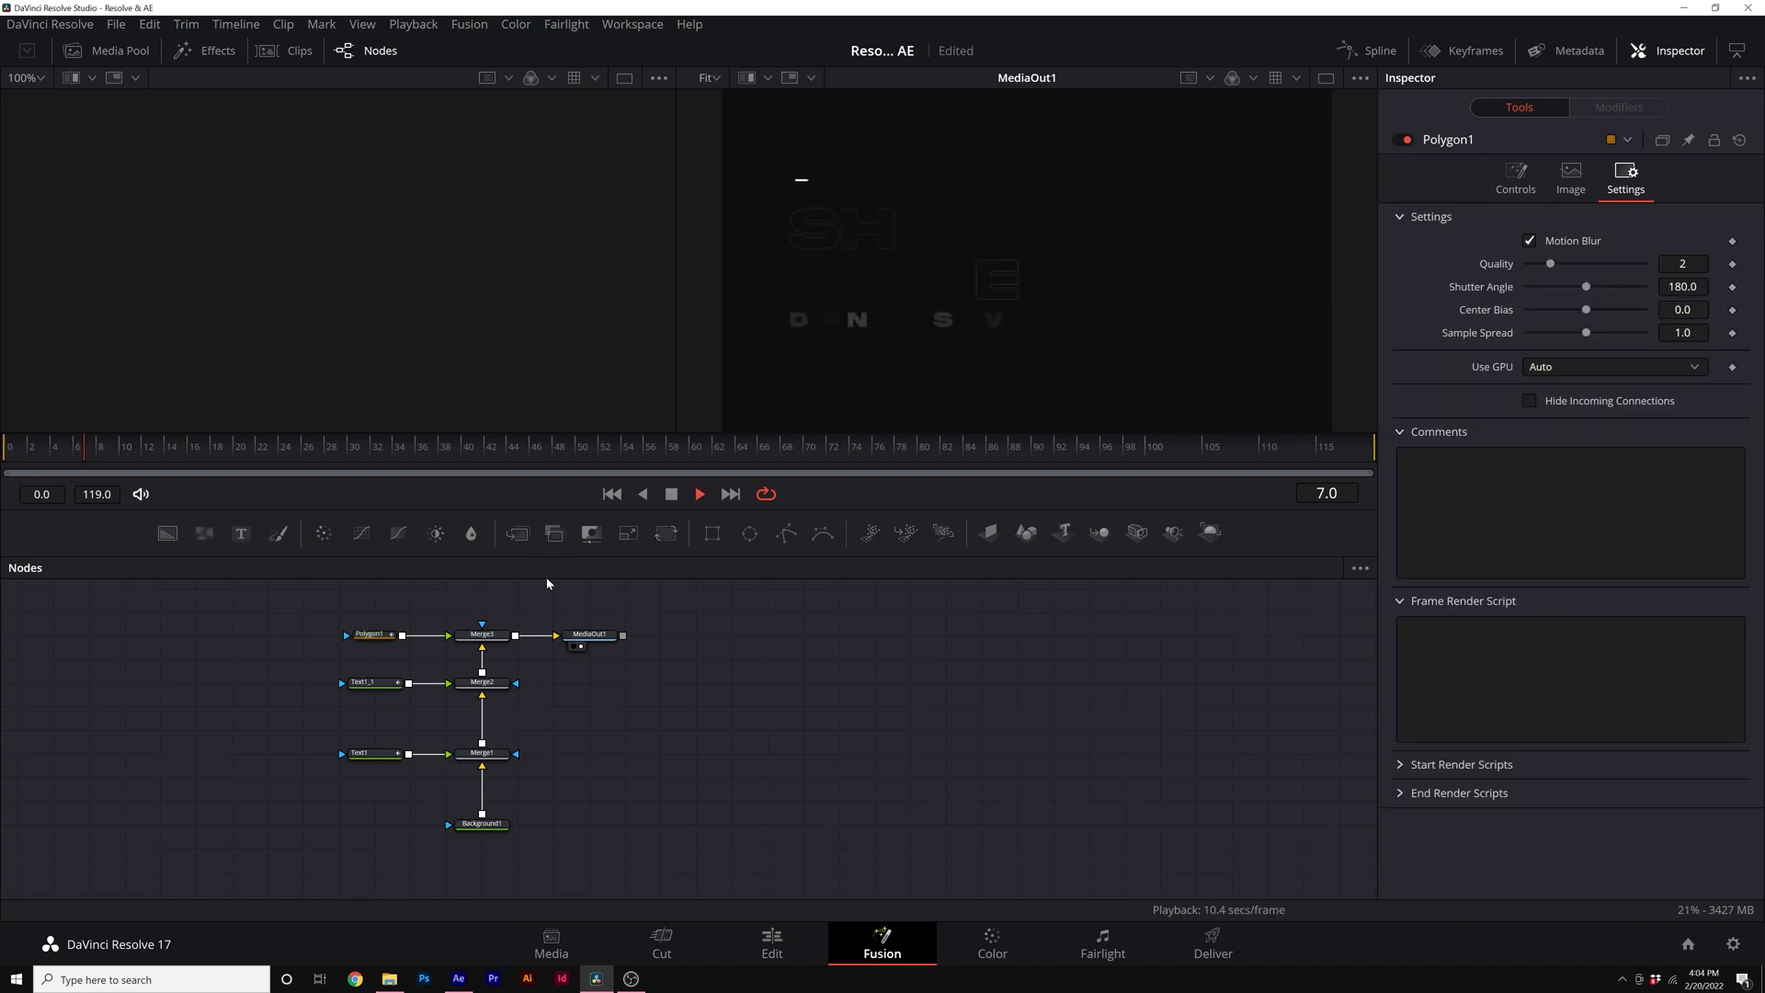
{"action": "key", "text": "space"}
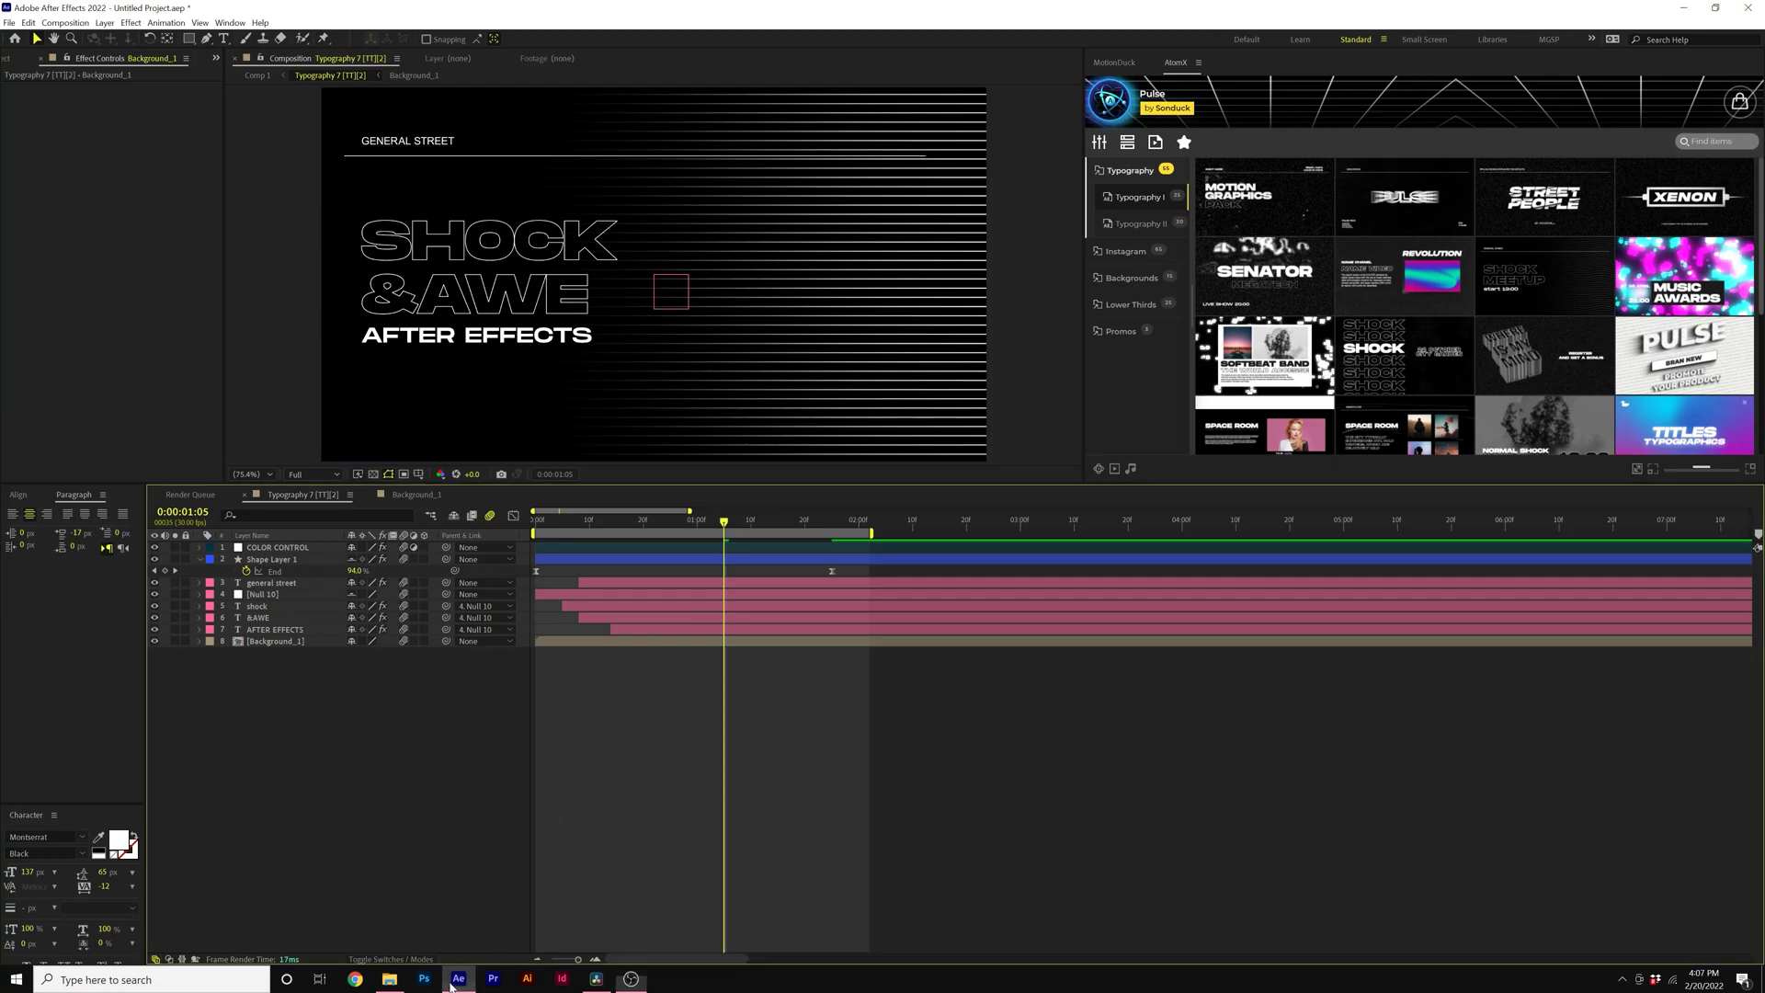
- Insert Merge4 above Background1 feeding Merge1, wiring Background1 into its background input
{"action": "left_click", "coordinate": [596, 978]}
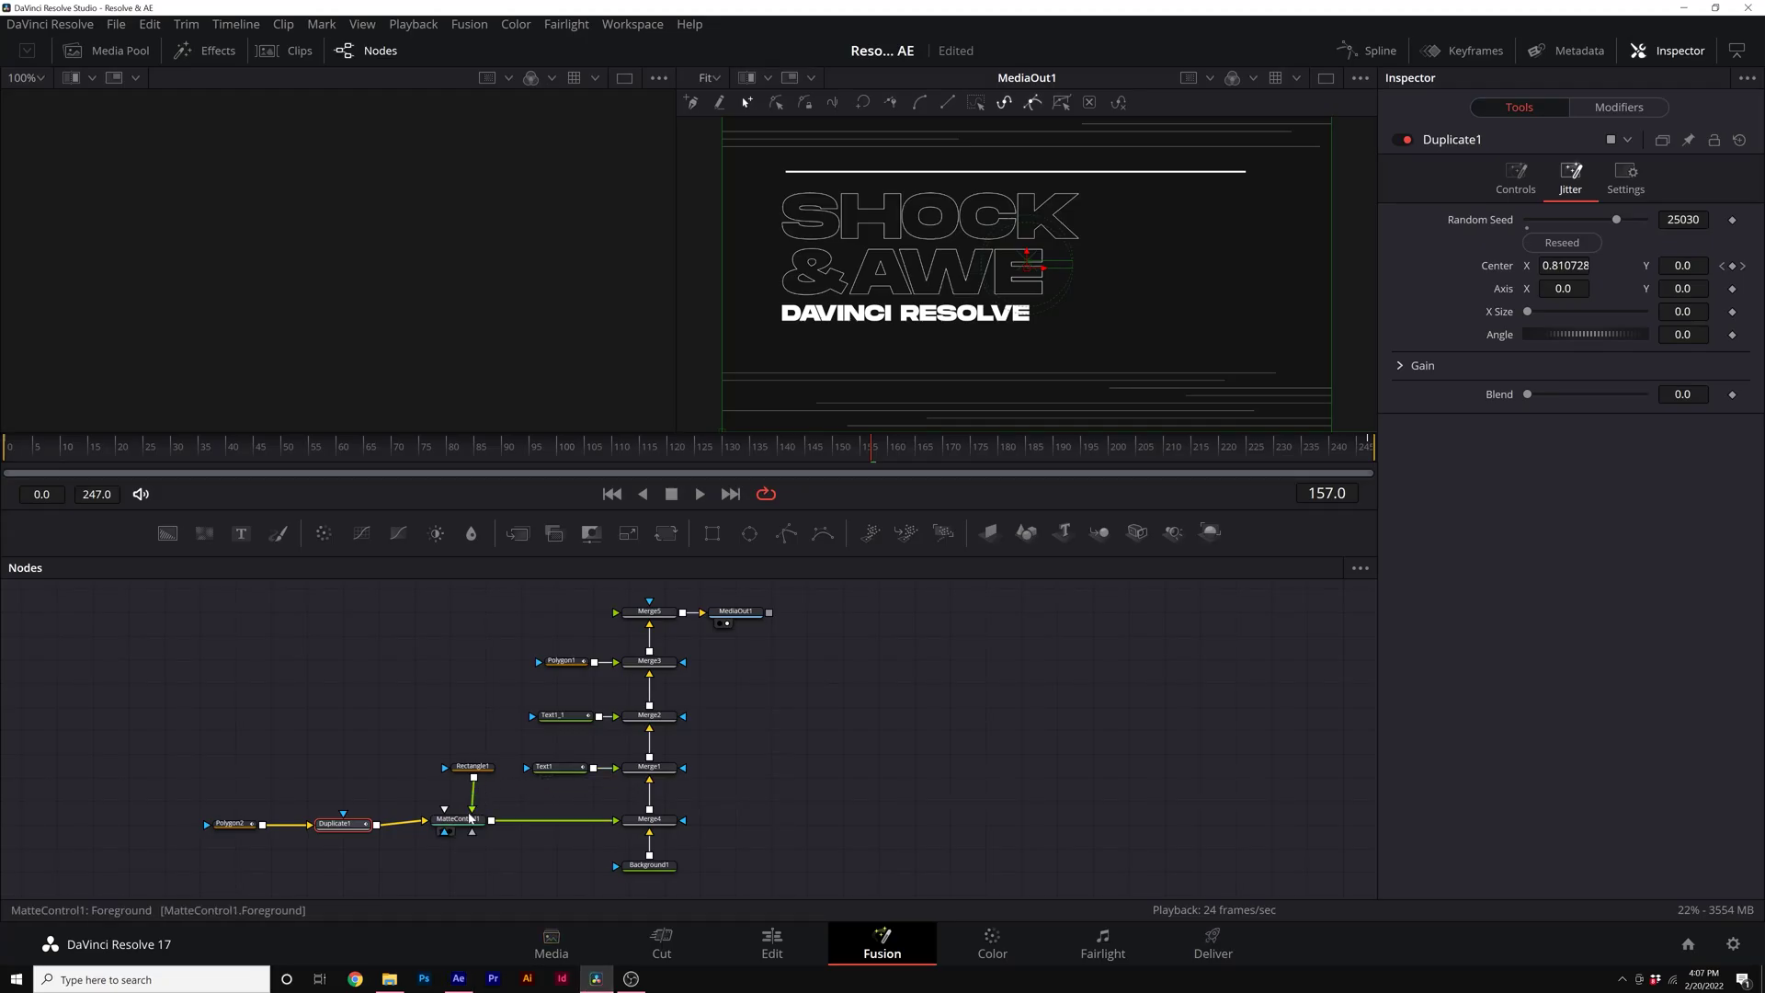
{"action": "left_click", "coordinate": [772, 945]}
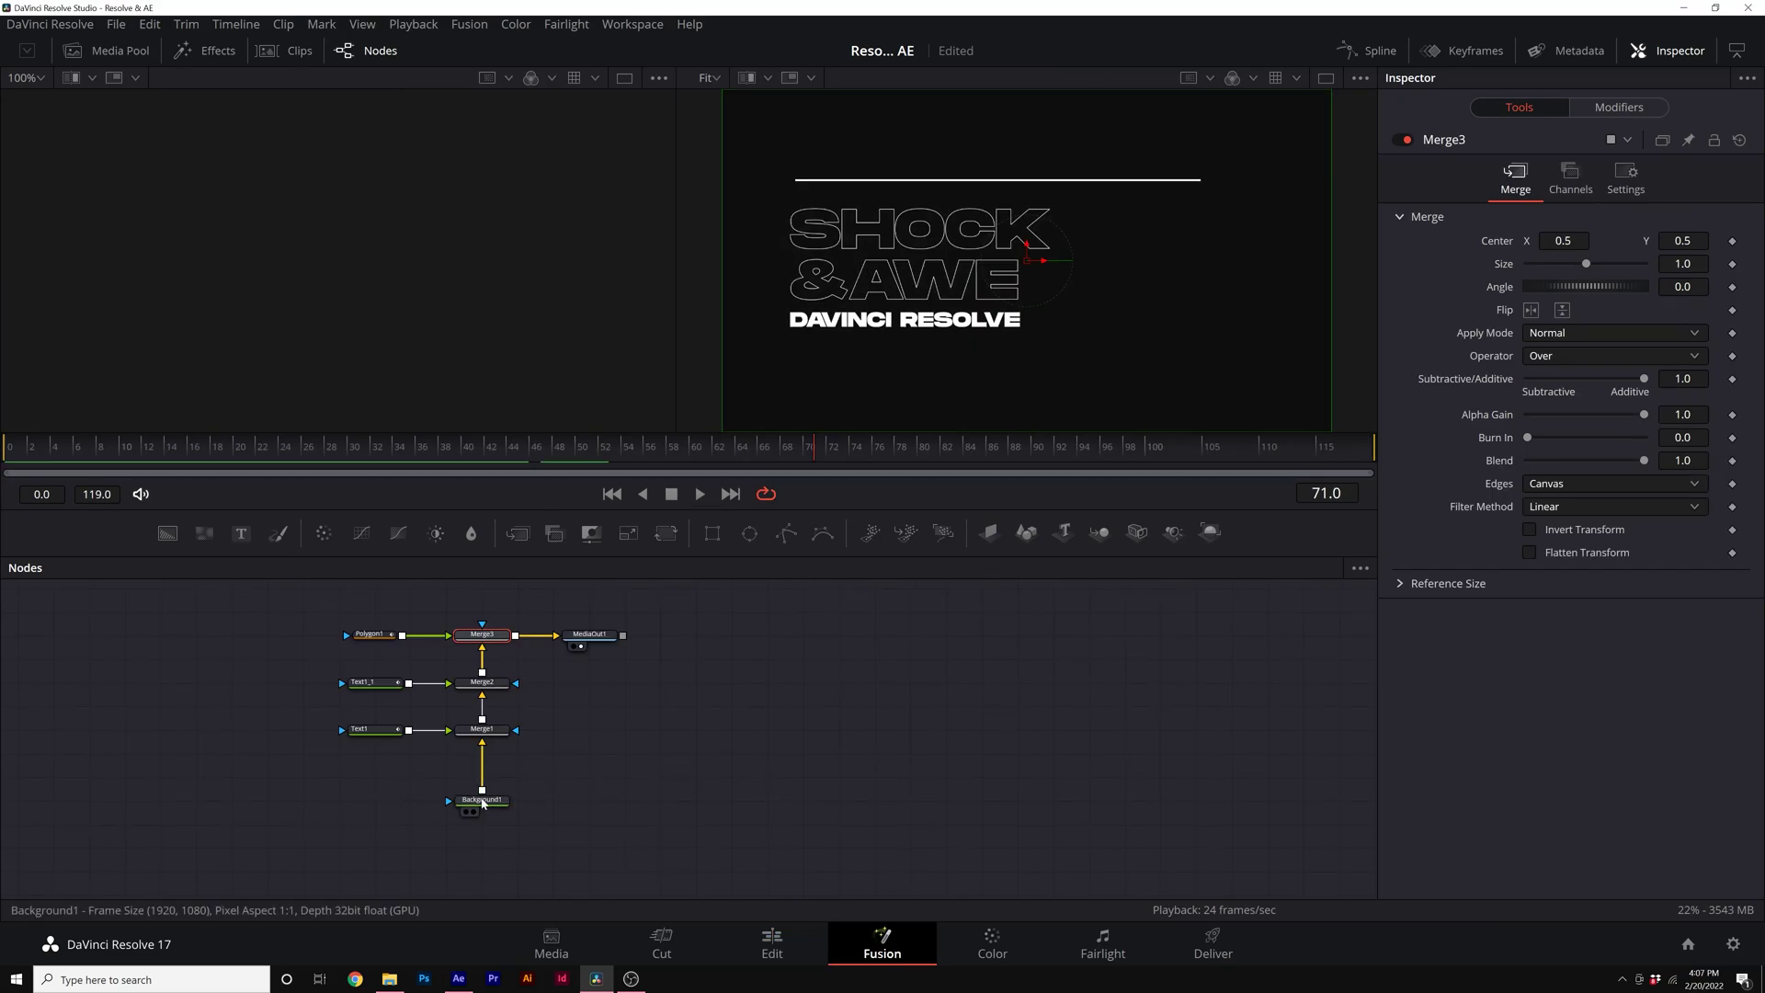
{"action": "left_click", "coordinate": [482, 770]}
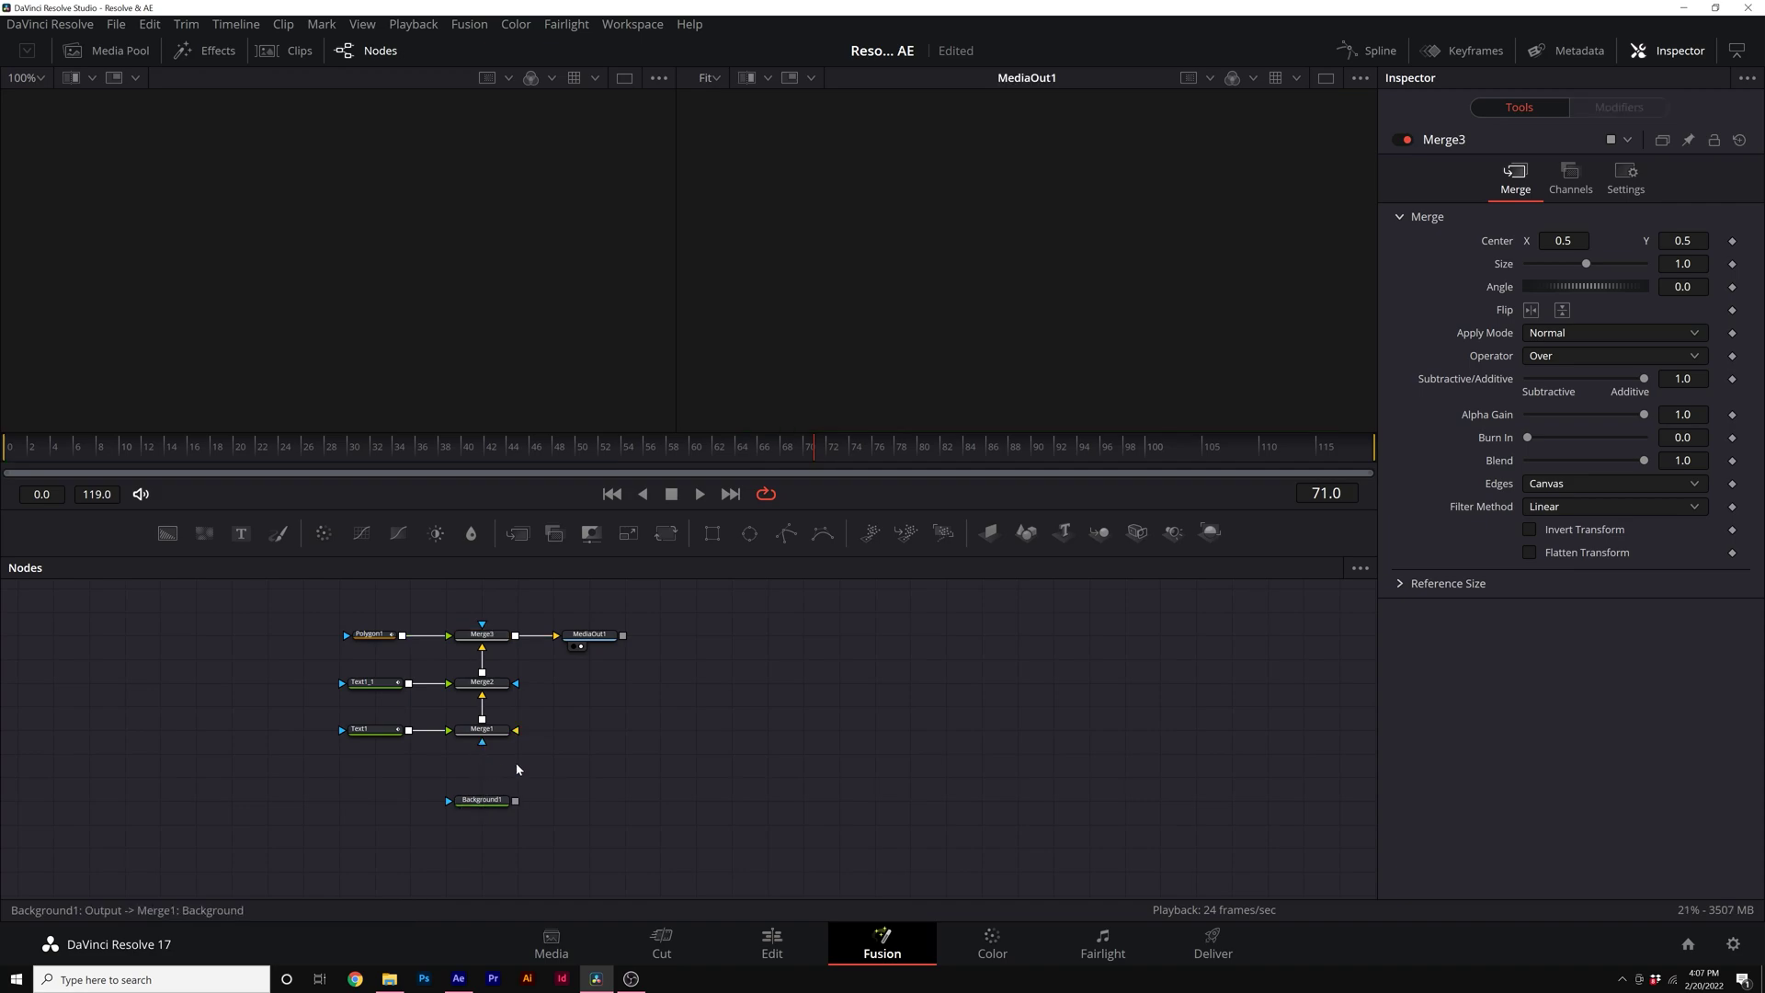
{"action": "left_click", "coordinate": [518, 533]}
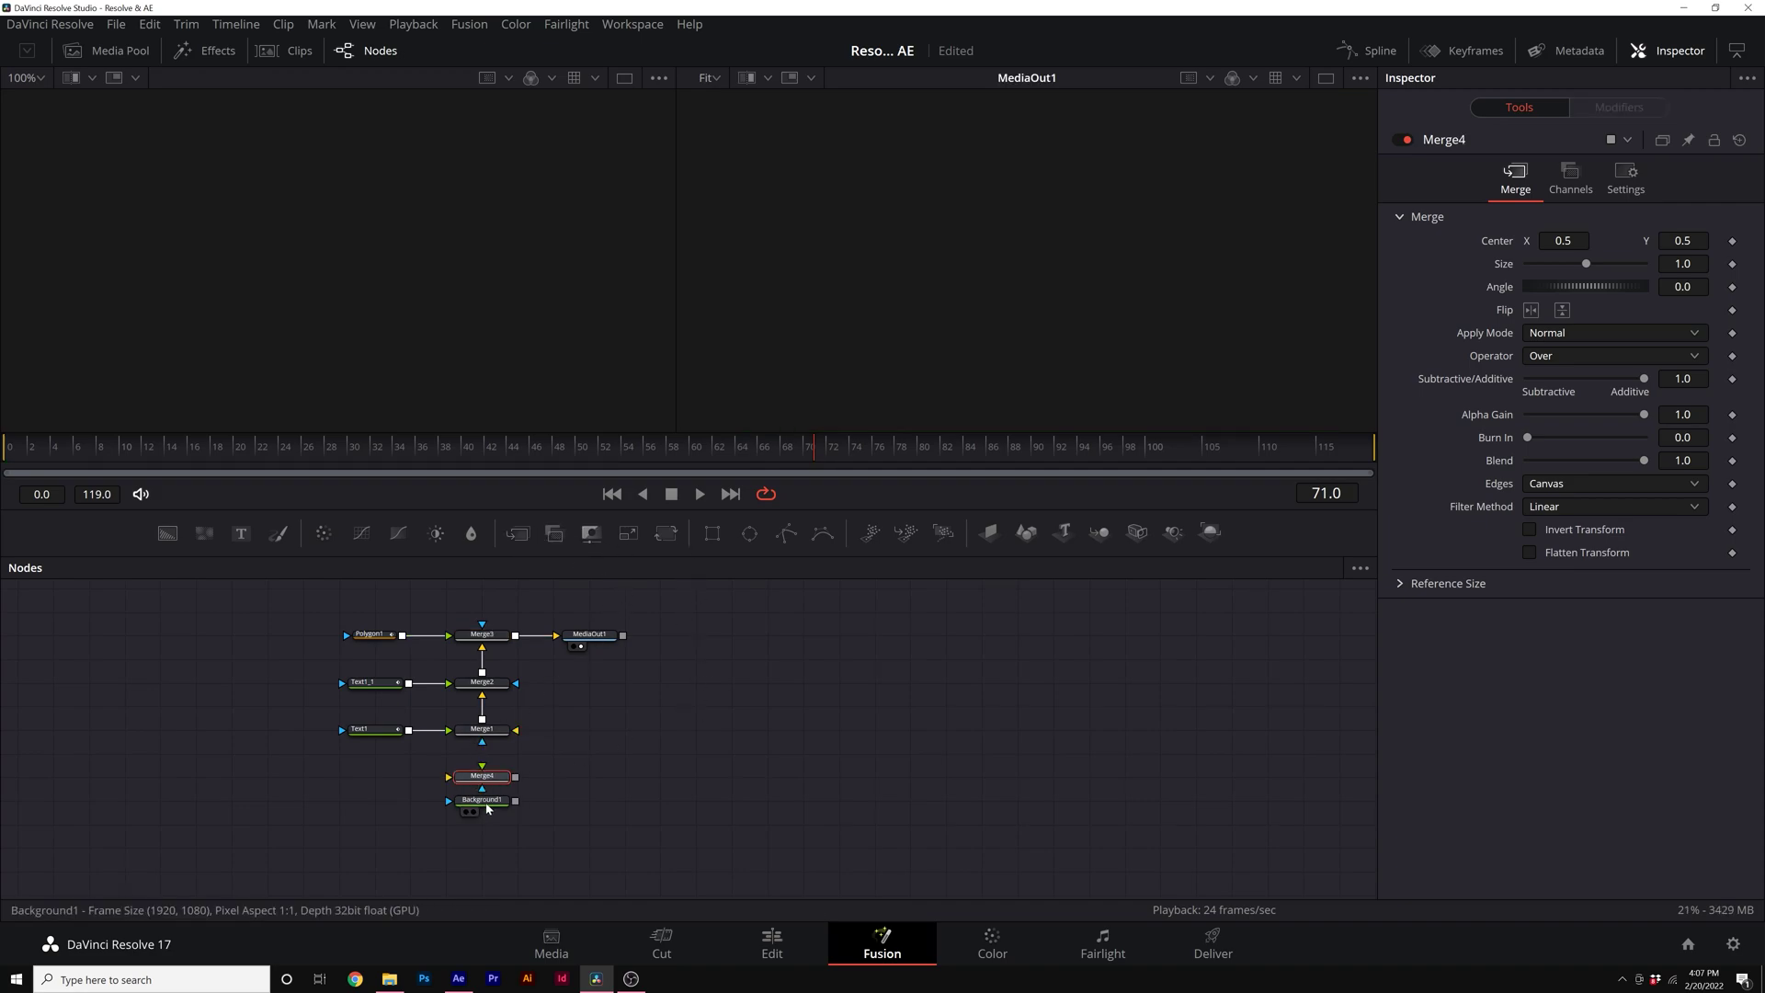
{"action": "left_click_drag", "start_coordinate": [482, 800], "coordinate": [482, 731]}
{"action": "left_click_drag", "start_coordinate": [516, 822], "coordinate": [482, 789]}
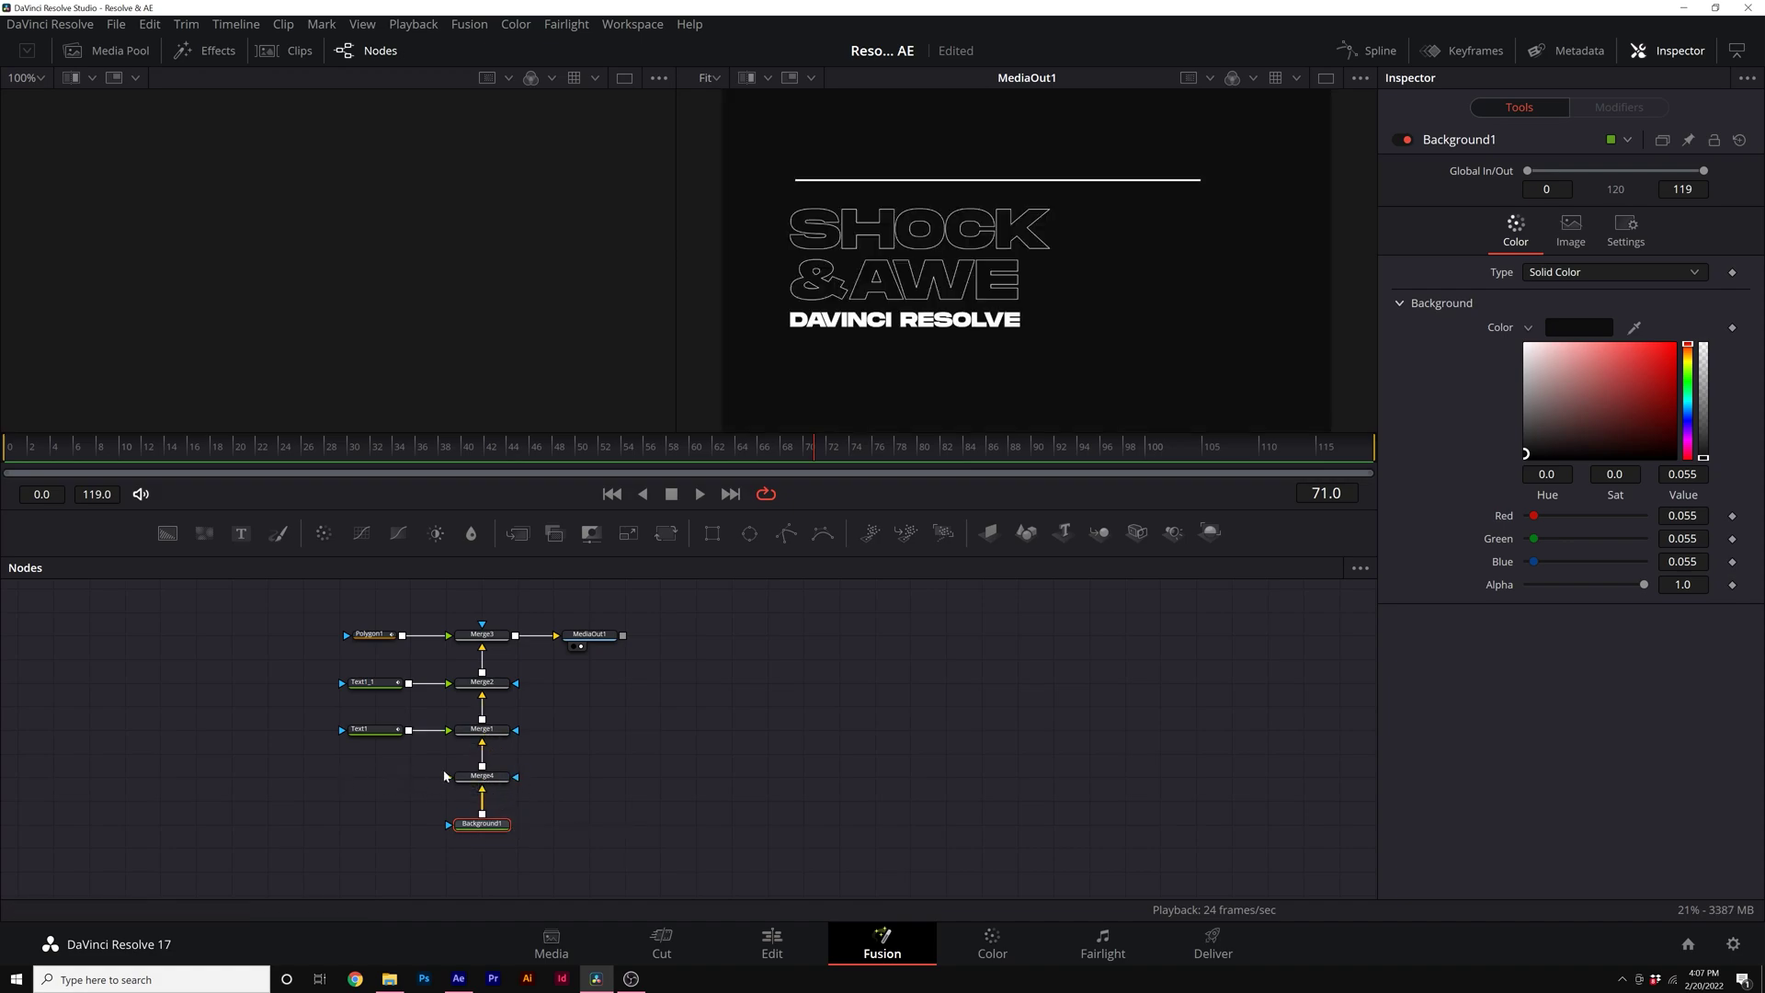
- Add Polygon2 as a line across the frame's top, connect it to Merge4, border width 0.00098
{"action": "left_click", "coordinate": [691, 753]}
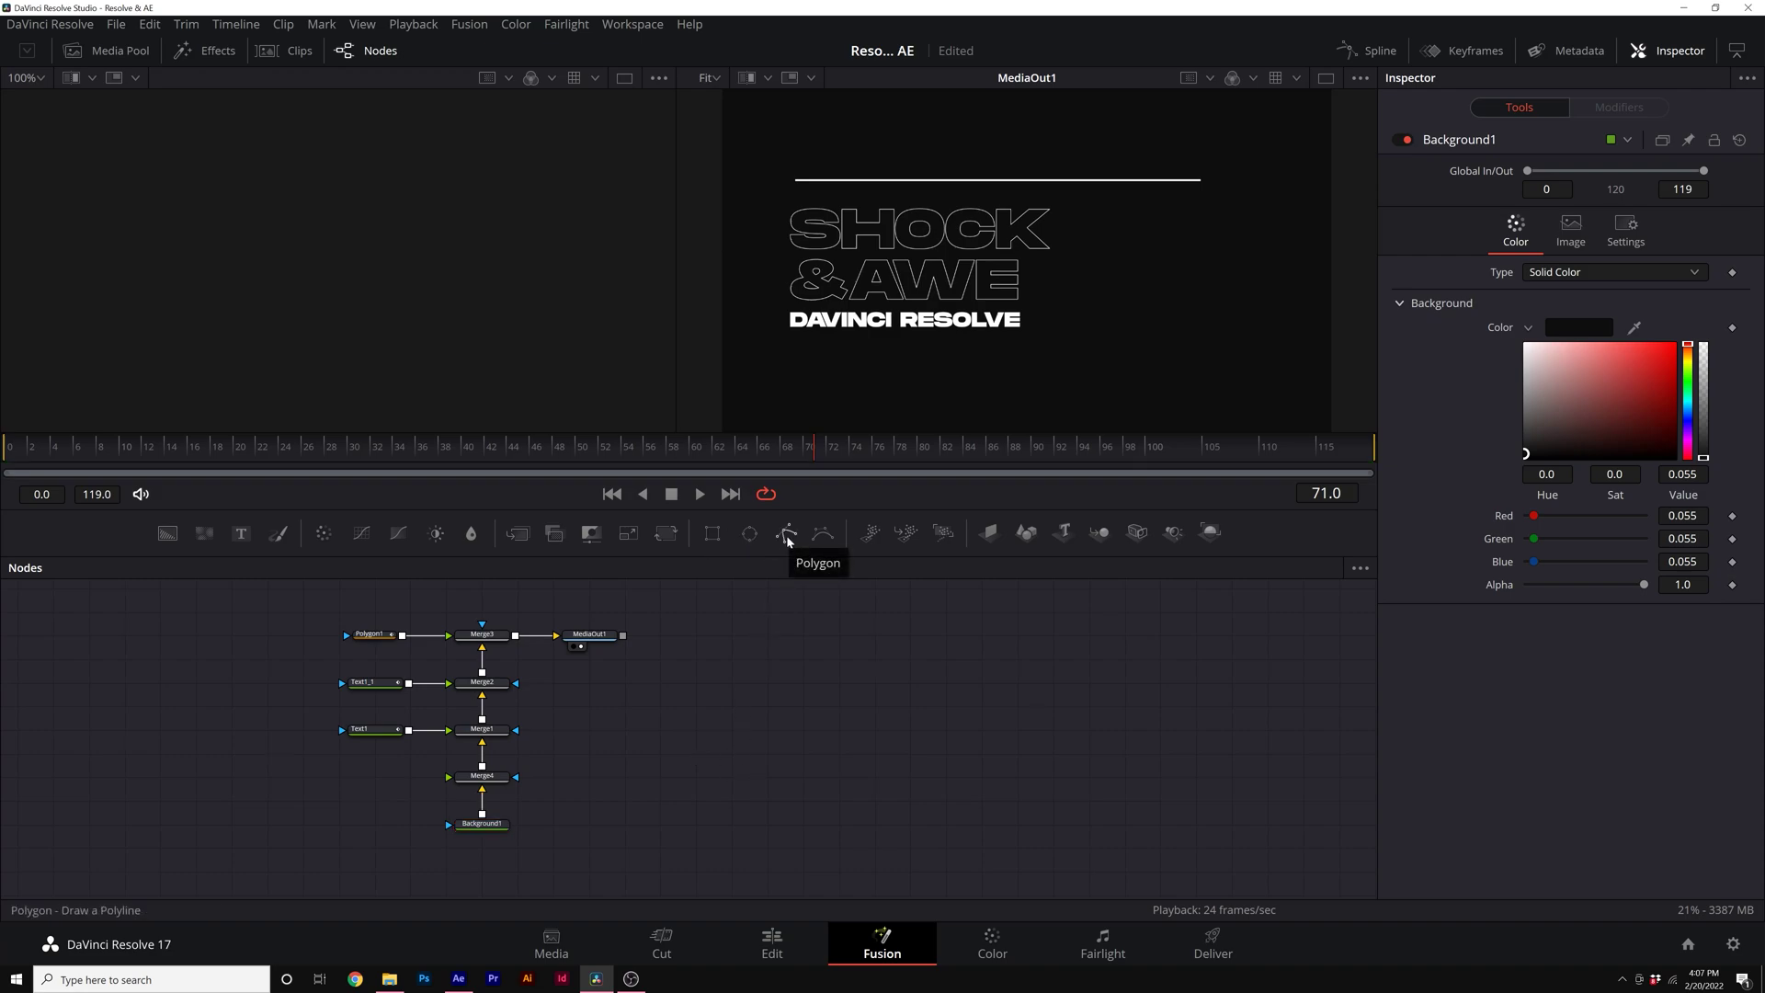
{"action": "left_click", "coordinate": [787, 536]}
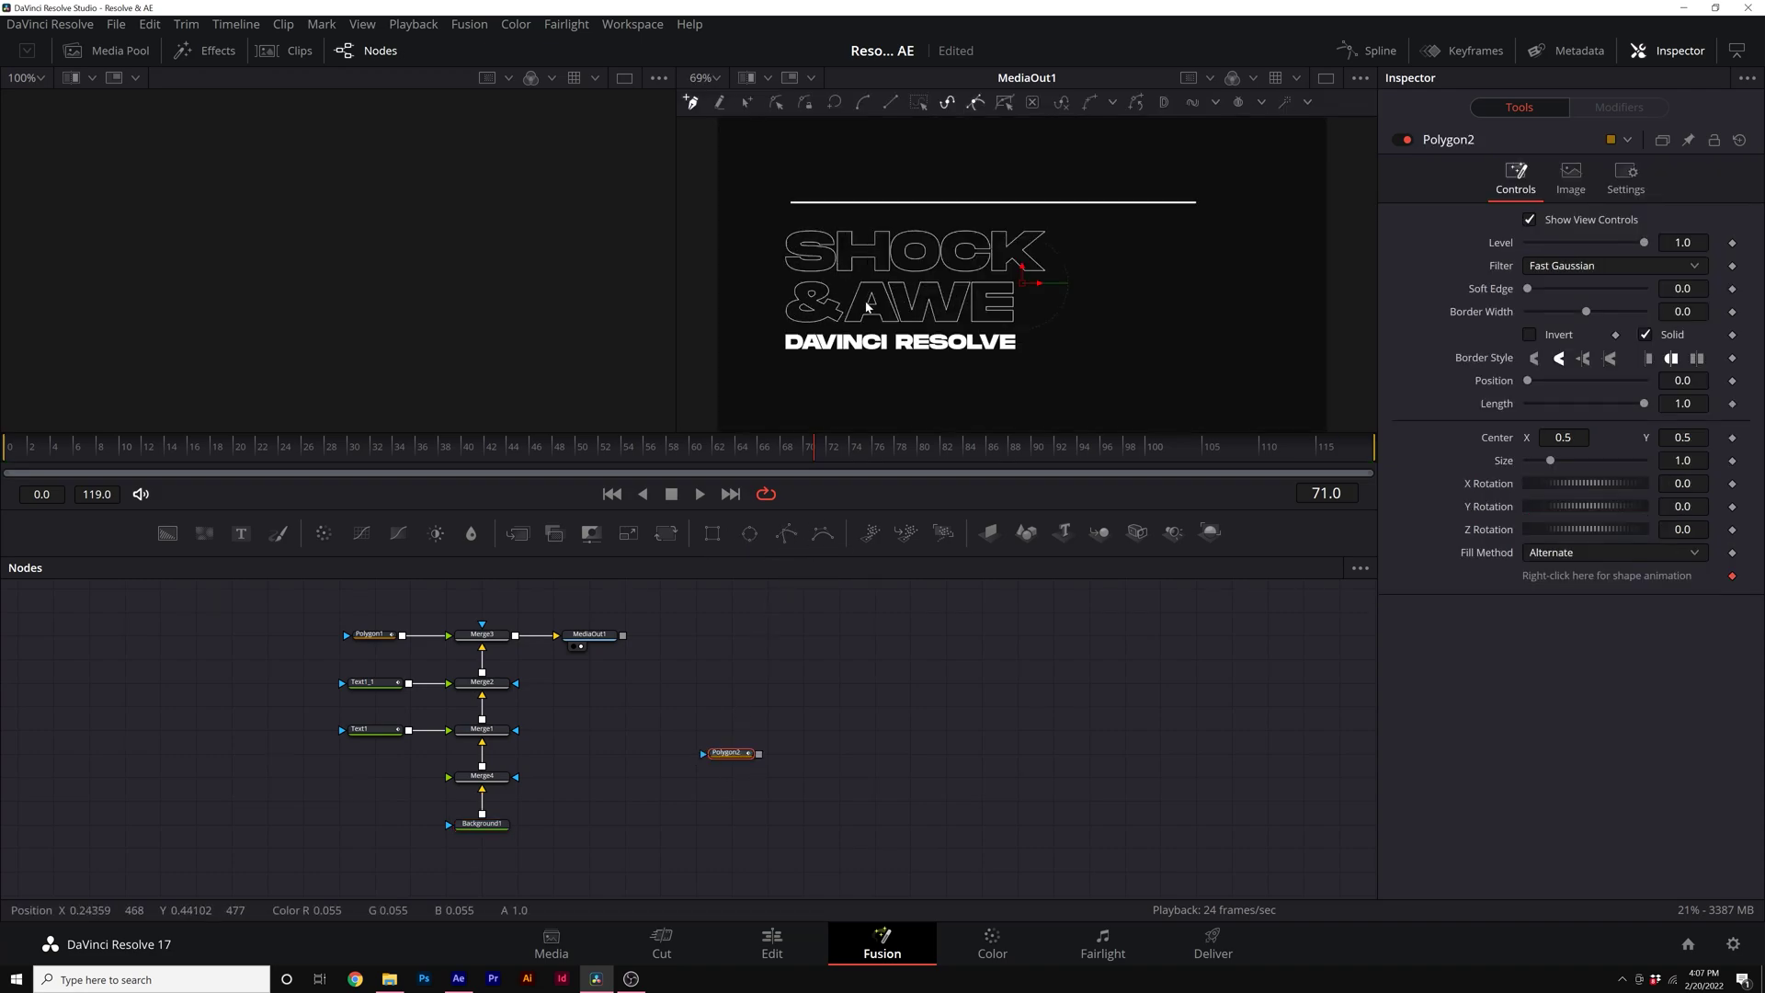
{"action": "scroll", "coordinate": [864, 295], "scroll_direction": "down", "scroll_amount": 2}
{"action": "left_click", "coordinate": [757, 174]}
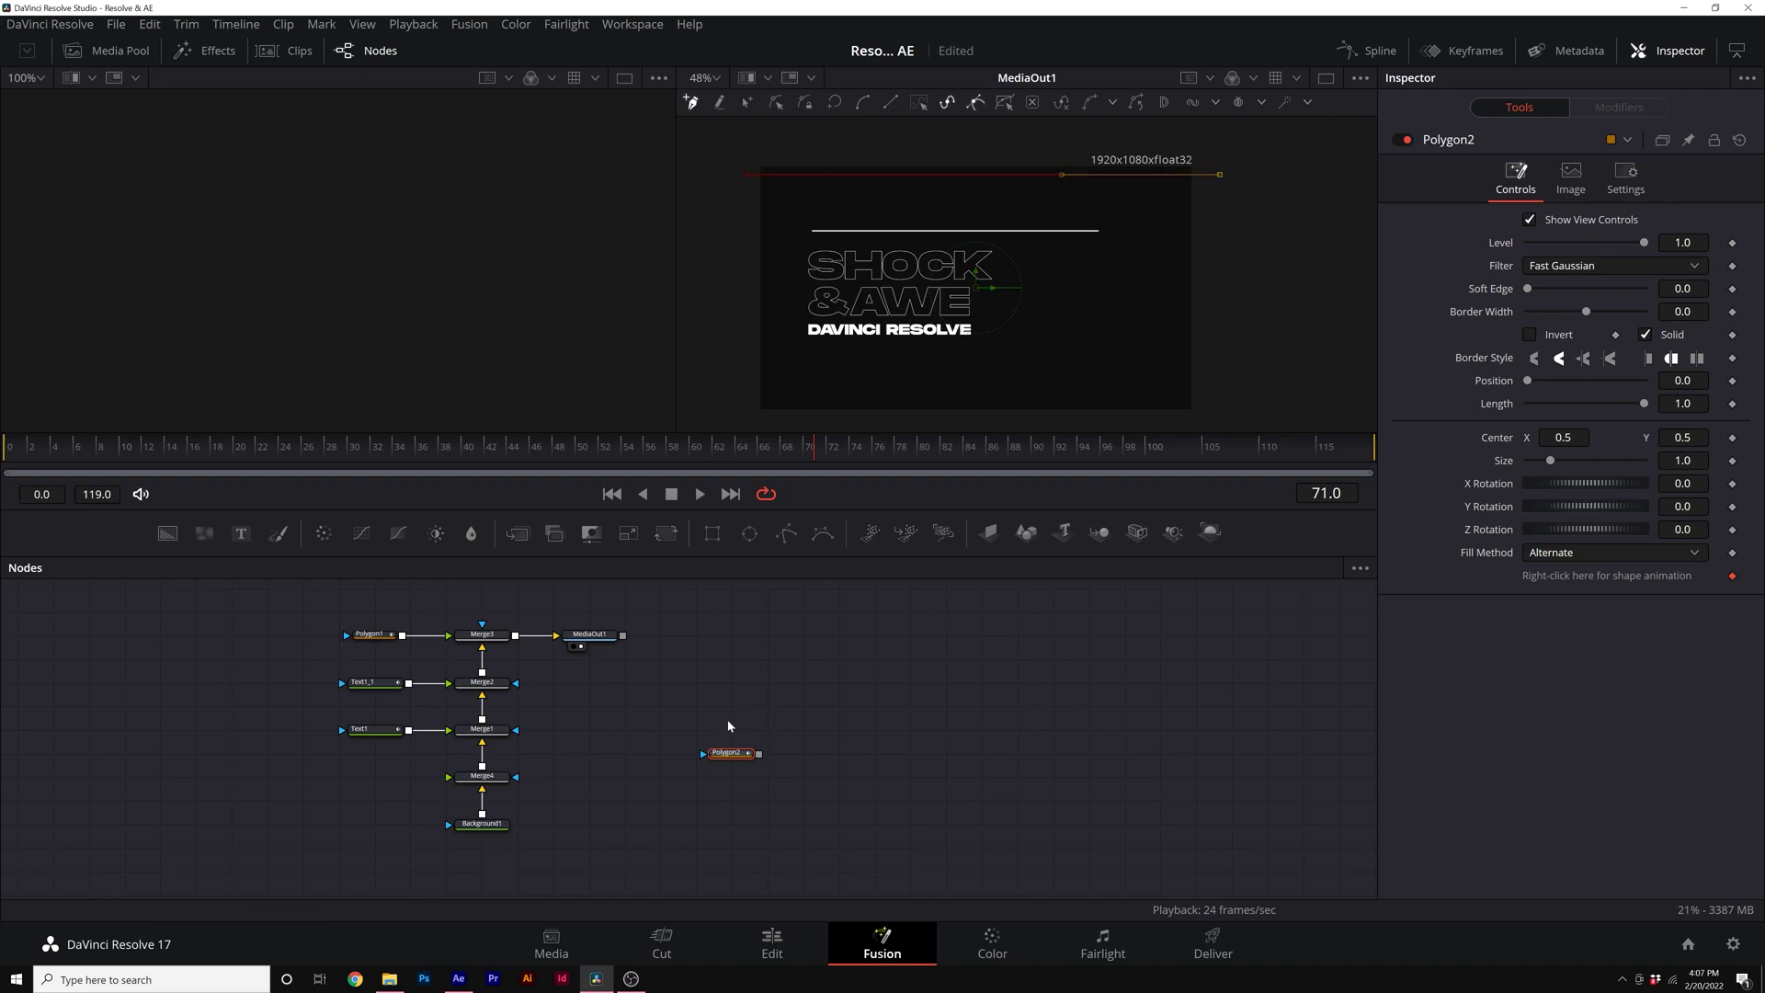
{"action": "left_click_drag", "start_coordinate": [724, 754], "coordinate": [466, 783]}
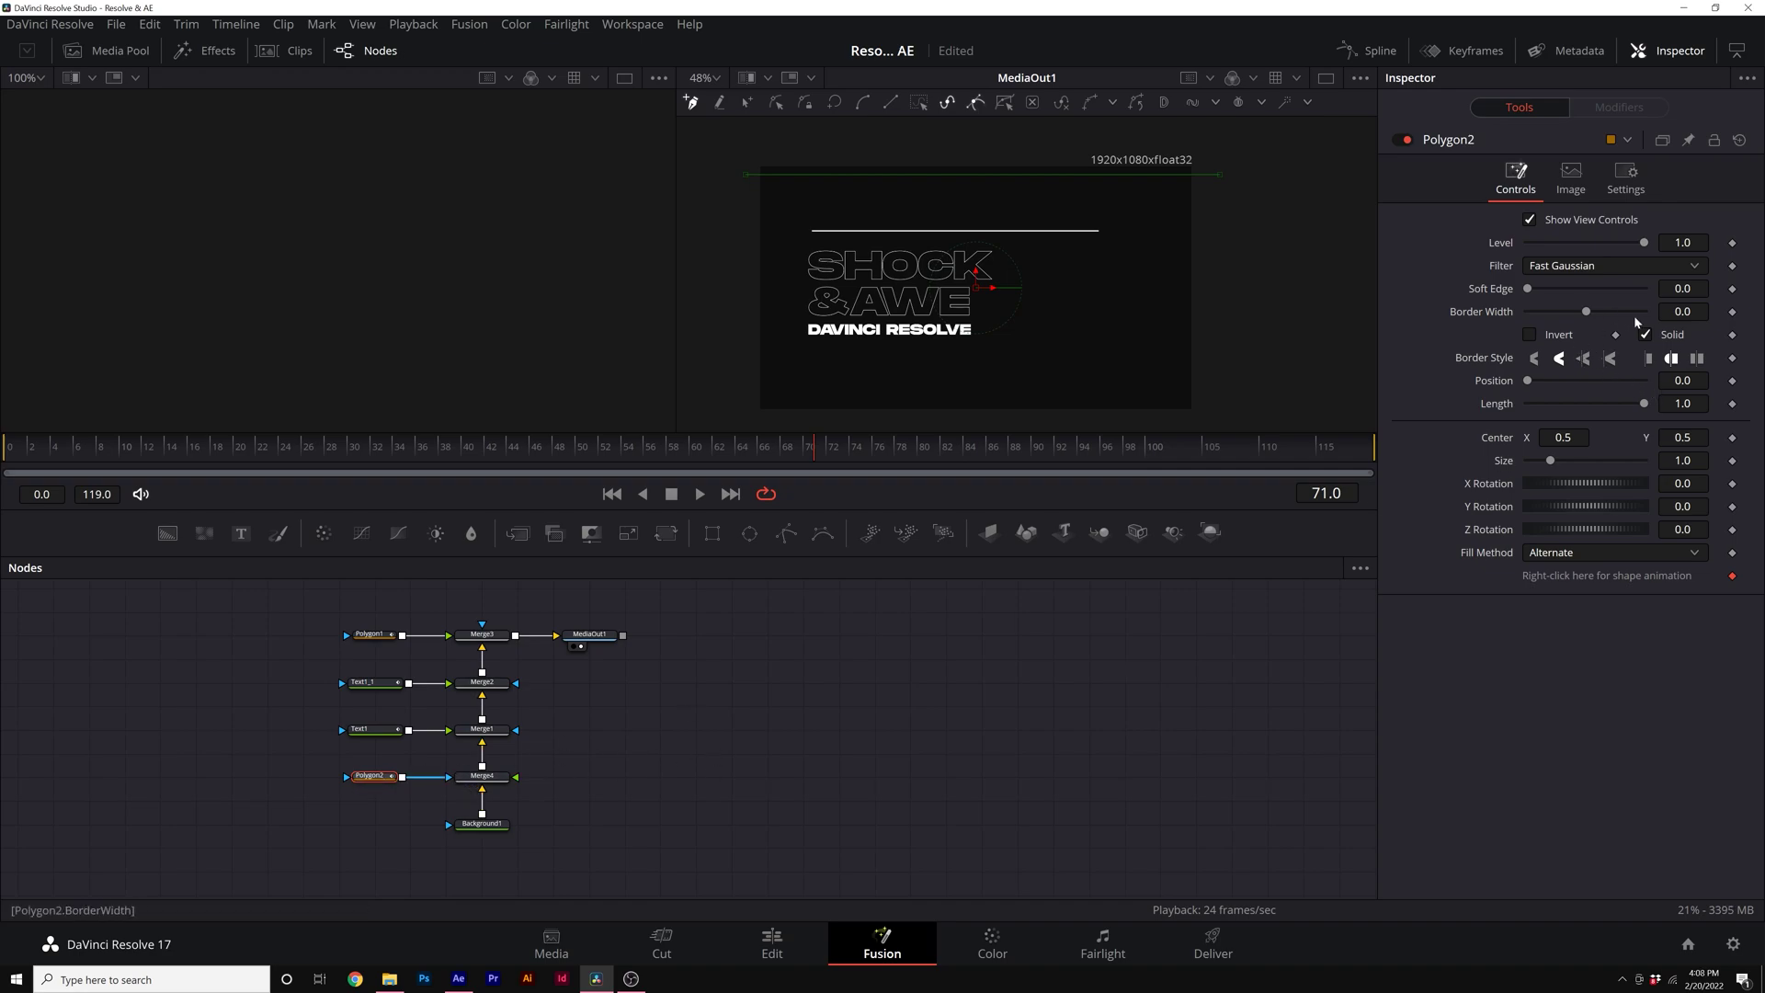
{"action": "left_click_drag", "start_coordinate": [1588, 317], "coordinate": [1589, 315]}
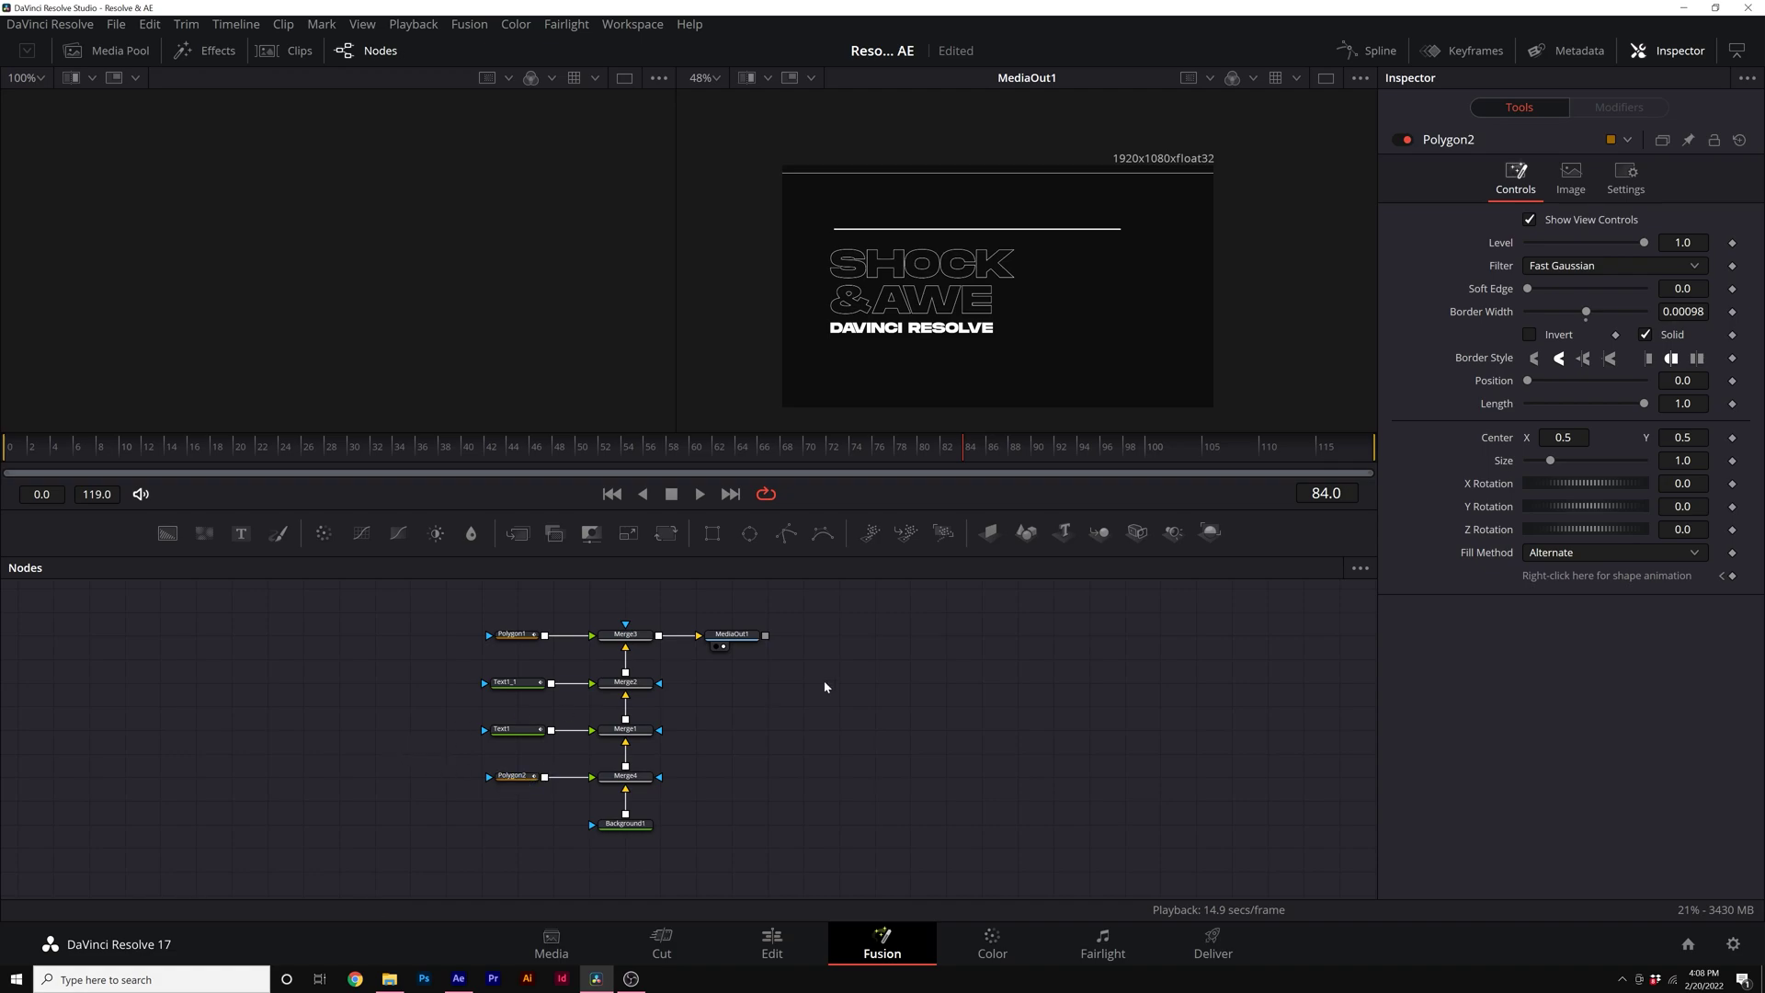
- Add a Duplicate node and insert it between Polygon2 and Merge4
{"action": "key", "text": "shift+space"}
{"action": "type", "text": "TUr"}
{"action": "key", "text": "BackSpace"}
{"action": "key", "text": "BackSpace"}
{"action": "key", "text": "BackSpace"}
{"action": "type", "text": "Du"}
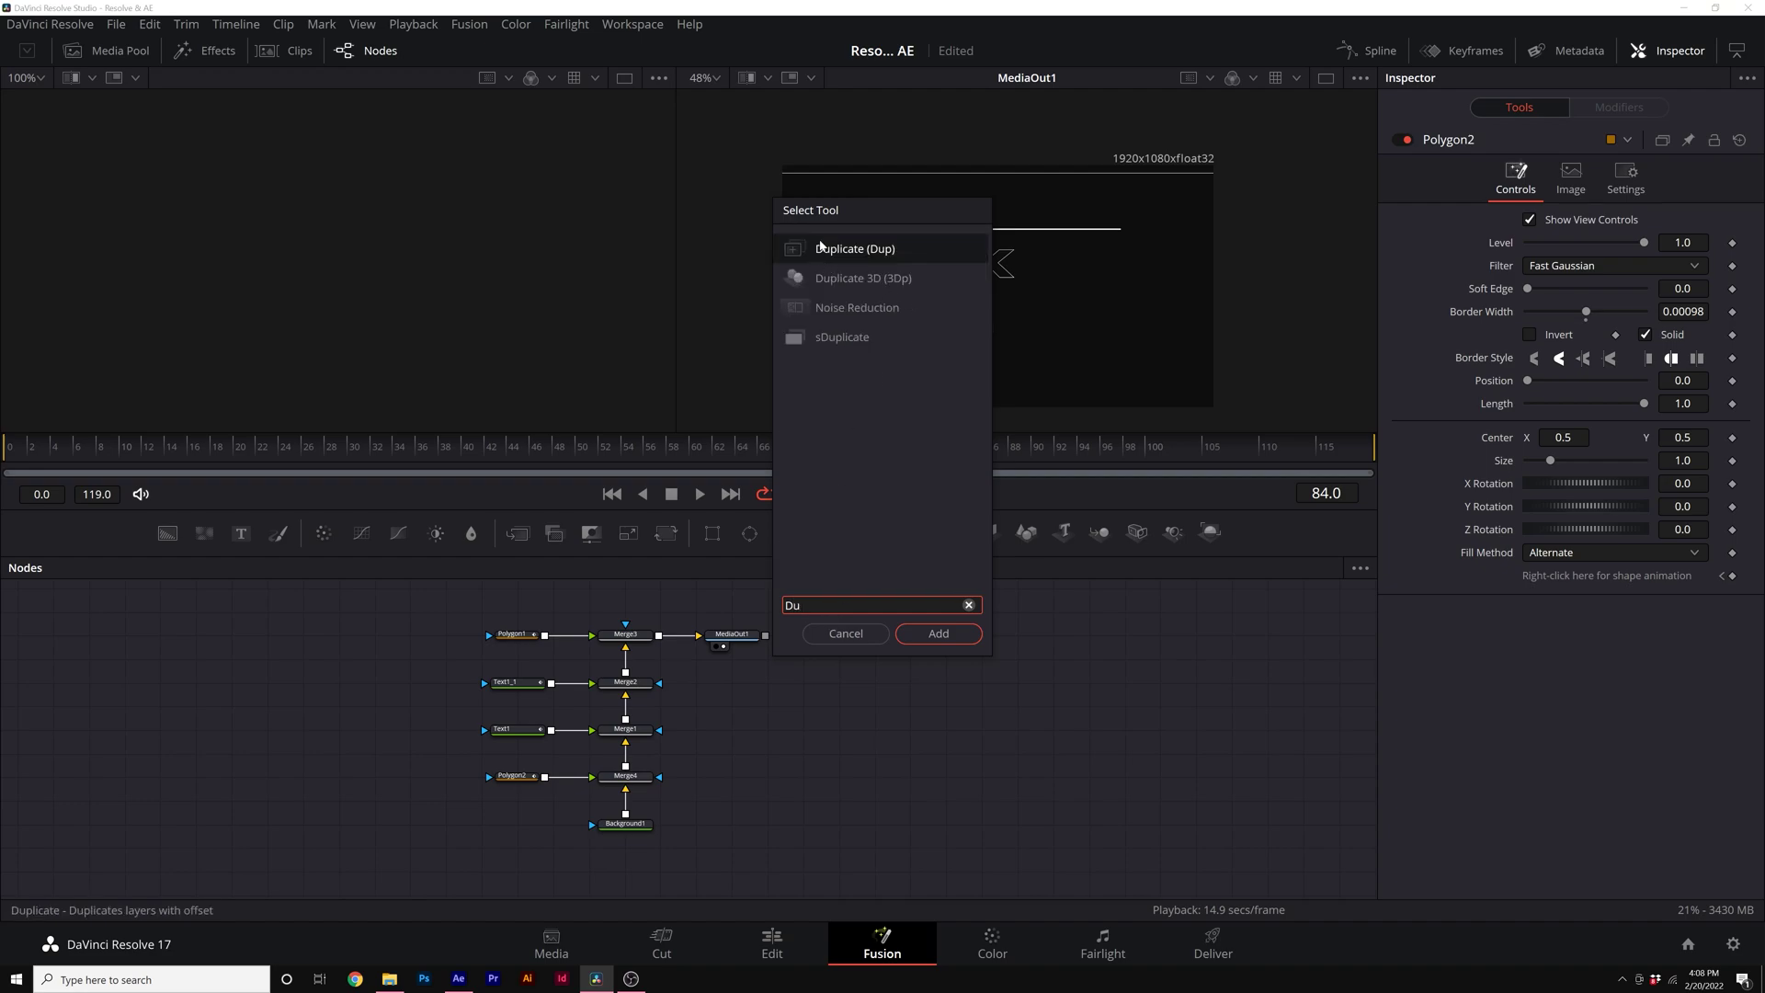
{"action": "left_click", "coordinate": [889, 264]}
{"action": "type", "text": "plicate"}
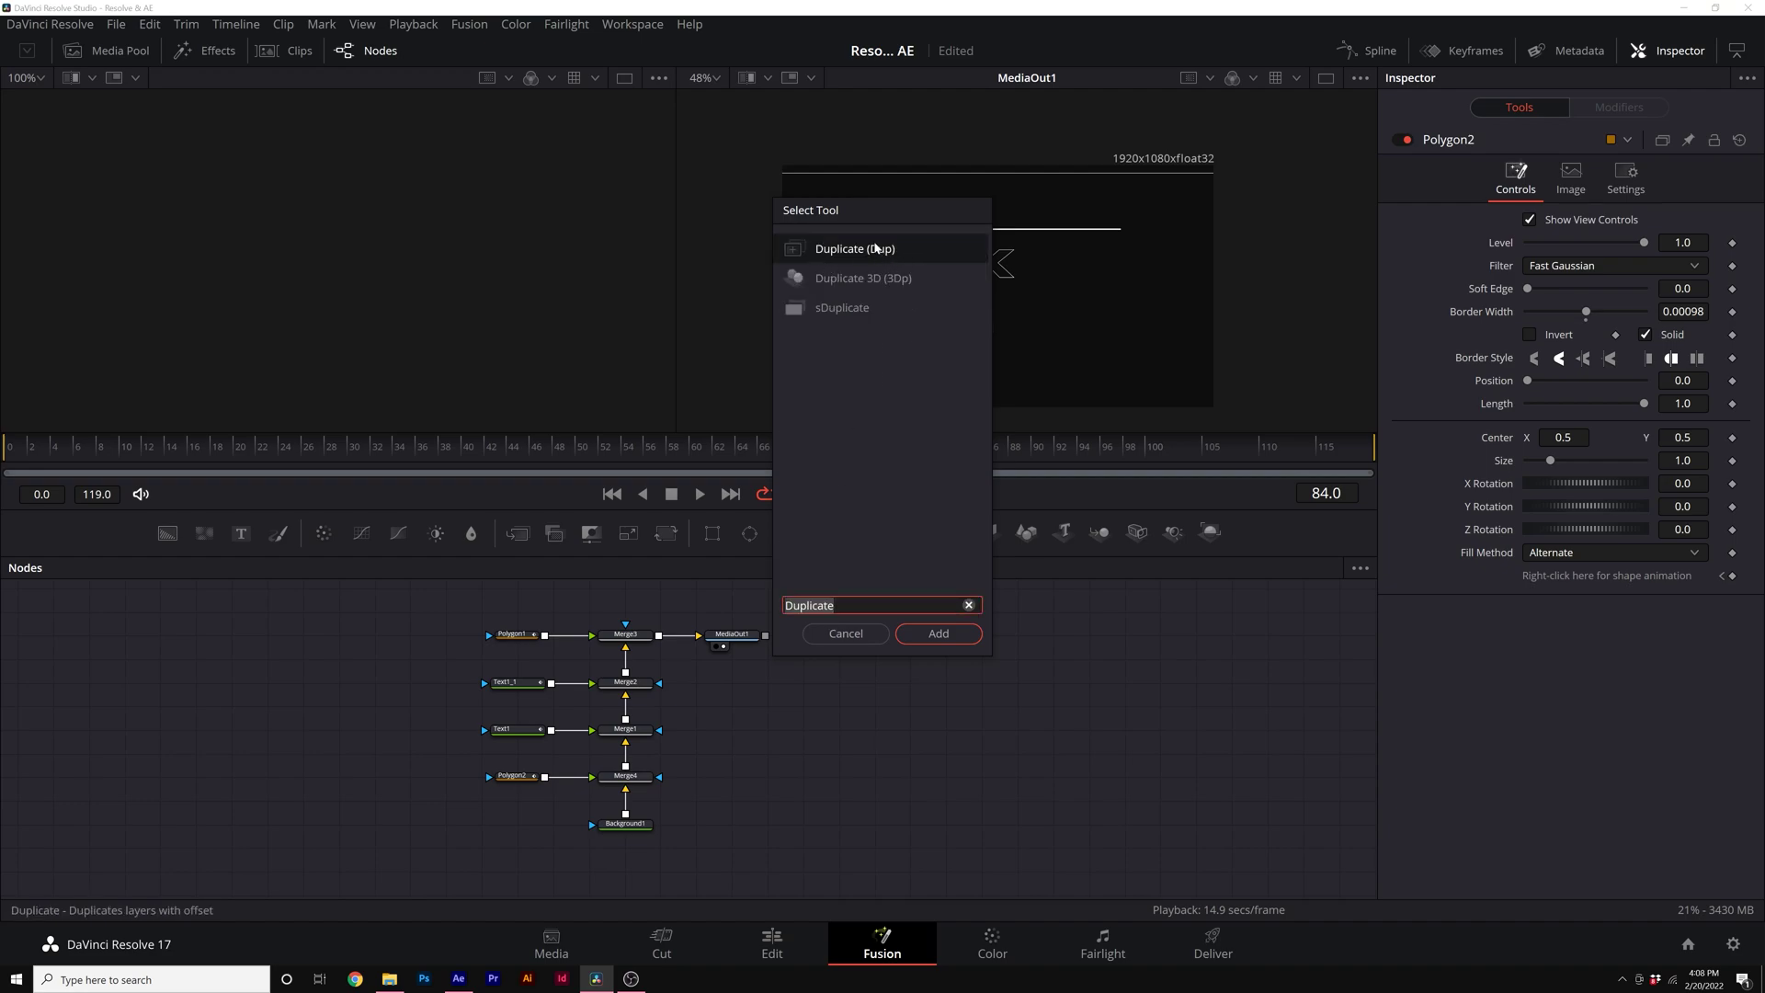
{"action": "double_click", "coordinate": [889, 601]}
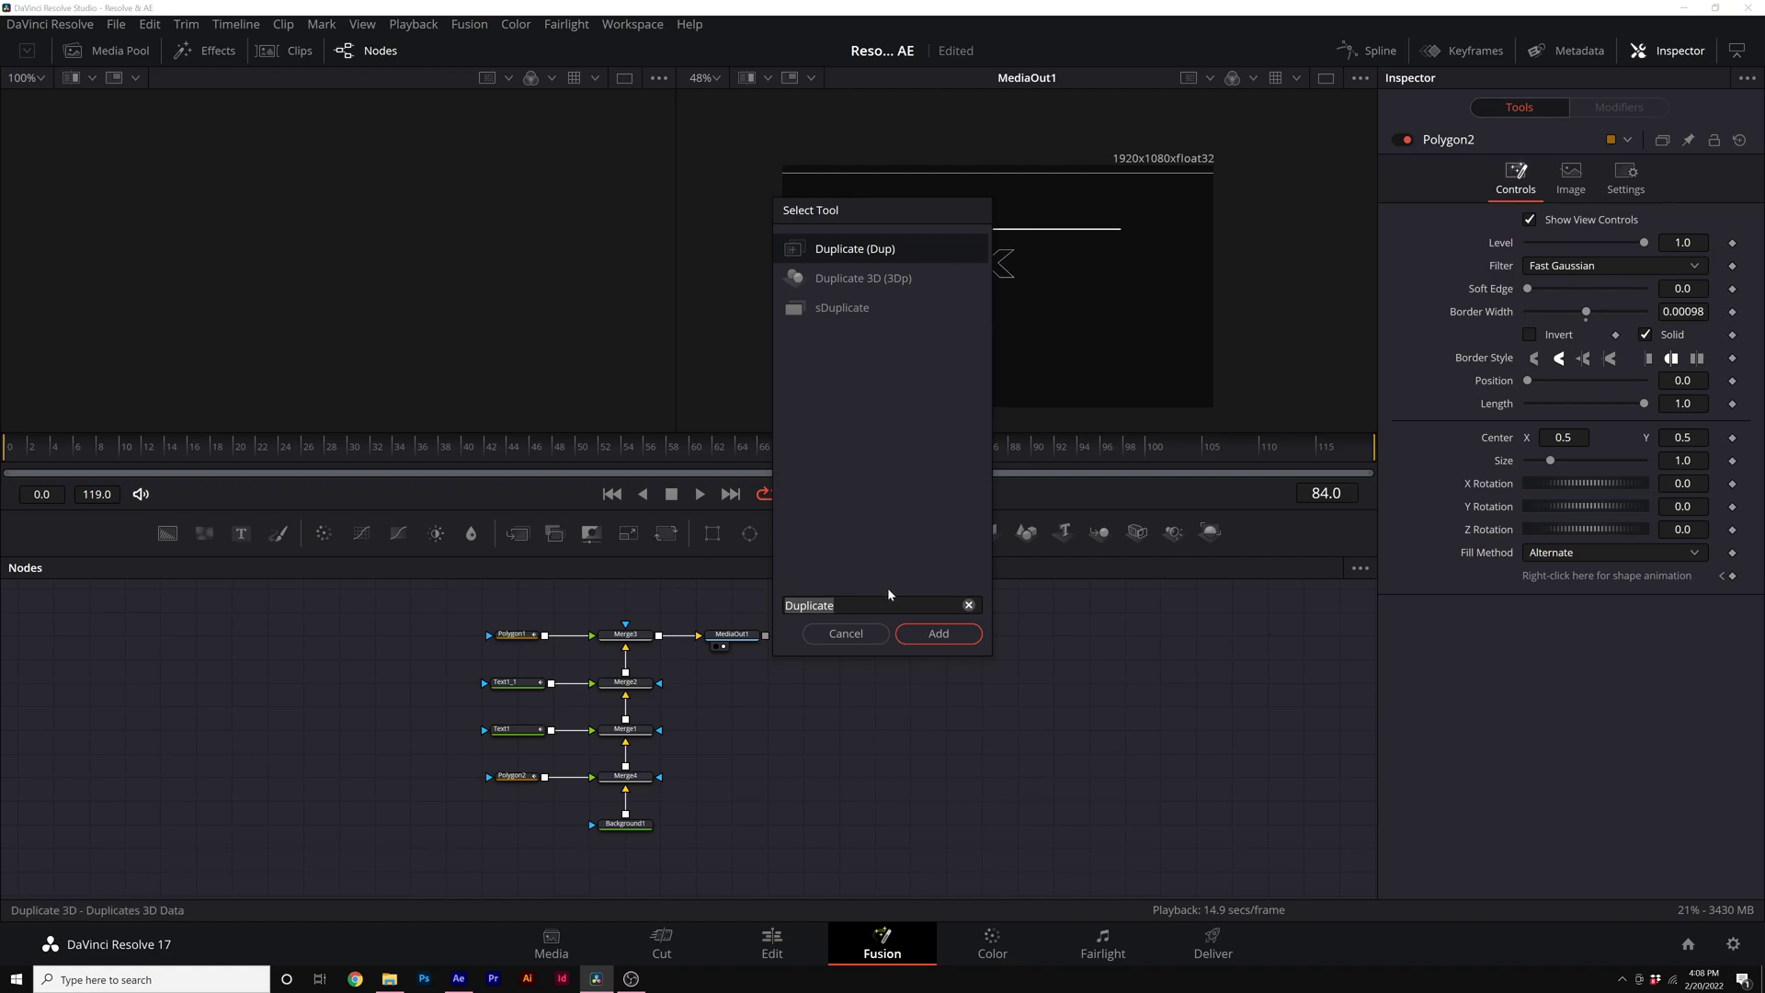
{"action": "left_click", "coordinate": [936, 635]}
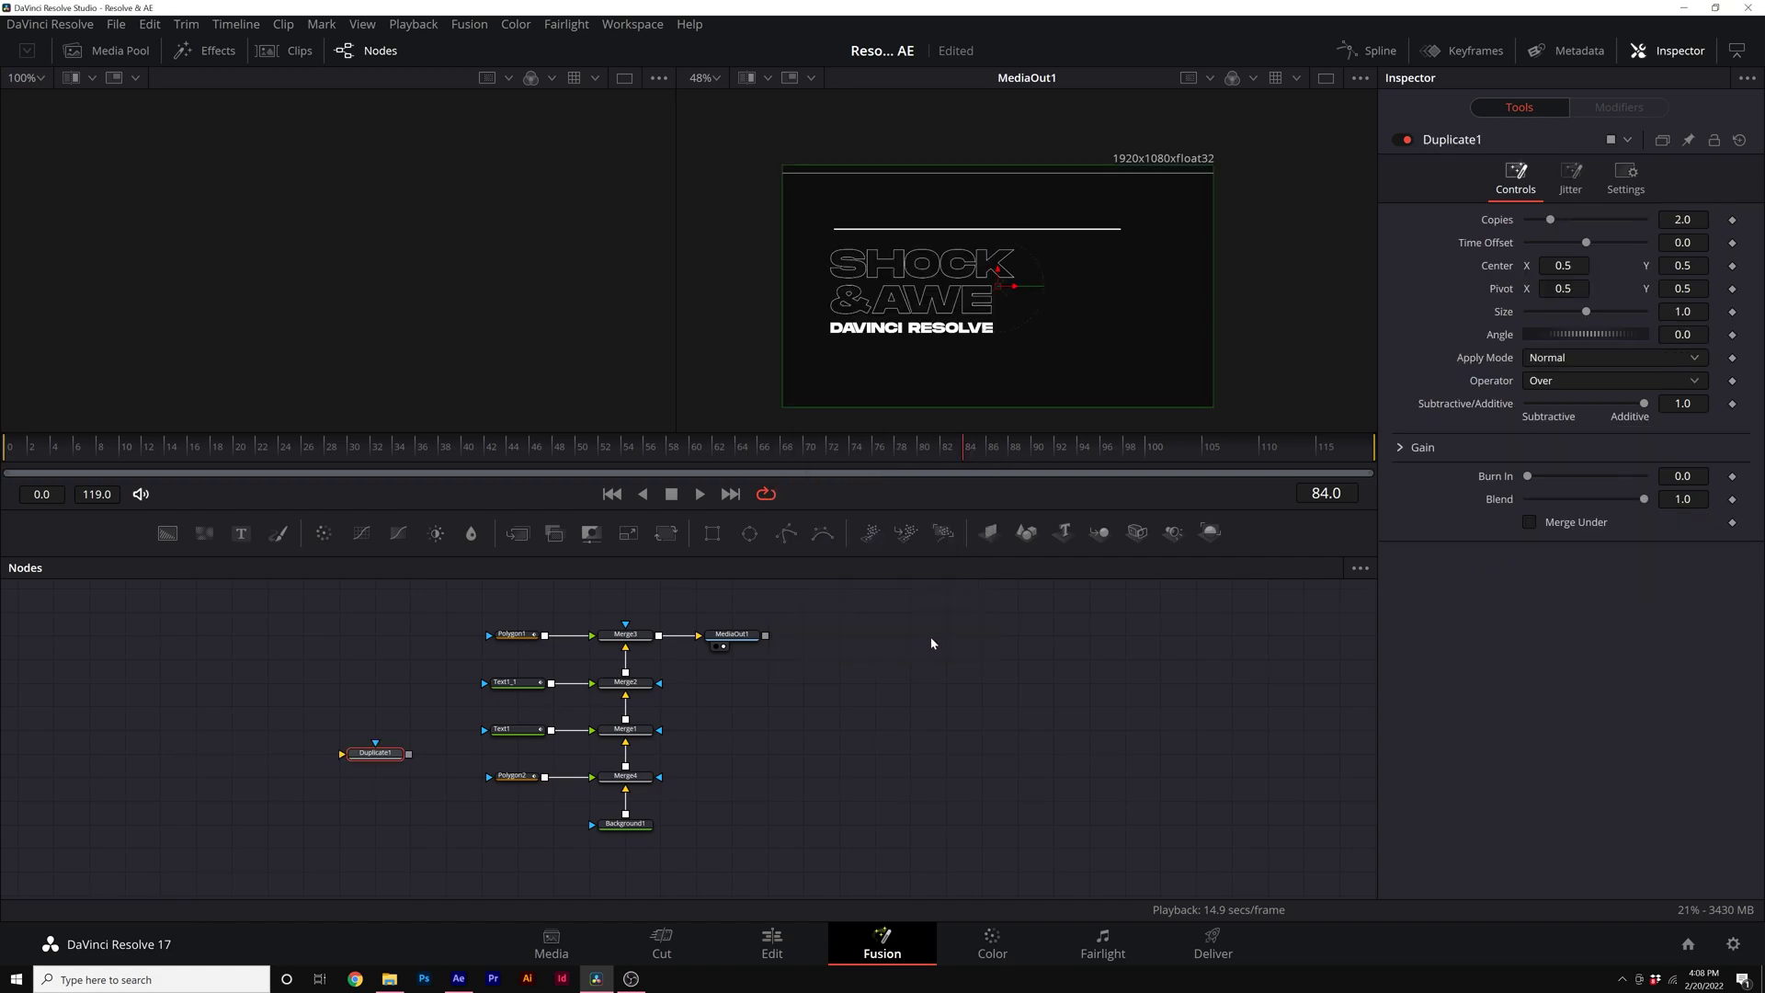
{"action": "left_click_drag", "start_coordinate": [373, 753], "coordinate": [393, 788]}
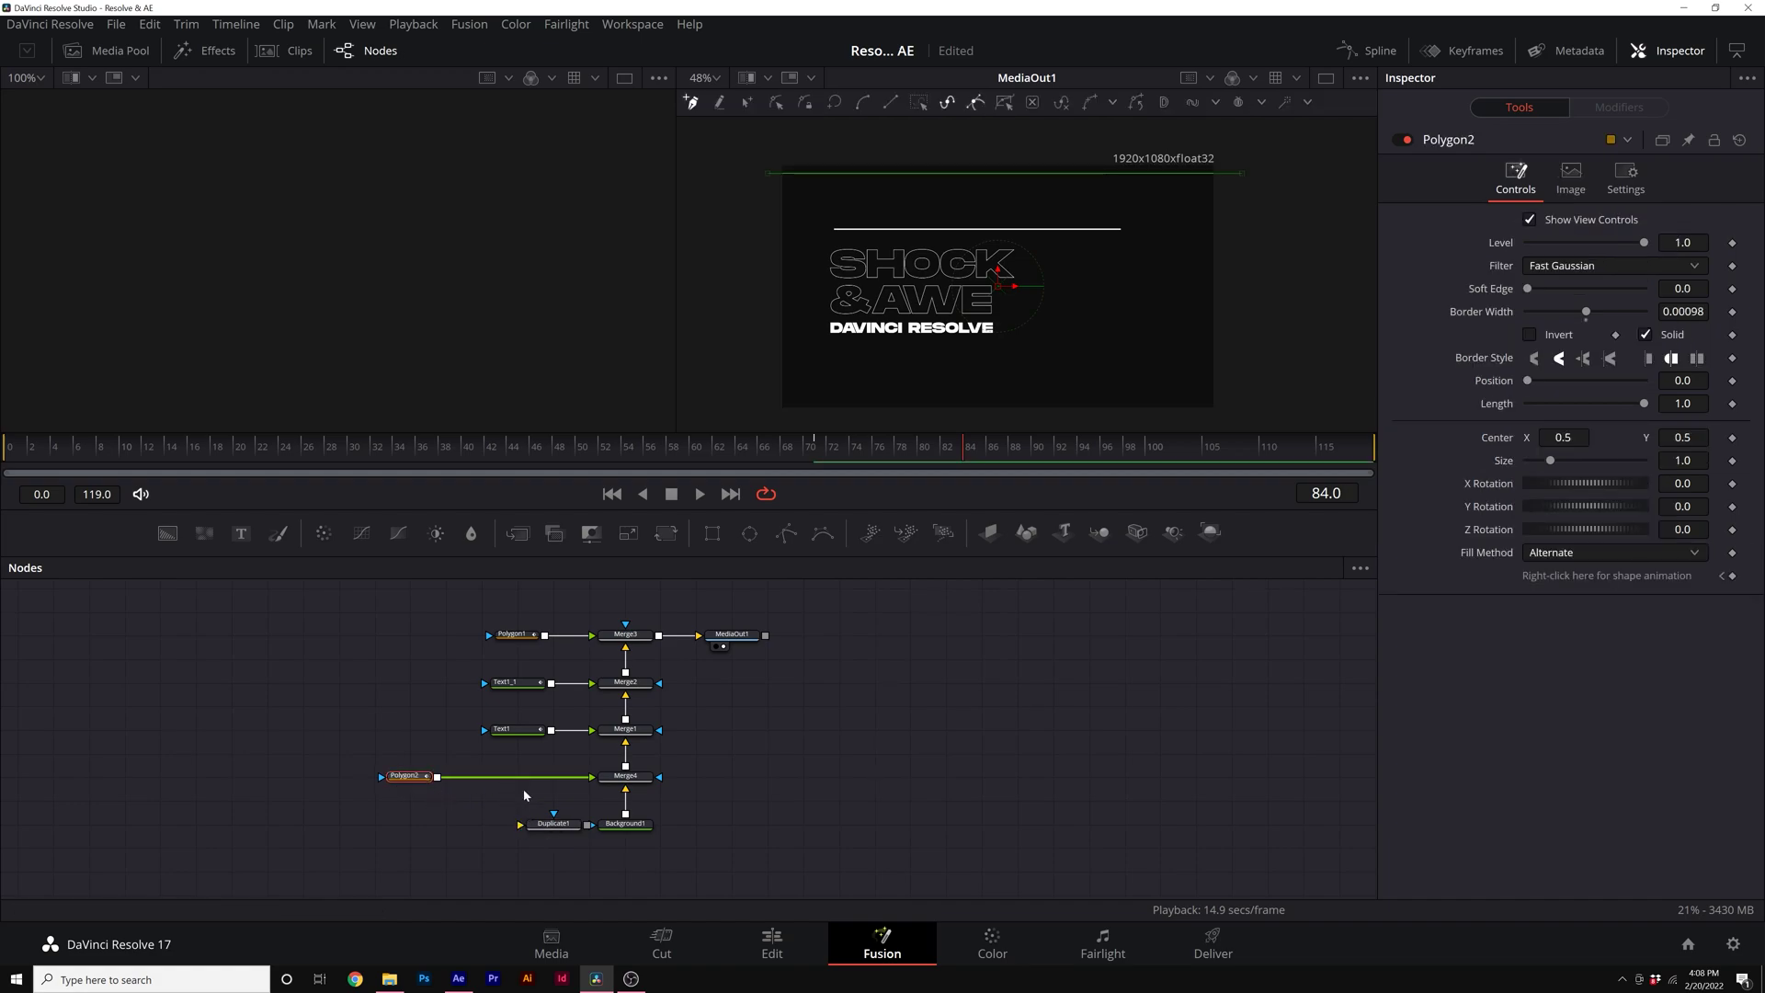
{"action": "left_click_drag", "start_coordinate": [553, 824], "coordinate": [428, 779]}
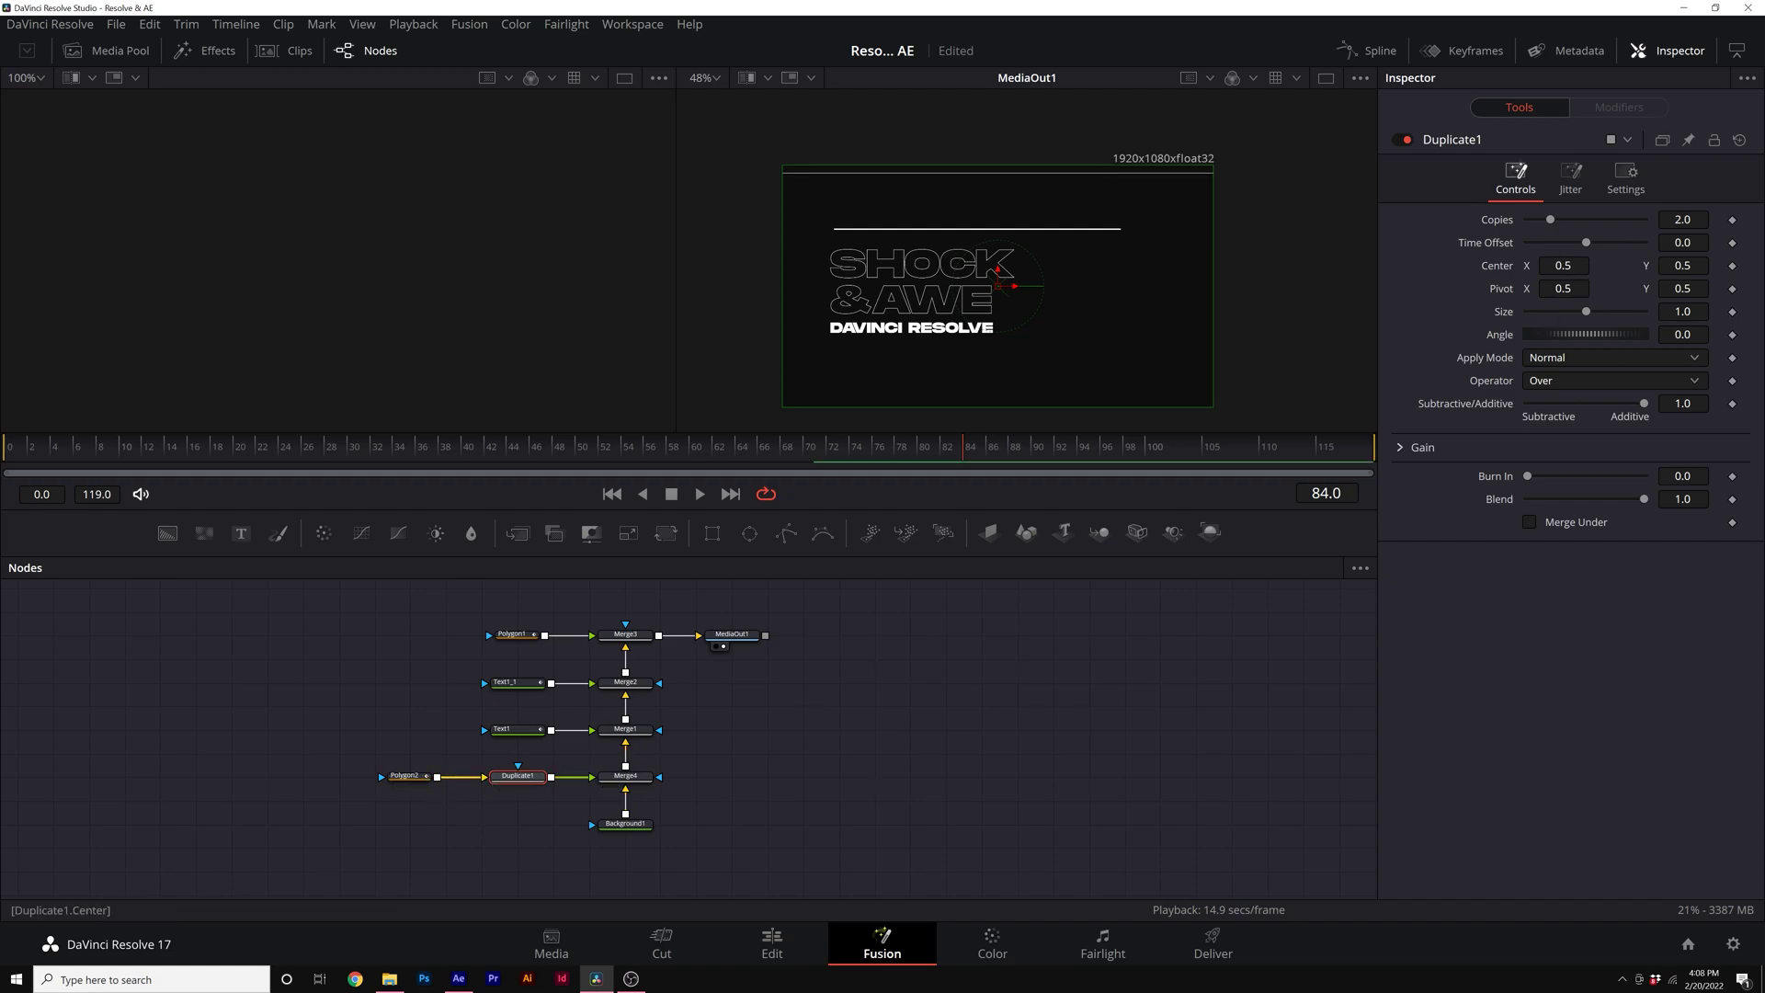
- Set Duplicate1 to 40 copies with Center Y 0.47, striping the whole frame
{"action": "left_click_drag", "start_coordinate": [1682, 265], "coordinate": [1658, 264]}
{"action": "left_click_drag", "start_coordinate": [1552, 222], "coordinate": [1685, 226]}
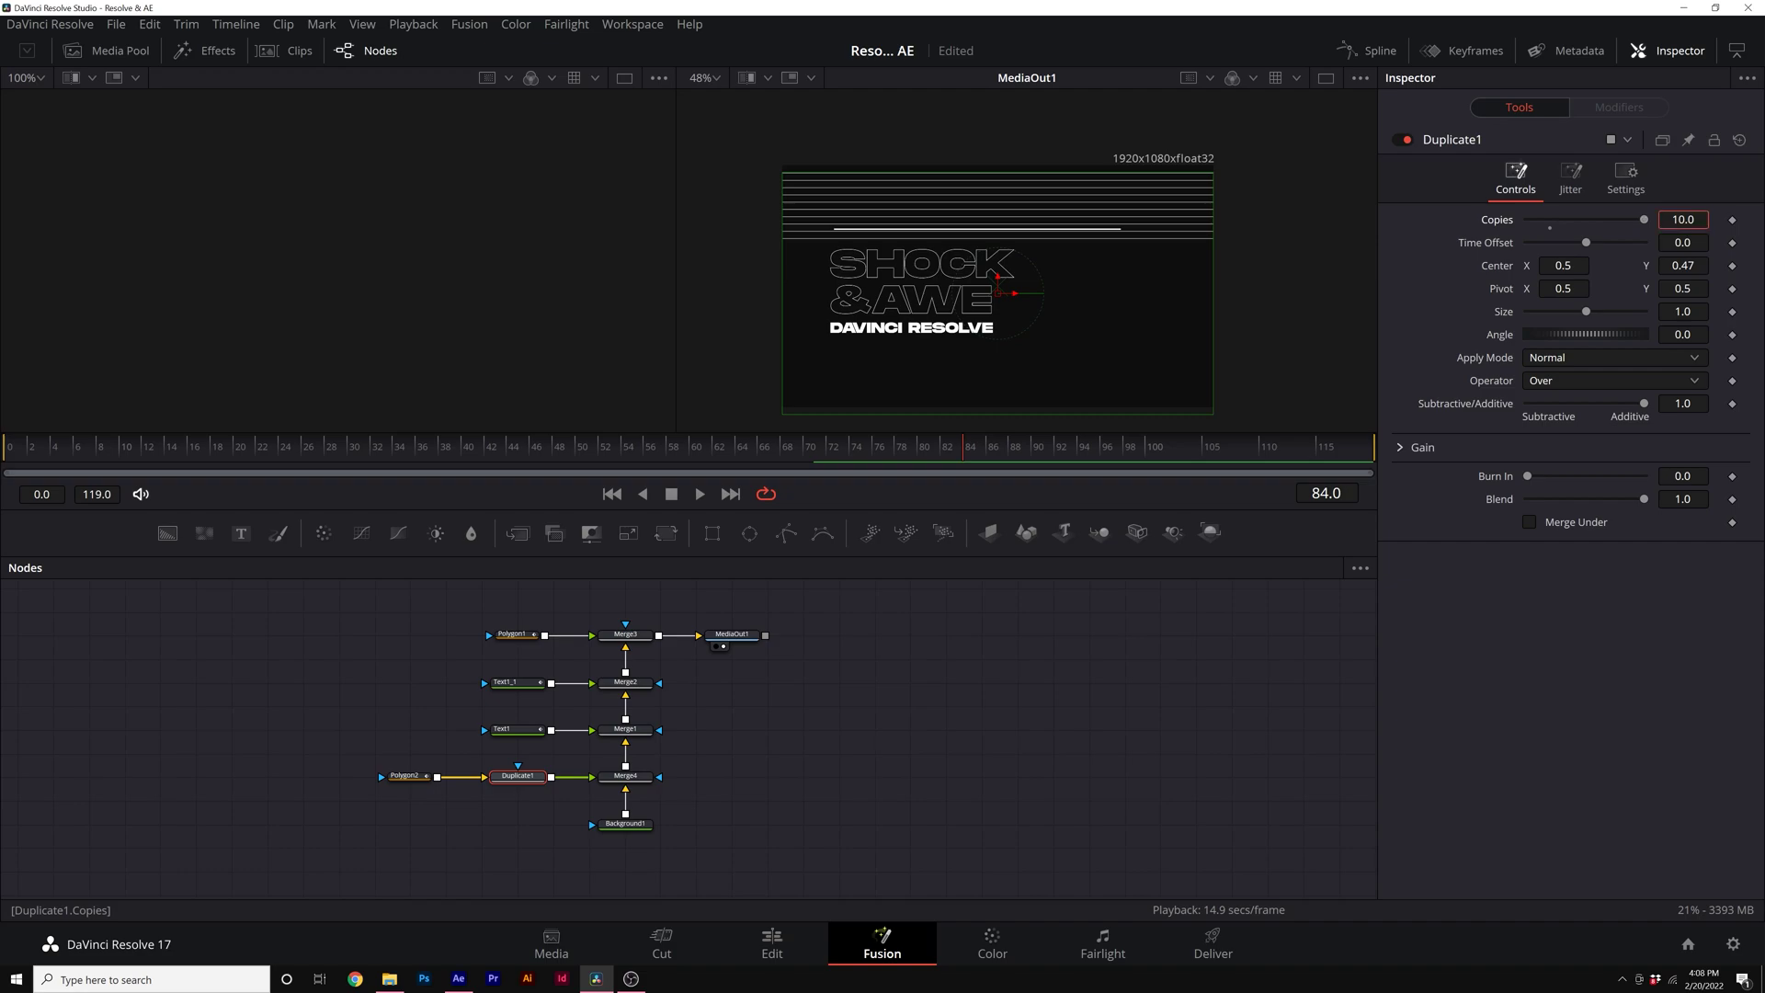
{"action": "left_click", "coordinate": [1683, 220]}
{"action": "key", "text": "Return"}
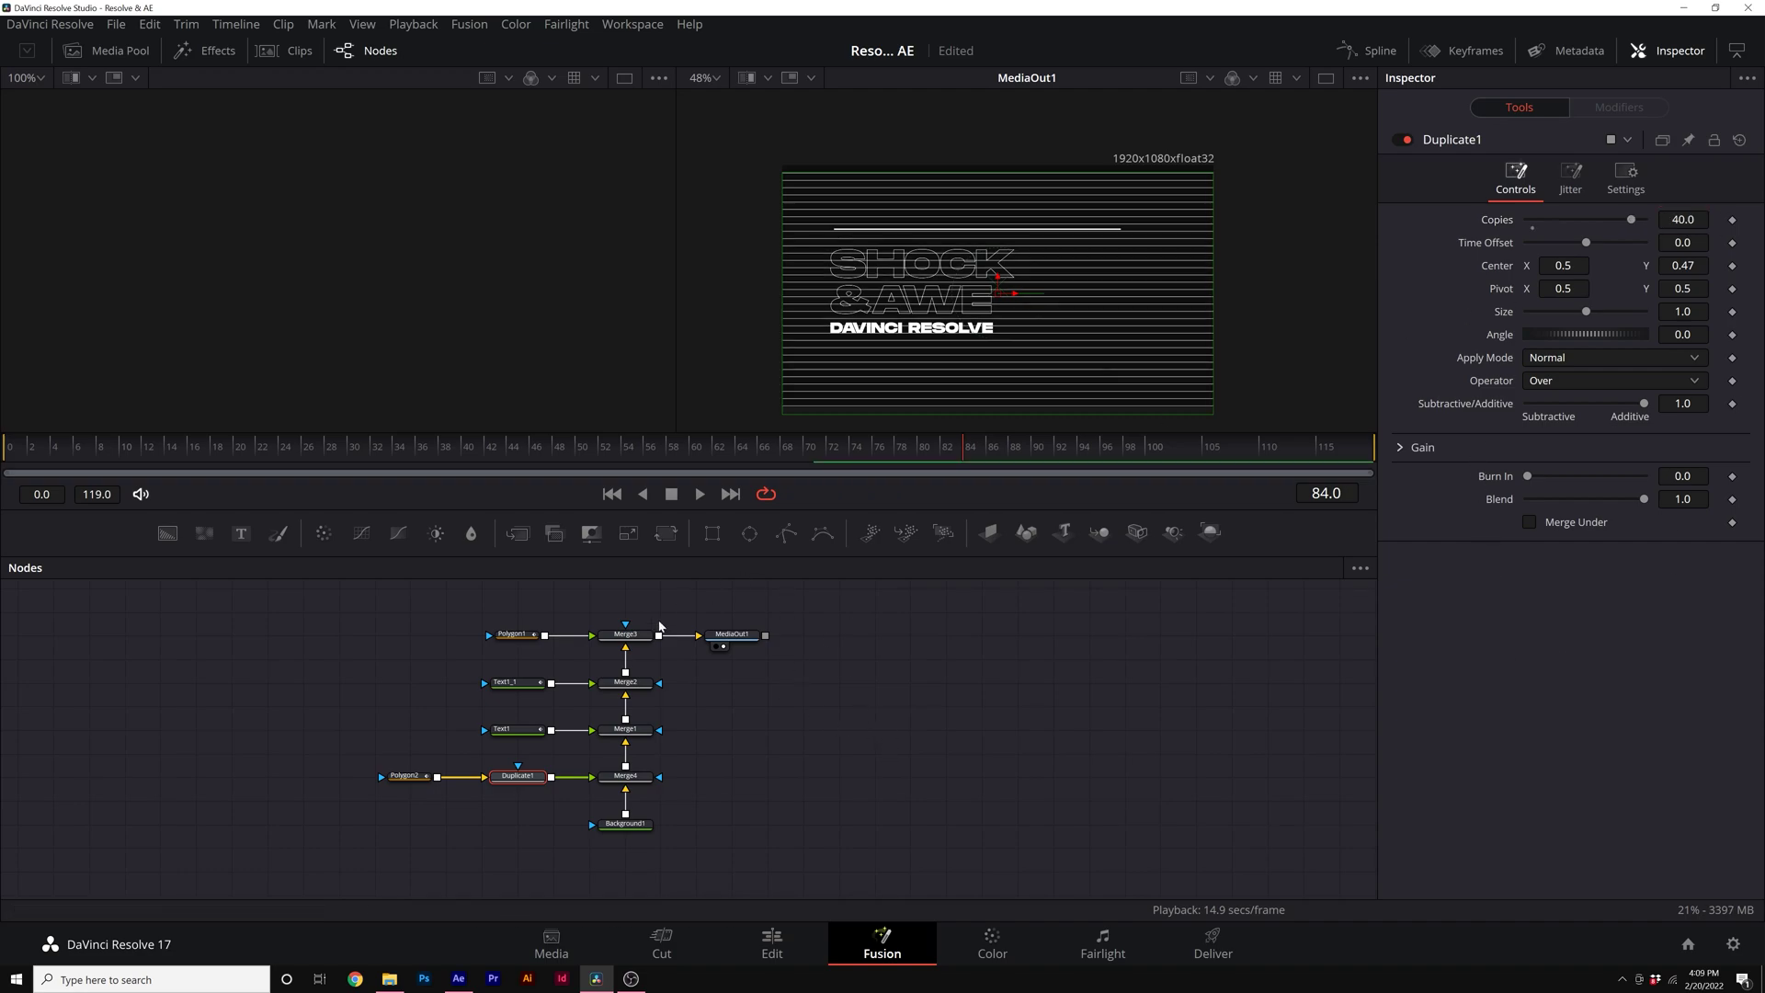
{"action": "left_click", "coordinate": [394, 669]}
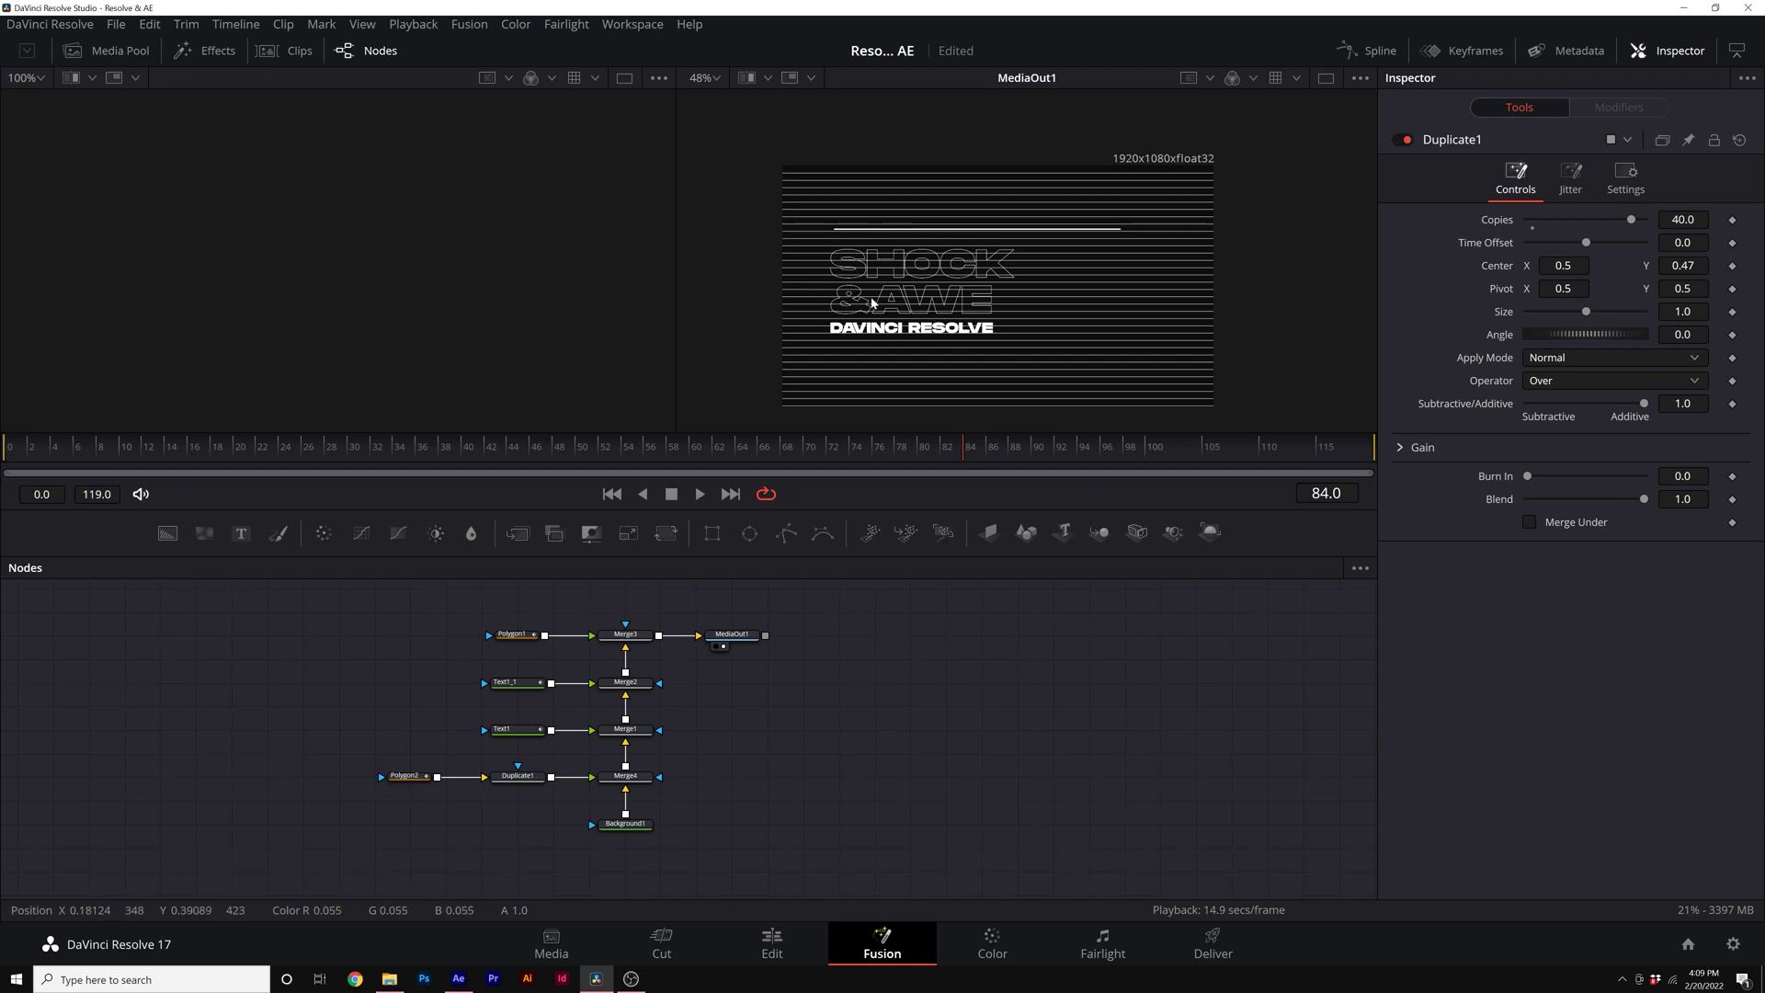
{"action": "key", "text": "ctrl+f"}
- Keyframe Duplicate1's jitter Center X so the offset lines slide sideways, then preview playback
{"action": "left_click", "coordinate": [1571, 174]}
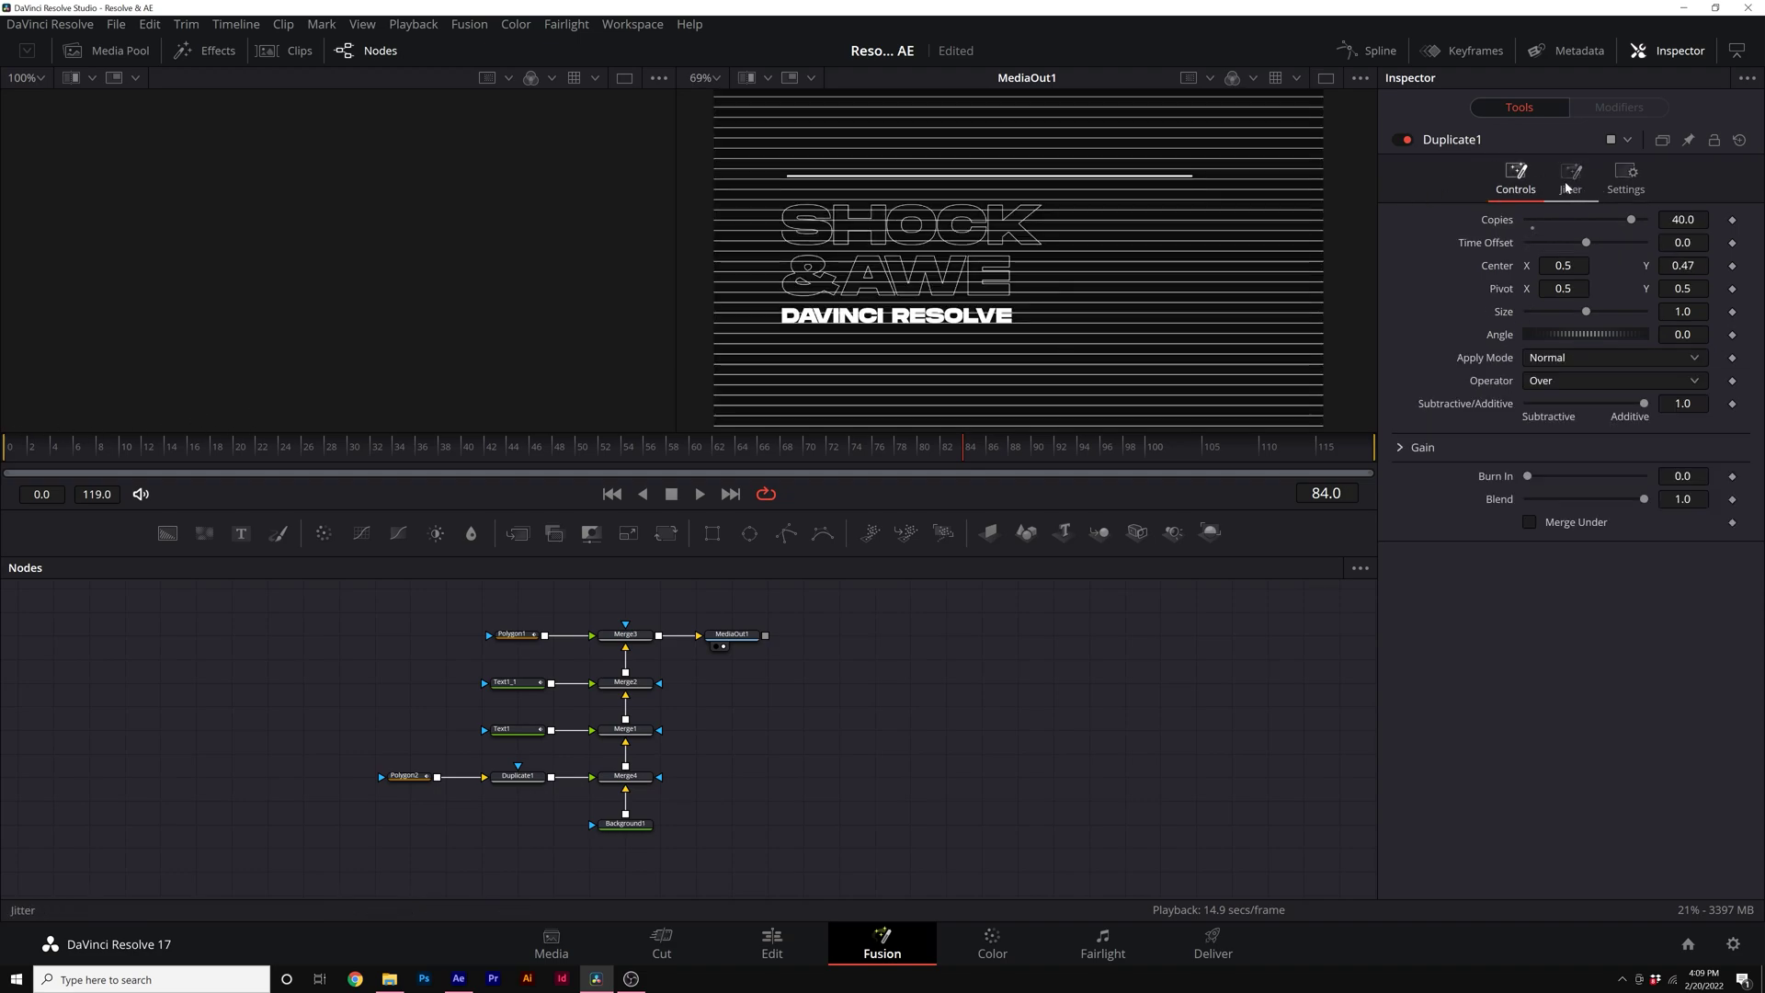
{"action": "left_click_drag", "start_coordinate": [1018, 261], "coordinate": [1064, 285]}
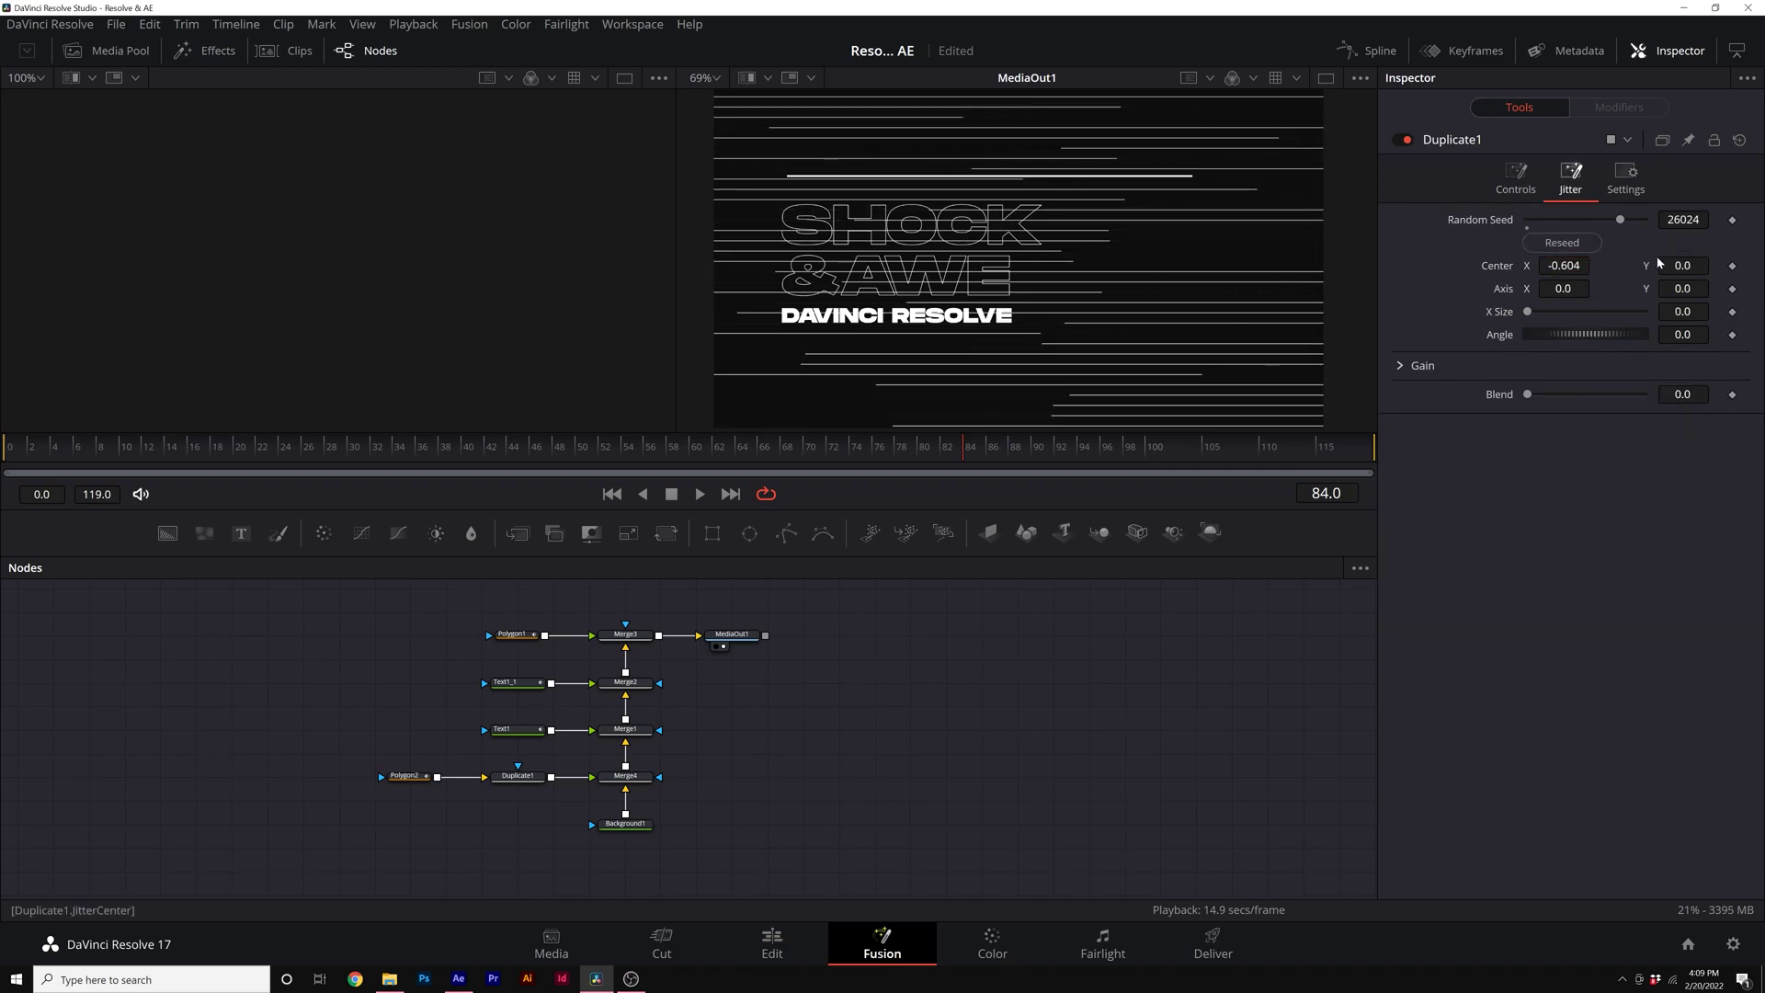
{"action": "left_click", "coordinate": [1733, 266]}
{"action": "left_click", "coordinate": [812, 447]}
{"action": "left_click_drag", "start_coordinate": [1259, 276], "coordinate": [1294, 280]}
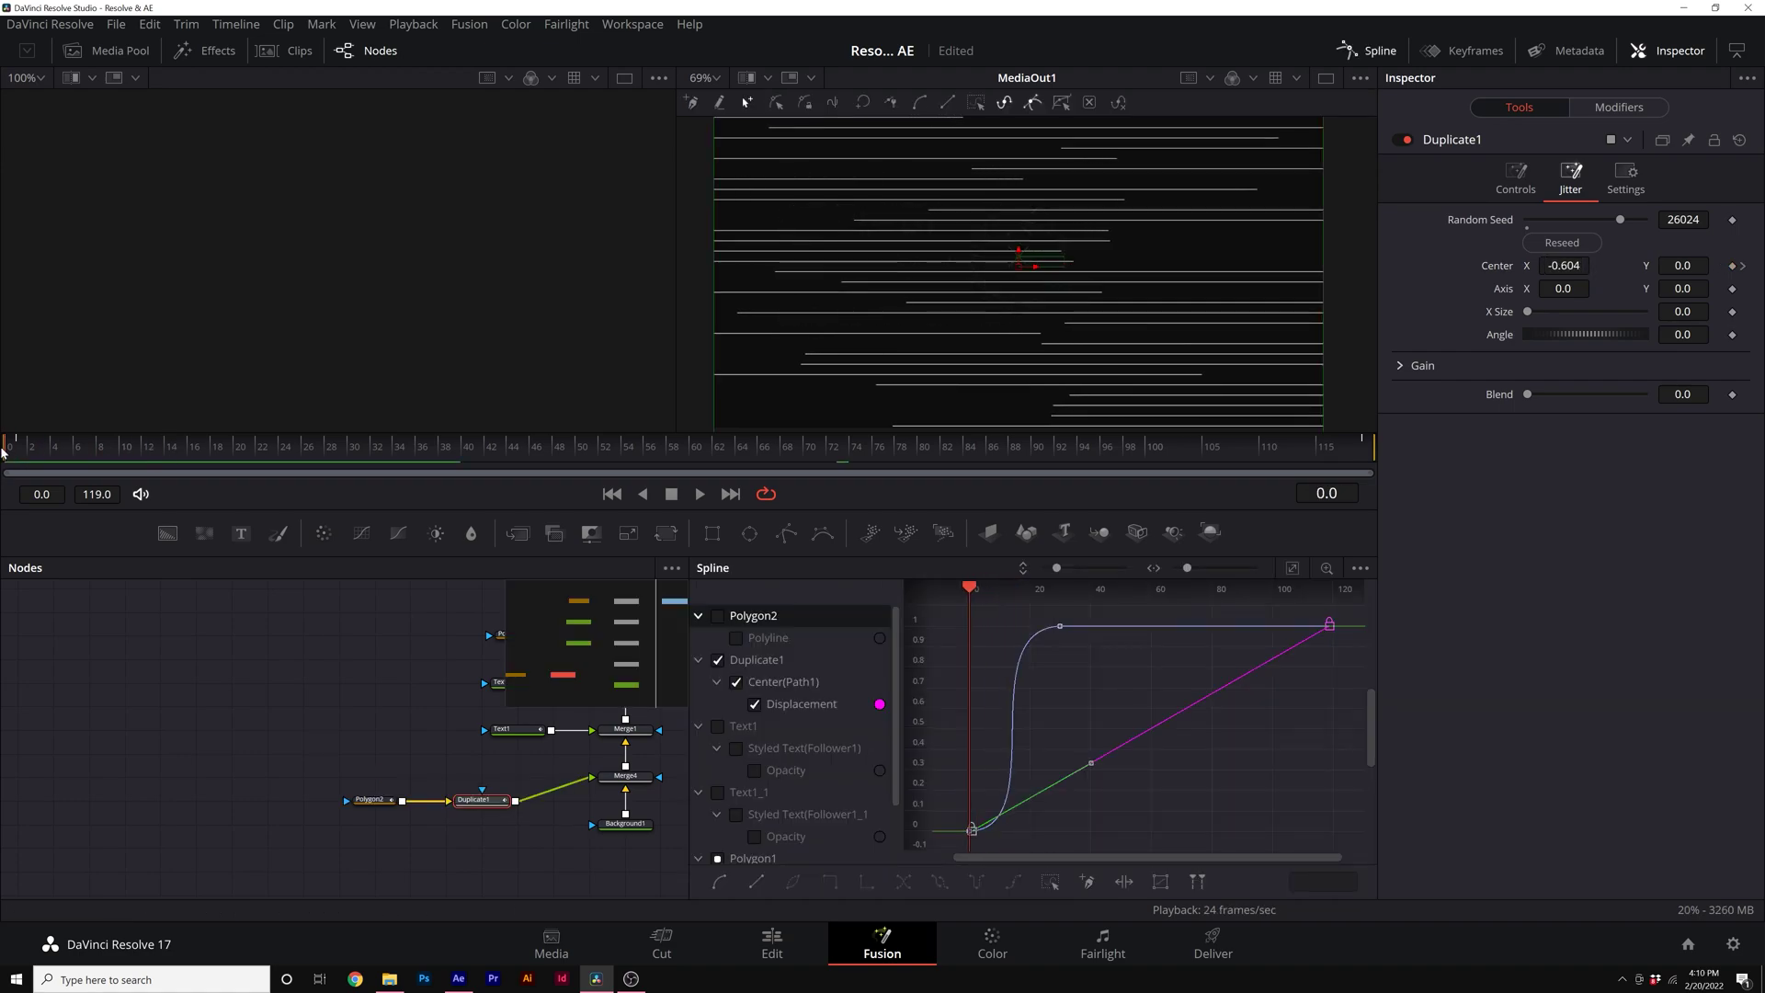
{"action": "key", "text": "space"}
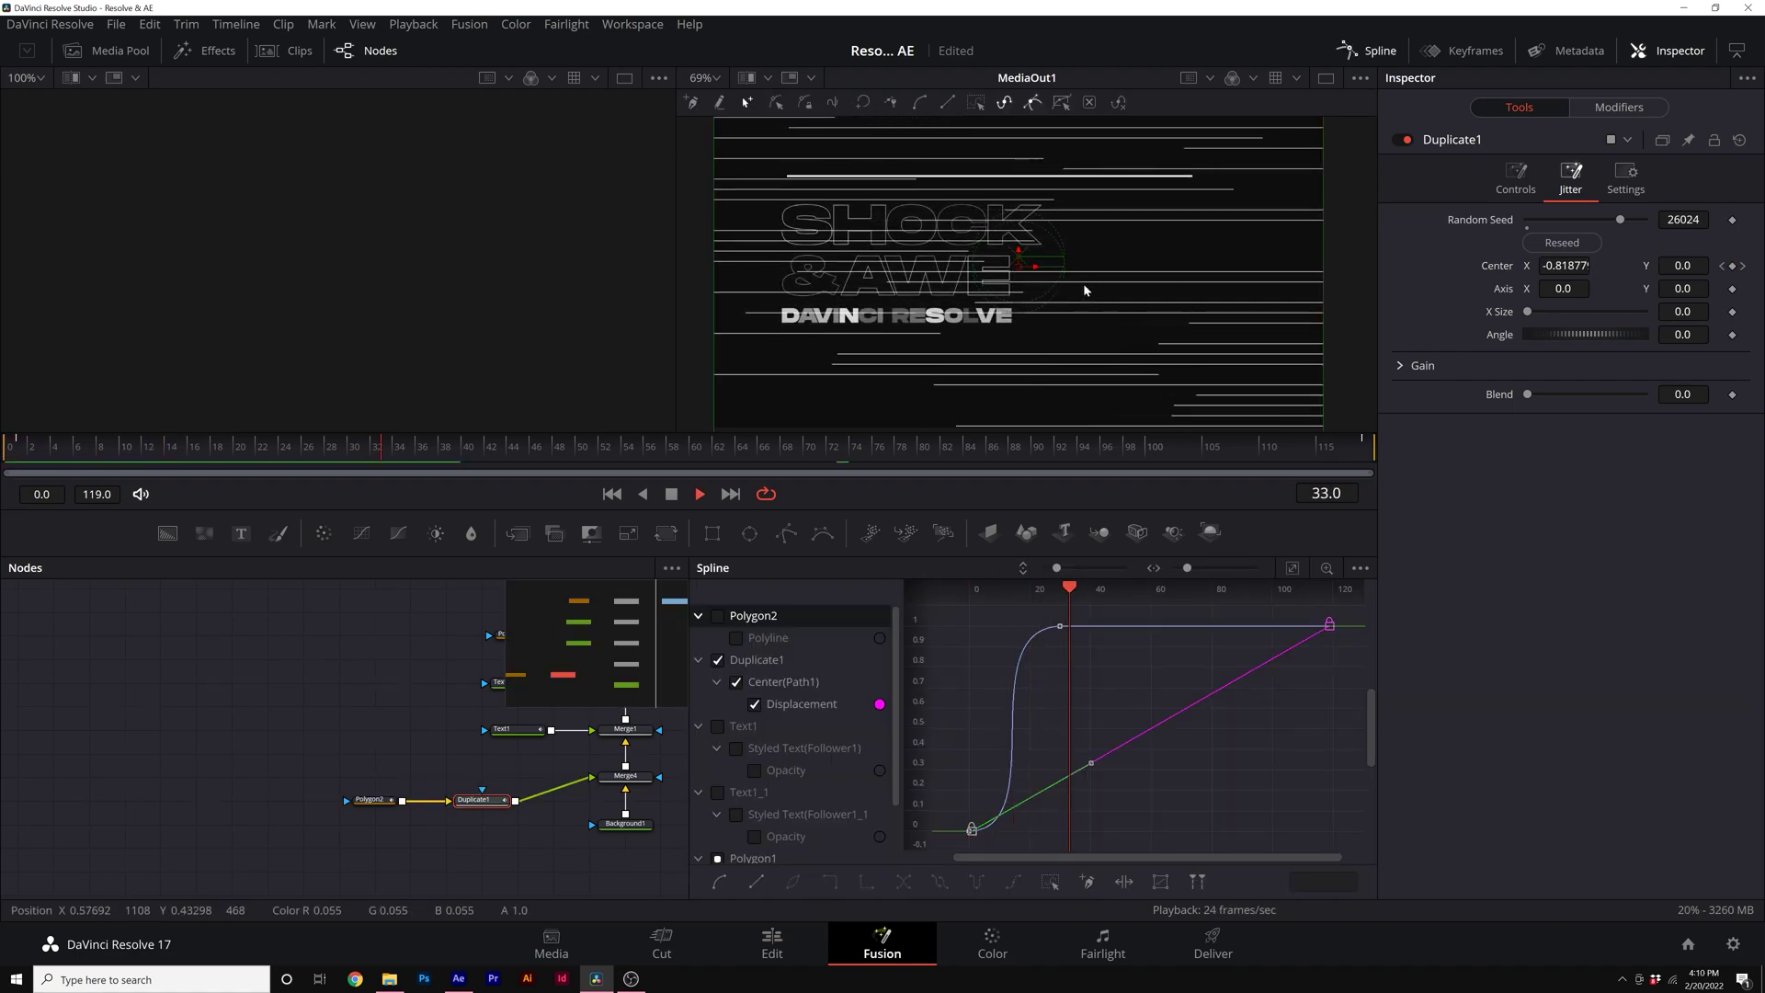
{"action": "key", "text": "space"}
{"action": "left_click", "coordinate": [1373, 50]}
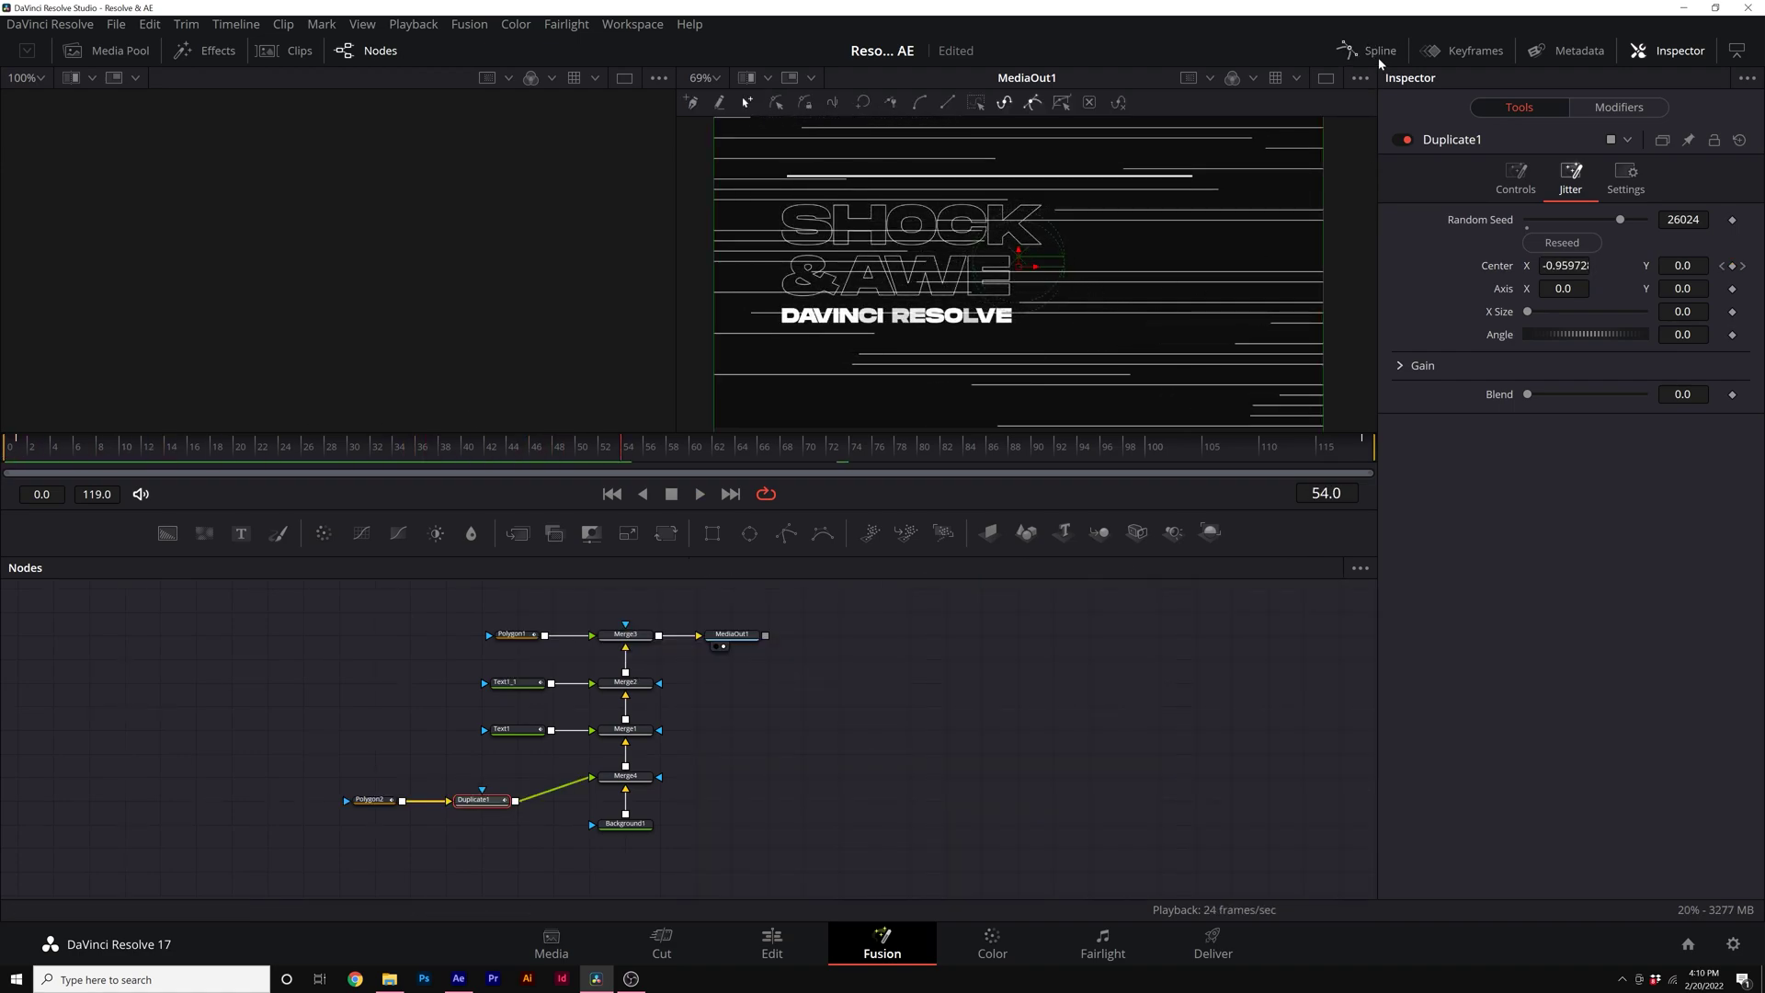
- Insert a MatteControl1 node between Duplicate1 and Merge4, replacing their direct link
{"action": "left_click", "coordinate": [1385, 57]}
{"action": "left_click", "coordinate": [1386, 57]}
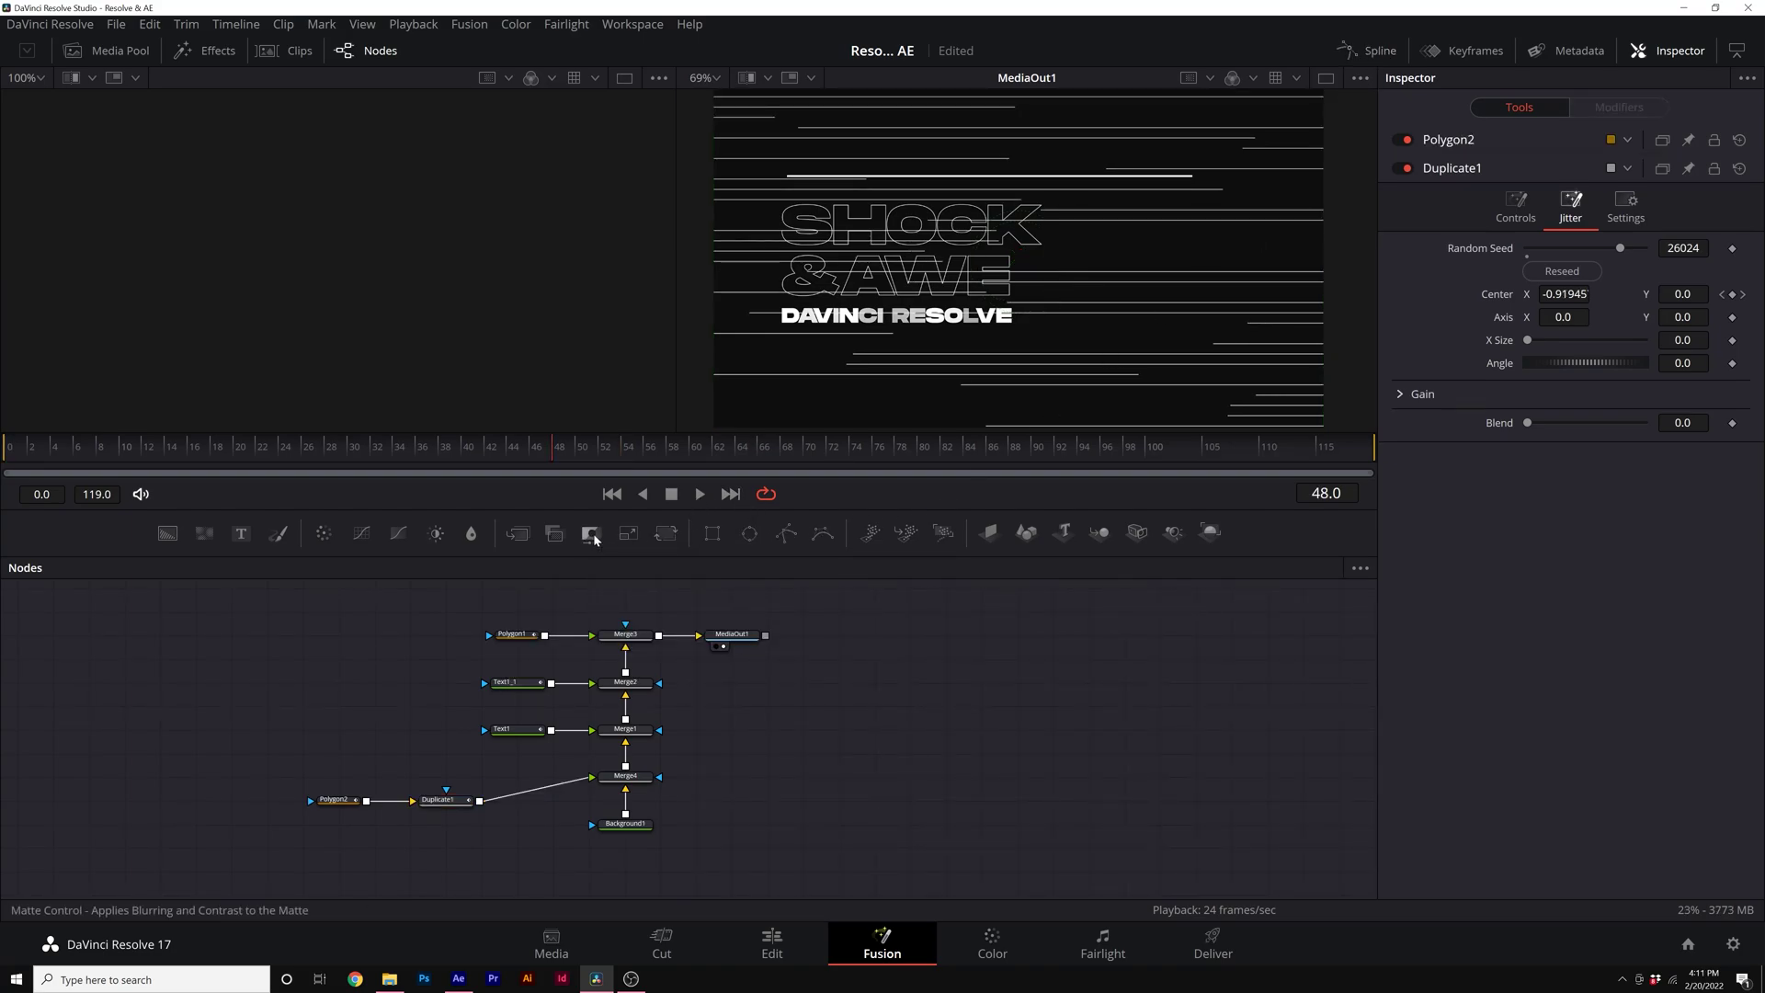
{"action": "left_click_drag", "start_coordinate": [591, 533], "coordinate": [529, 825]}
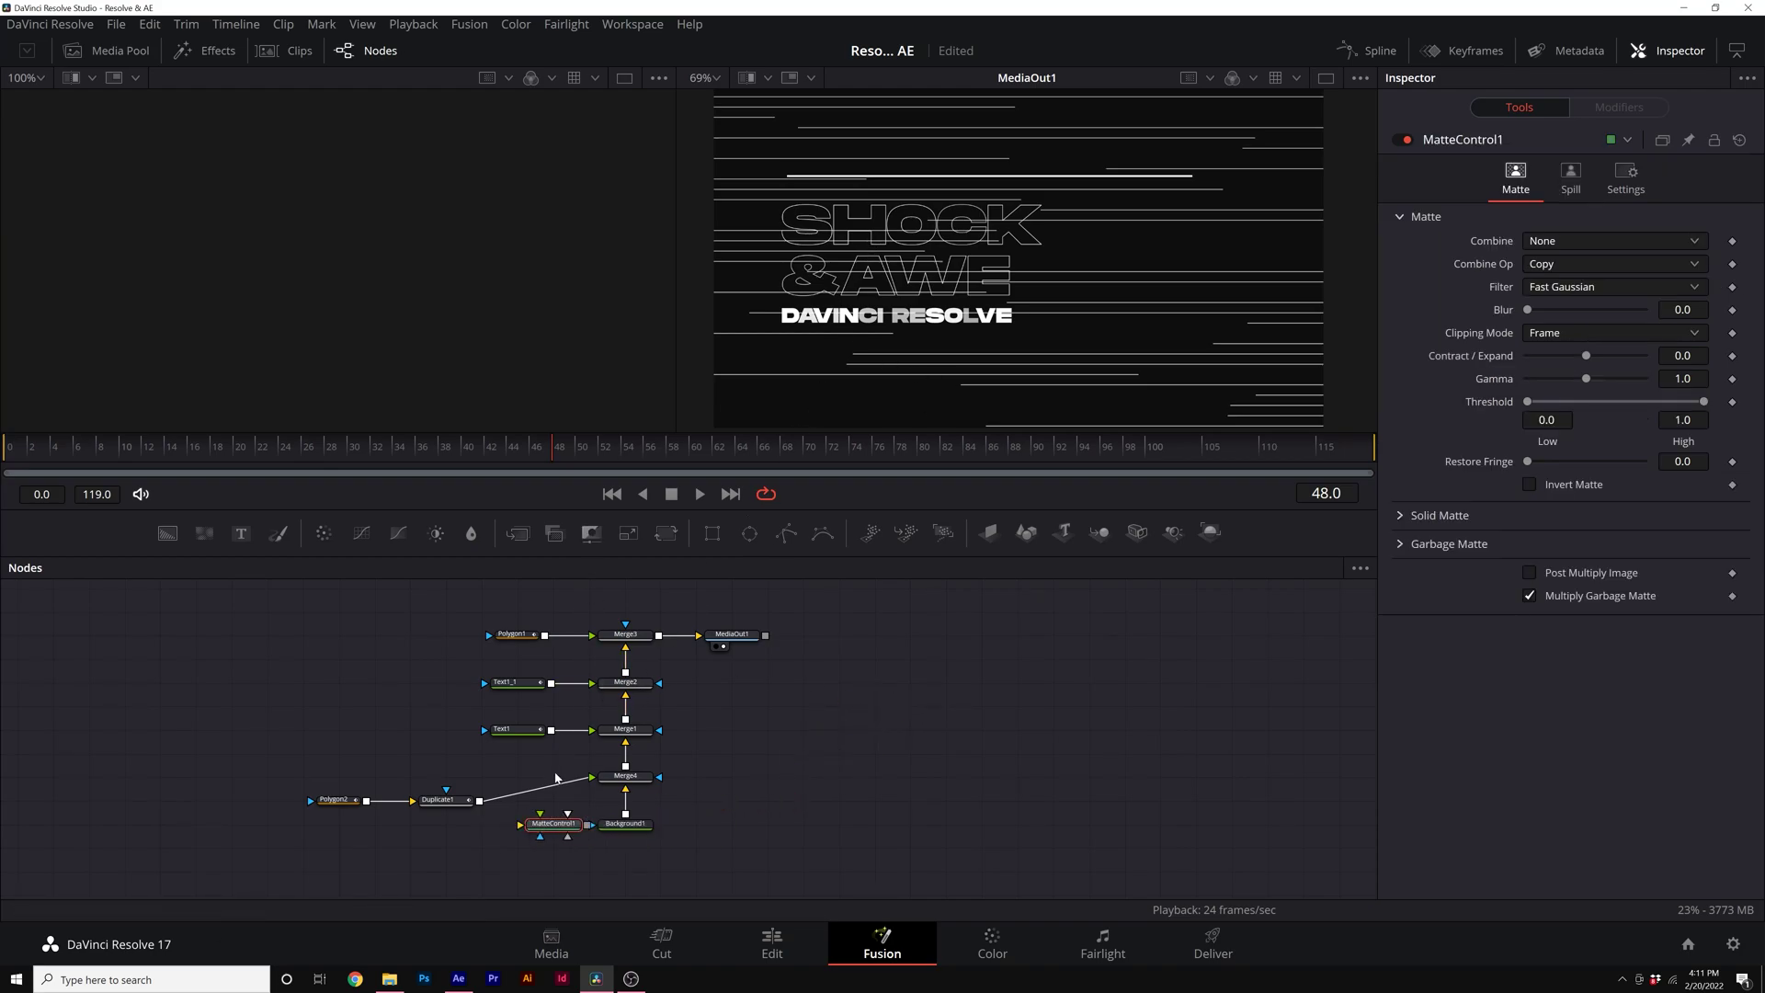
{"action": "left_click", "coordinate": [534, 790]}
{"action": "key", "text": "Delete"}
{"action": "left_click_drag", "start_coordinate": [551, 824], "coordinate": [591, 777]}
{"action": "left_click_drag", "start_coordinate": [482, 779], "coordinate": [266, 776]}
{"action": "left_click_drag", "start_coordinate": [322, 837], "coordinate": [517, 824]}
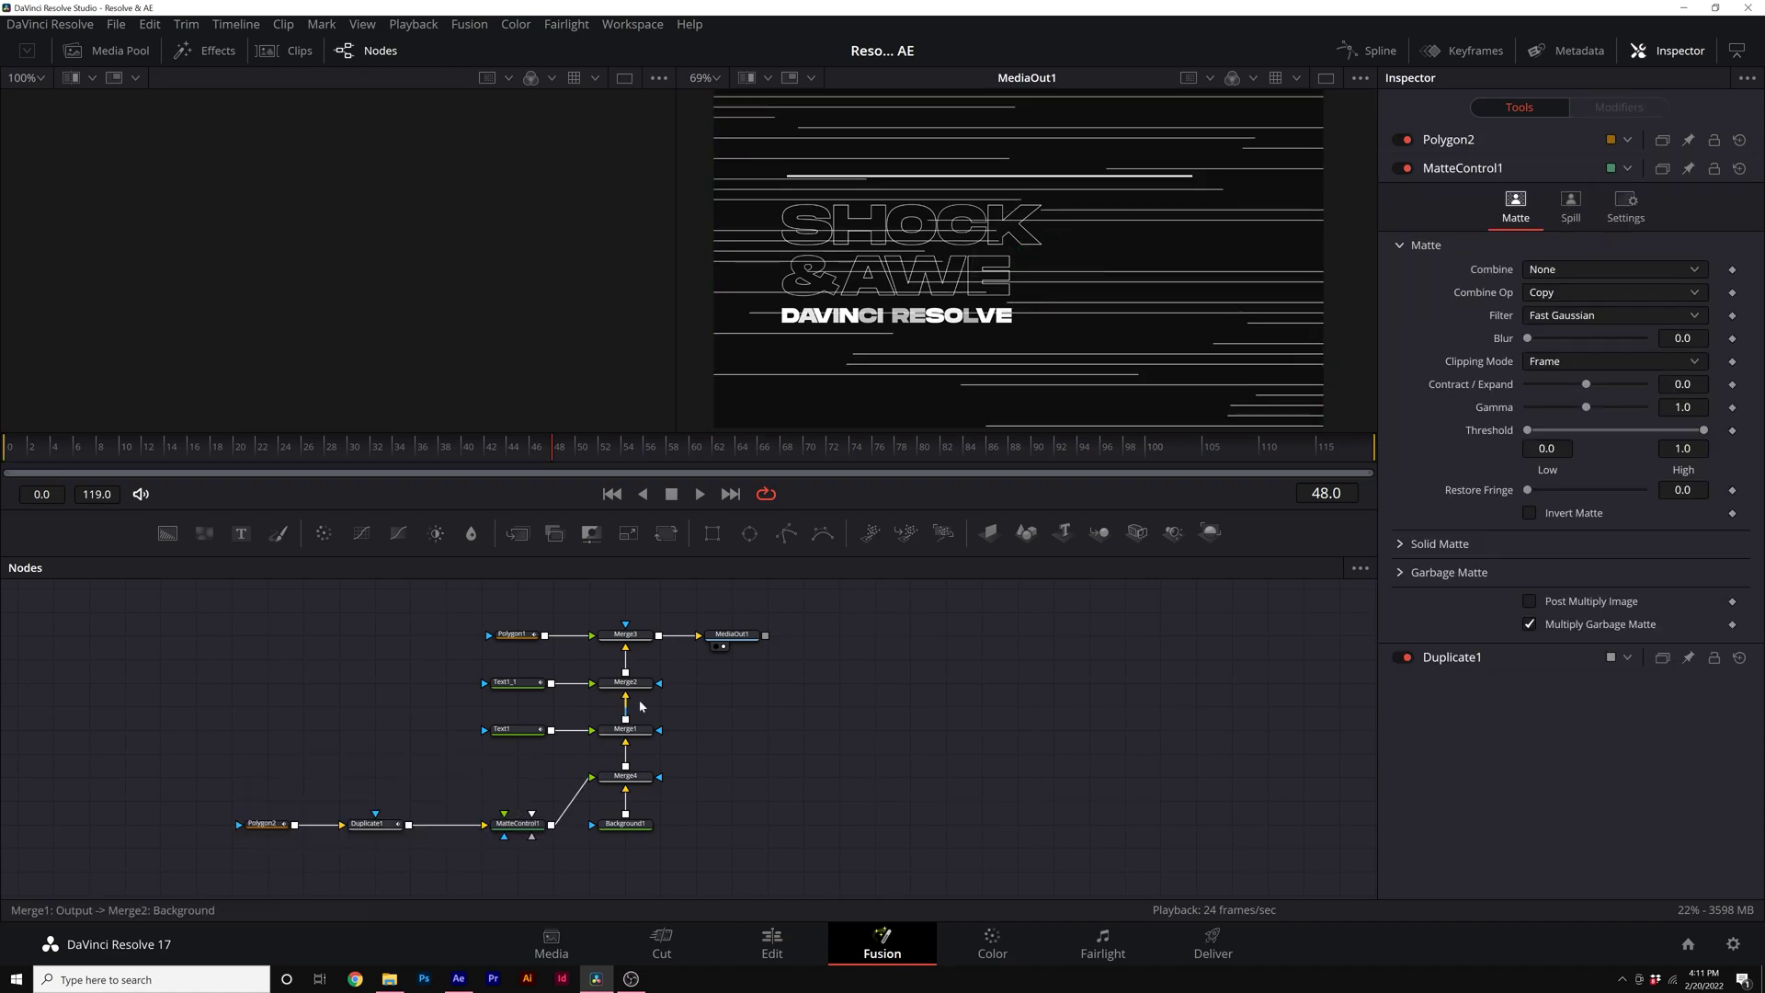
- Add a Rectangle1 mask and connect it to MatteControl1's Garbage Matte input
{"action": "left_click", "coordinate": [712, 533]}
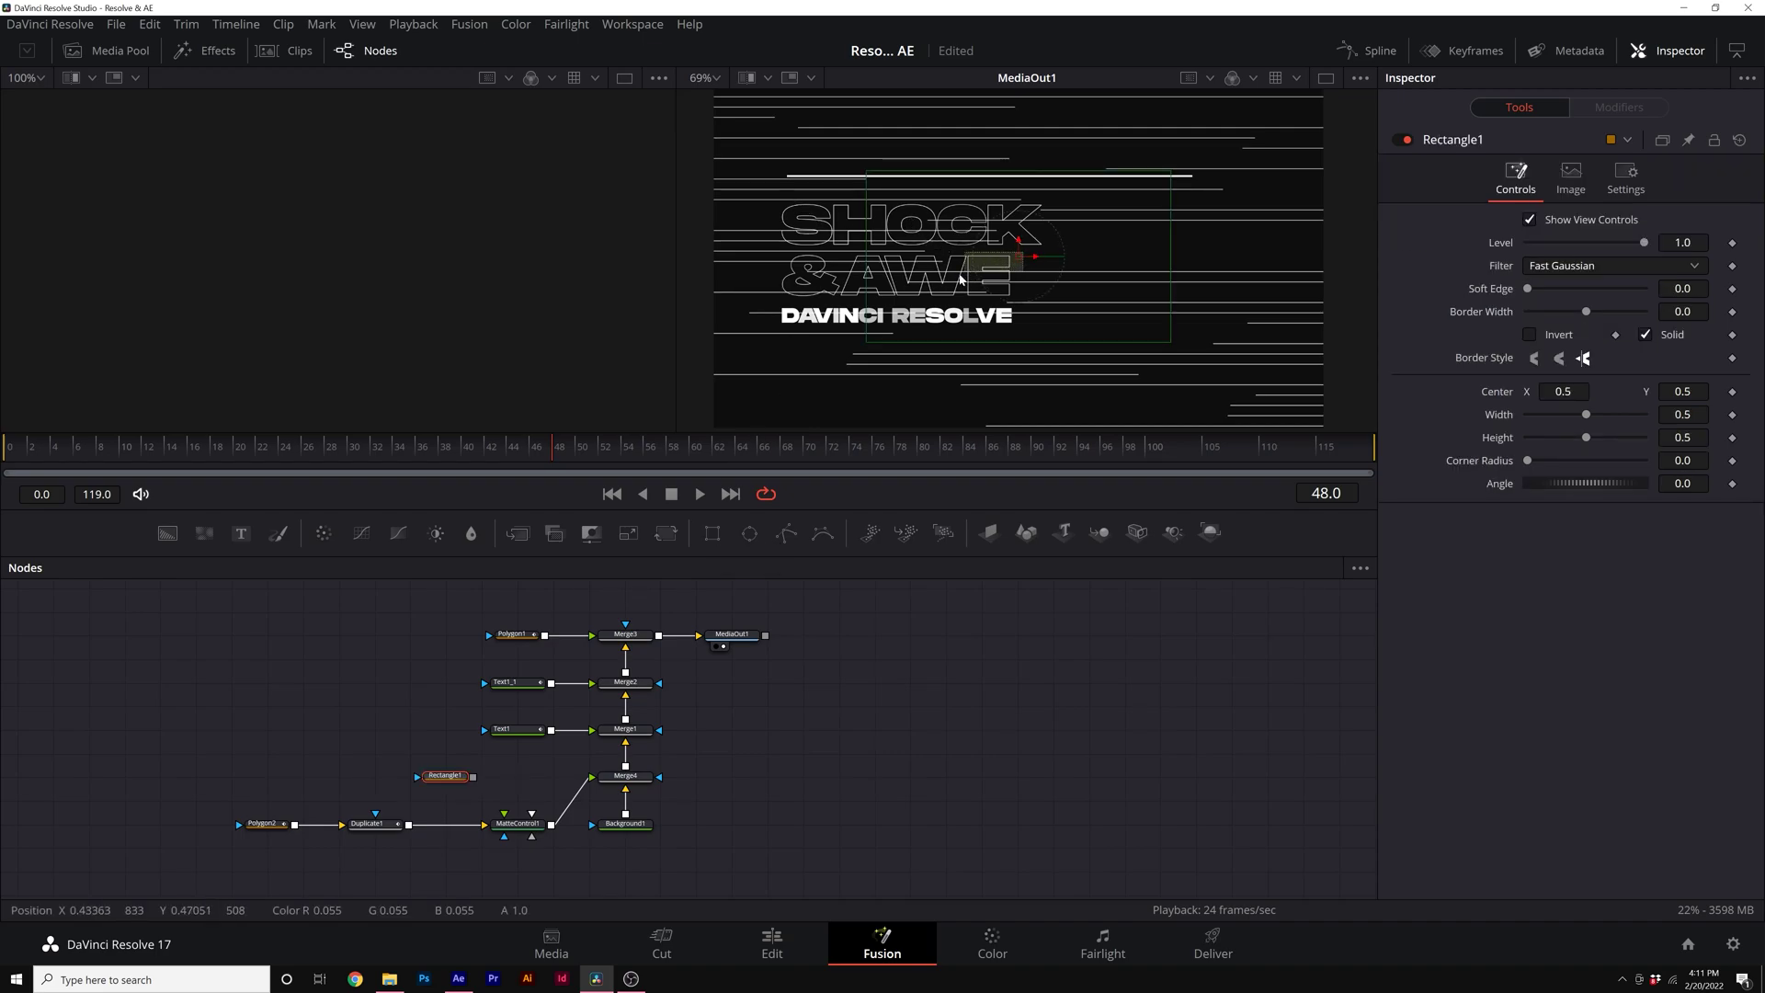
{"action": "left_click_drag", "start_coordinate": [1037, 262], "coordinate": [931, 255]}
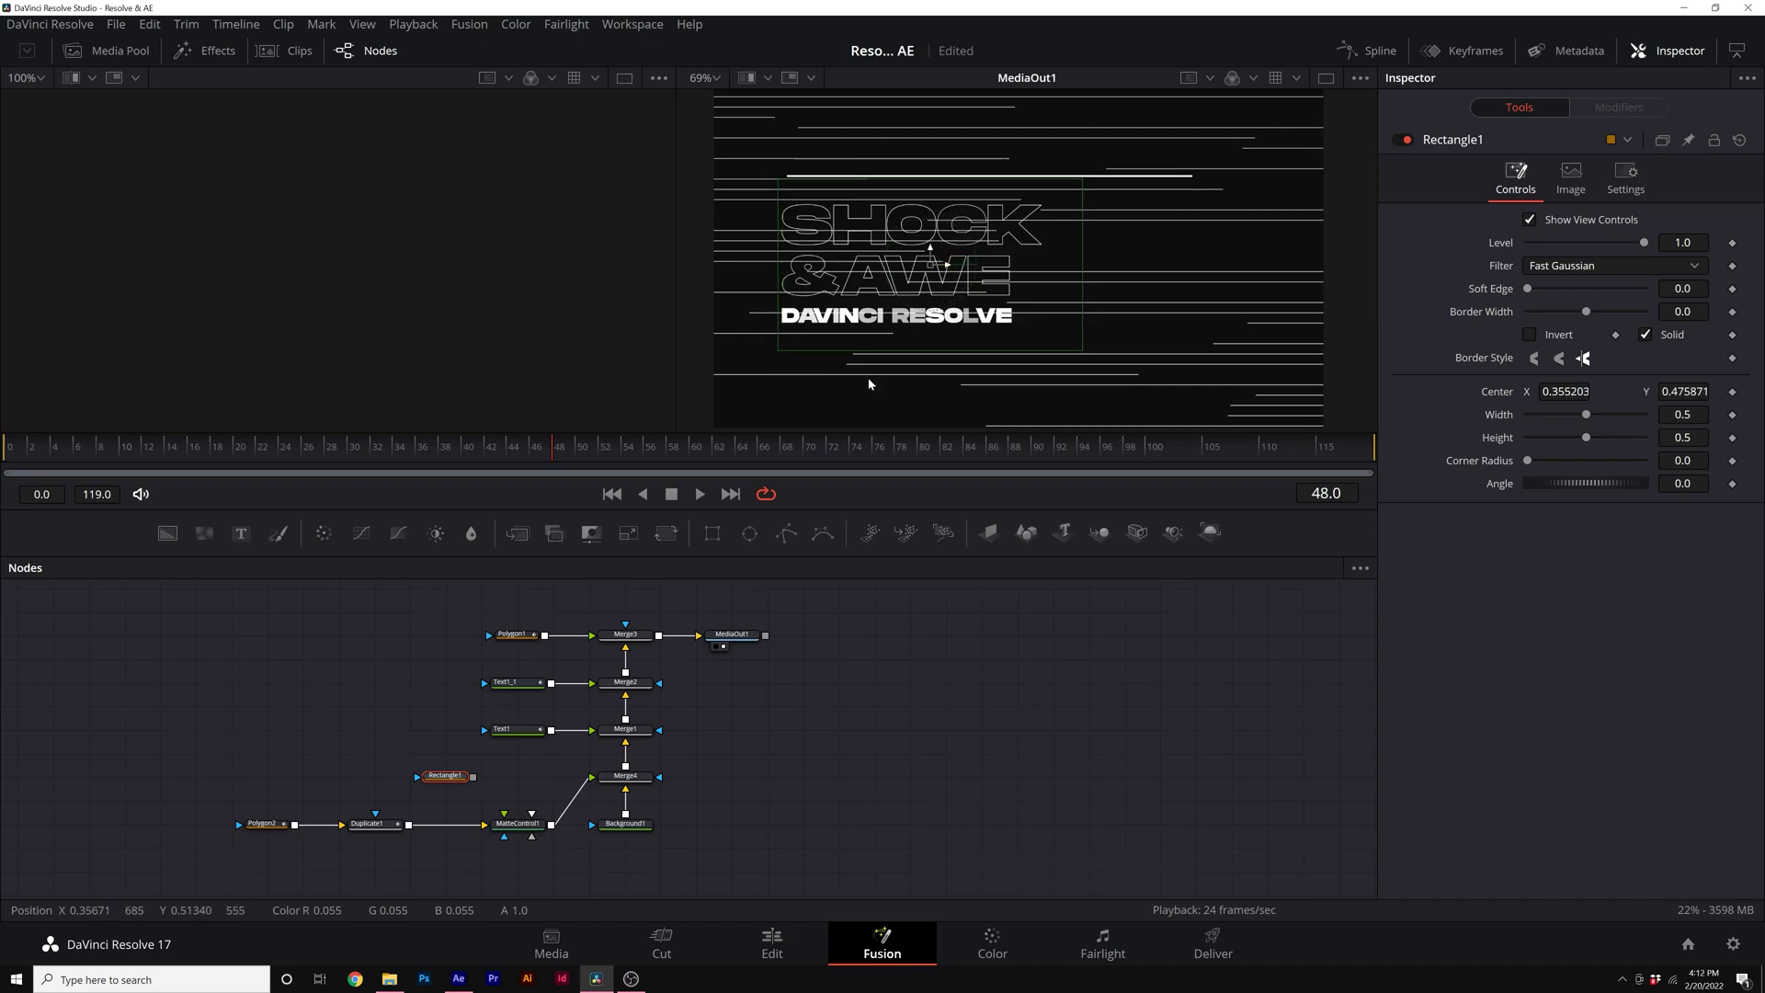
{"action": "left_click_drag", "start_coordinate": [445, 776], "coordinate": [531, 840]}
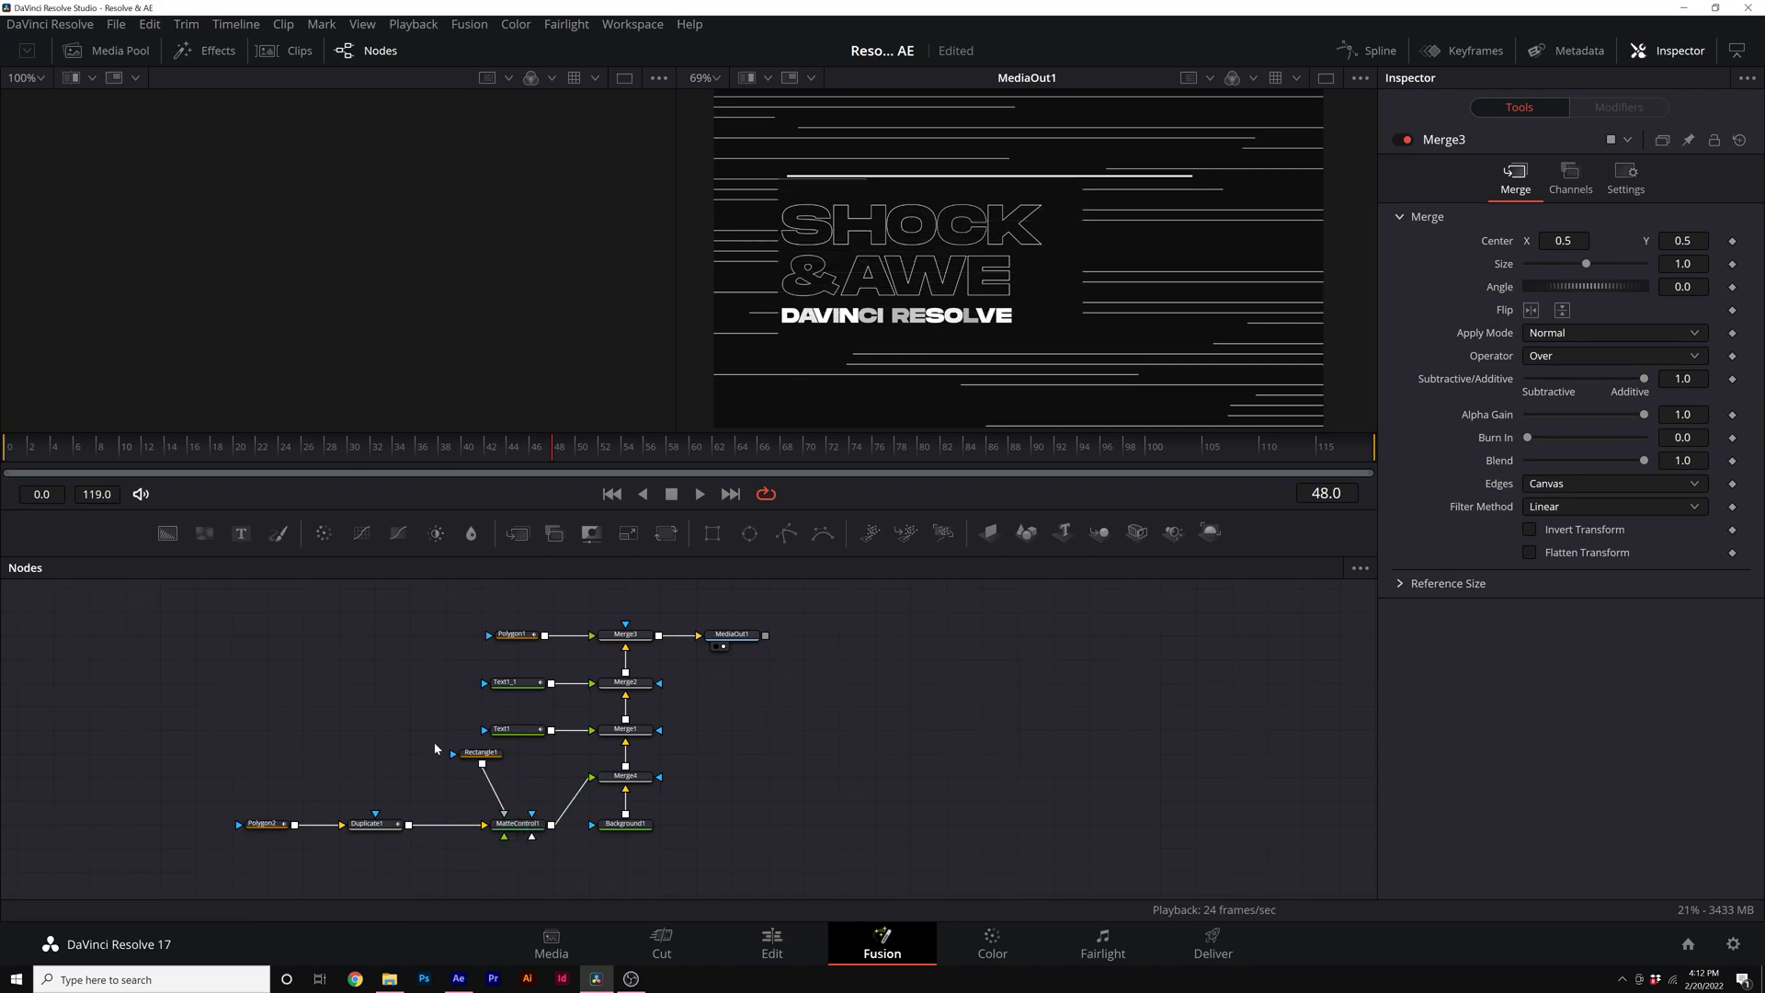
{"action": "left_click_drag", "start_coordinate": [464, 754], "coordinate": [518, 775]}
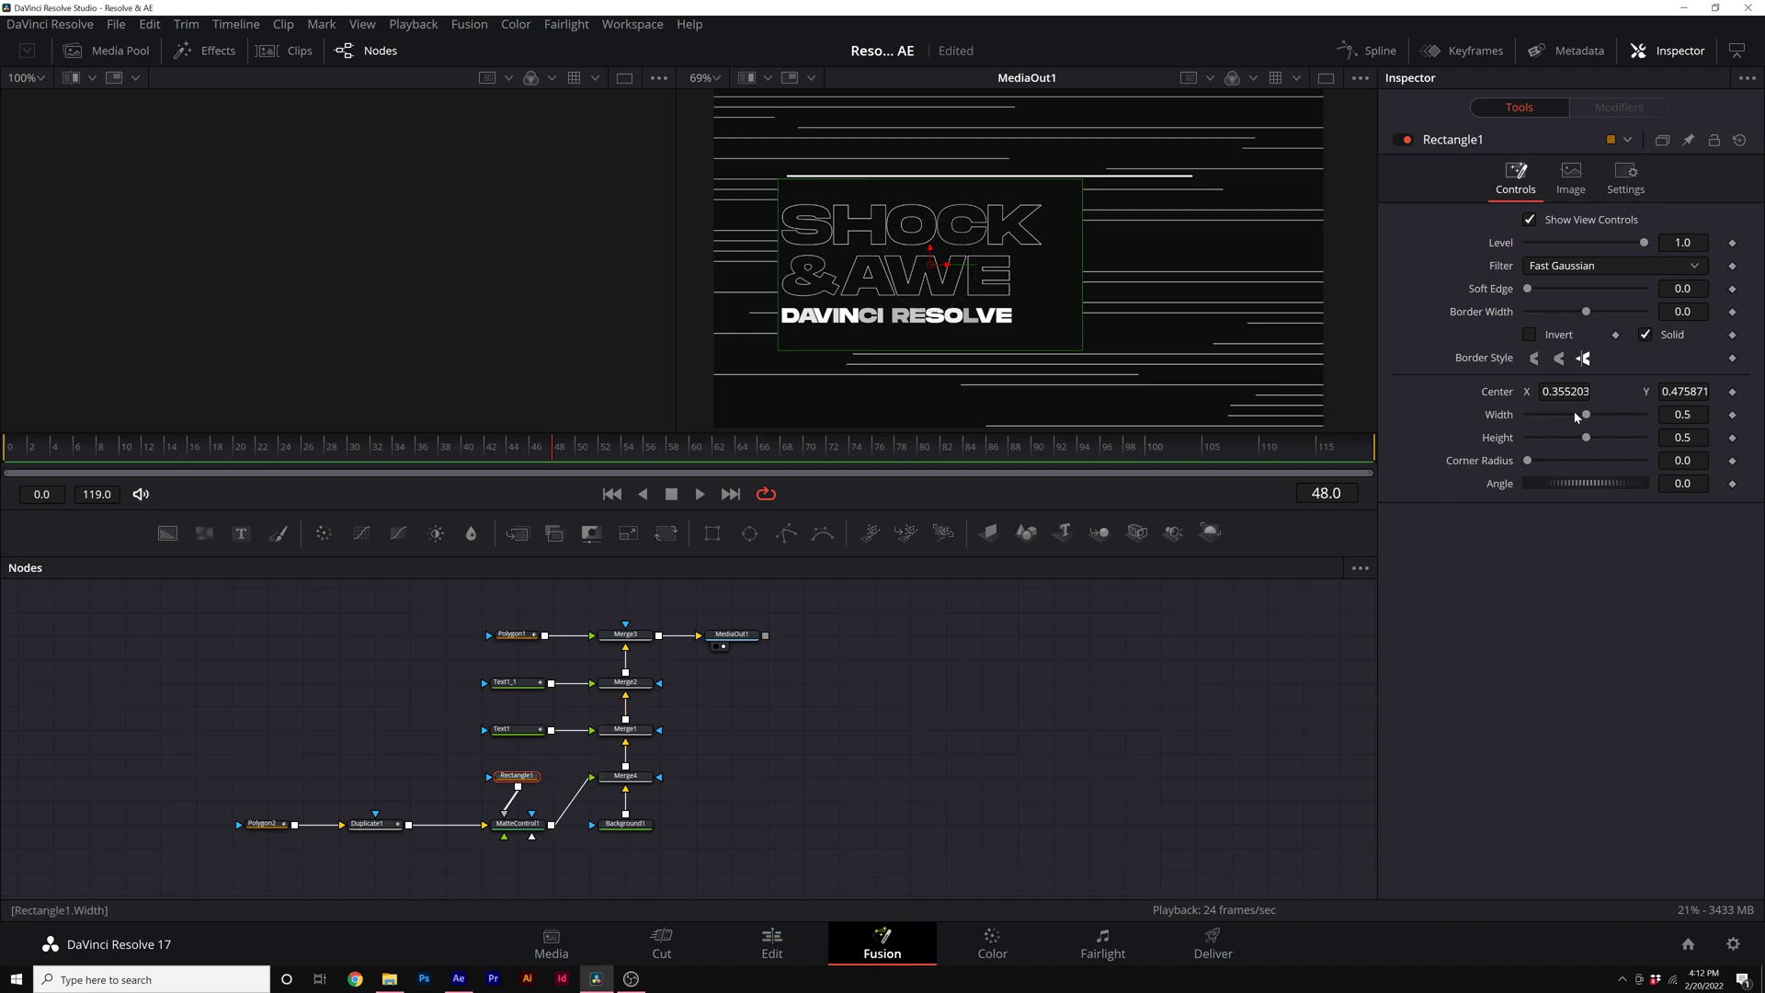
- Set the rectangle to width 1.0, center X 0.5 and height 0.646
{"action": "left_click_drag", "start_coordinate": [1588, 415], "coordinate": [1688, 408]}
{"action": "left_click_drag", "start_coordinate": [951, 269], "coordinate": [1037, 267]}
{"action": "left_click", "coordinate": [815, 767]}
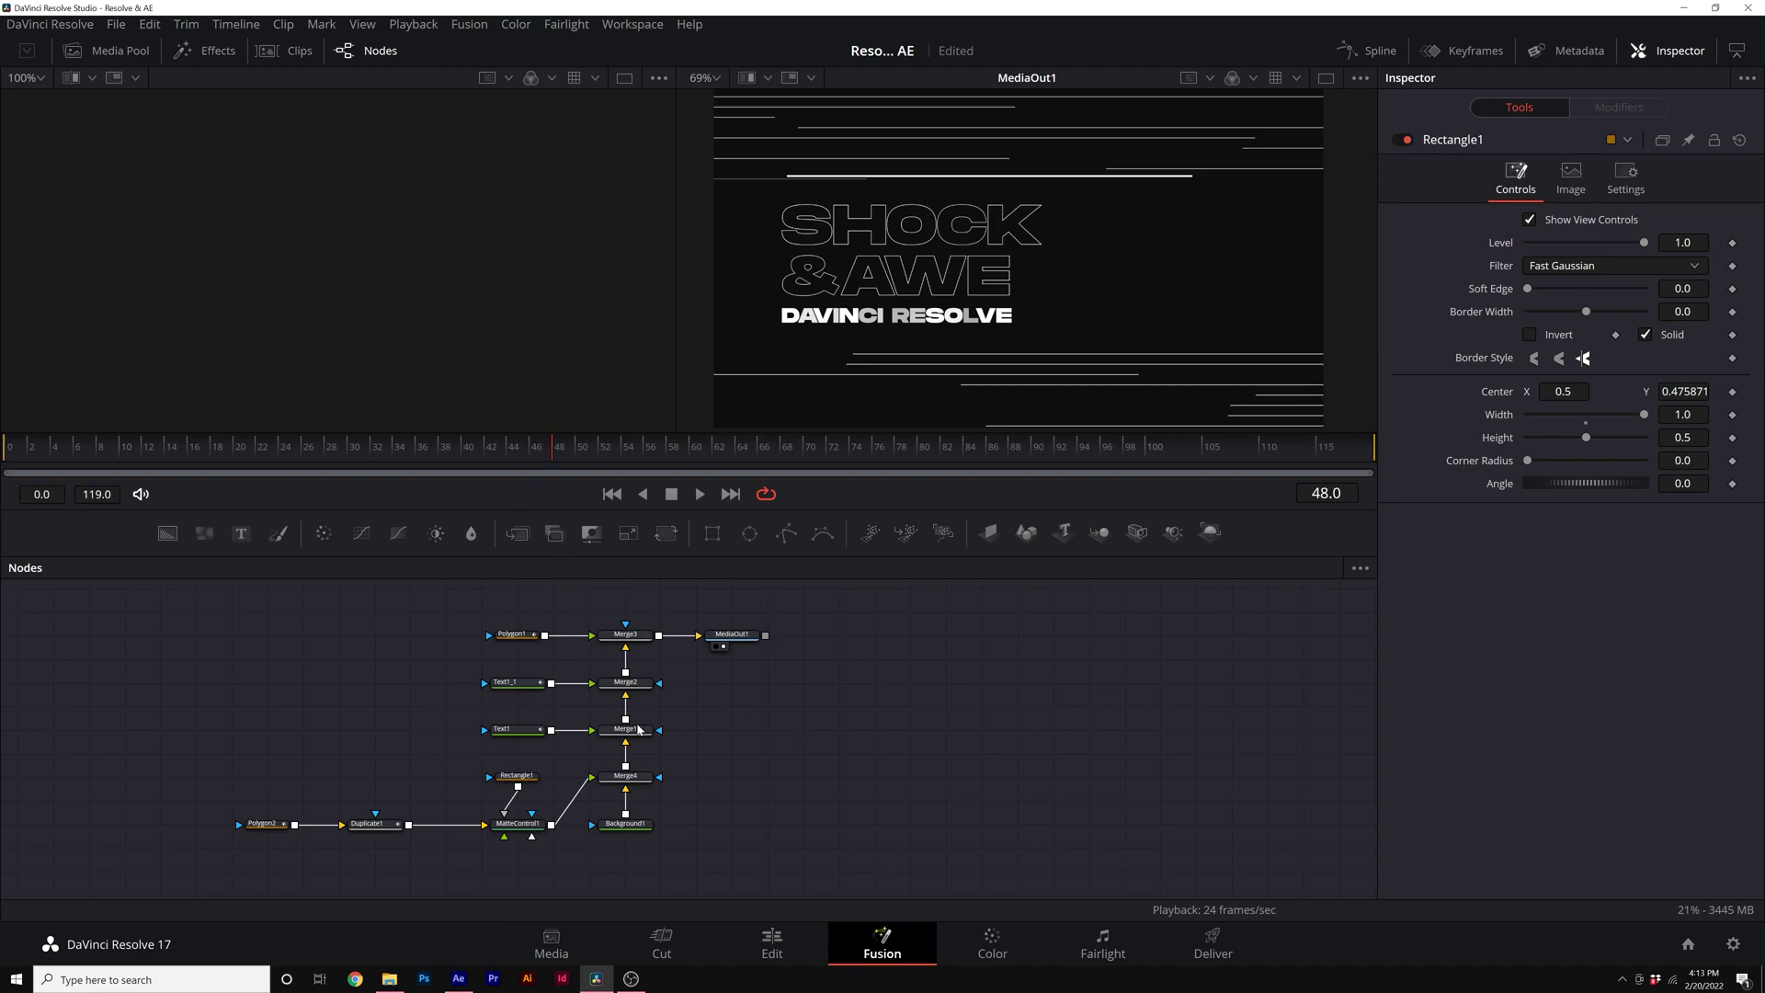
{"action": "left_click_drag", "start_coordinate": [1586, 438], "coordinate": [1604, 443]}
{"action": "key", "text": "space"}
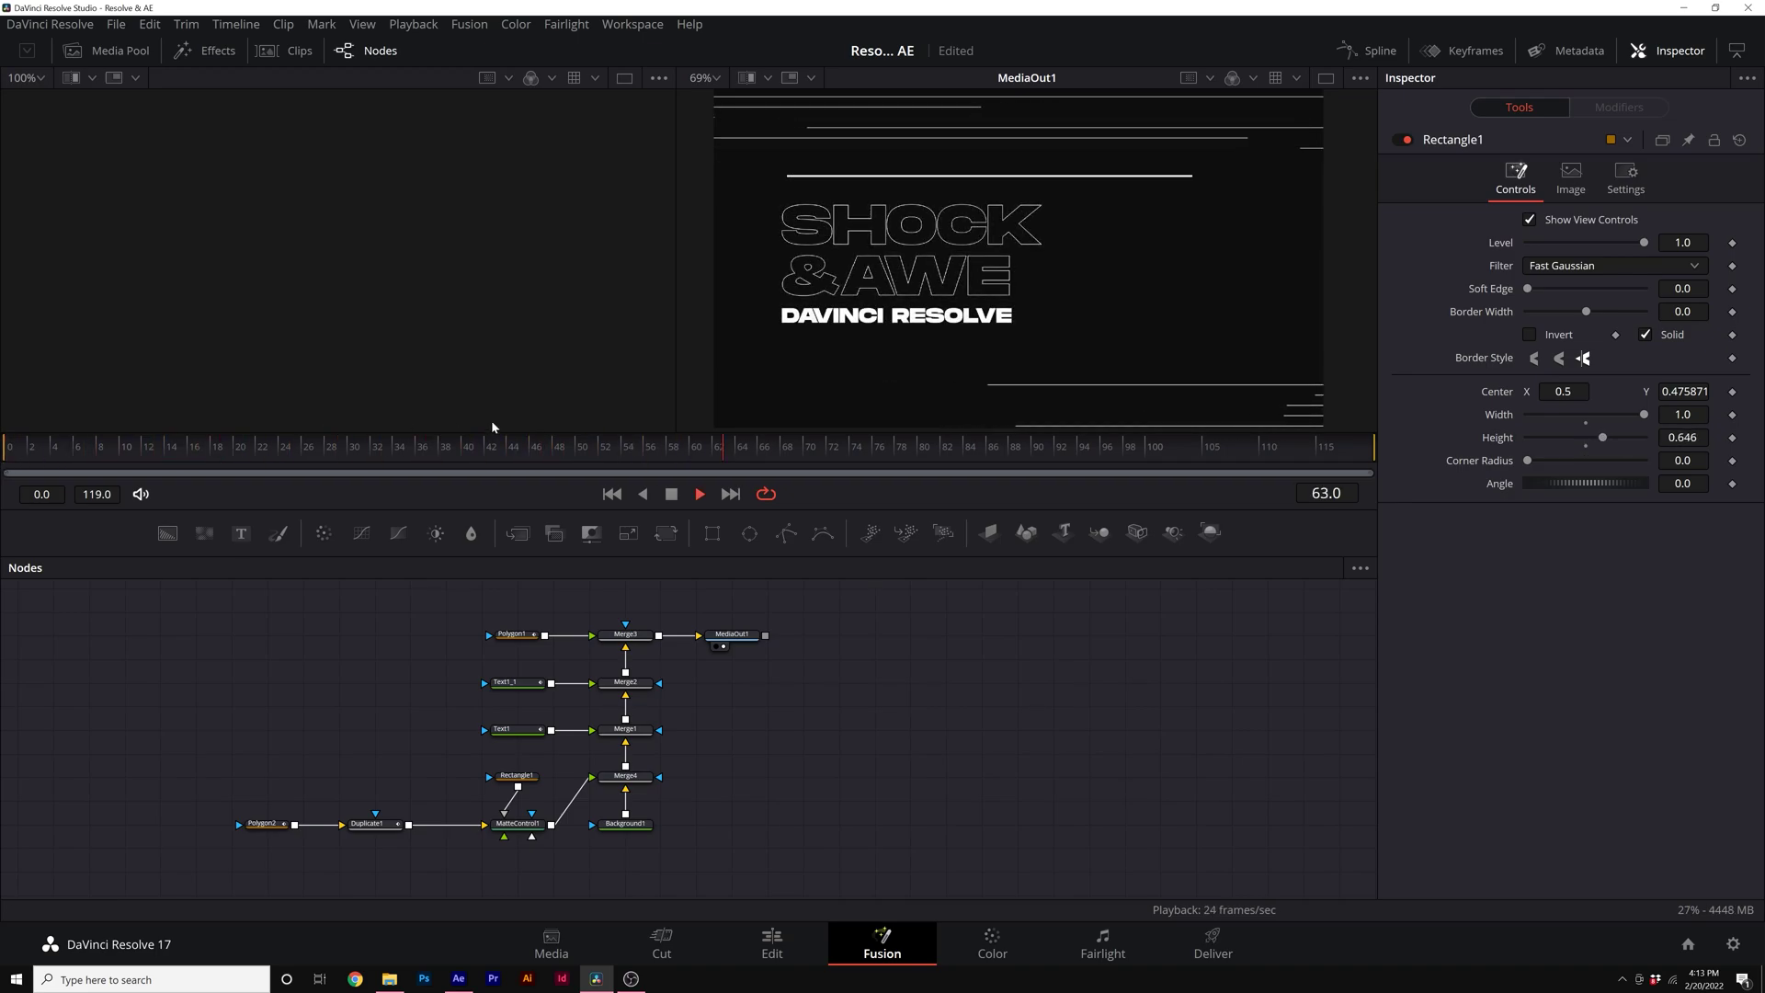
{"action": "key", "text": "space"}
{"action": "left_click_drag", "start_coordinate": [245, 873], "coordinate": [913, 637]}
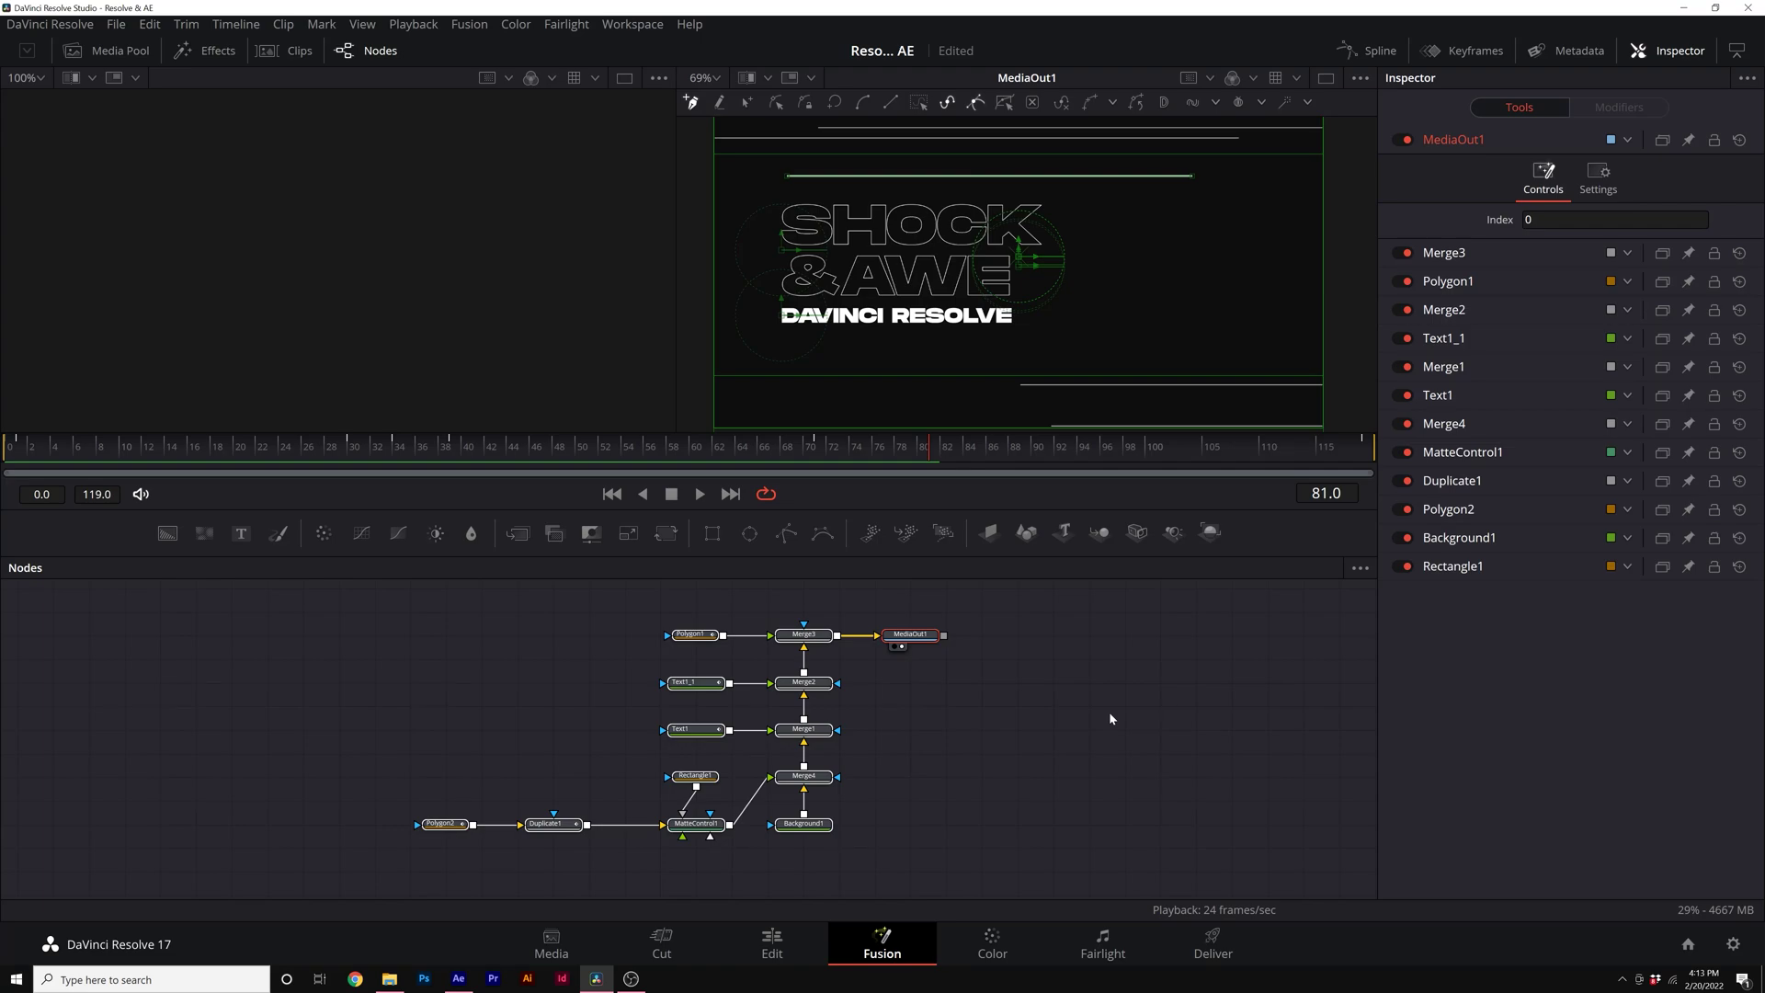